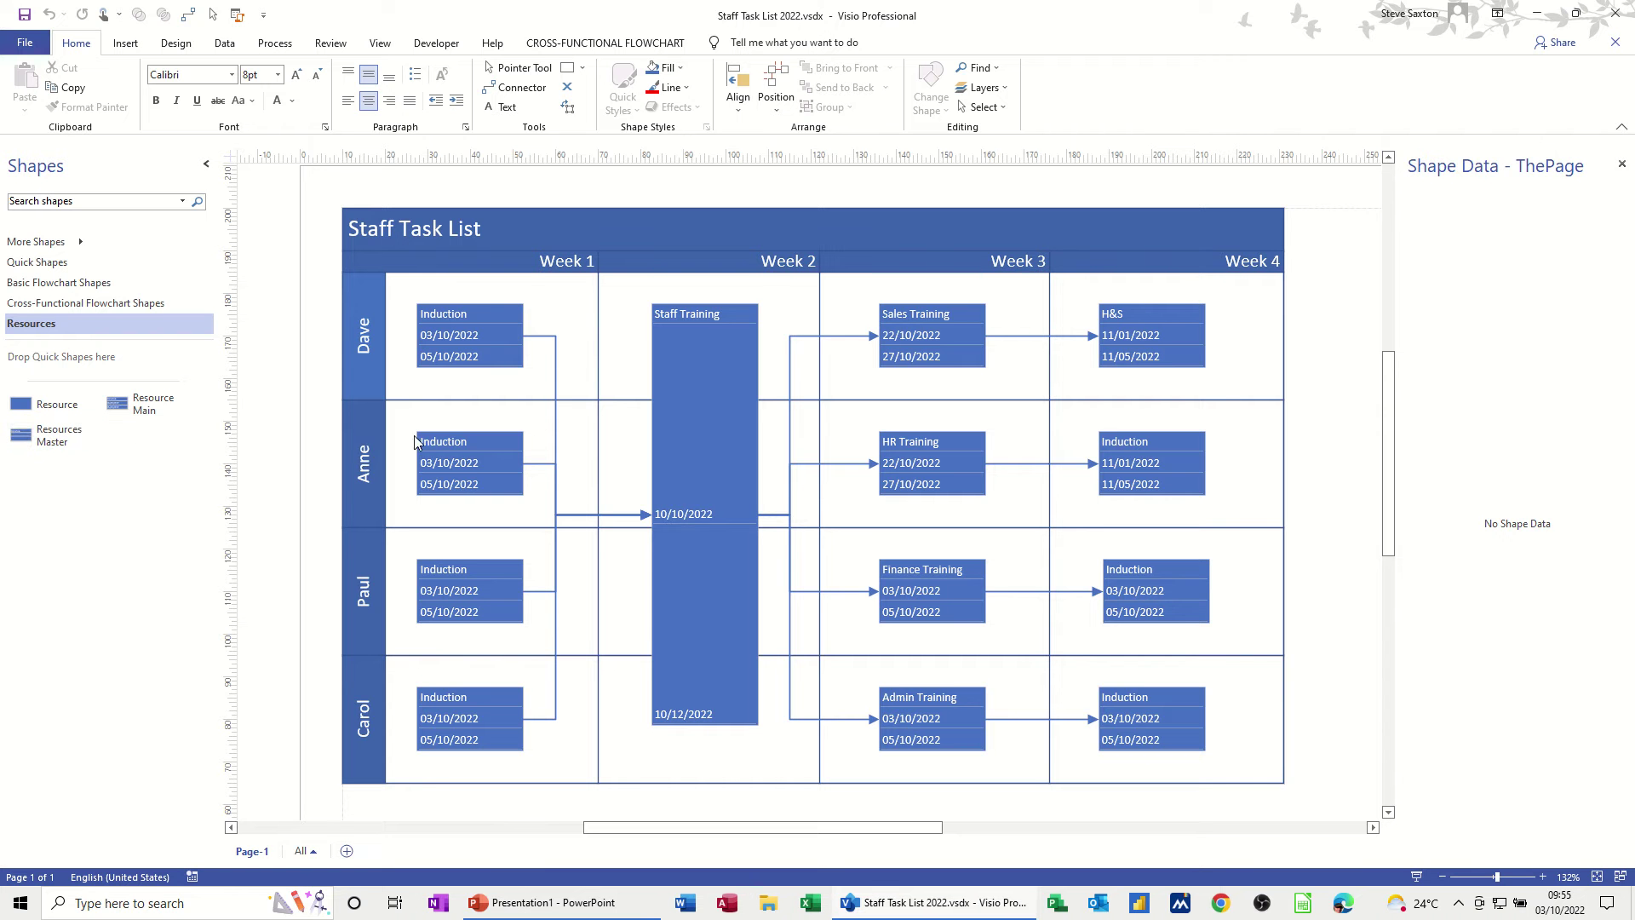
pyautogui.click(502, 356)
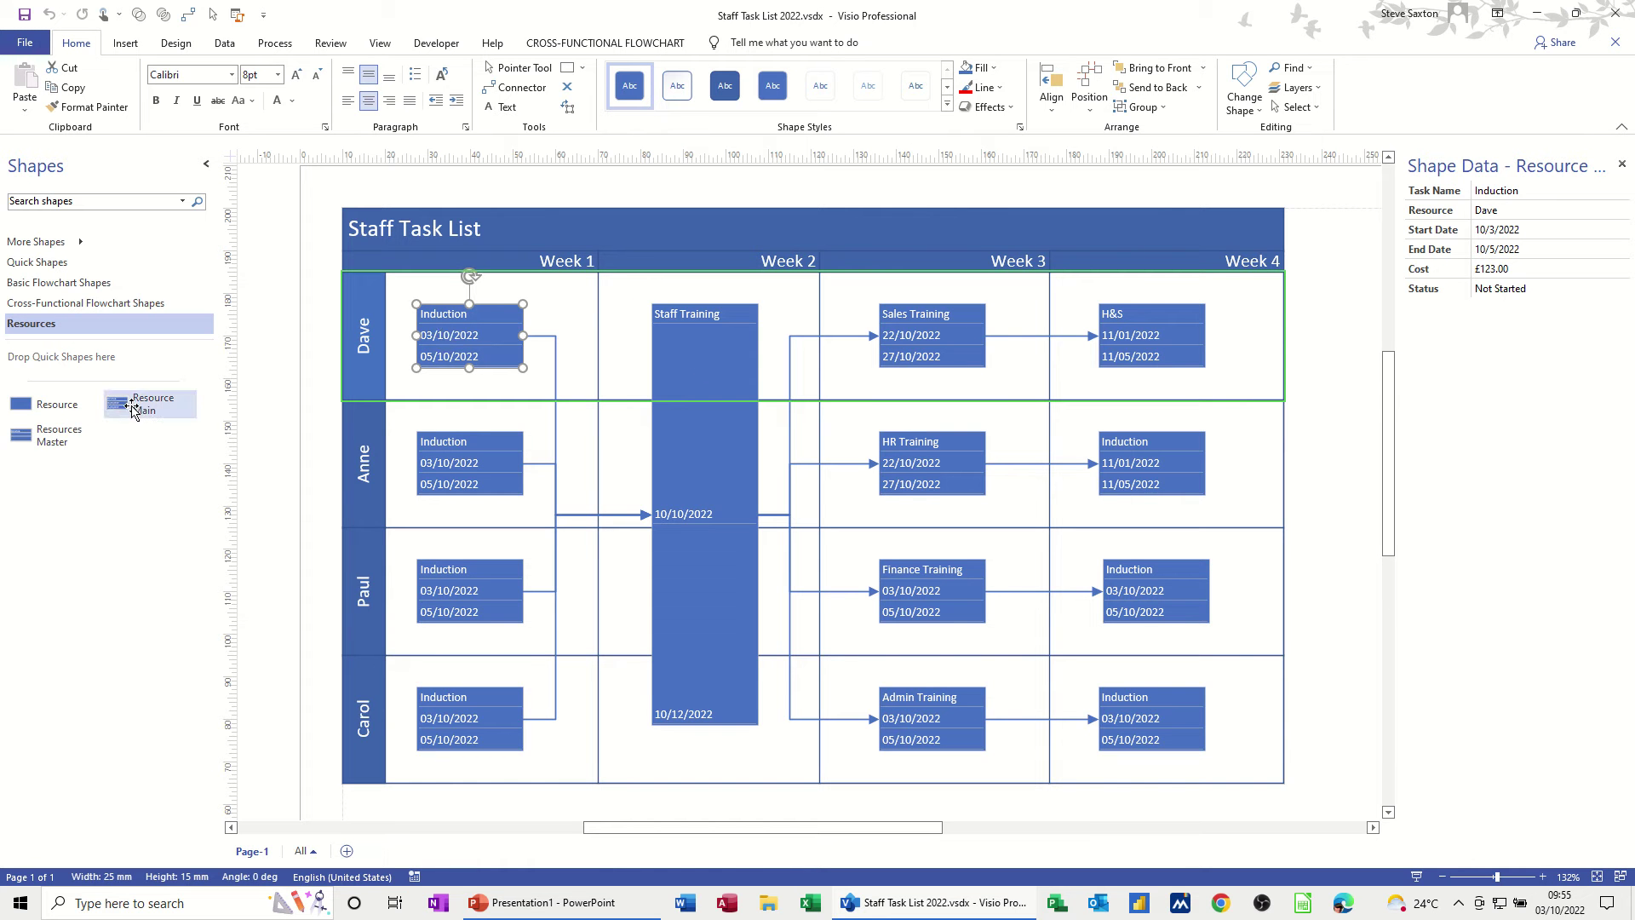
pyautogui.moveTo(134, 412); pyautogui.dragTo(297, 426)
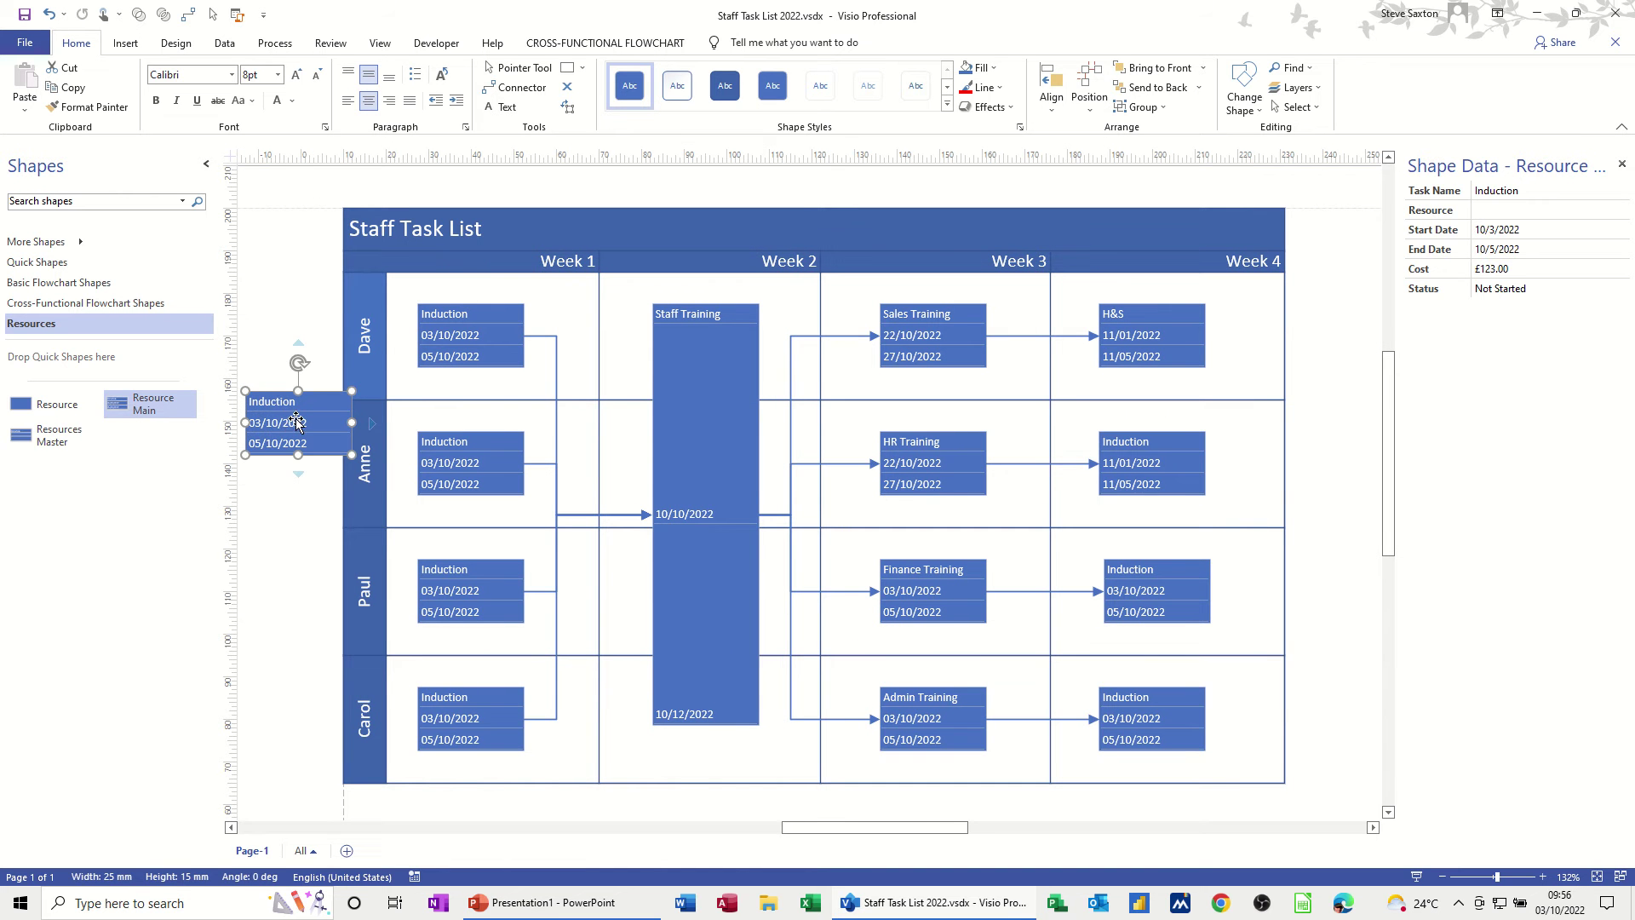
pyautogui.press('Delete')
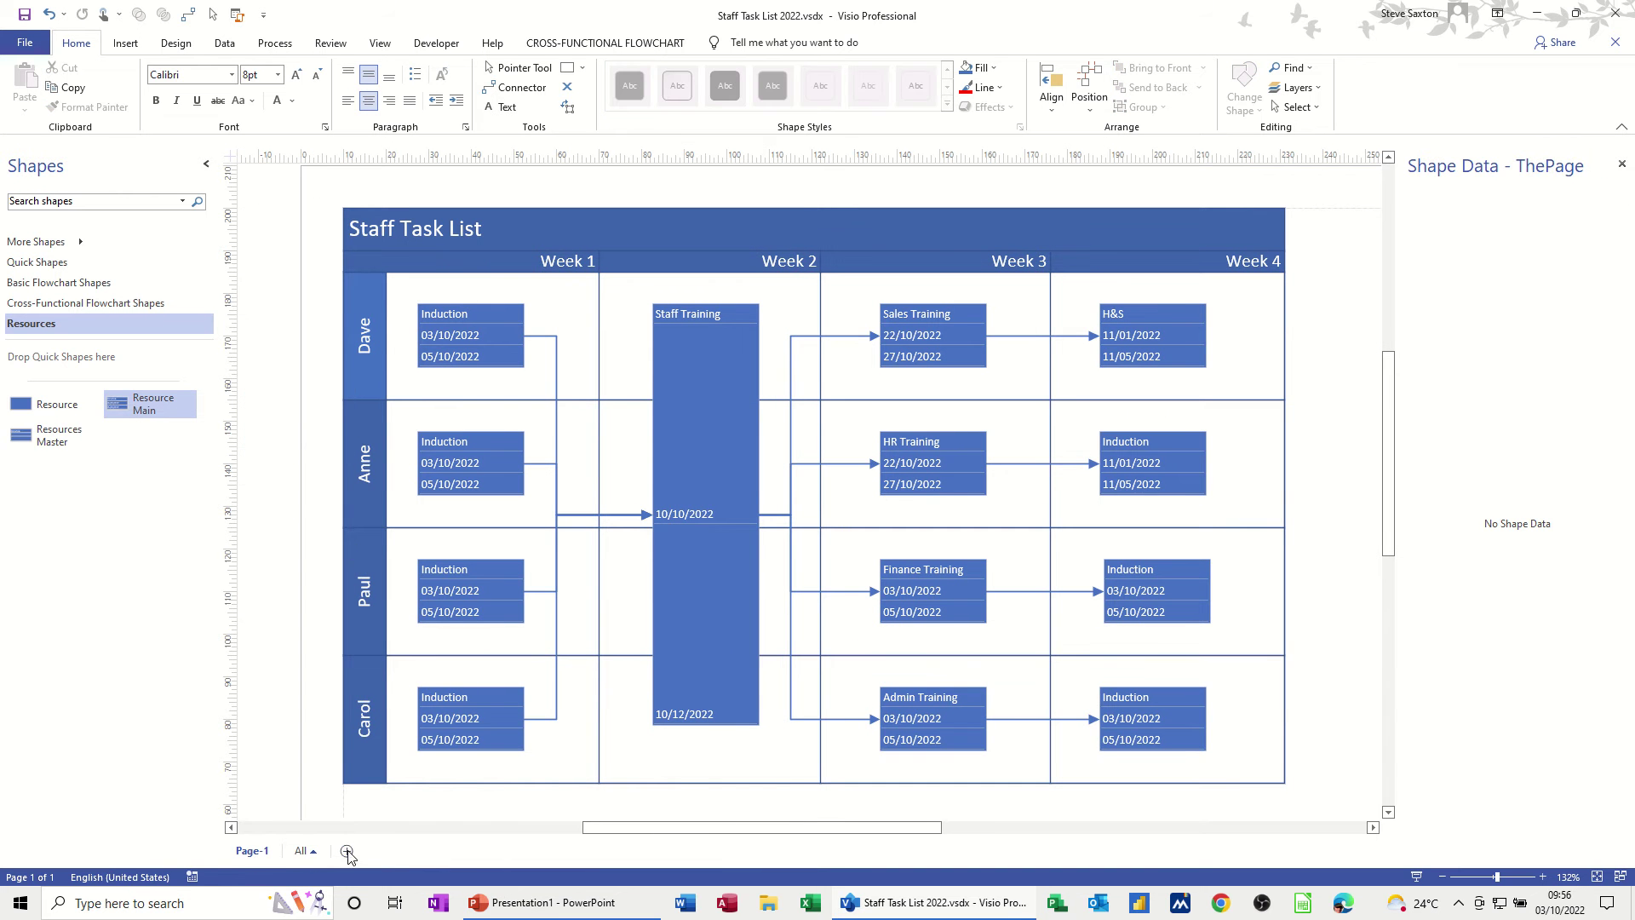
# Add a new page and stack four horizontal swimlanes from the cross-functional flowchart shapes on it.
pyautogui.click(347, 851)
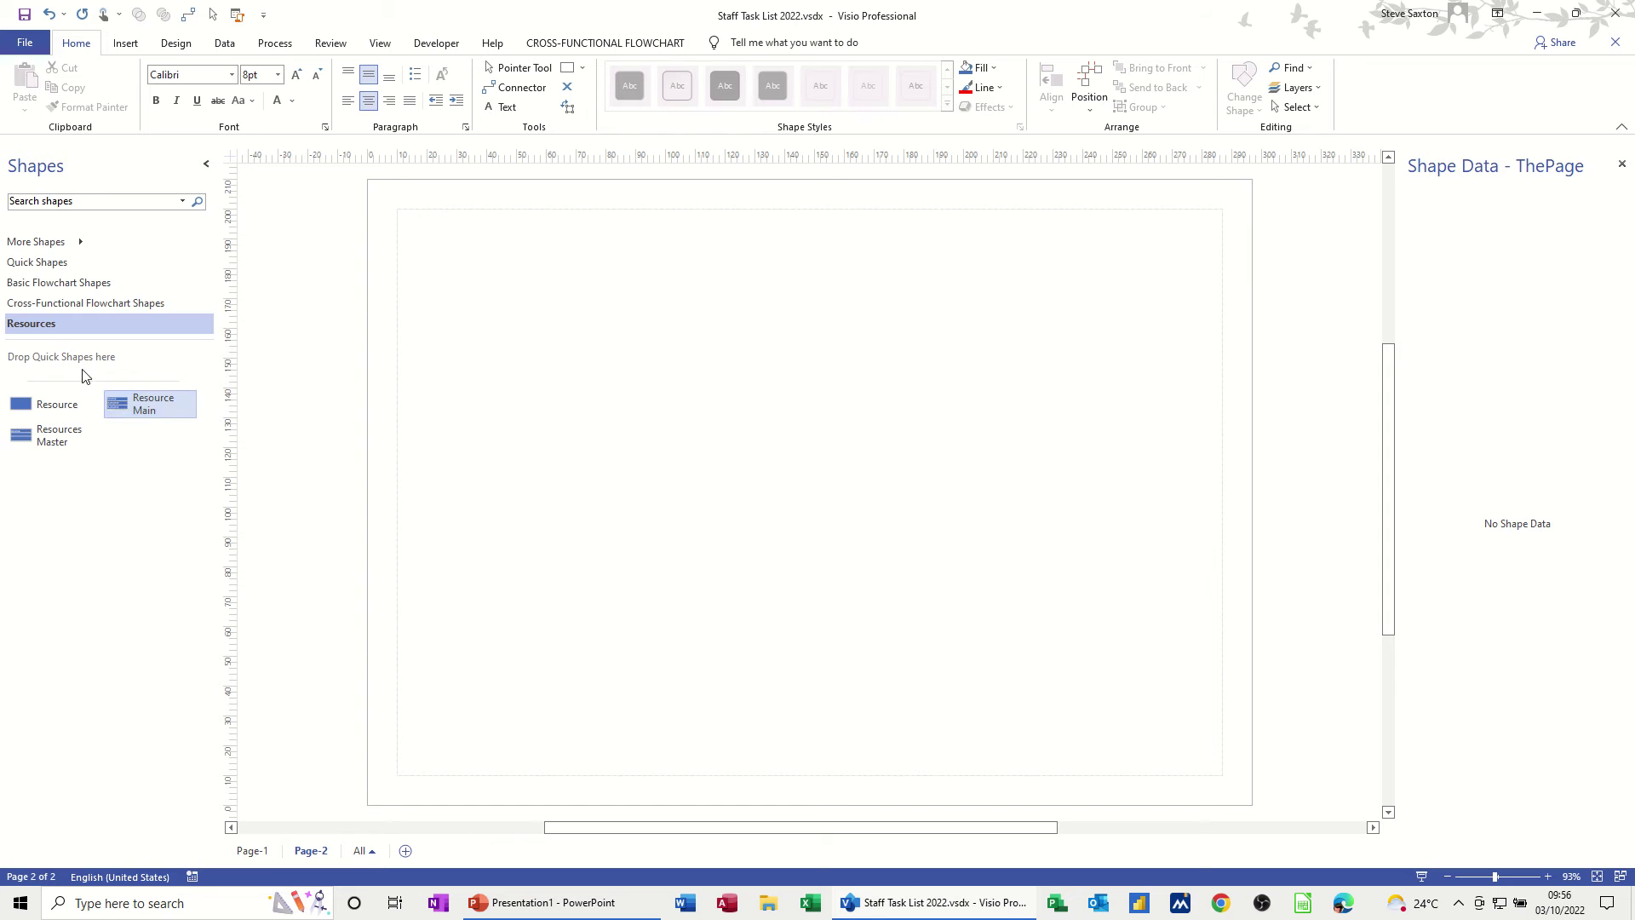
pyautogui.click(38, 308)
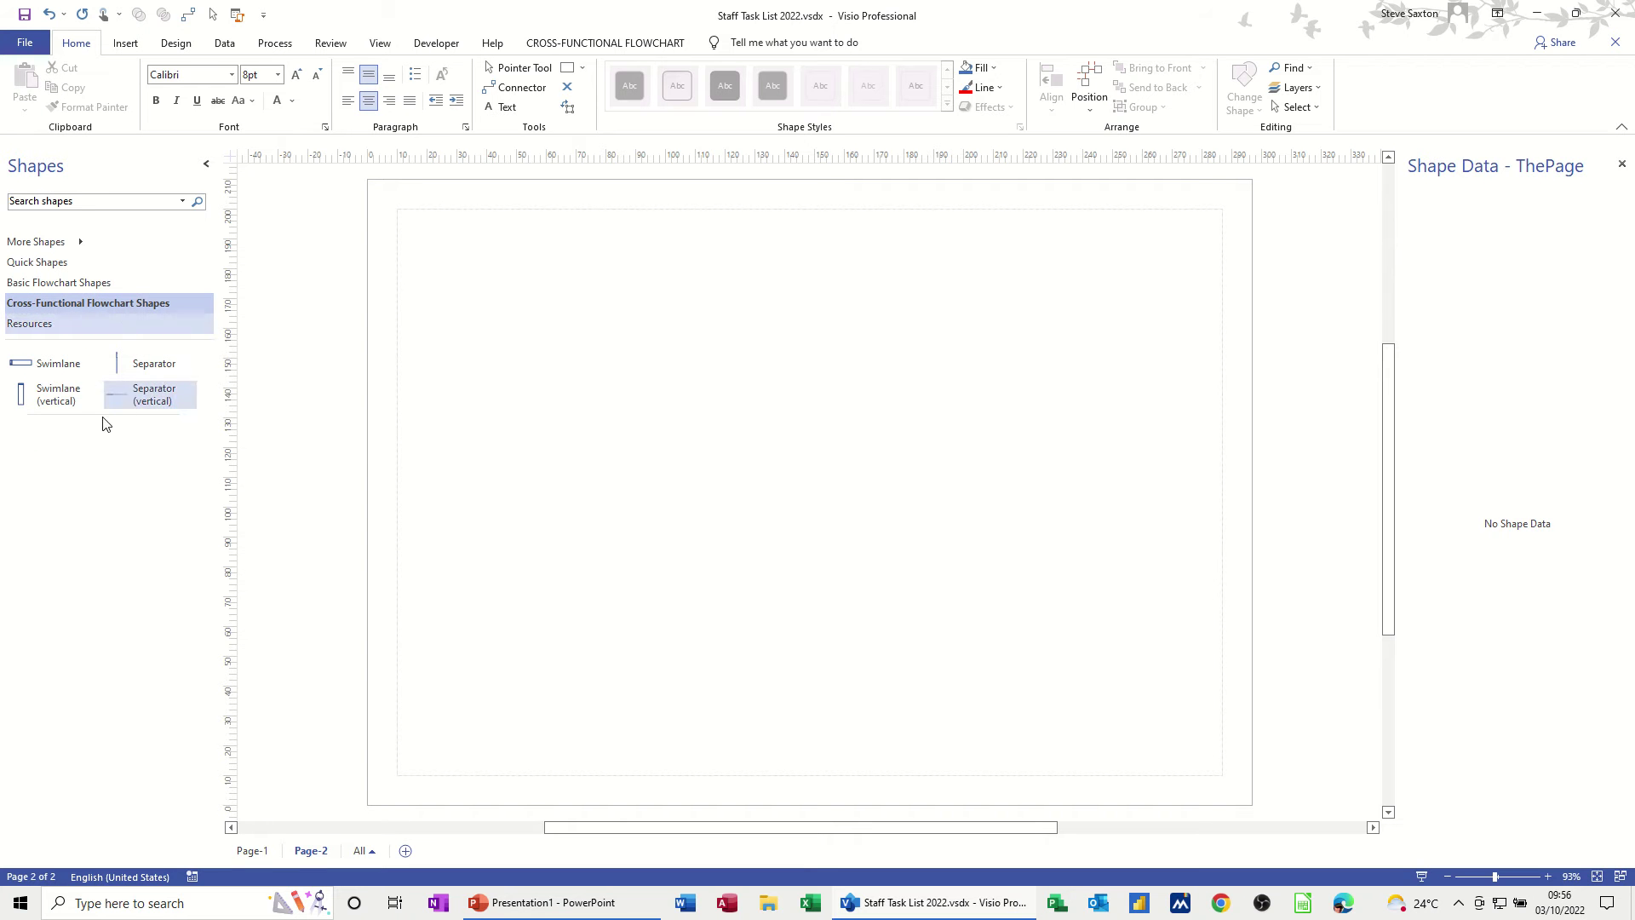
pyautogui.click(57, 393)
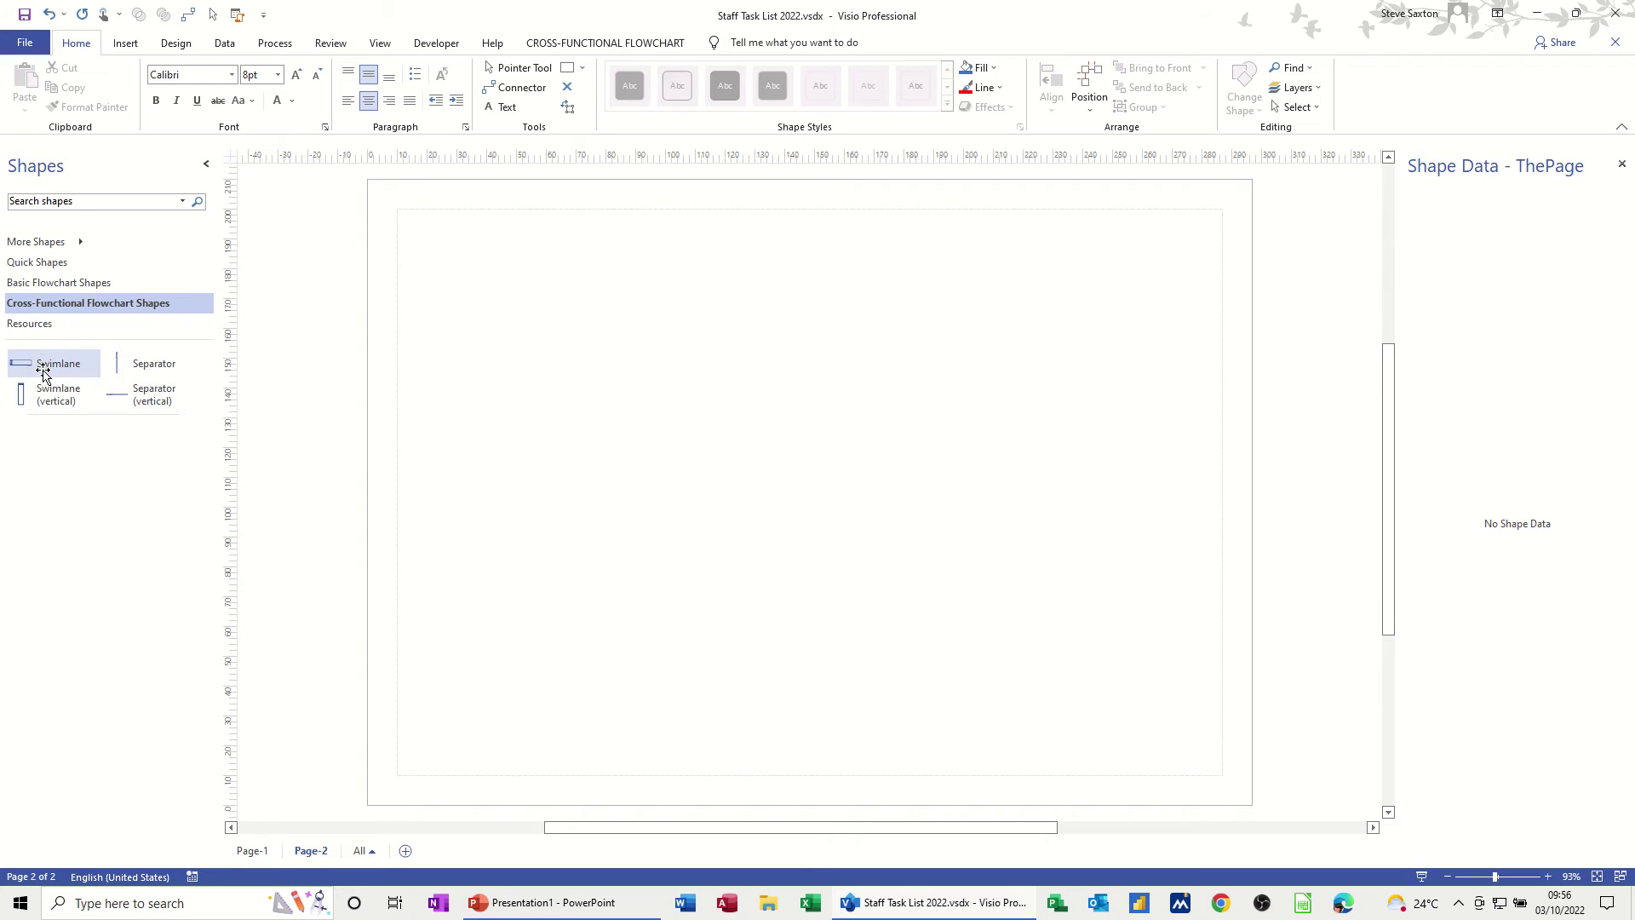
pyautogui.moveTo(44, 364); pyautogui.dragTo(618, 309)
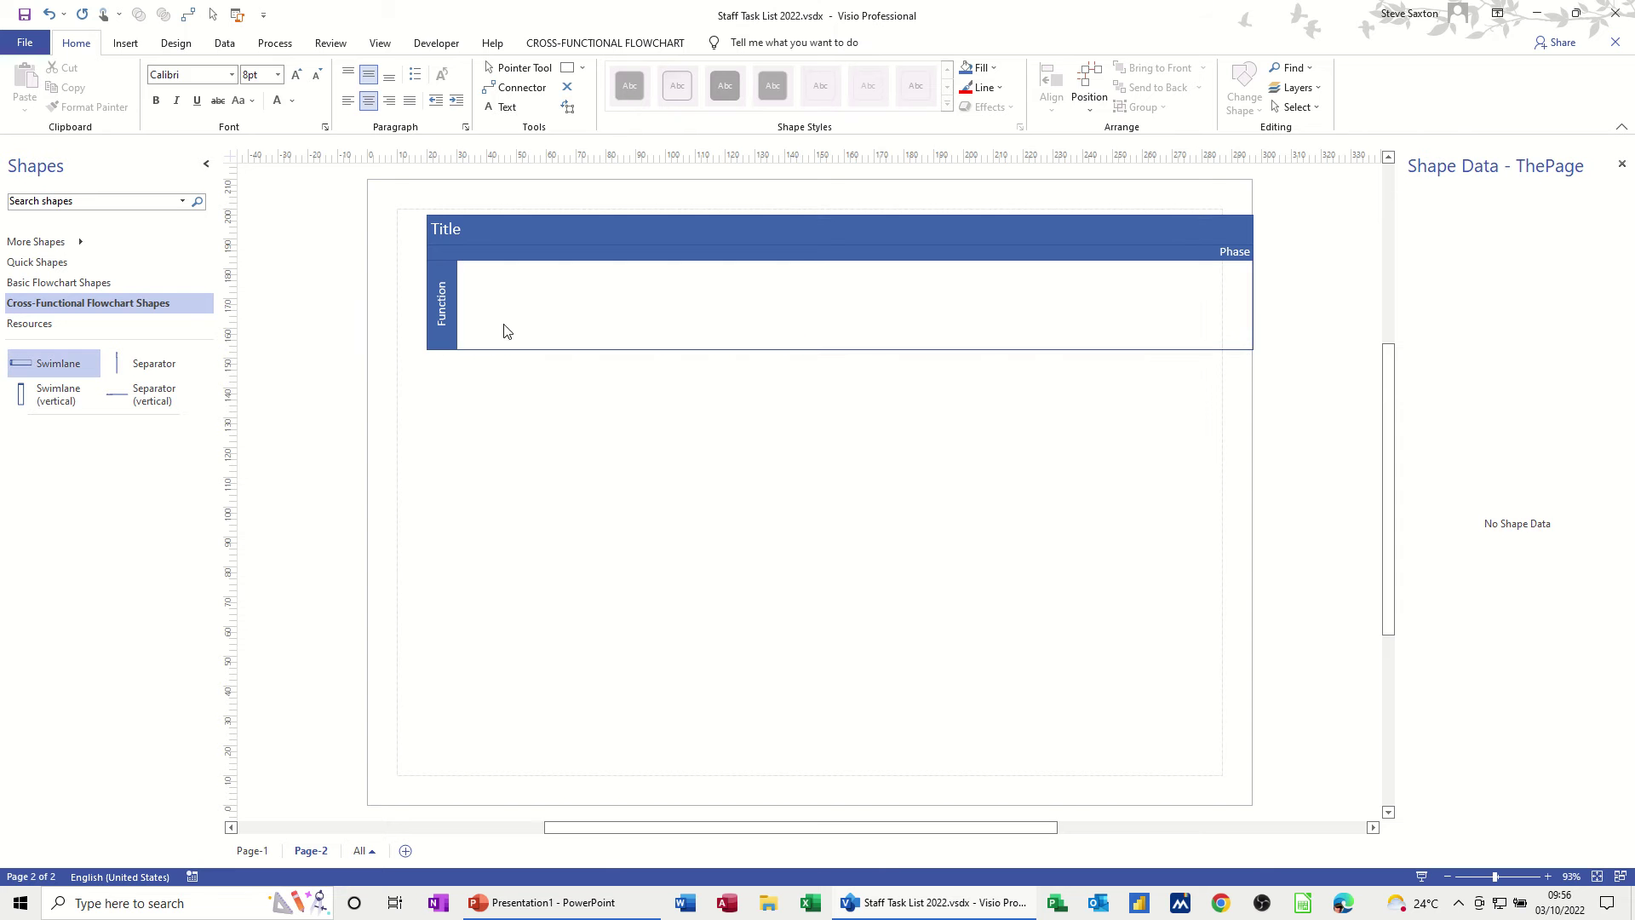
pyautogui.moveTo(39, 364); pyautogui.dragTo(612, 387)
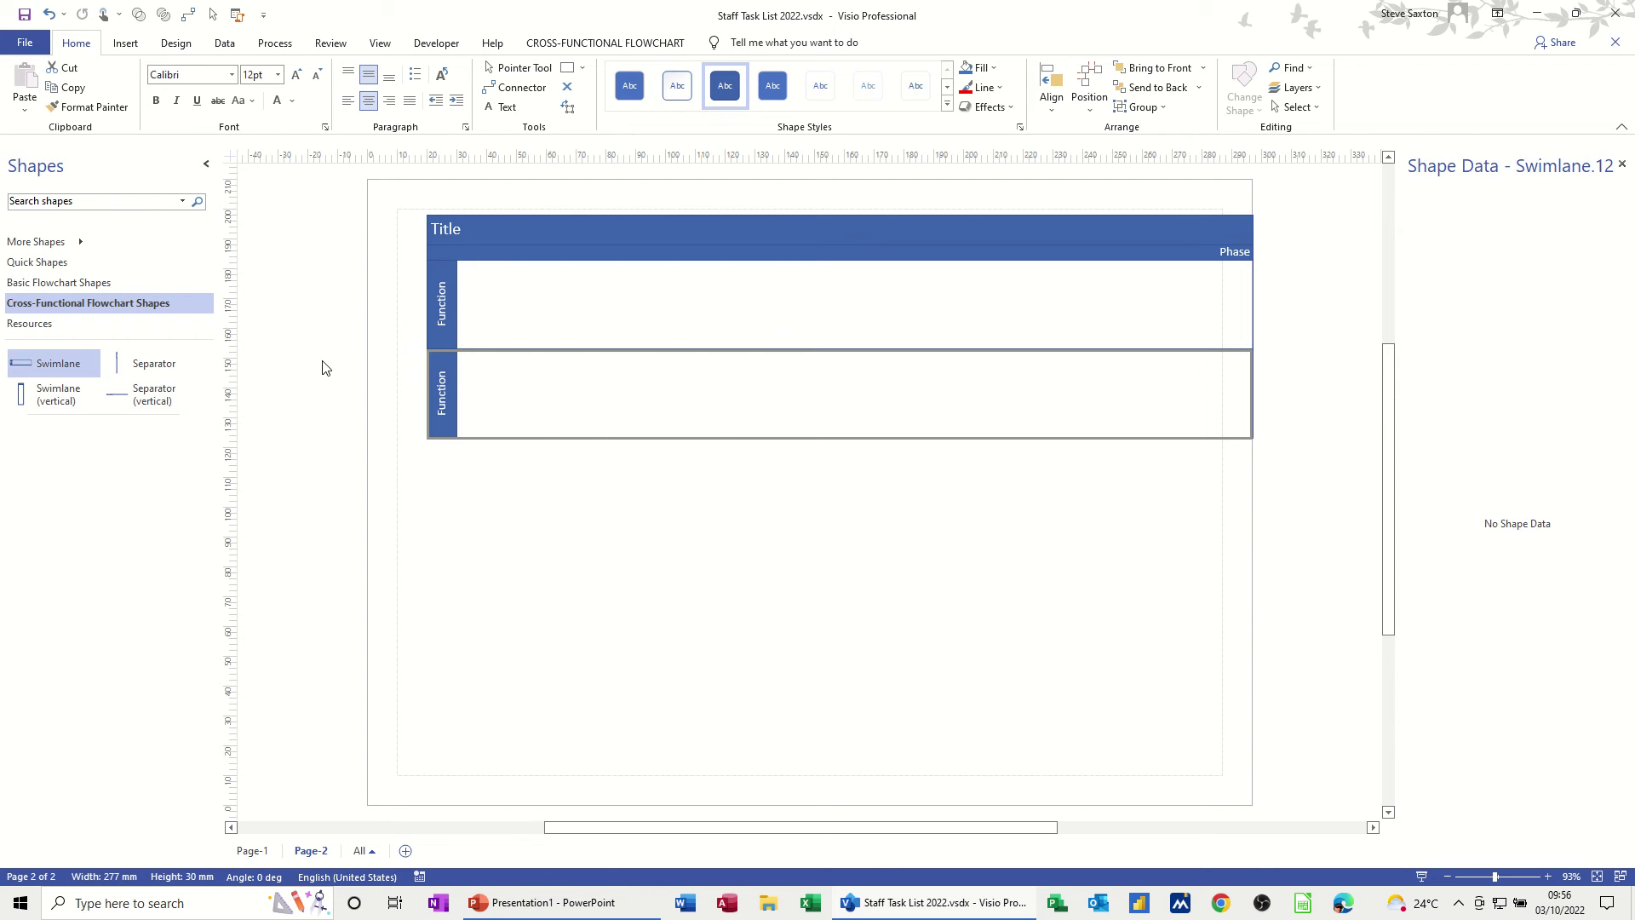
pyautogui.moveTo(43, 365); pyautogui.dragTo(621, 485)
pyautogui.moveTo(44, 365); pyautogui.dragTo(599, 567)
# Label the four swimlanes from top to bottom with the staff members' first names.
pyautogui.doubleClick(439, 317)
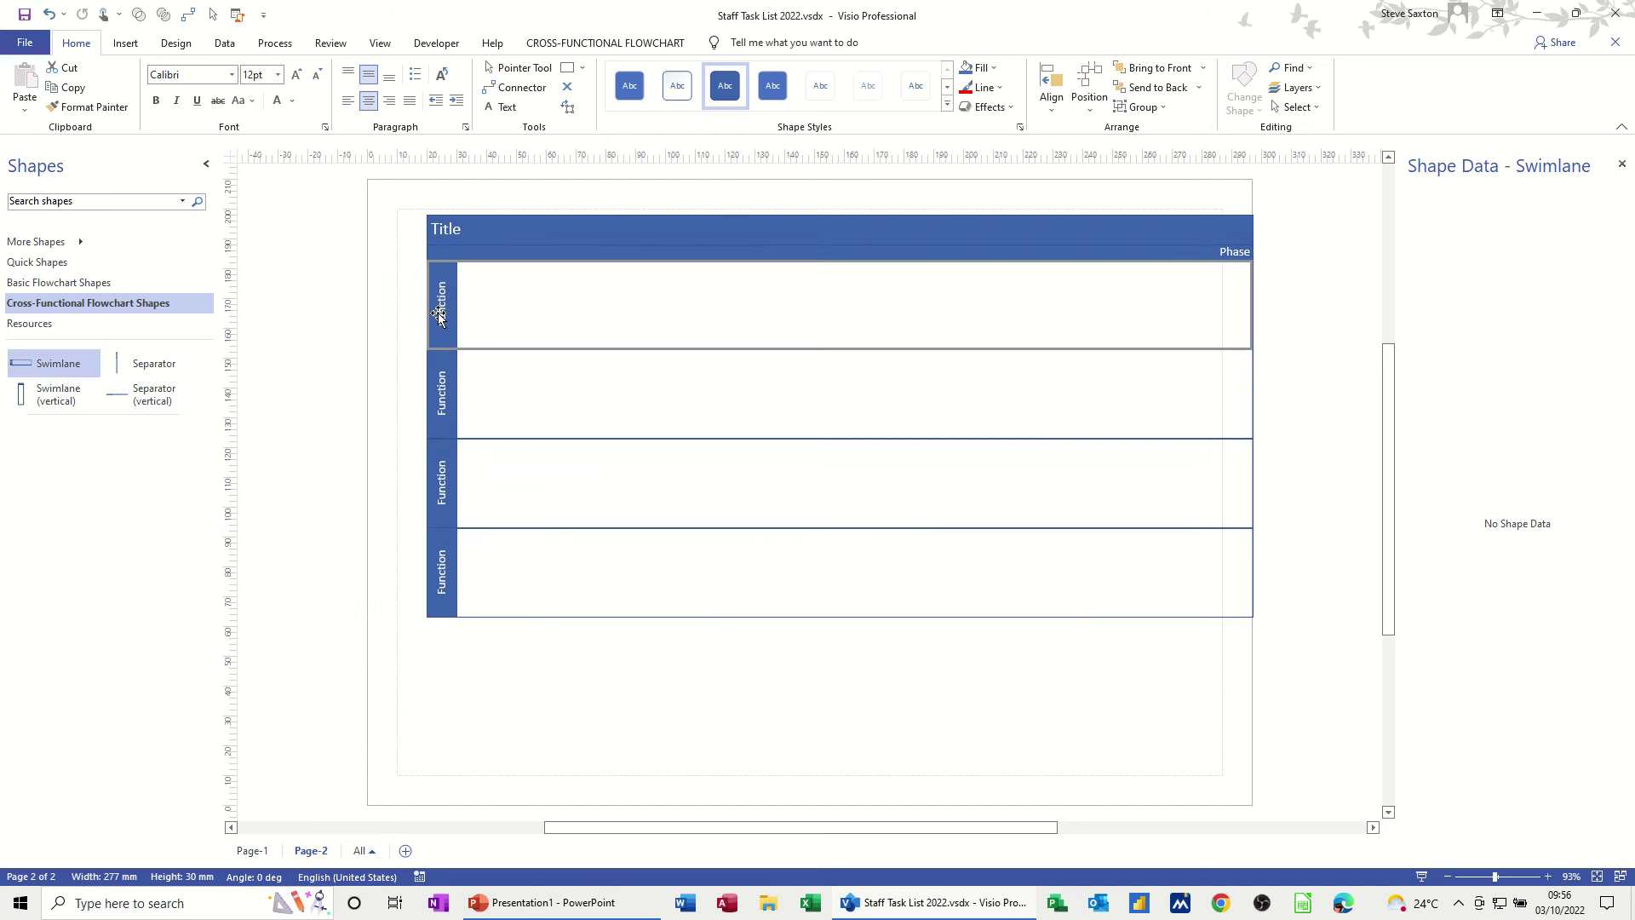
pyautogui.write('Dave')
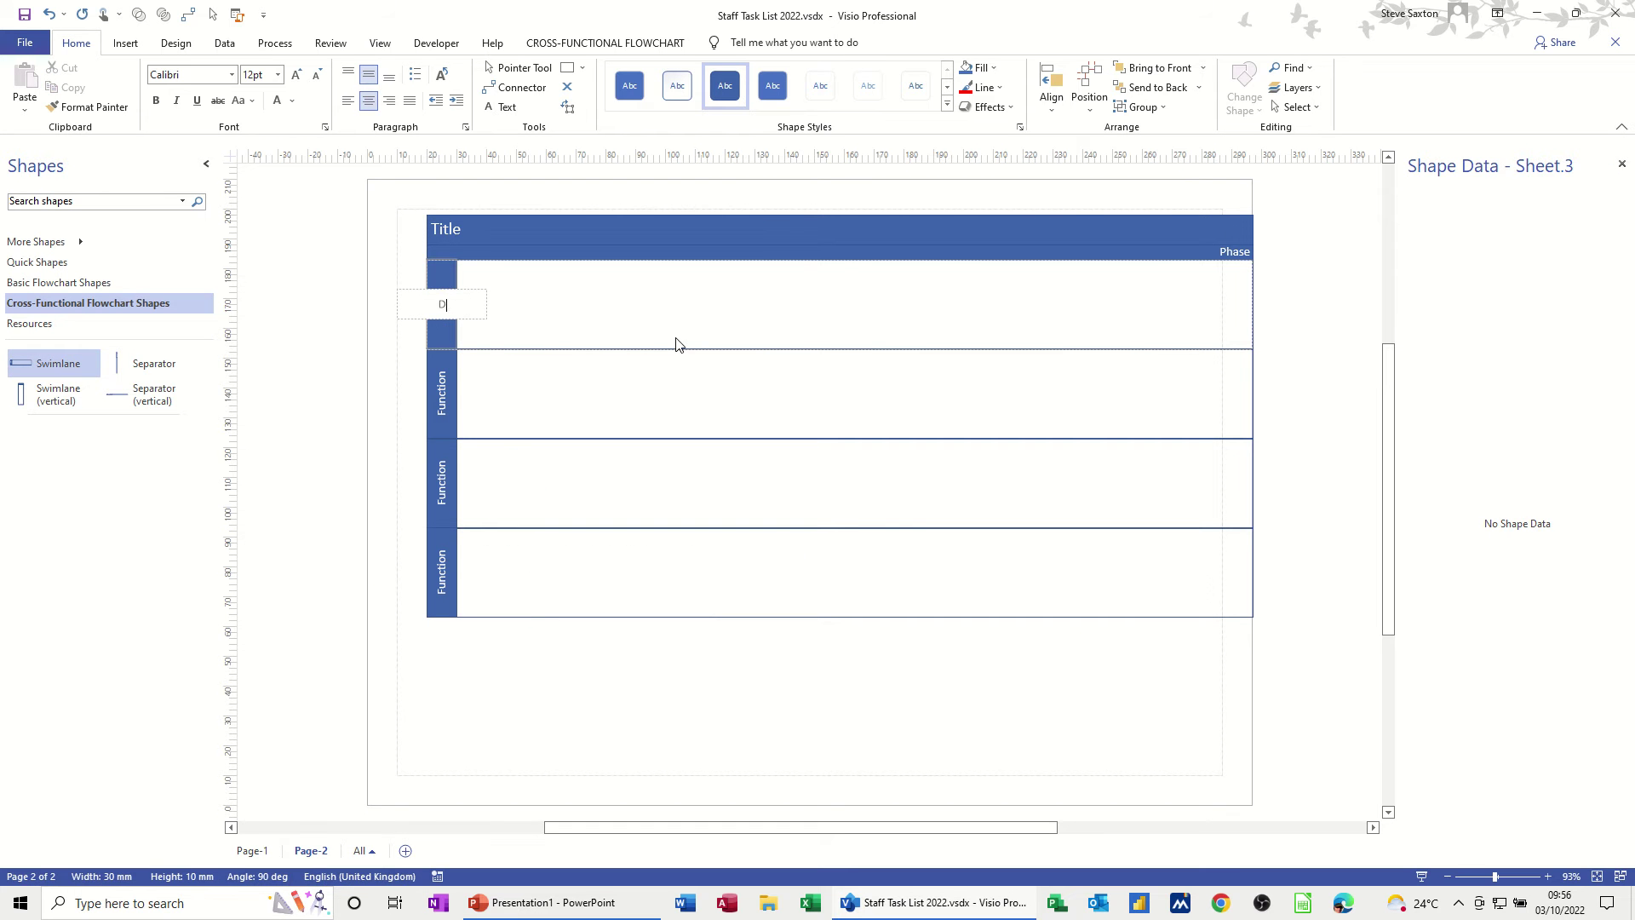
pyautogui.doubleClick(440, 399)
pyautogui.write('Carol')
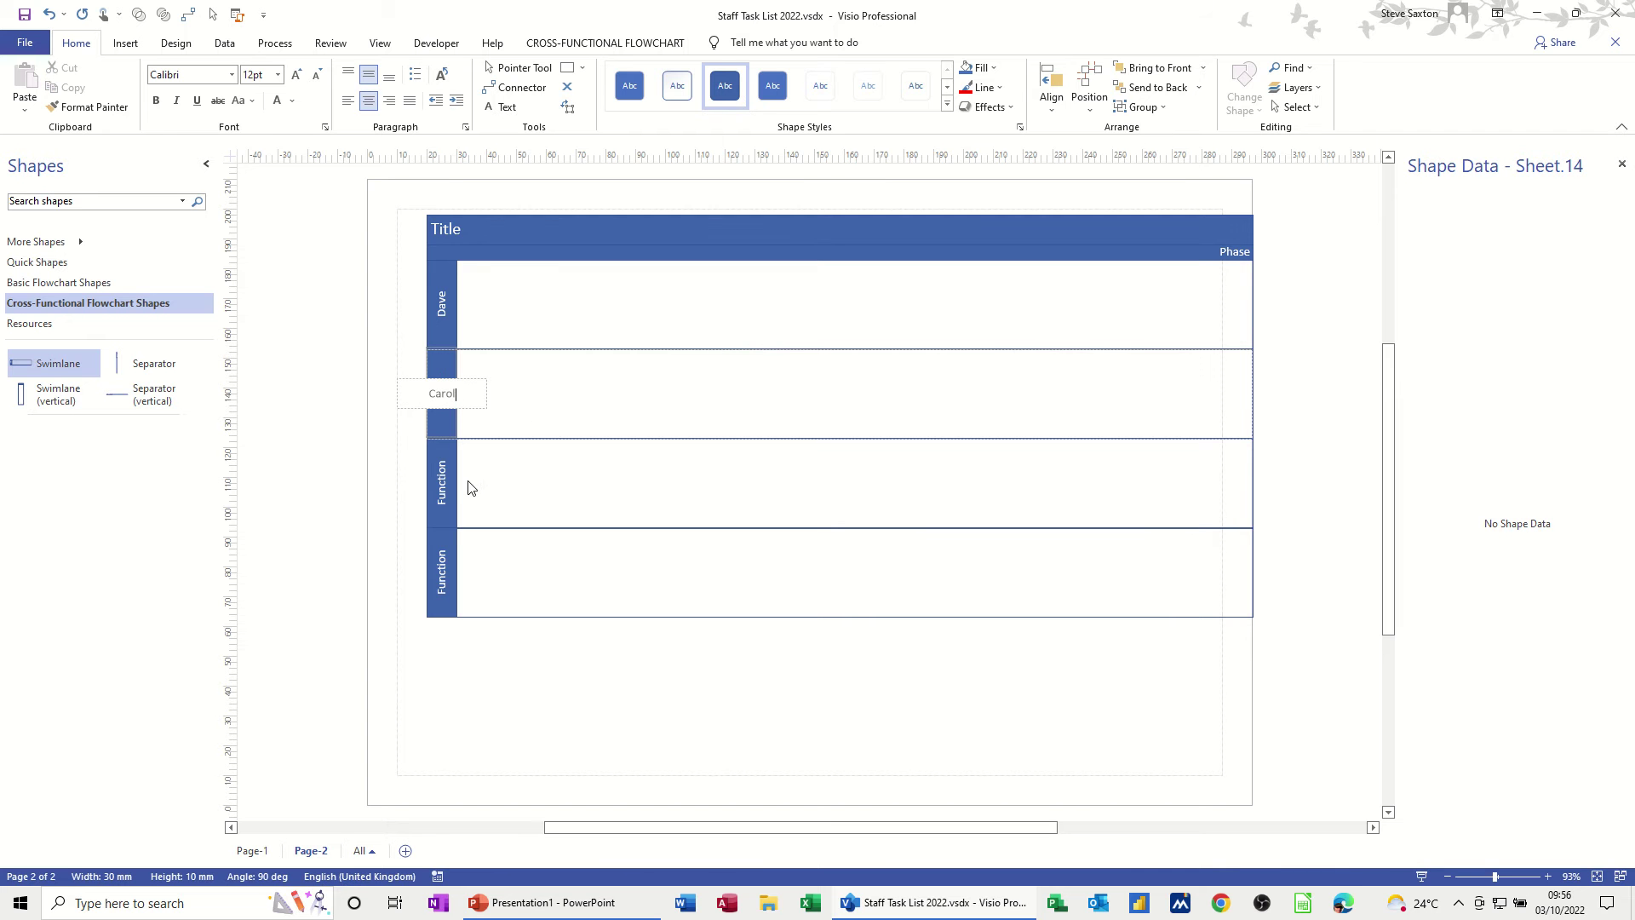
pyautogui.doubleClick(442, 483)
pyautogui.write('Steve')
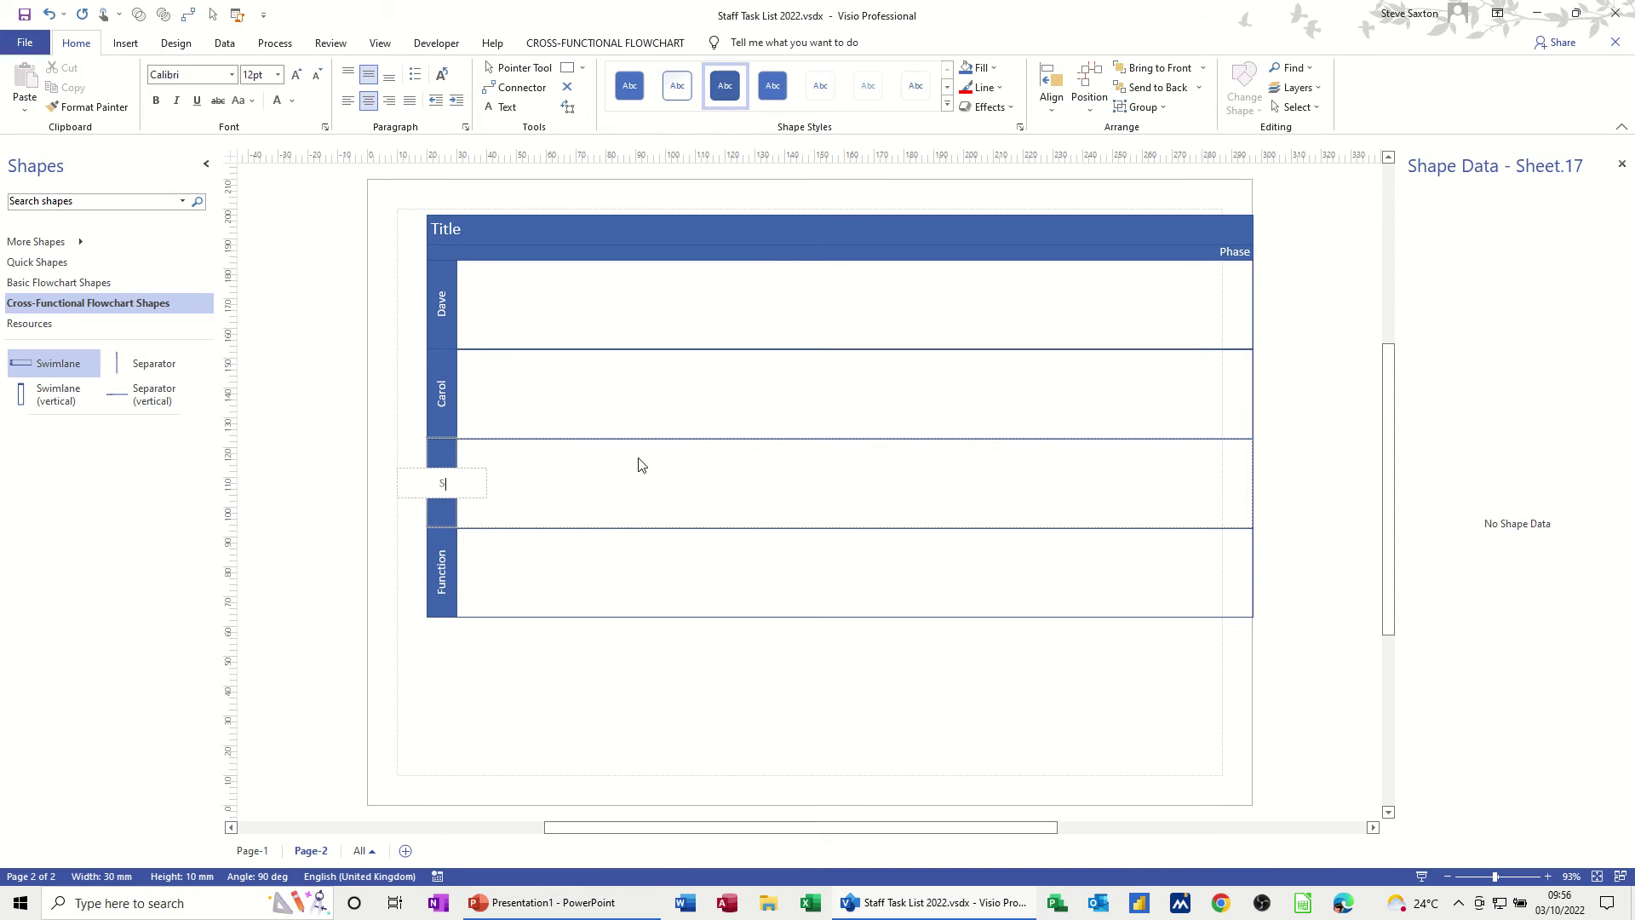
pyautogui.doubleClick(441, 579)
pyautogui.write('Bob')
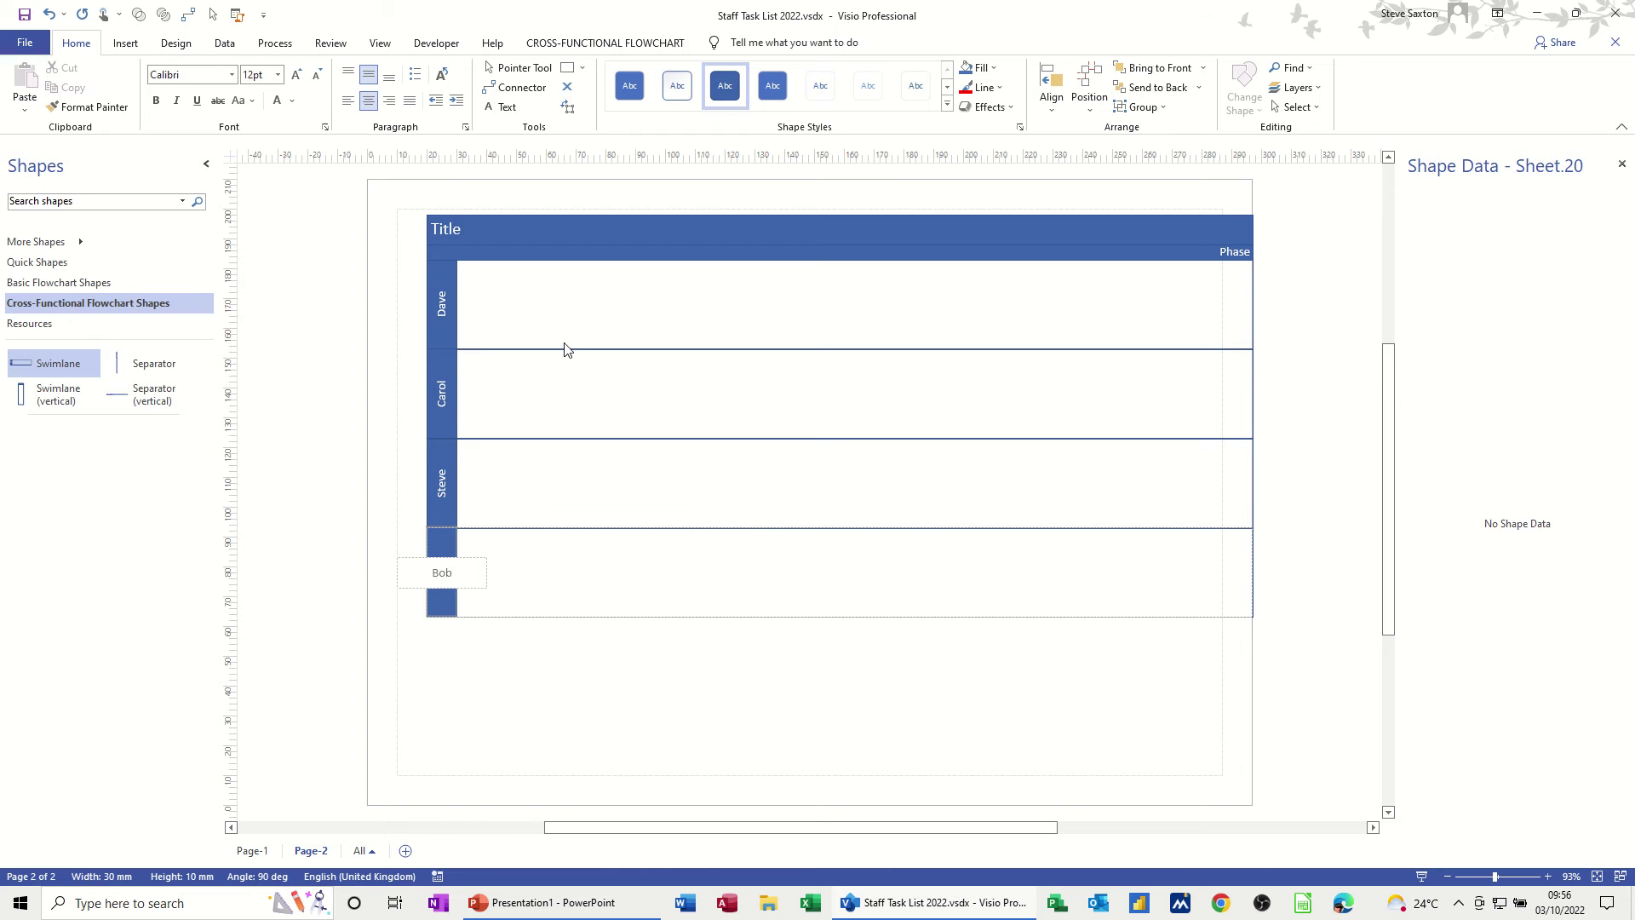
# Change the title of the swimlane diagram to Staff Tasks.
pyautogui.doubleClick(449, 232)
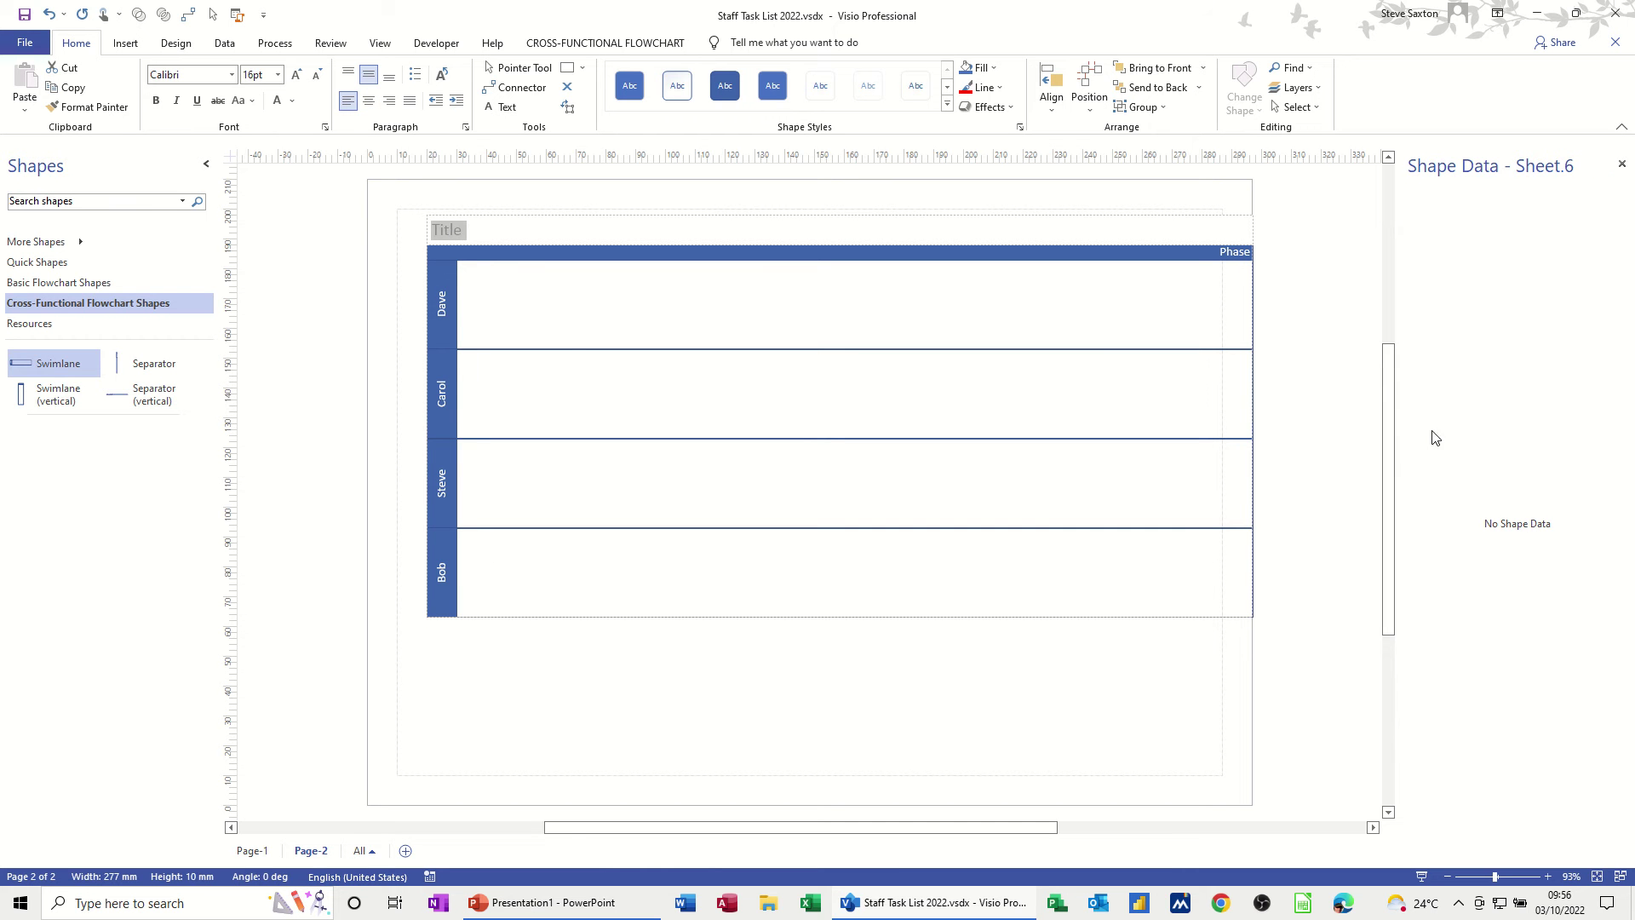
pyautogui.write('S')
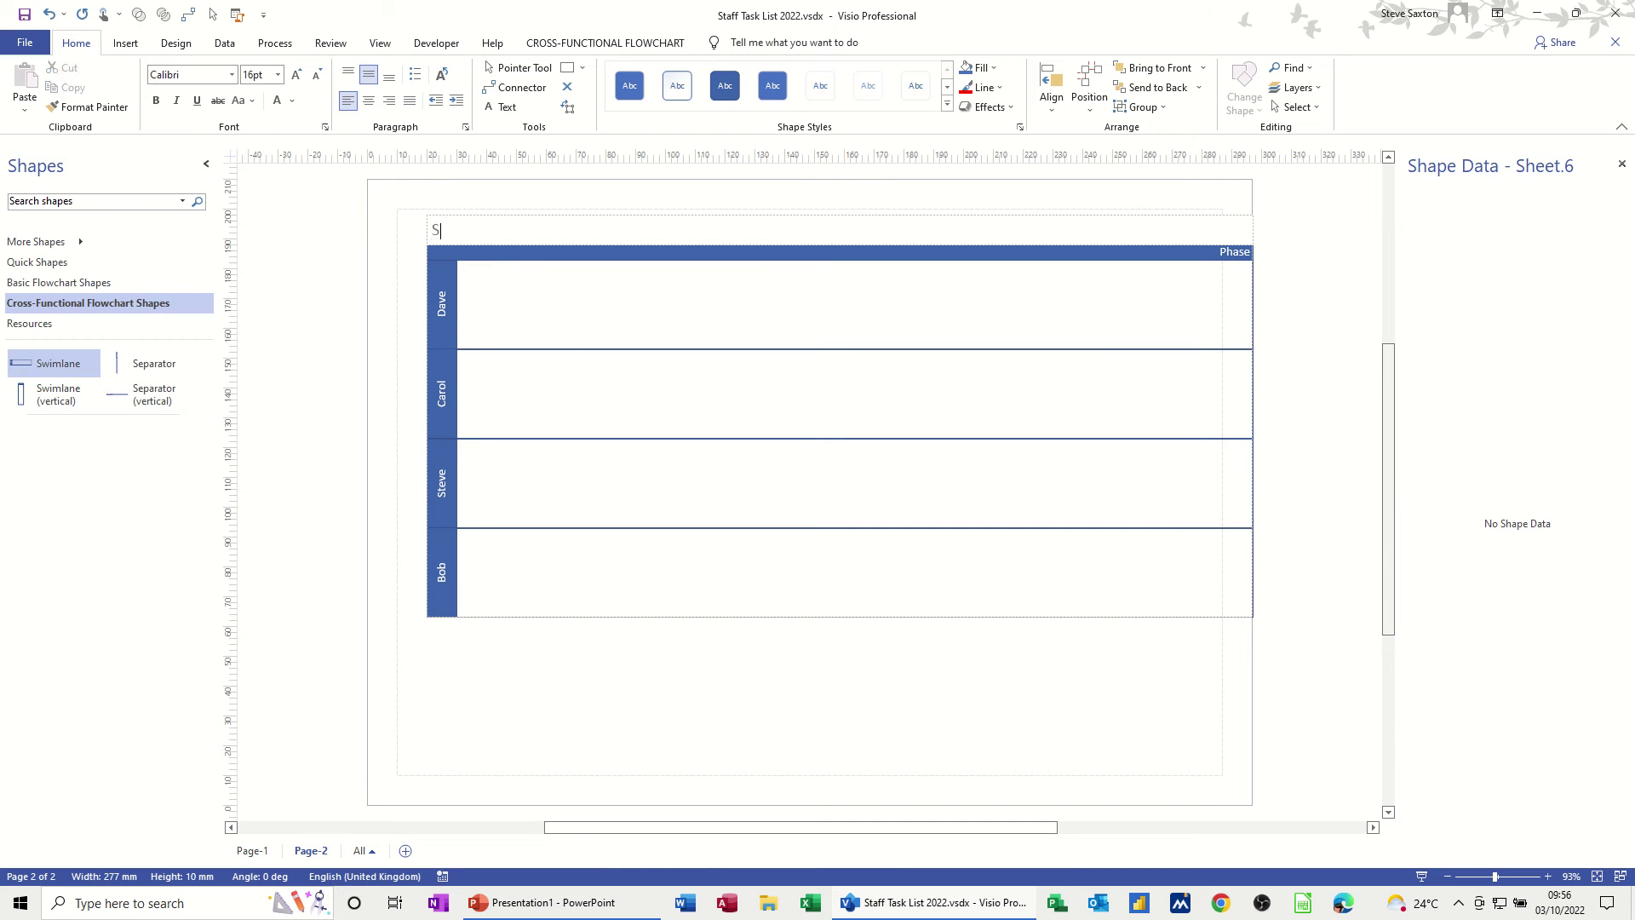
pyautogui.write('taff Tasks')
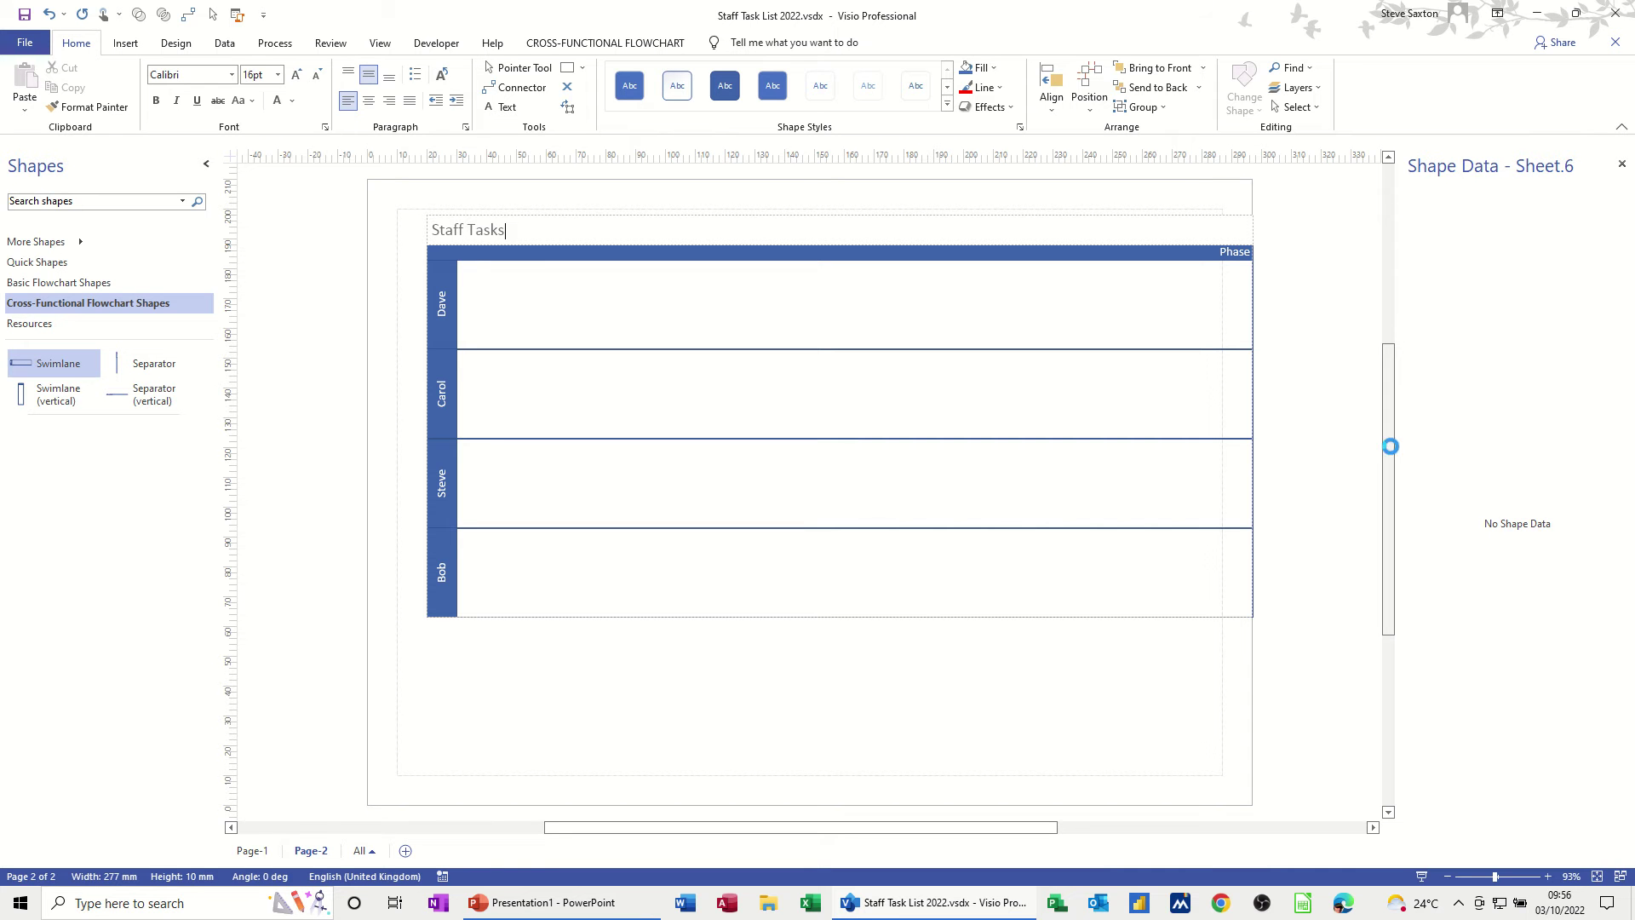
pyautogui.click(569, 628)
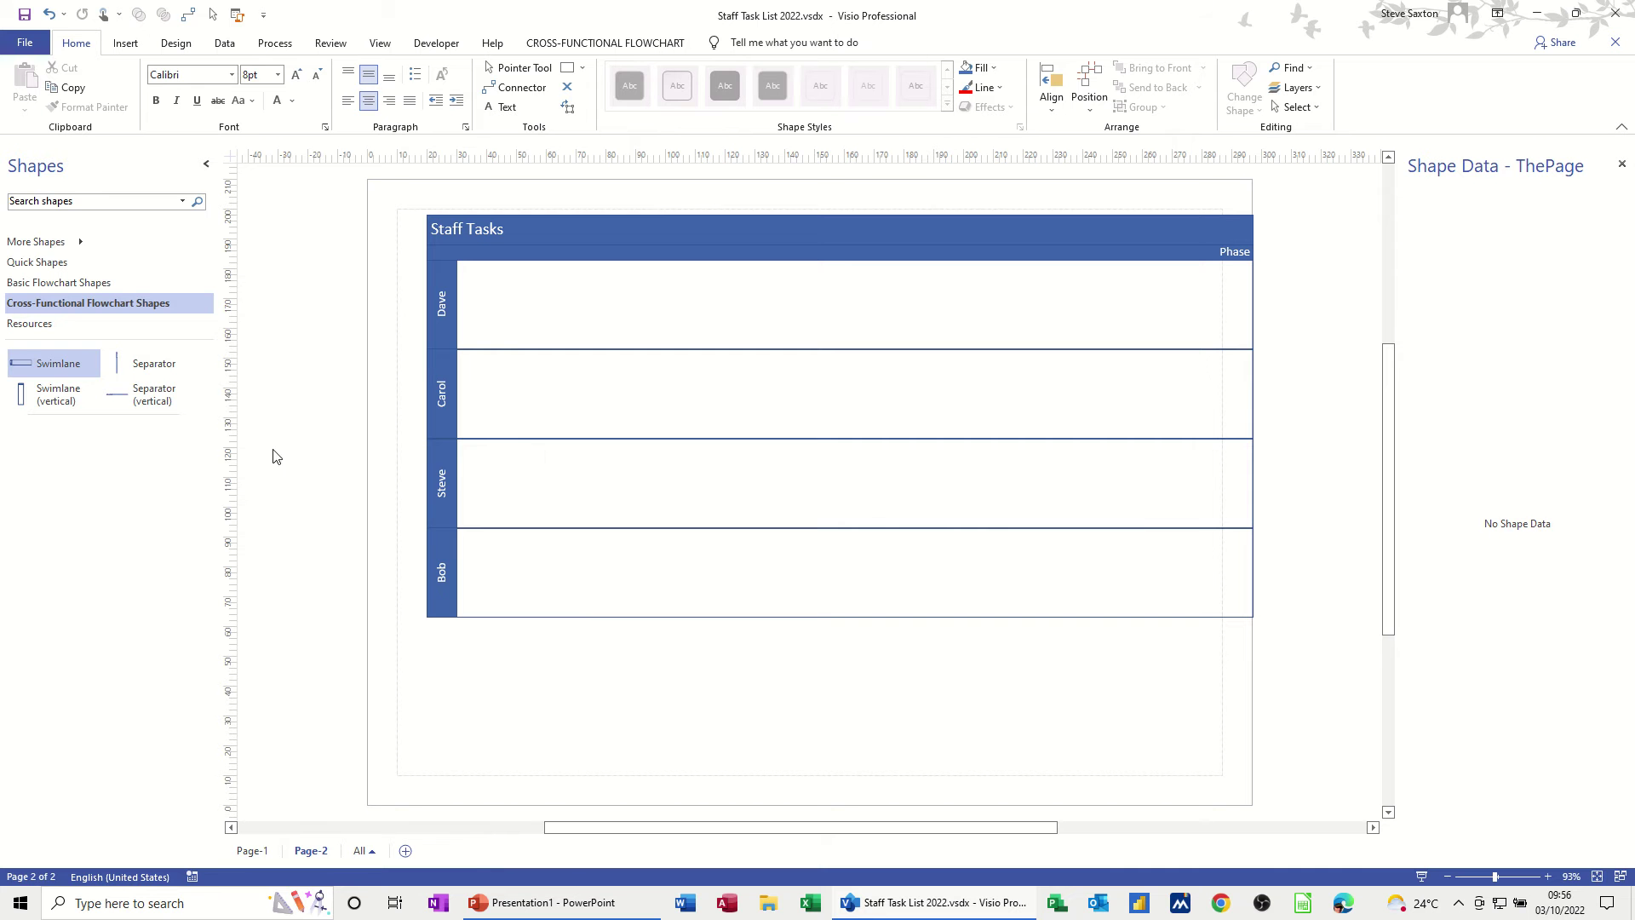
# Add four separators across the swimlanes to divide the diagram into five phase columns.
pyautogui.moveTo(153, 366); pyautogui.dragTo(578, 408)
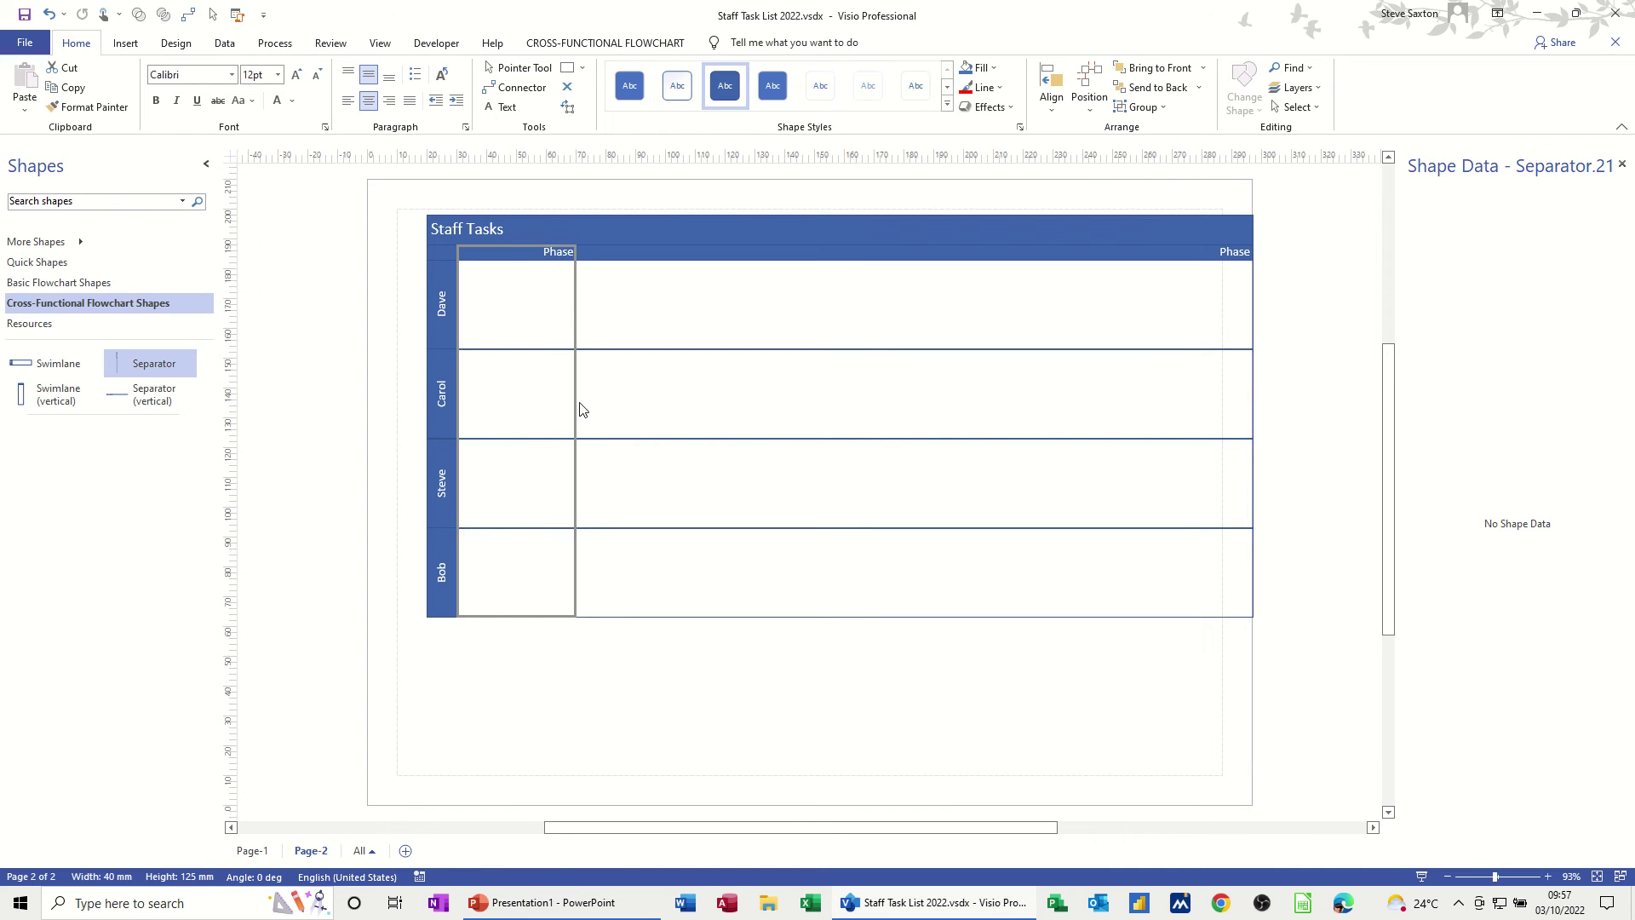
pyautogui.moveTo(183, 361); pyautogui.dragTo(700, 391)
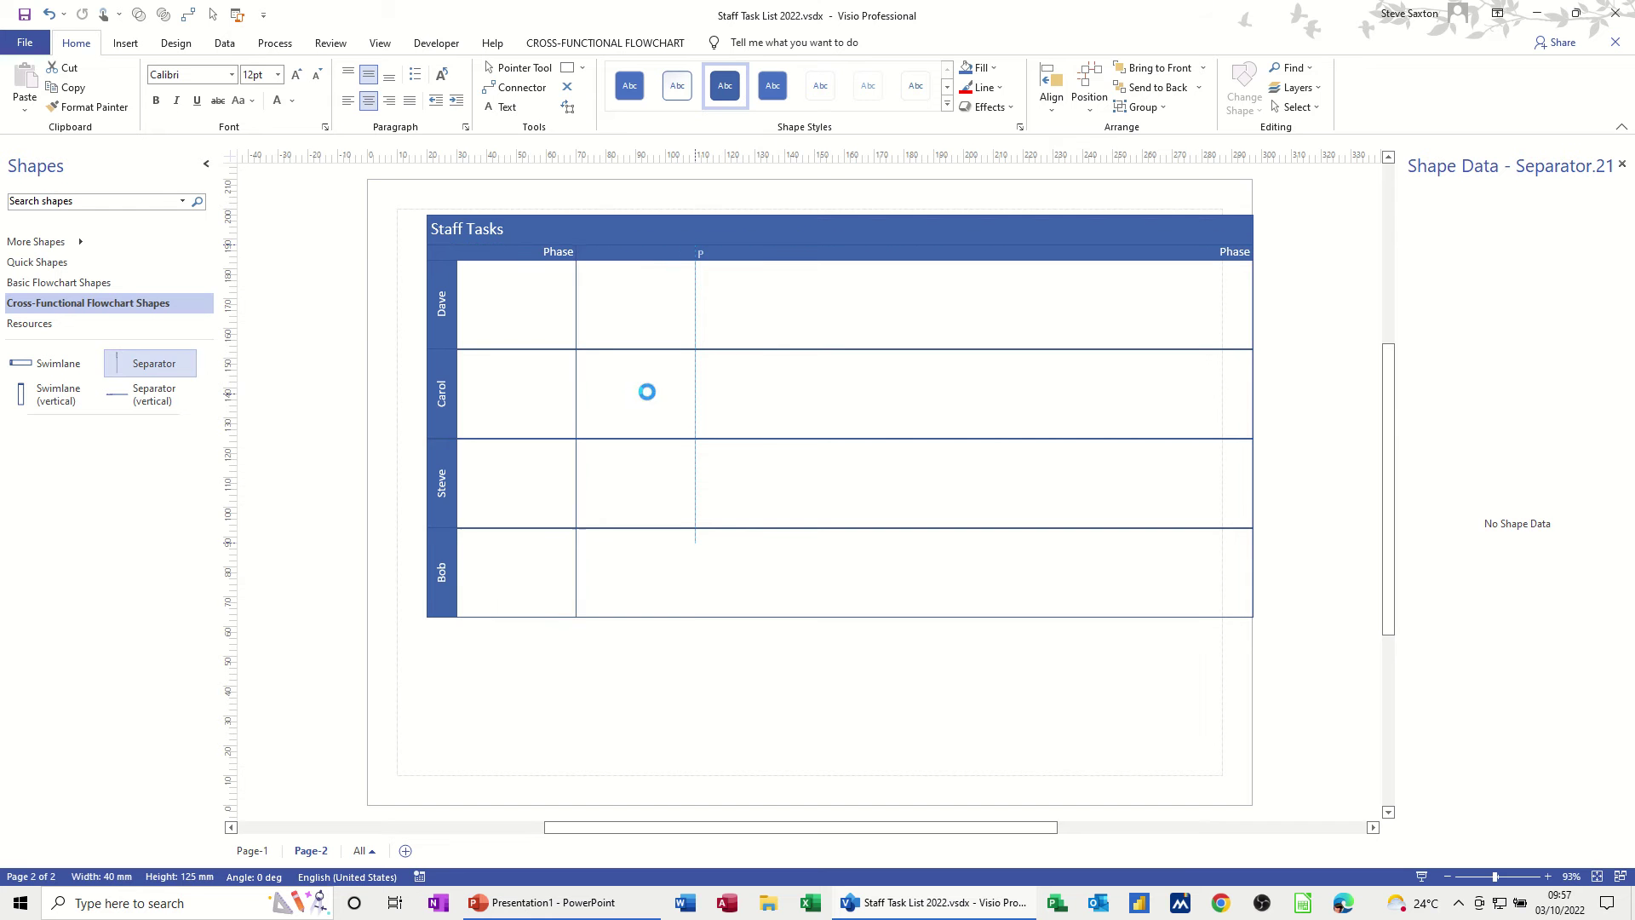
pyautogui.moveTo(158, 366); pyautogui.dragTo(811, 392)
pyautogui.moveTo(136, 365); pyautogui.dragTo(928, 402)
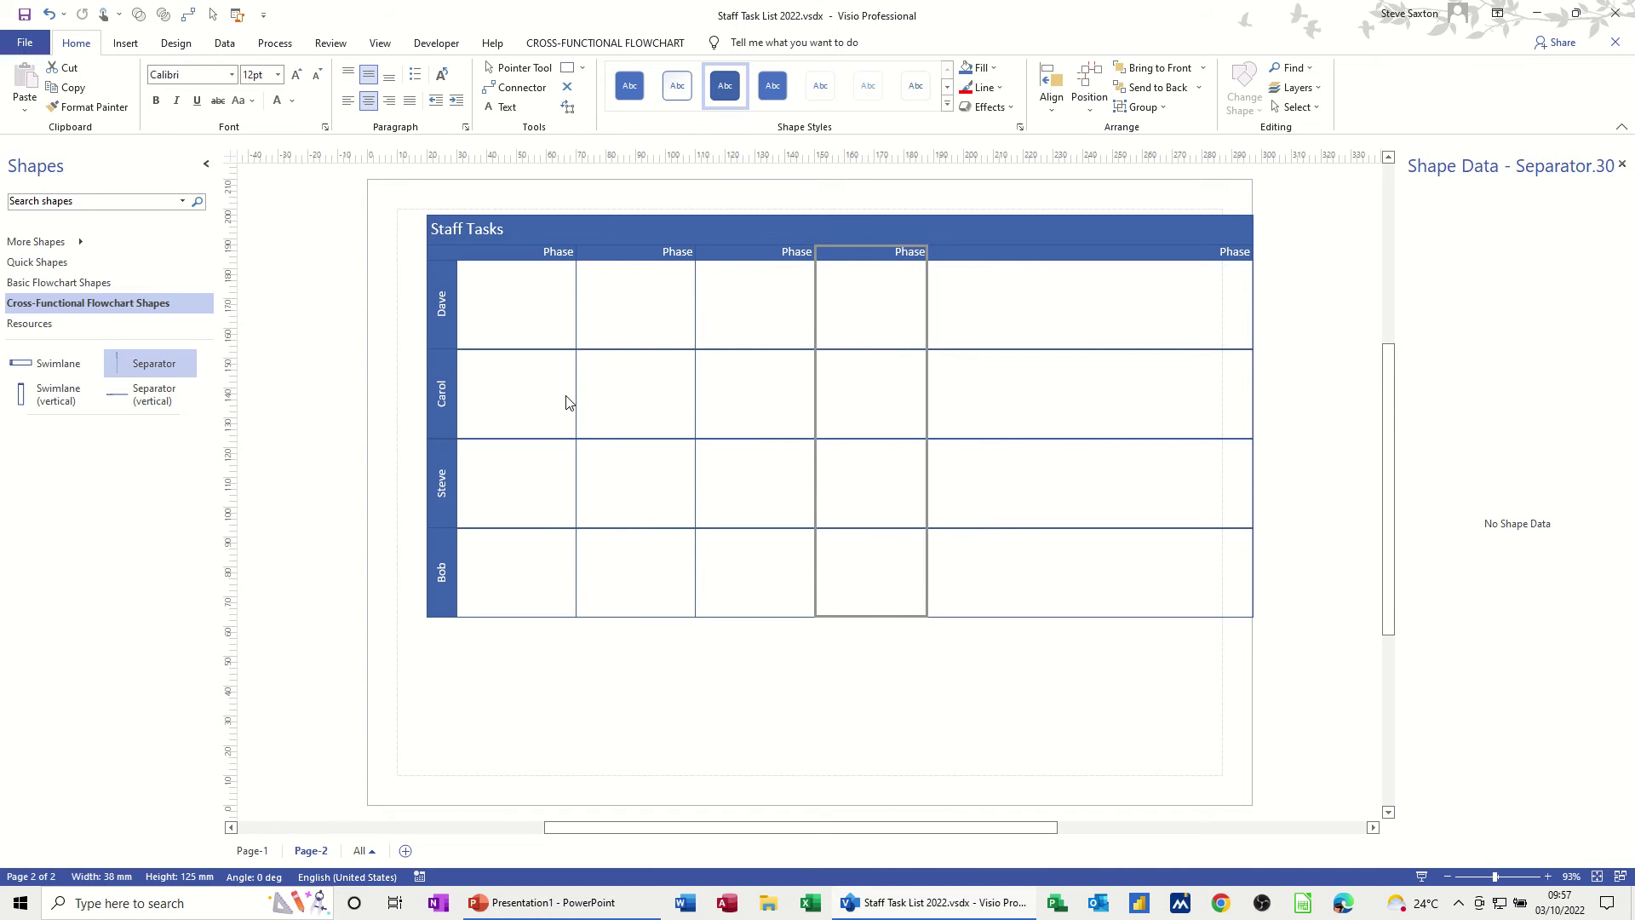
# Widen the first four phase columns, making the fourth about 62 mm wide.
pyautogui.moveTo(576, 391); pyautogui.dragTo(635, 392)
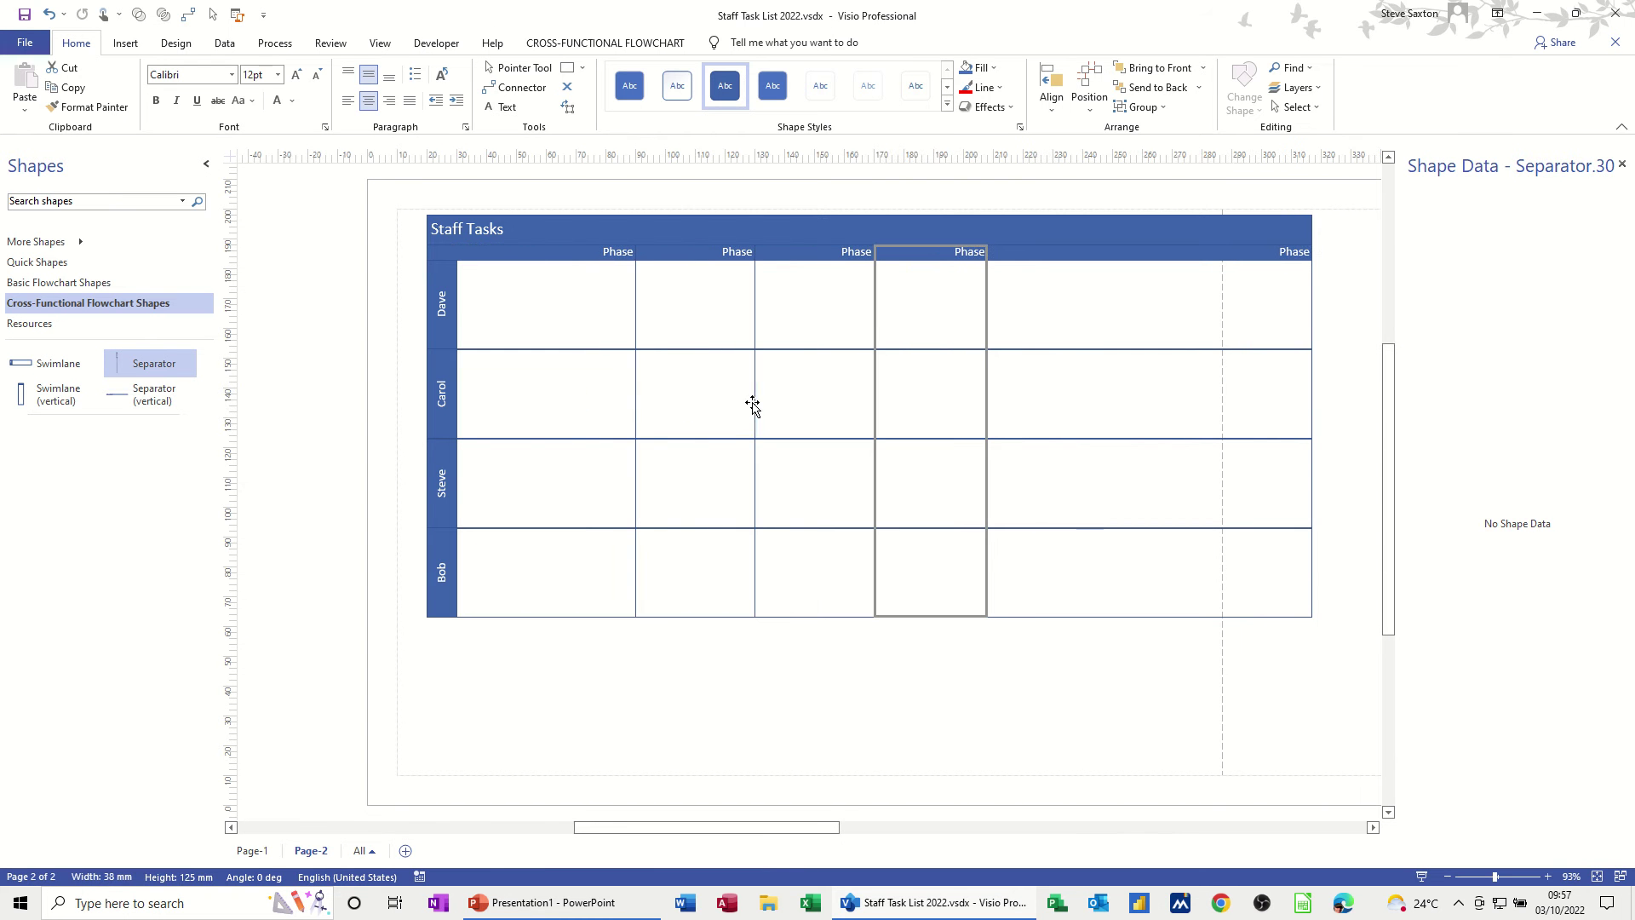
pyautogui.moveTo(754, 400); pyautogui.dragTo(821, 398)
pyautogui.moveTo(940, 412); pyautogui.dragTo(988, 413)
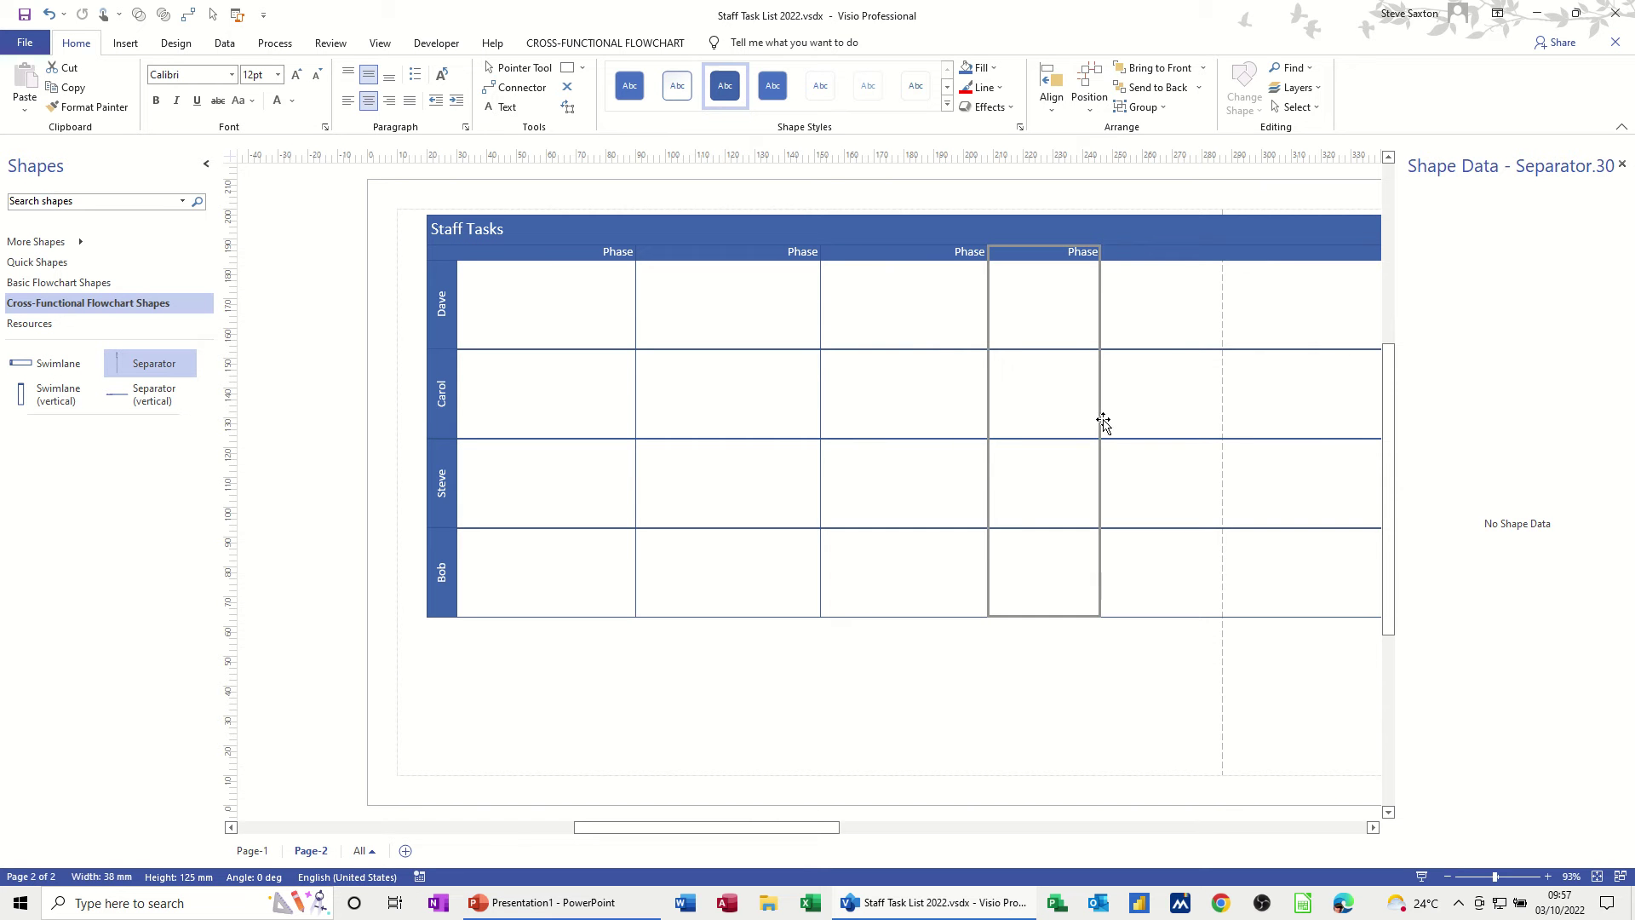
pyautogui.moveTo(1100, 419); pyautogui.dragTo(1172, 426)
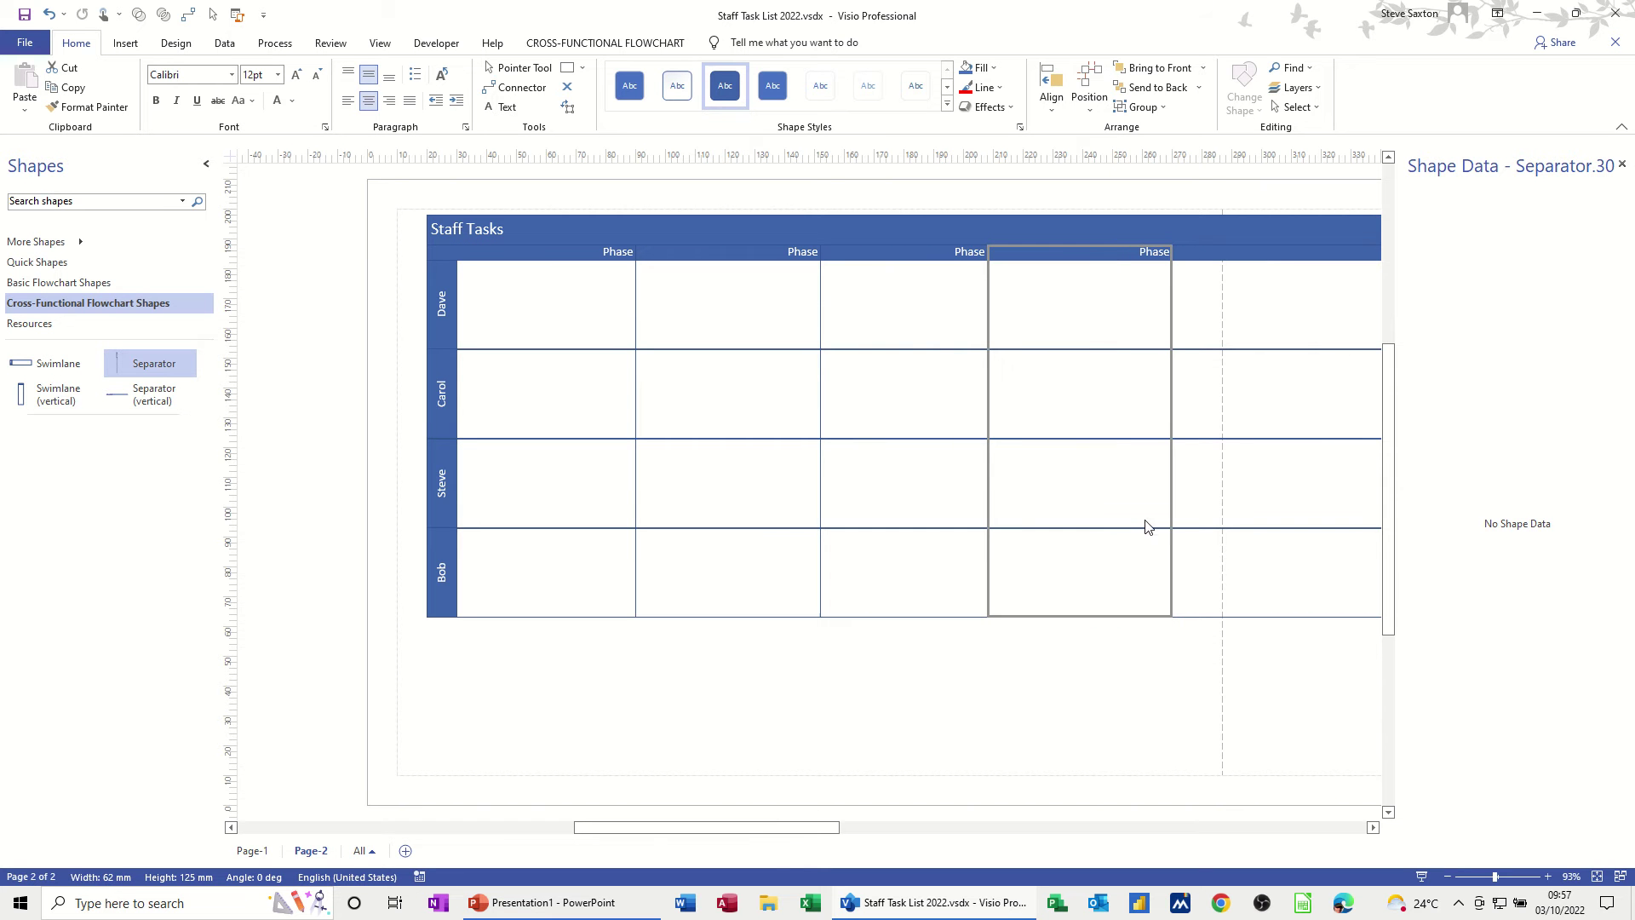
# Narrow the phase columns to roughly even widths of about 50 mm so the diagram fits within the page.
pyautogui.moveTo(739, 839); pyautogui.dragTo(848, 839)
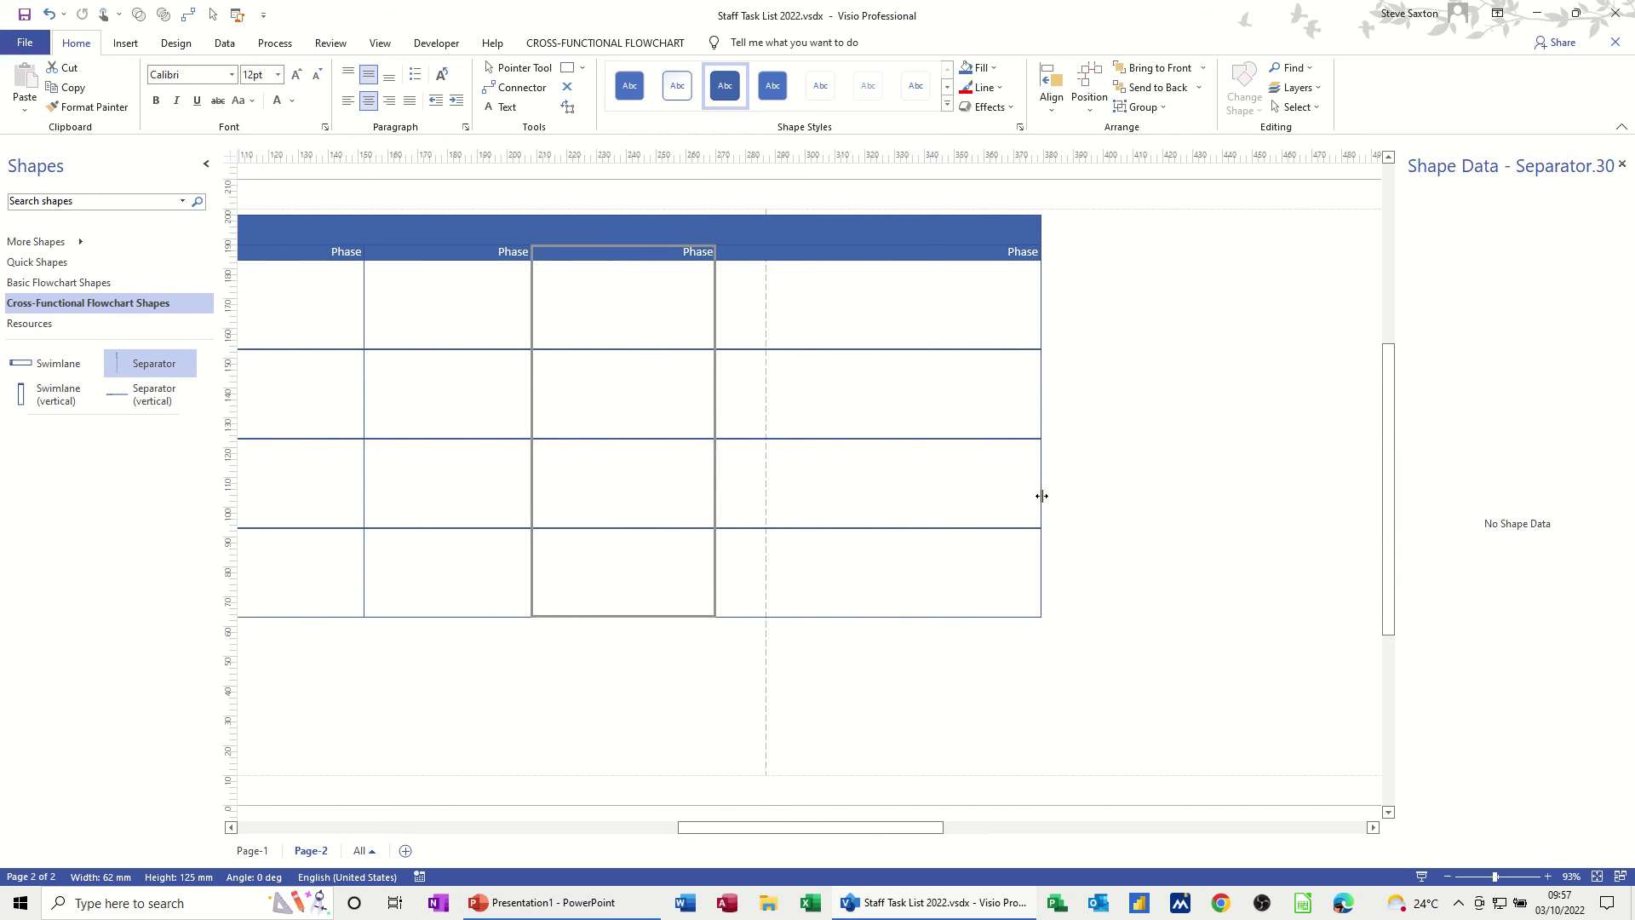
pyautogui.moveTo(1042, 496); pyautogui.dragTo(868, 503)
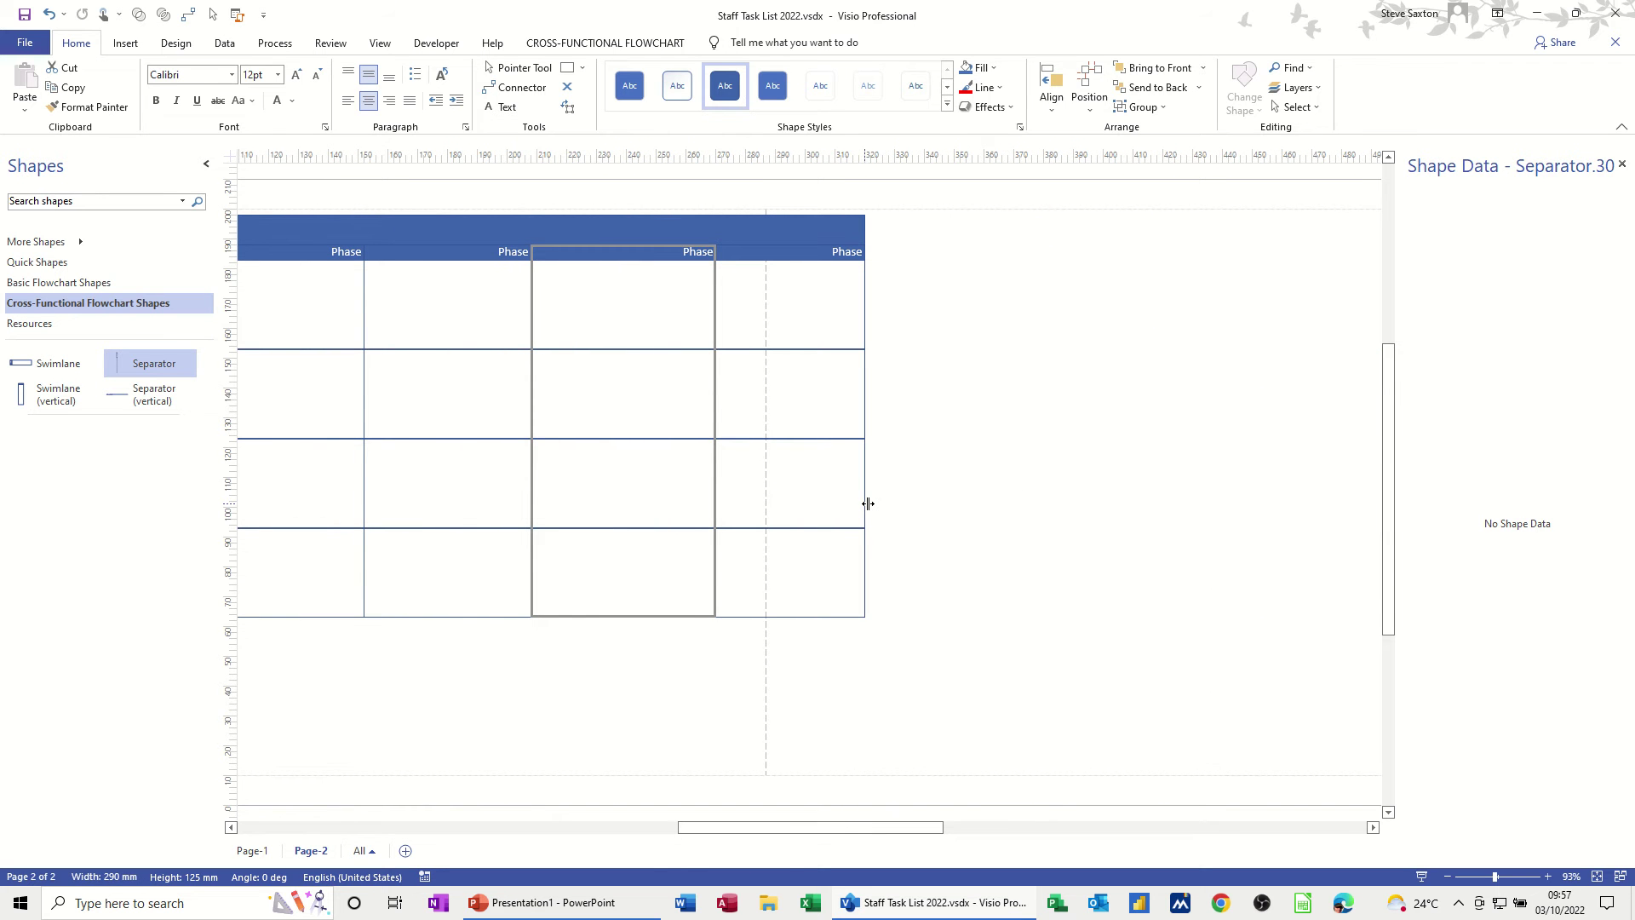
pyautogui.moveTo(810, 835); pyautogui.dragTo(724, 836)
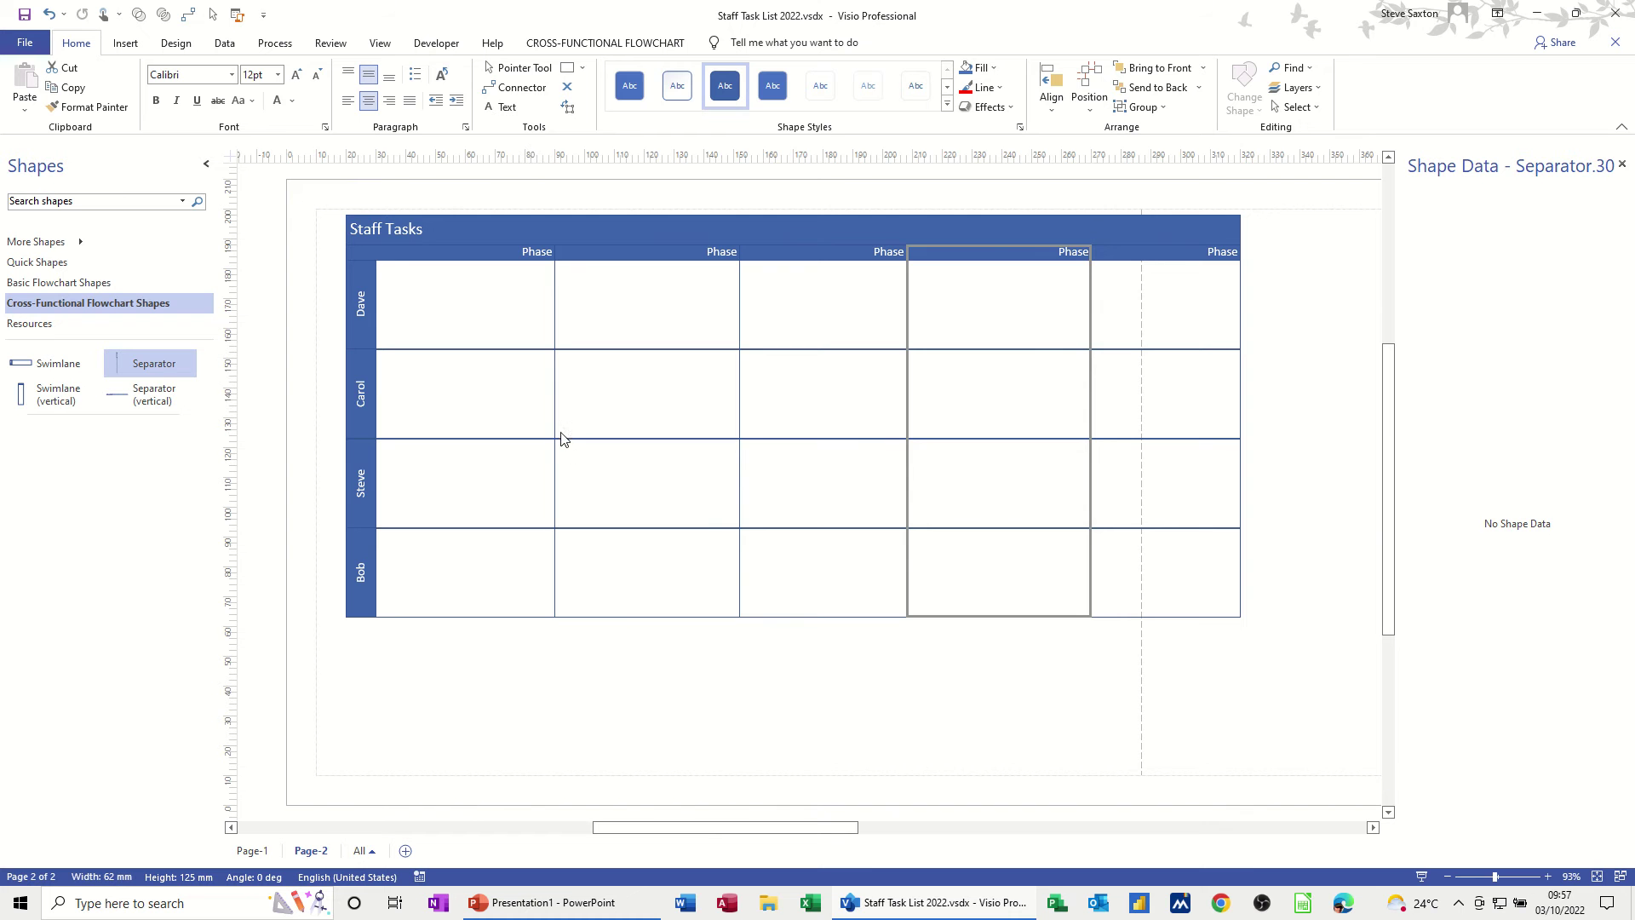
pyautogui.moveTo(546, 425); pyautogui.dragTo(503, 428)
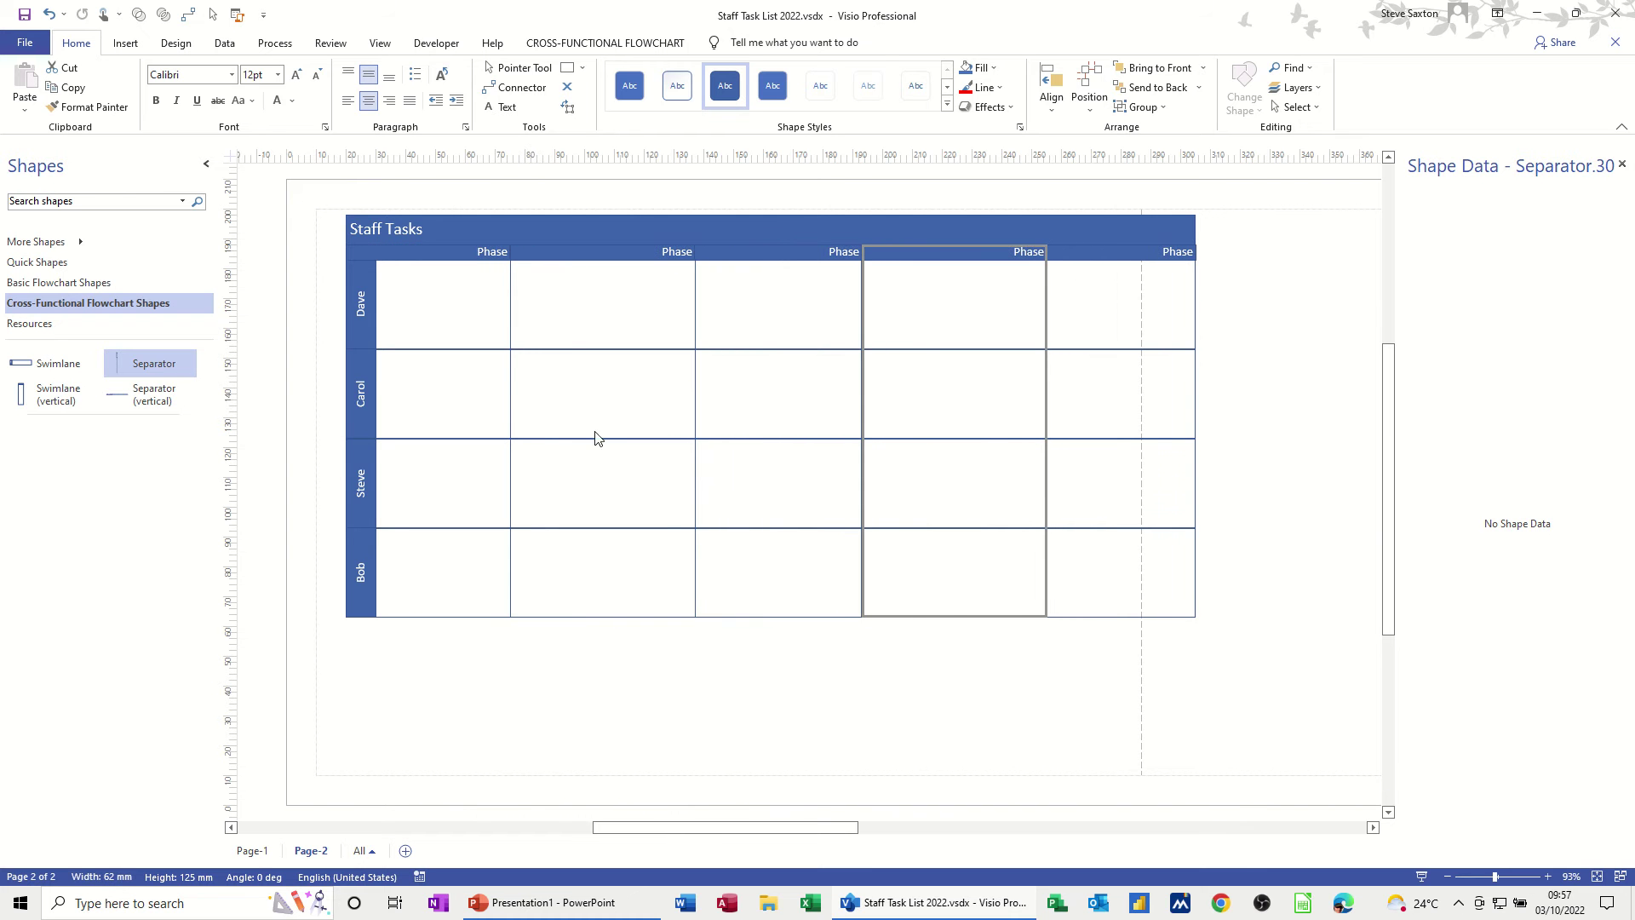
pyautogui.moveTo(862, 408); pyautogui.dragTo(808, 406)
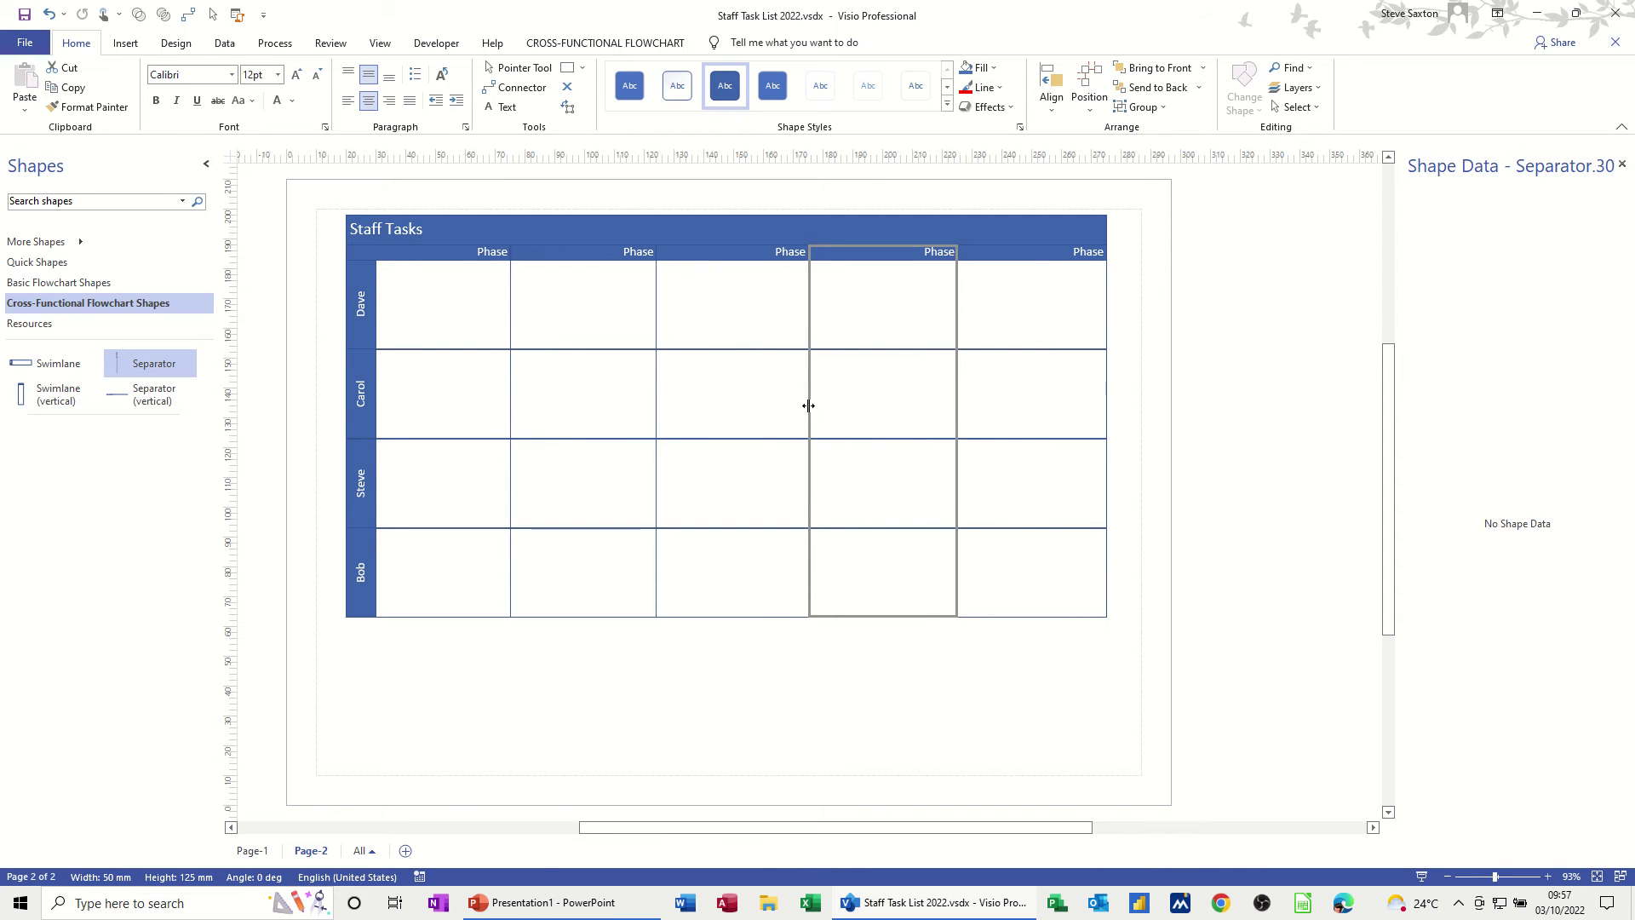
# Label the five phase columns in order as Week 1, Week 2, Week 3, Week 4 and Week 5.
pyautogui.click(492, 250)
pyautogui.click(492, 250)
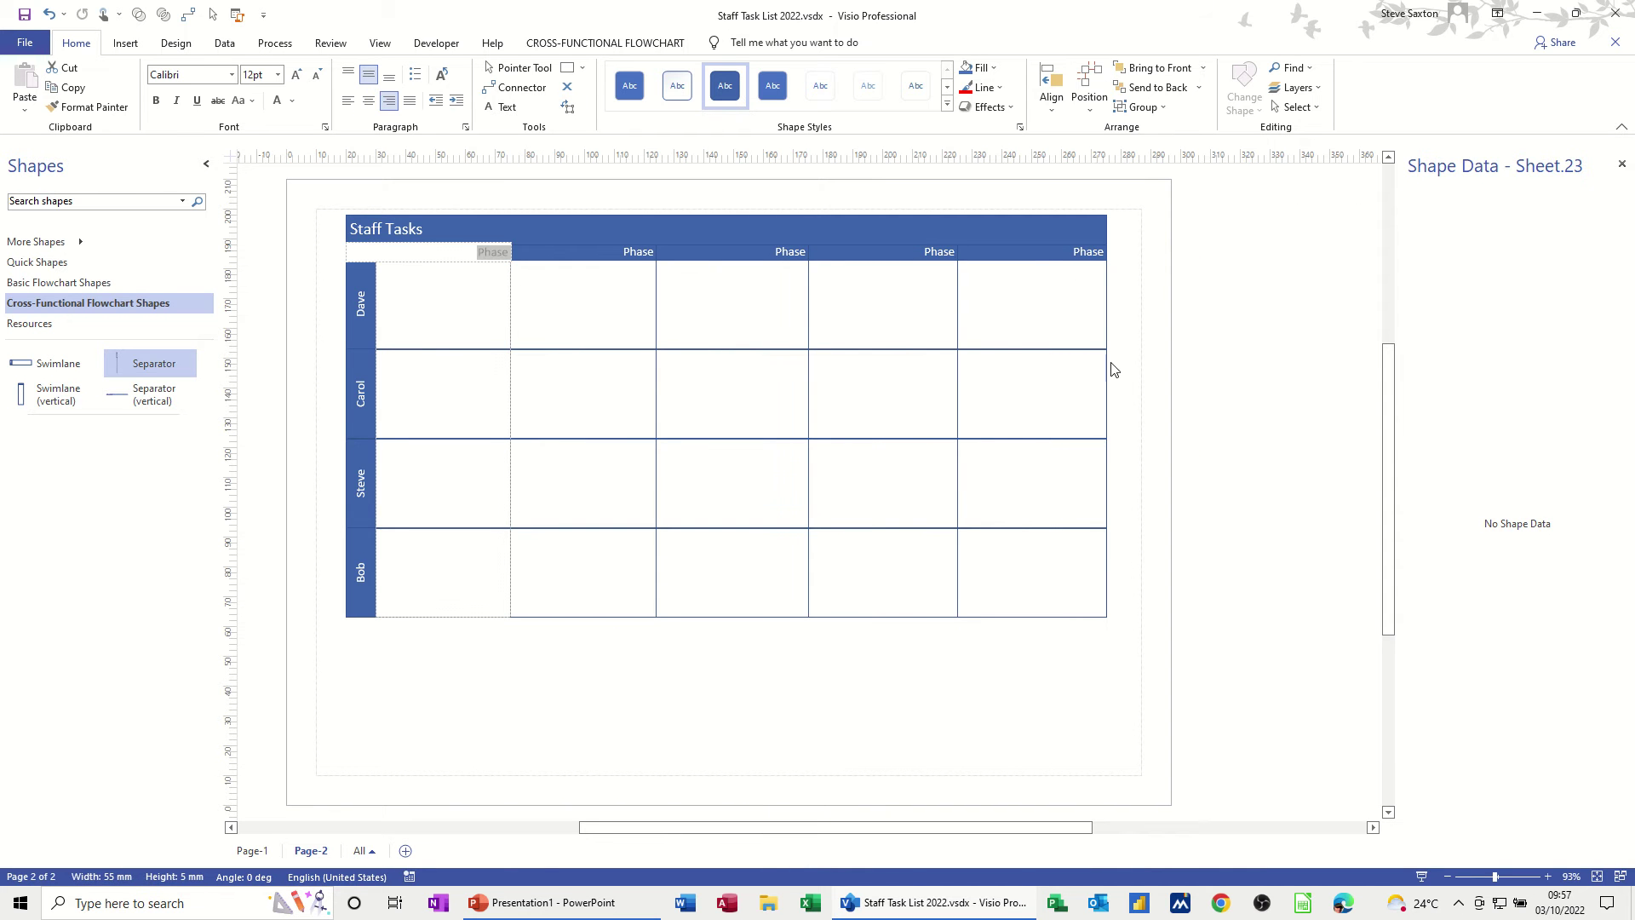
pyautogui.write('Week 1')
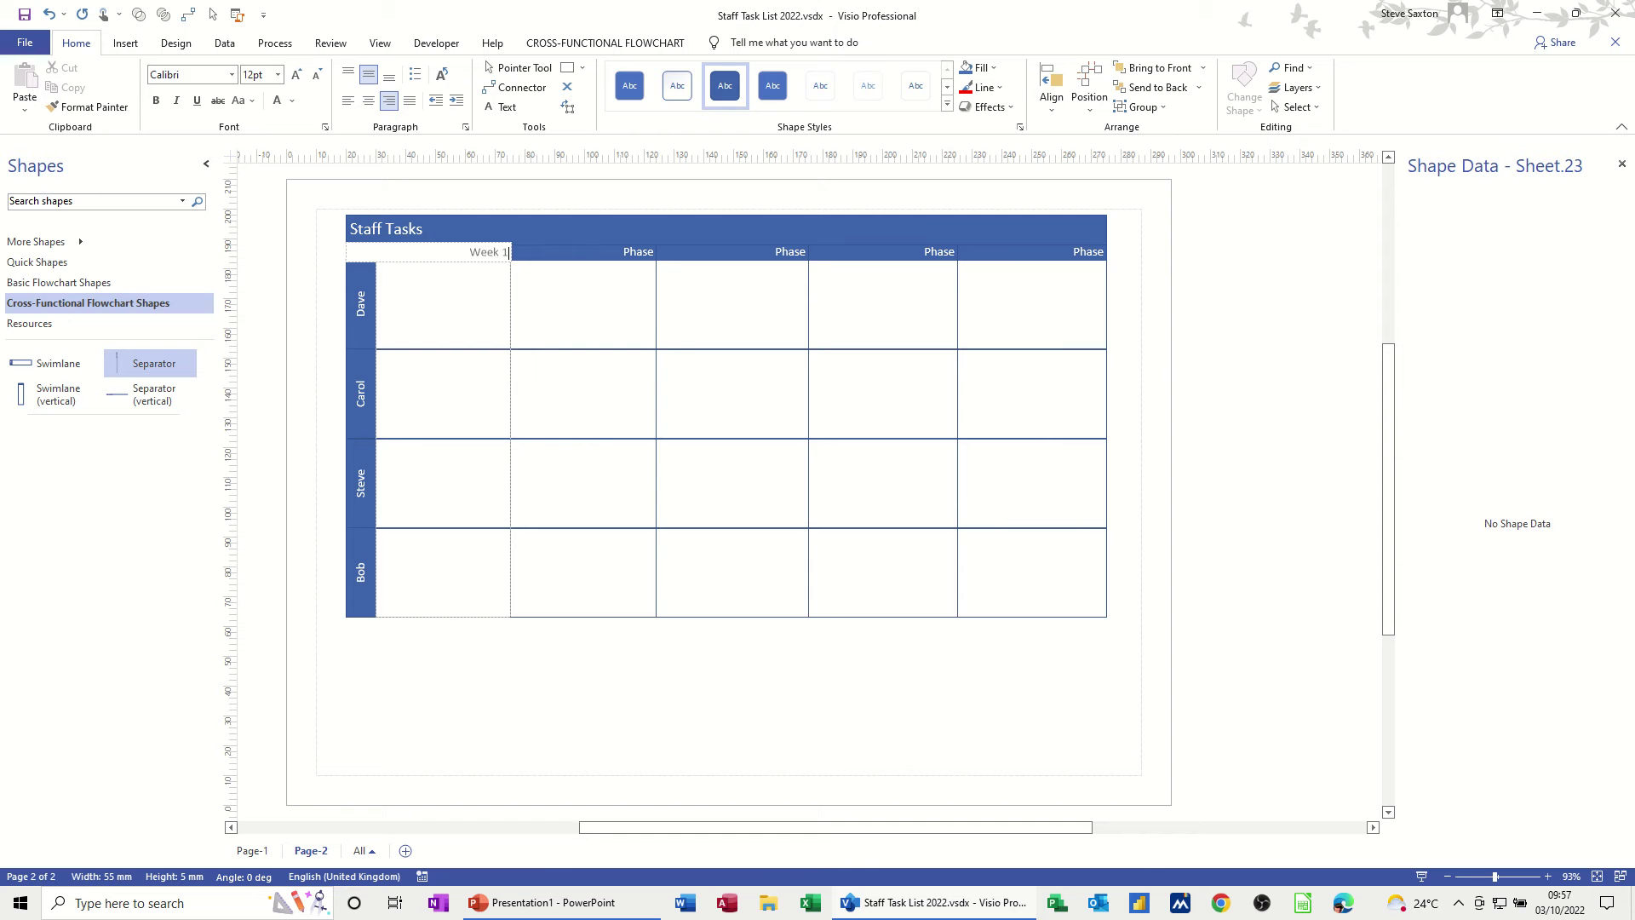
pyautogui.click(631, 250)
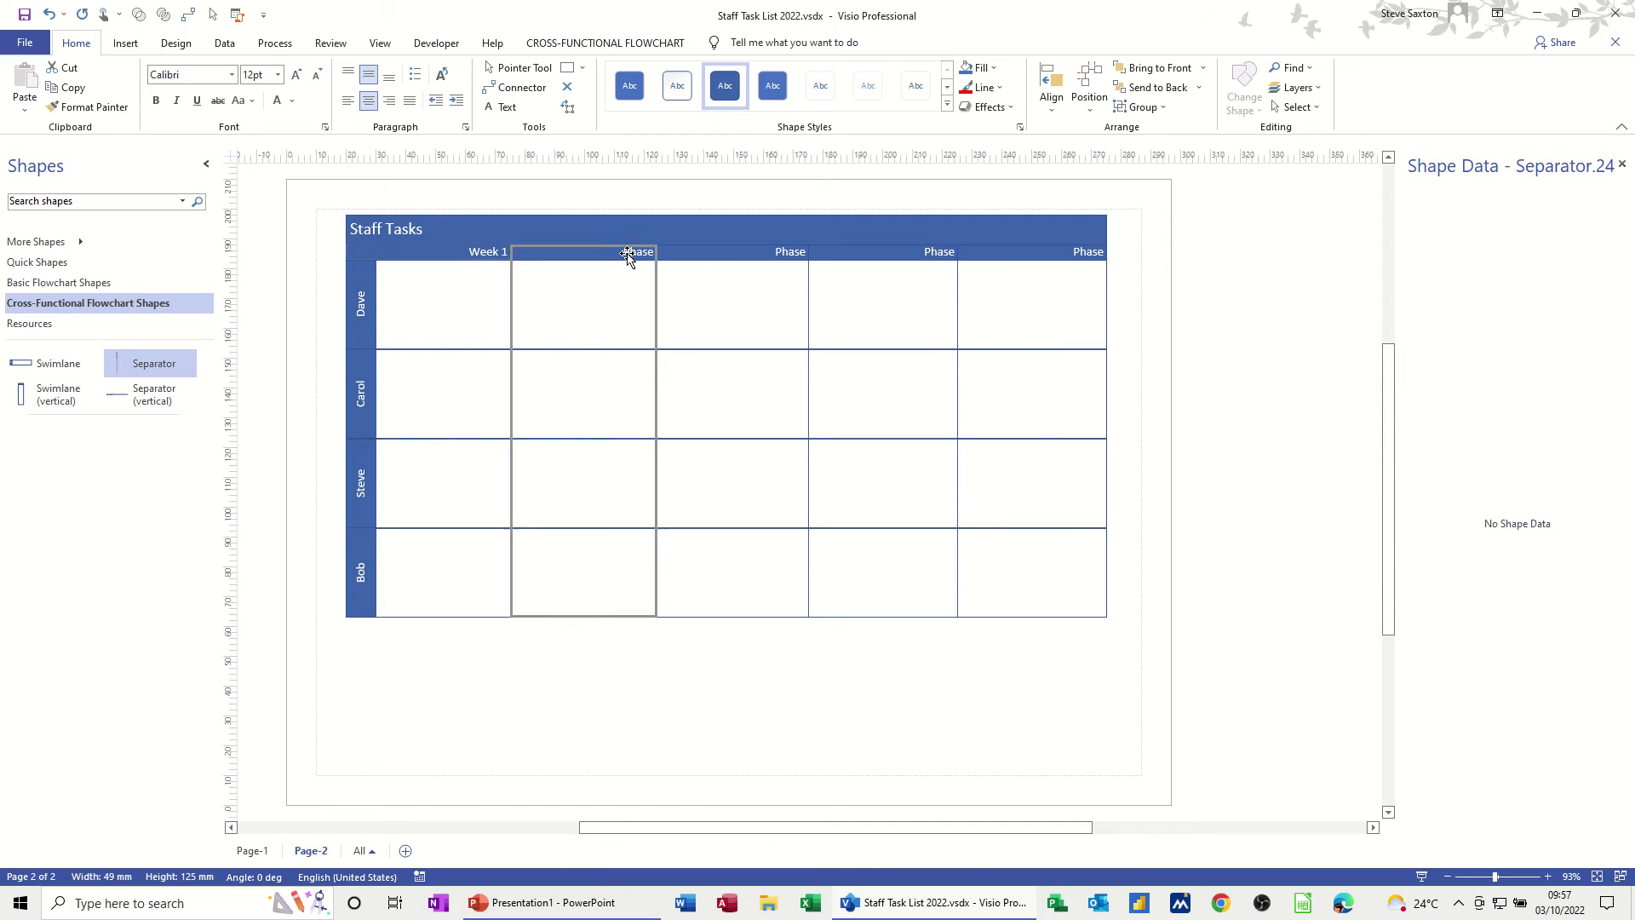
pyautogui.click(631, 250)
pyautogui.write('Wee')
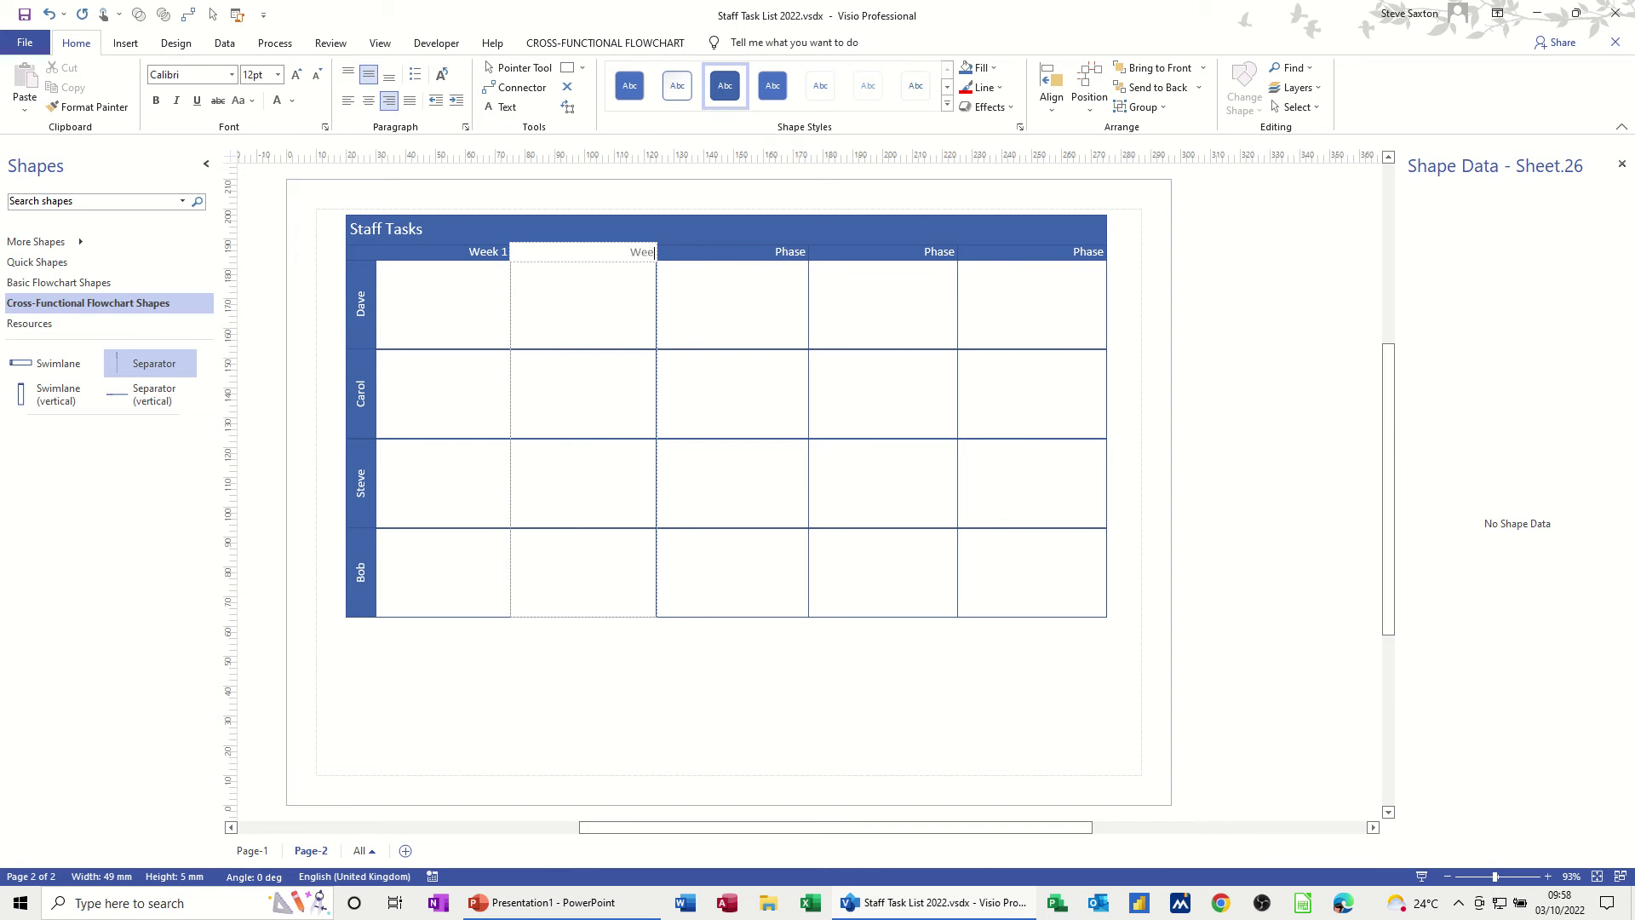
pyautogui.write('k 2')
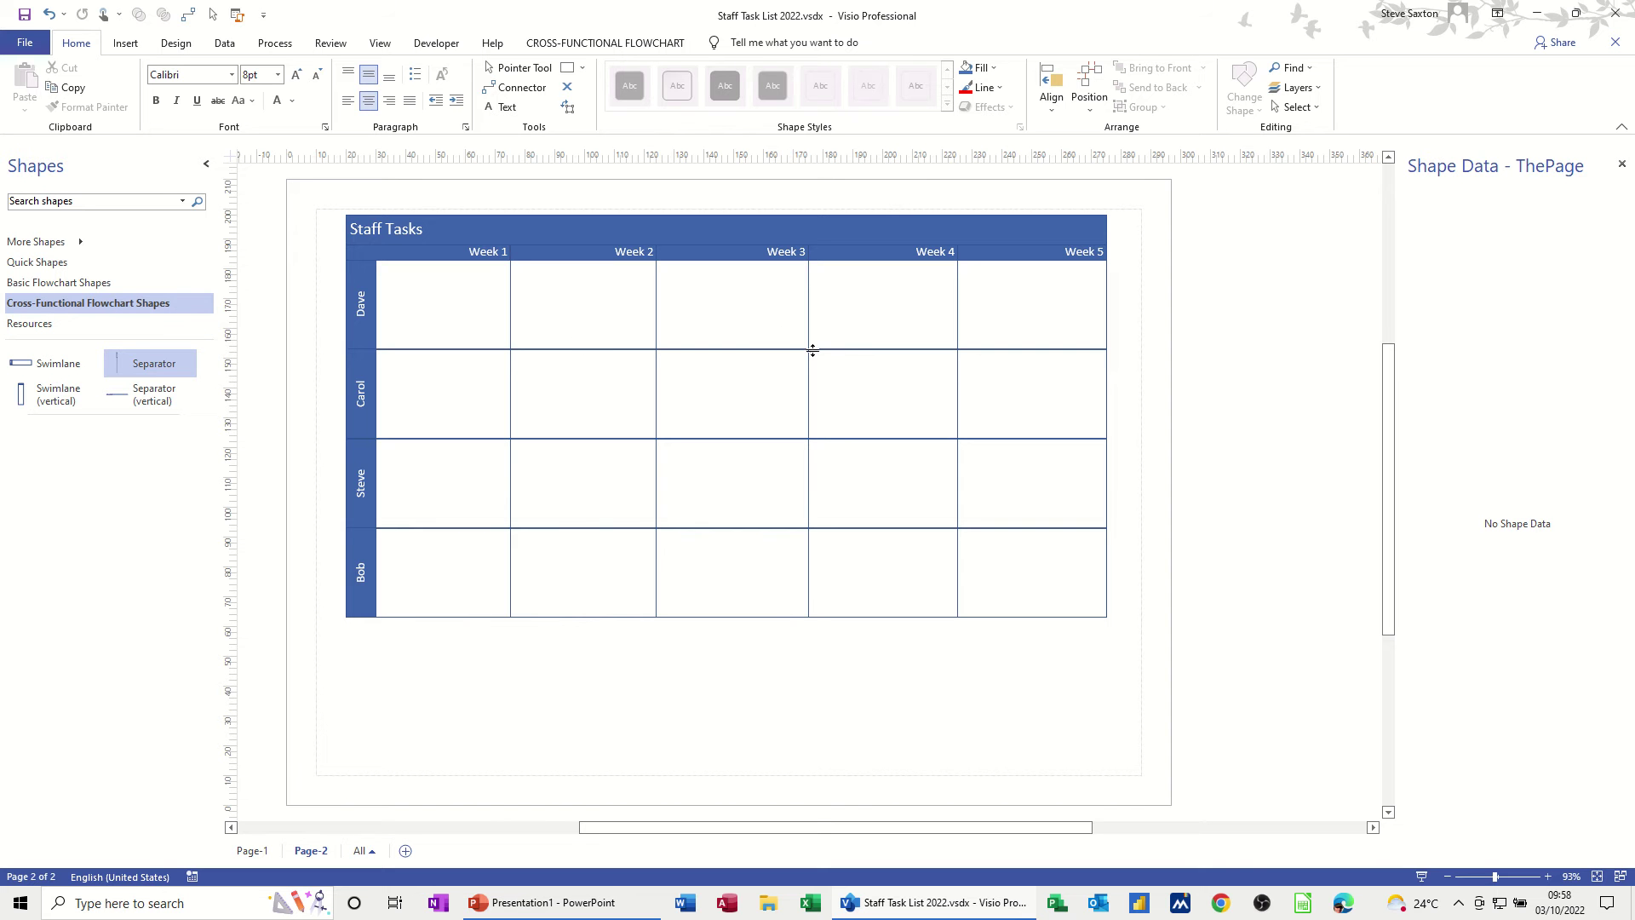
# Place a Process shape from the basic flowchart shapes in the empty area below the swimlane diagram.
pyautogui.click(49, 286)
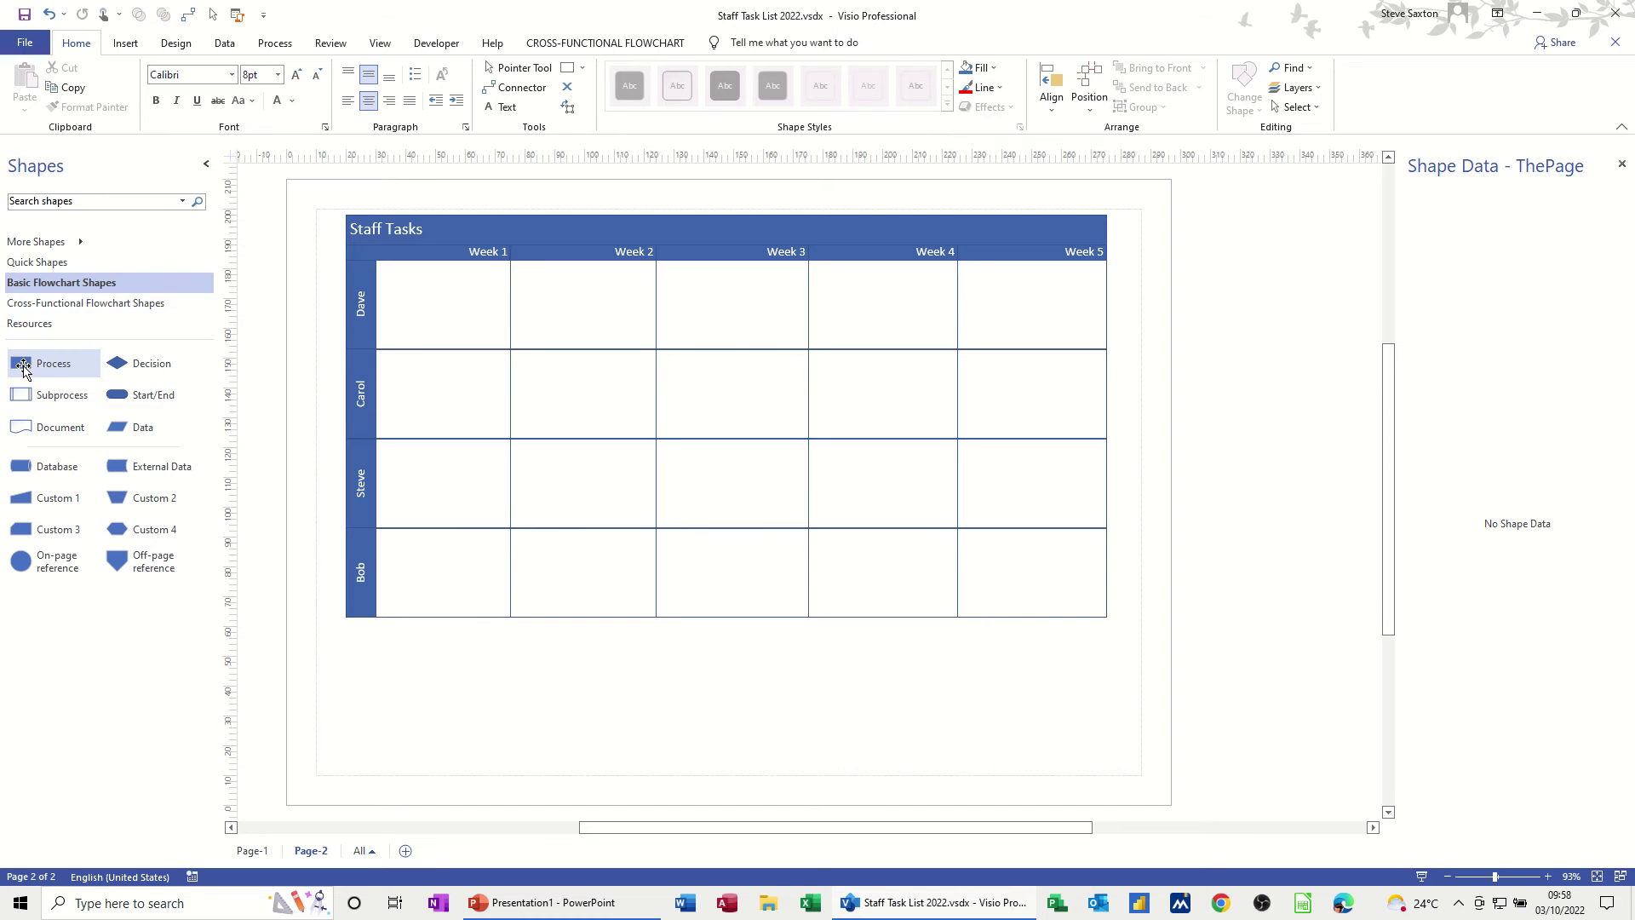
pyautogui.moveTo(23, 368); pyautogui.dragTo(465, 704)
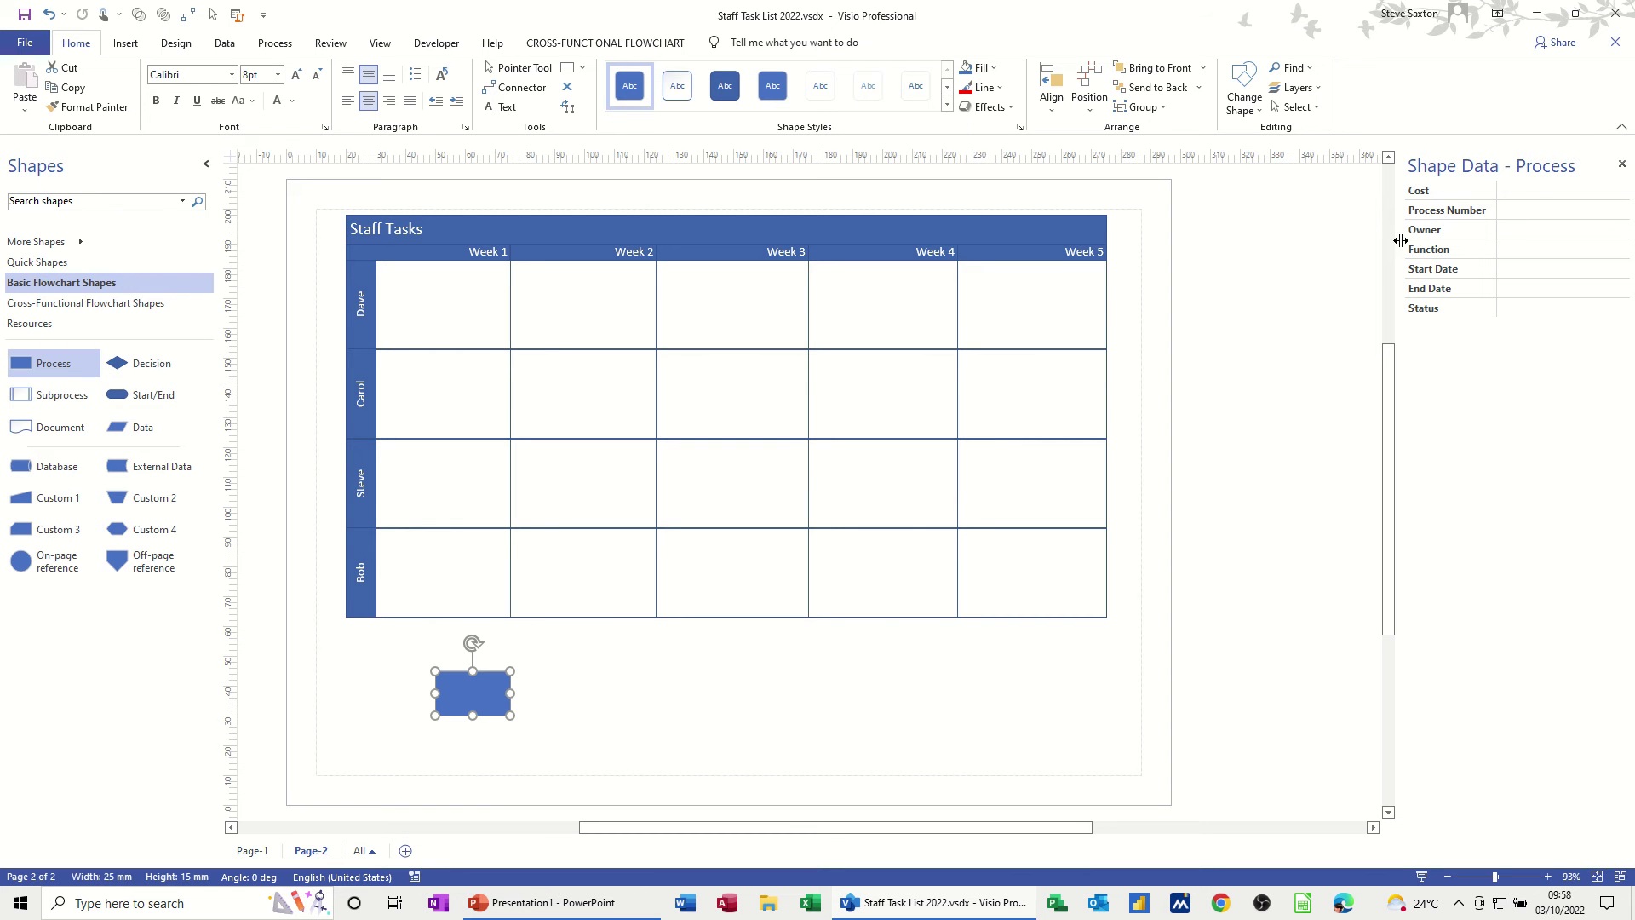
# Close the Shape Data window, show it again, and hide it once more.
pyautogui.click(1622, 164)
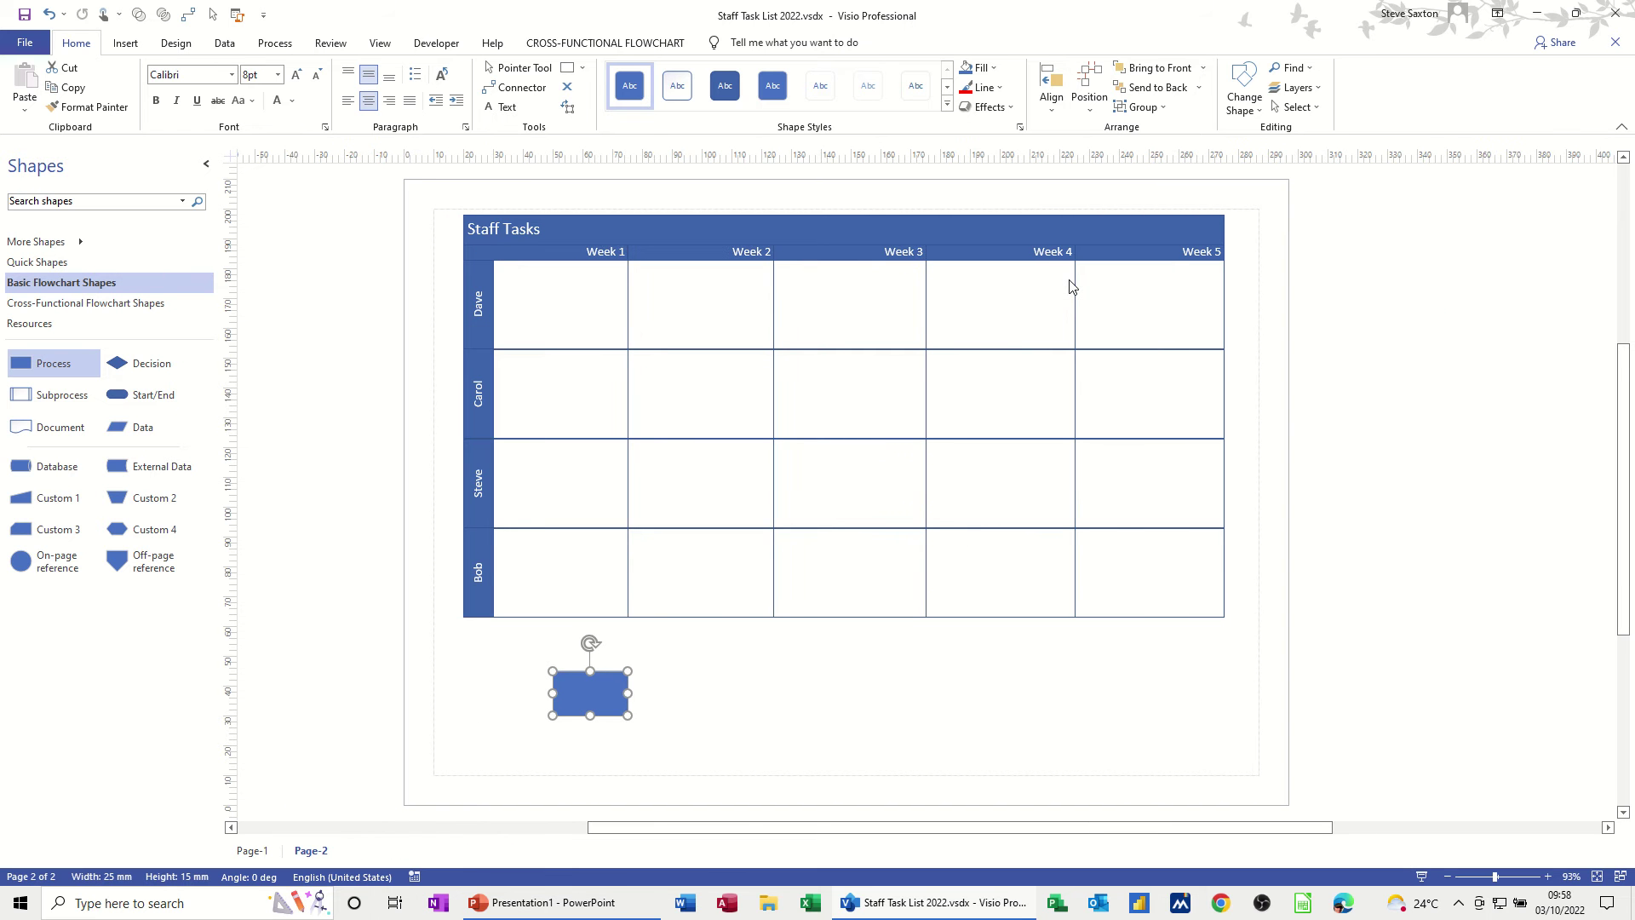
pyautogui.click(225, 44)
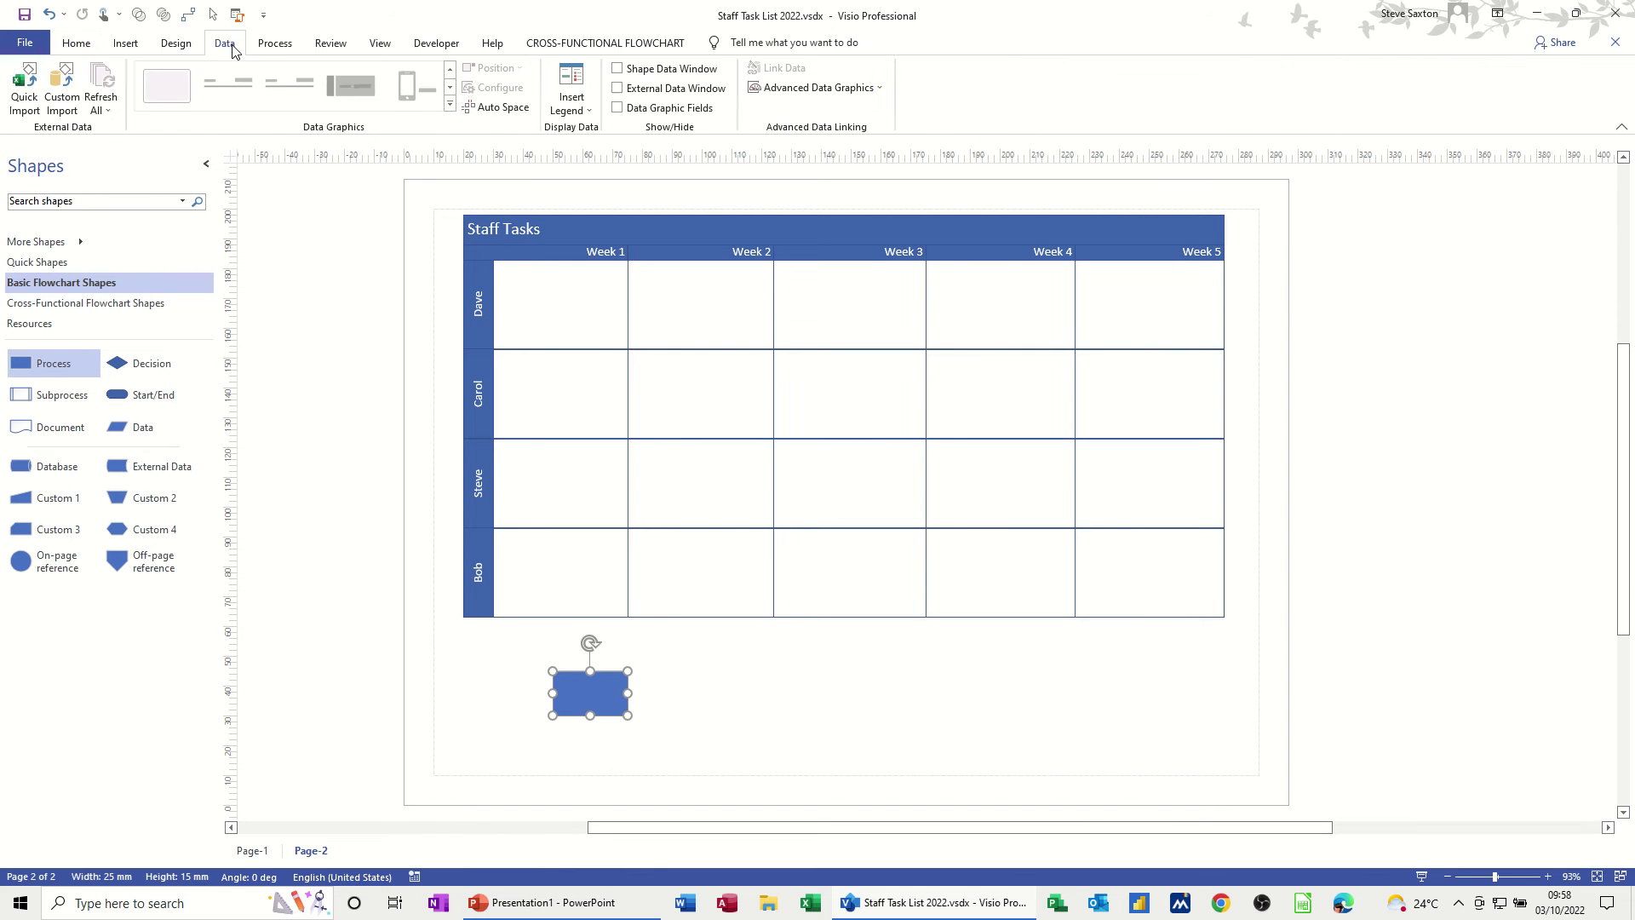
pyautogui.click(619, 72)
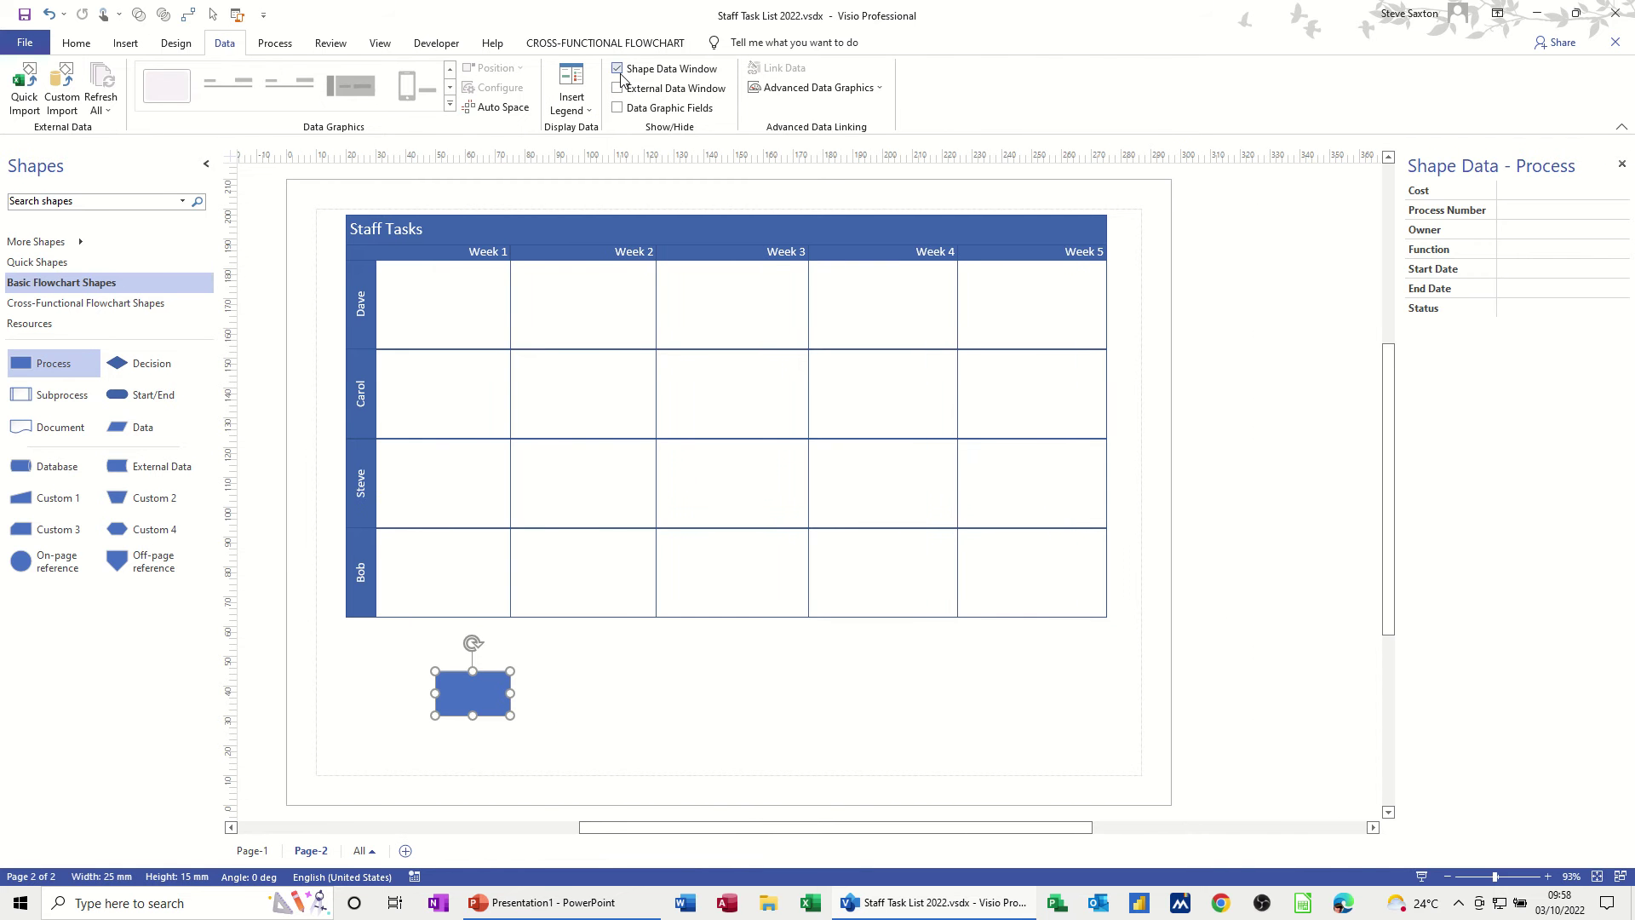
pyautogui.click(619, 71)
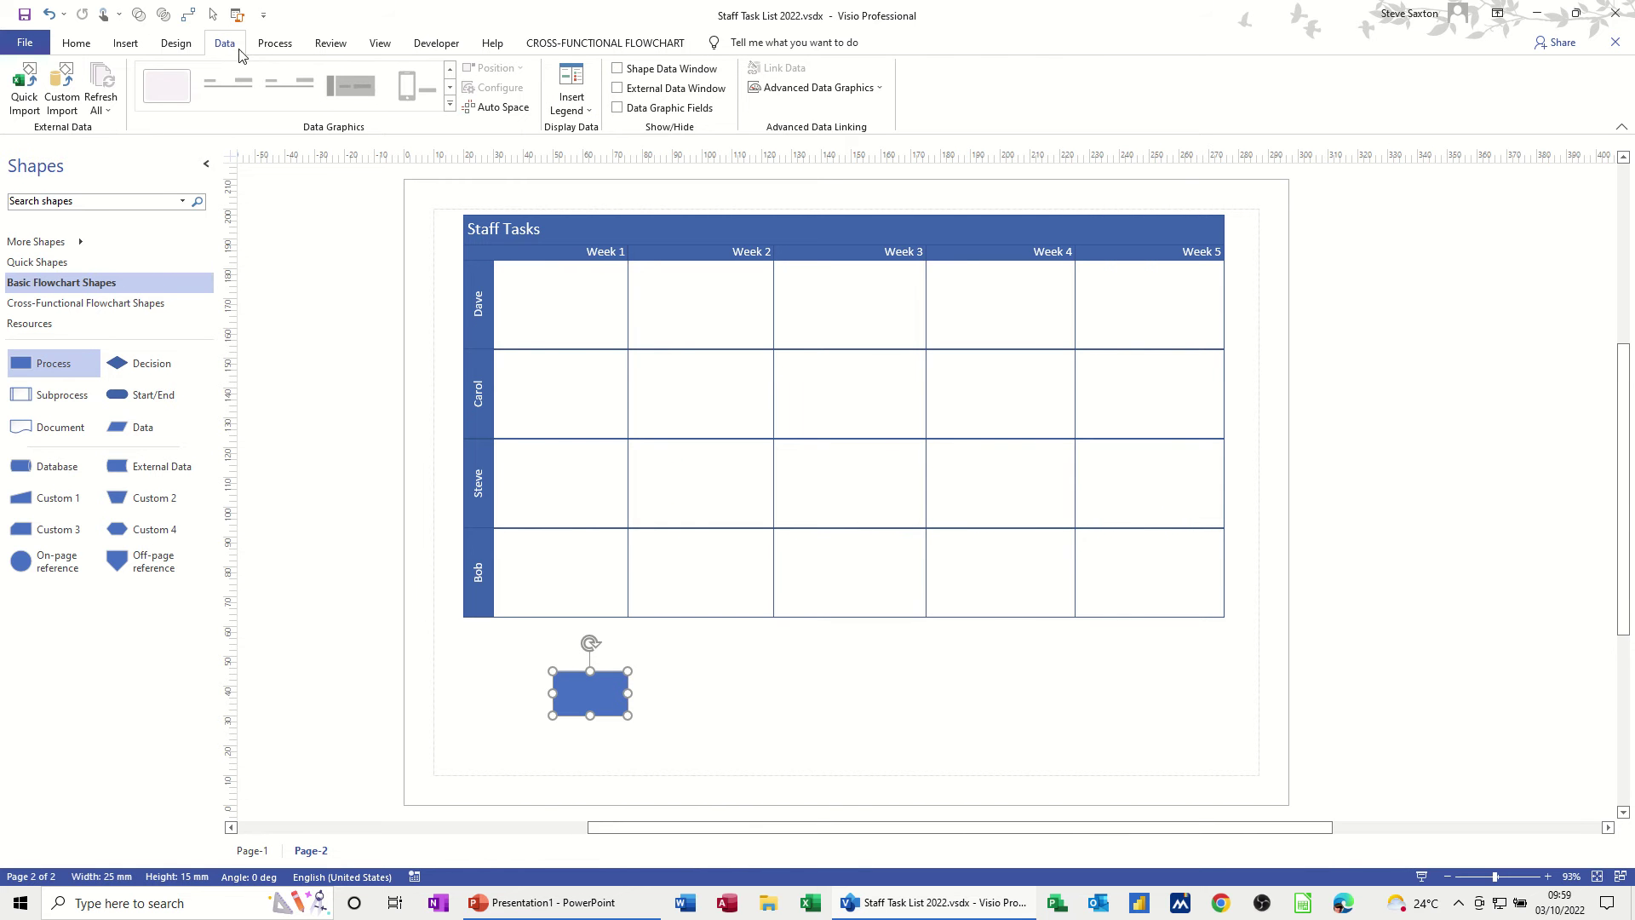
# Show the Shape Data task pane for the selected Process shape.
pyautogui.click(380, 46)
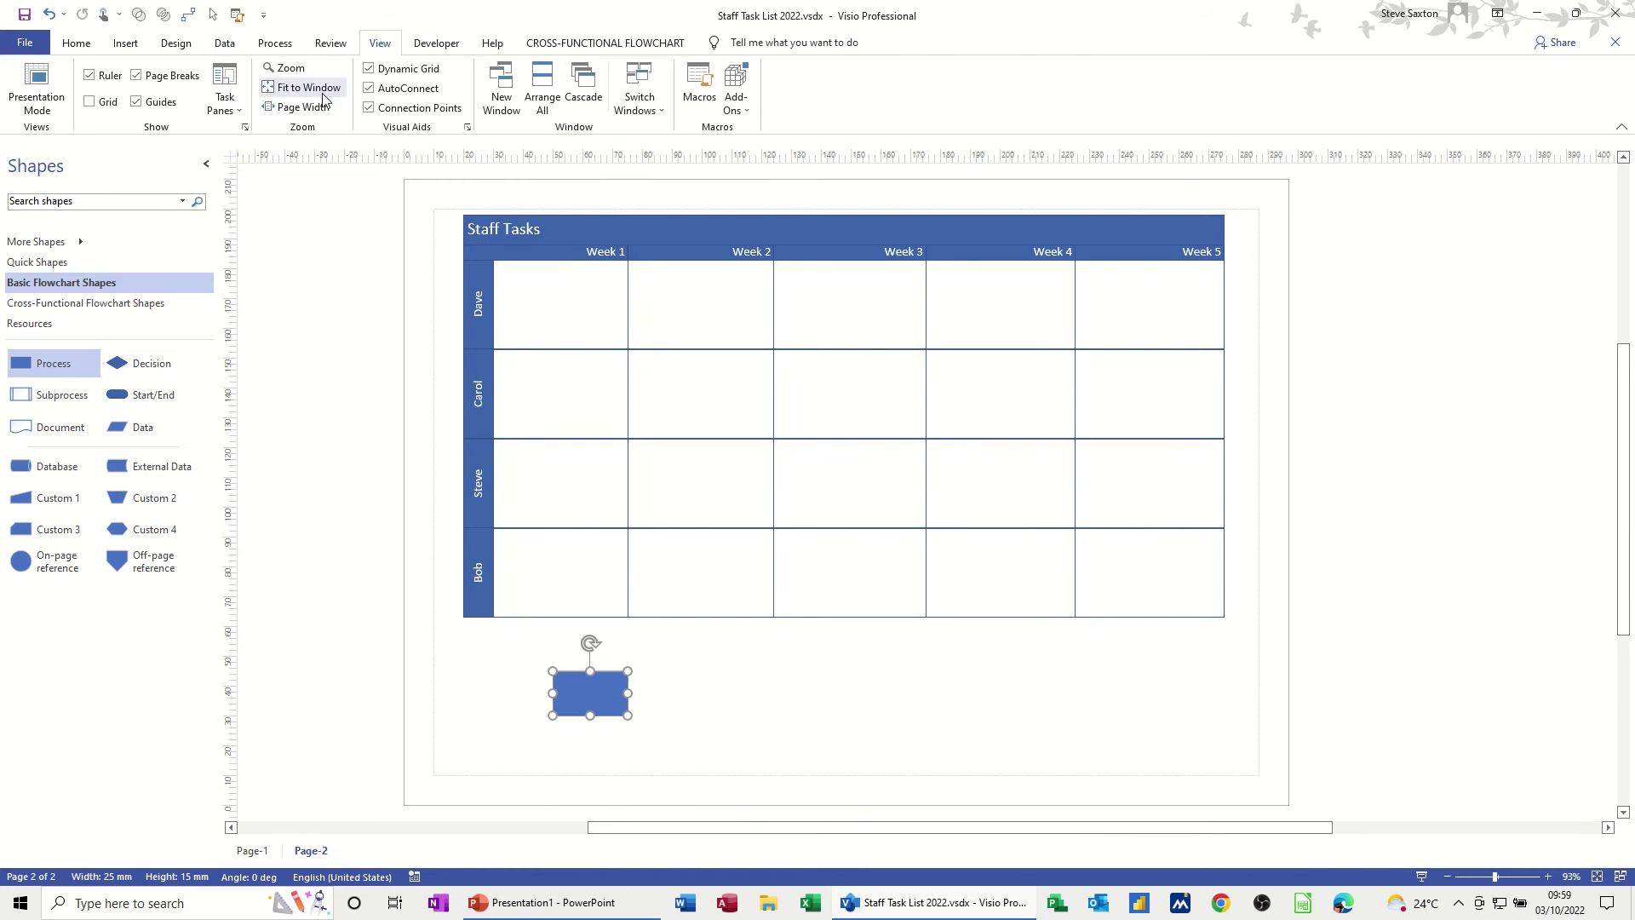
pyautogui.click(239, 117)
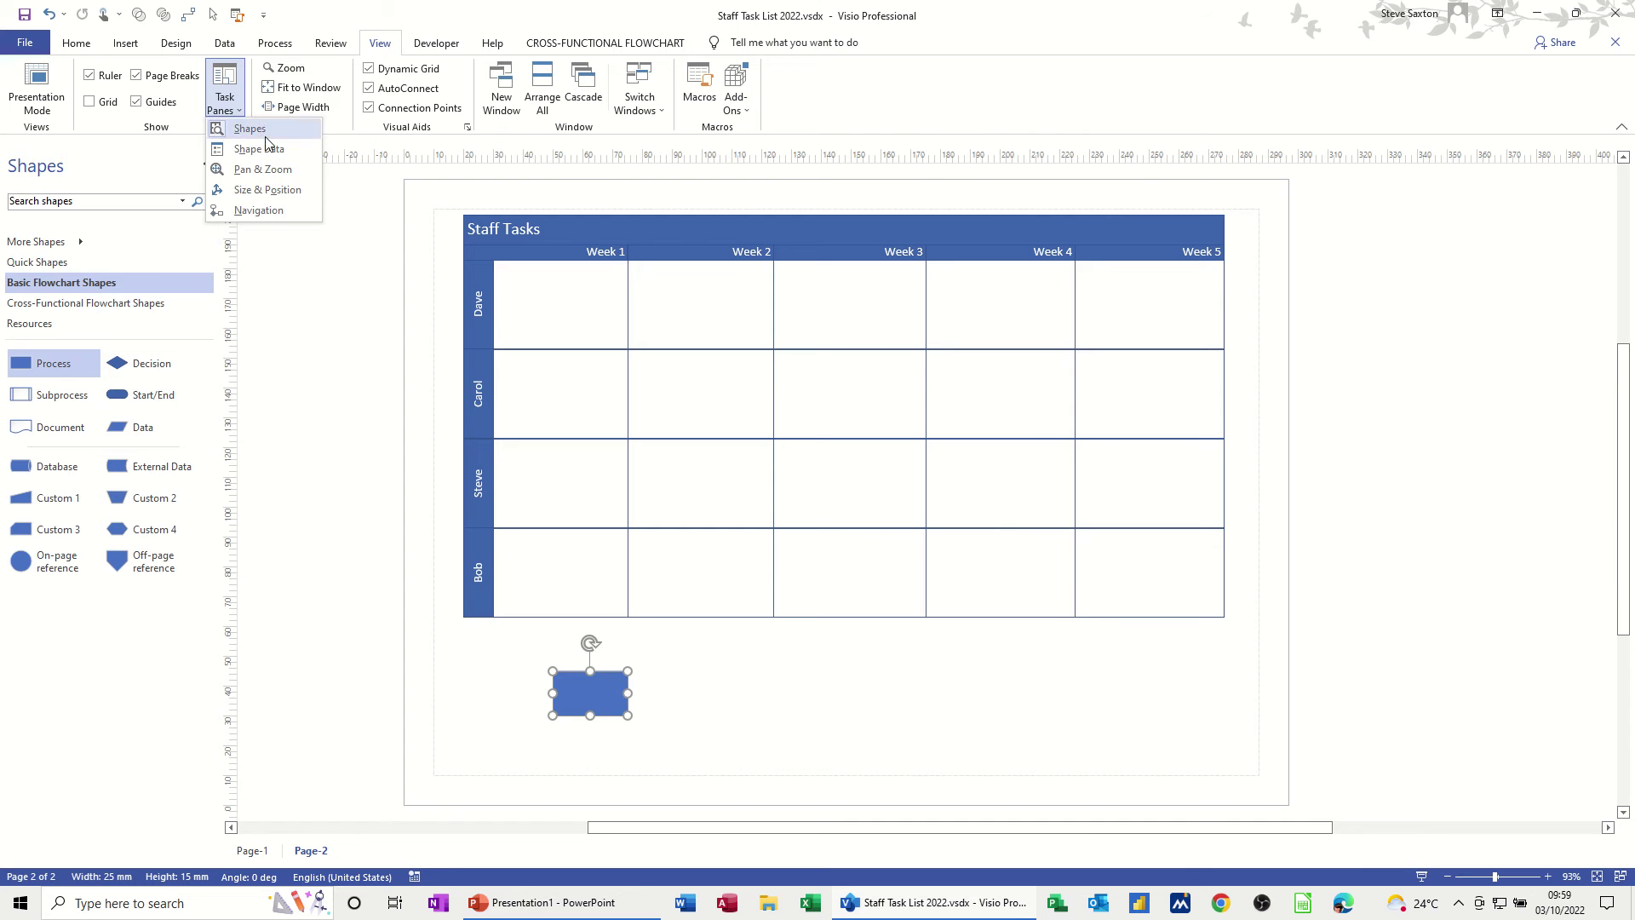
pyautogui.click(262, 147)
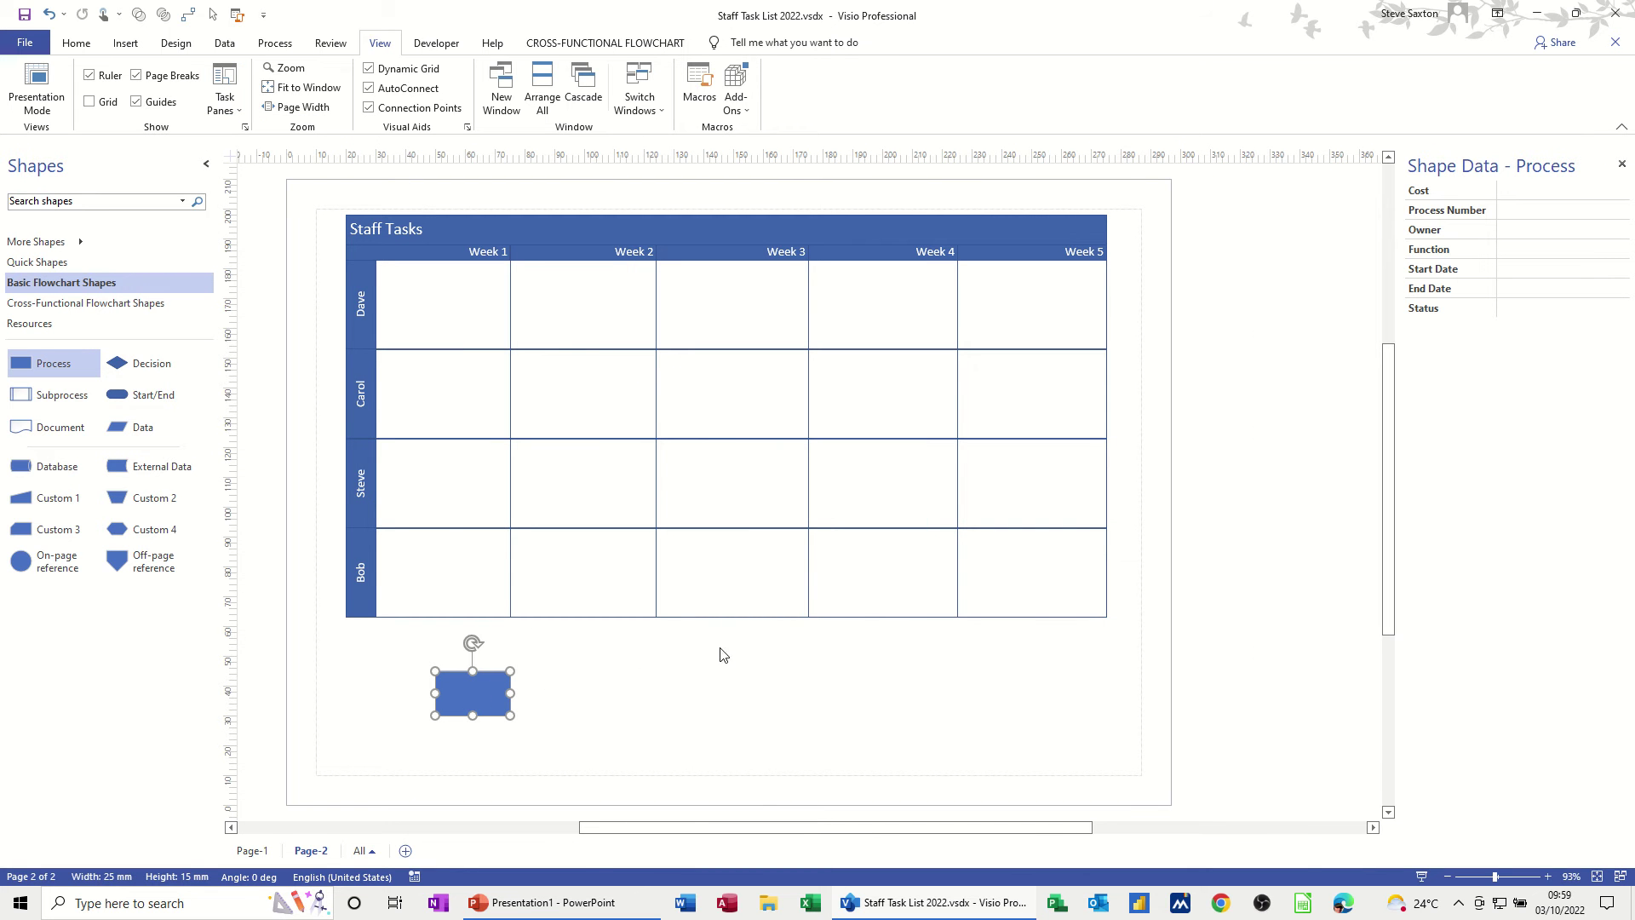
# Define the Process shape's data so the Process Number property has type String and the label Task Name.
pyautogui.rightClick(484, 690)
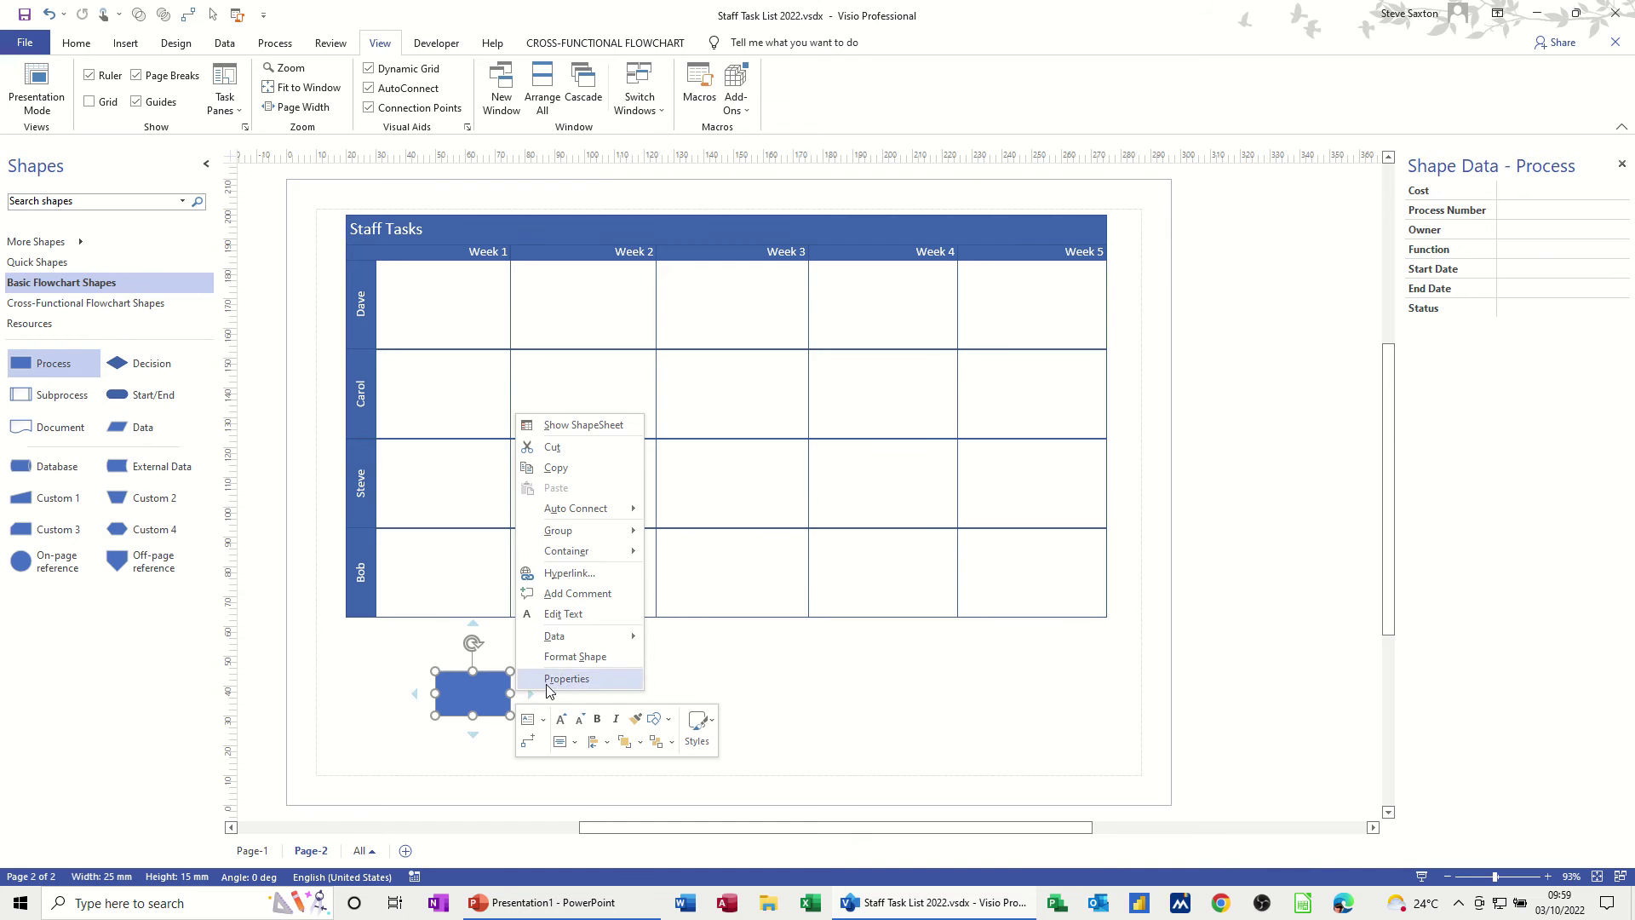
pyautogui.moveTo(589, 640)
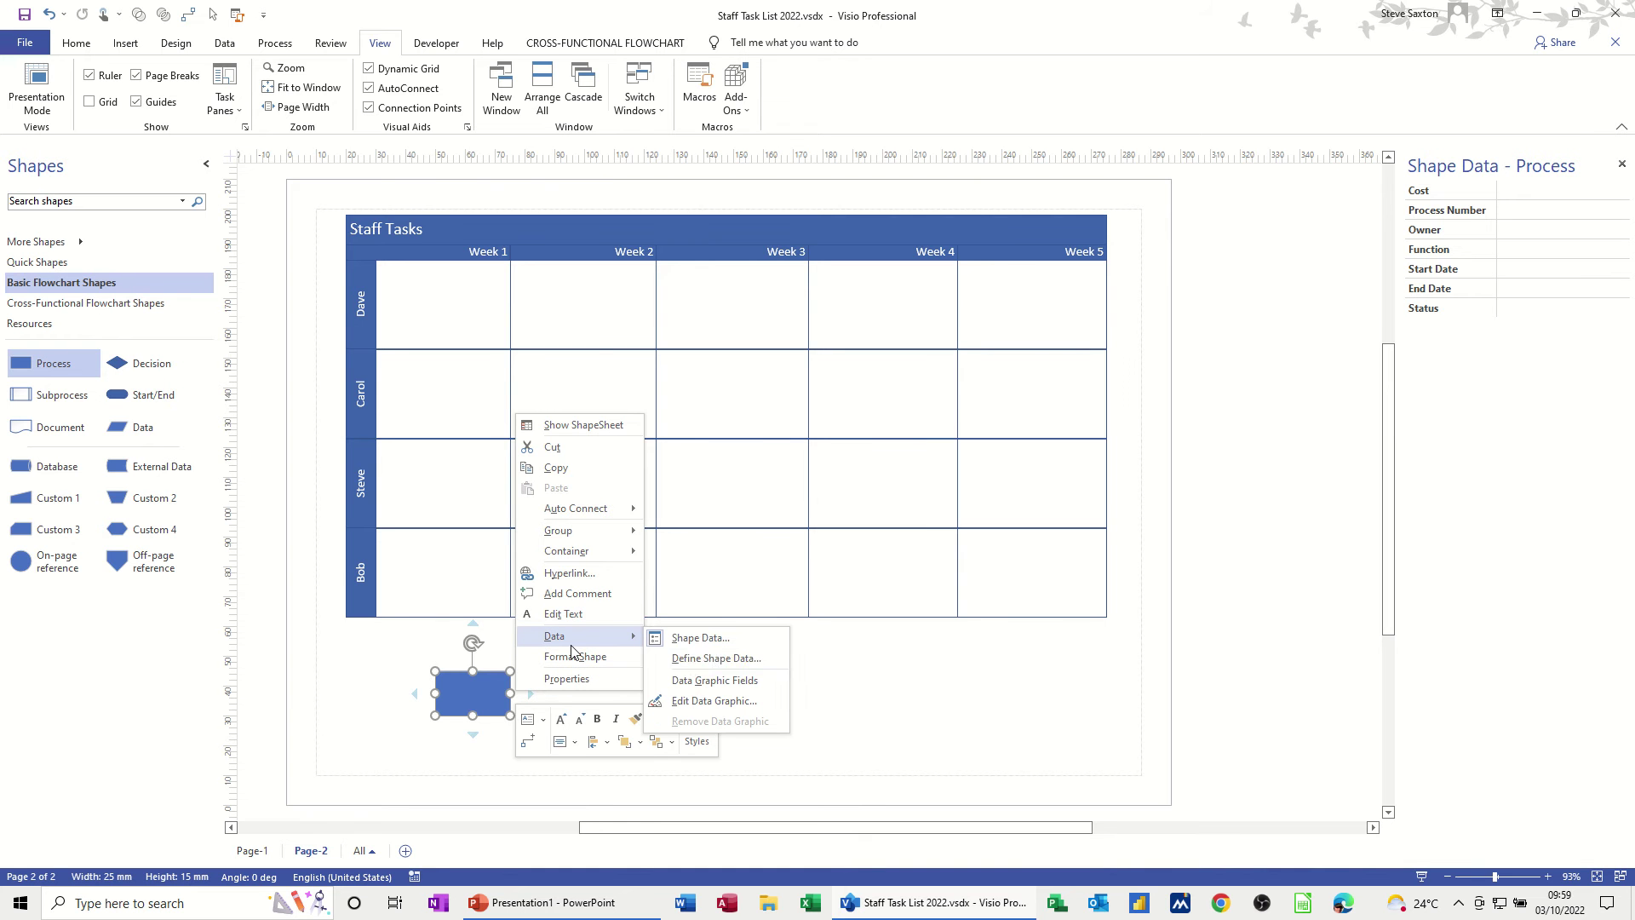
pyautogui.click(691, 661)
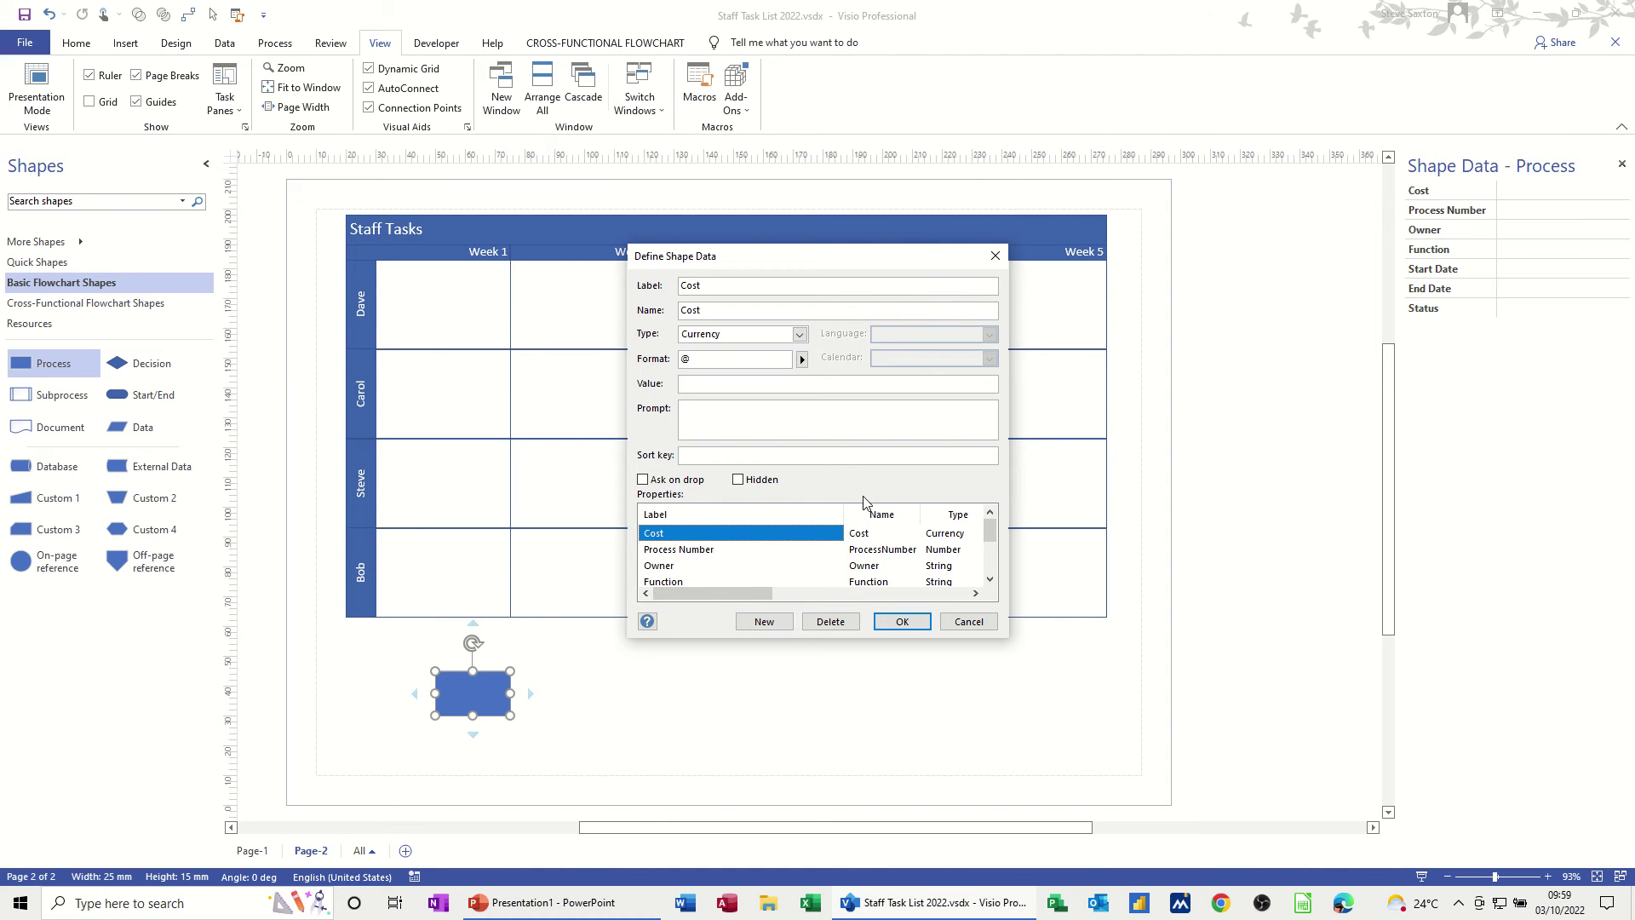
pyautogui.click(681, 549)
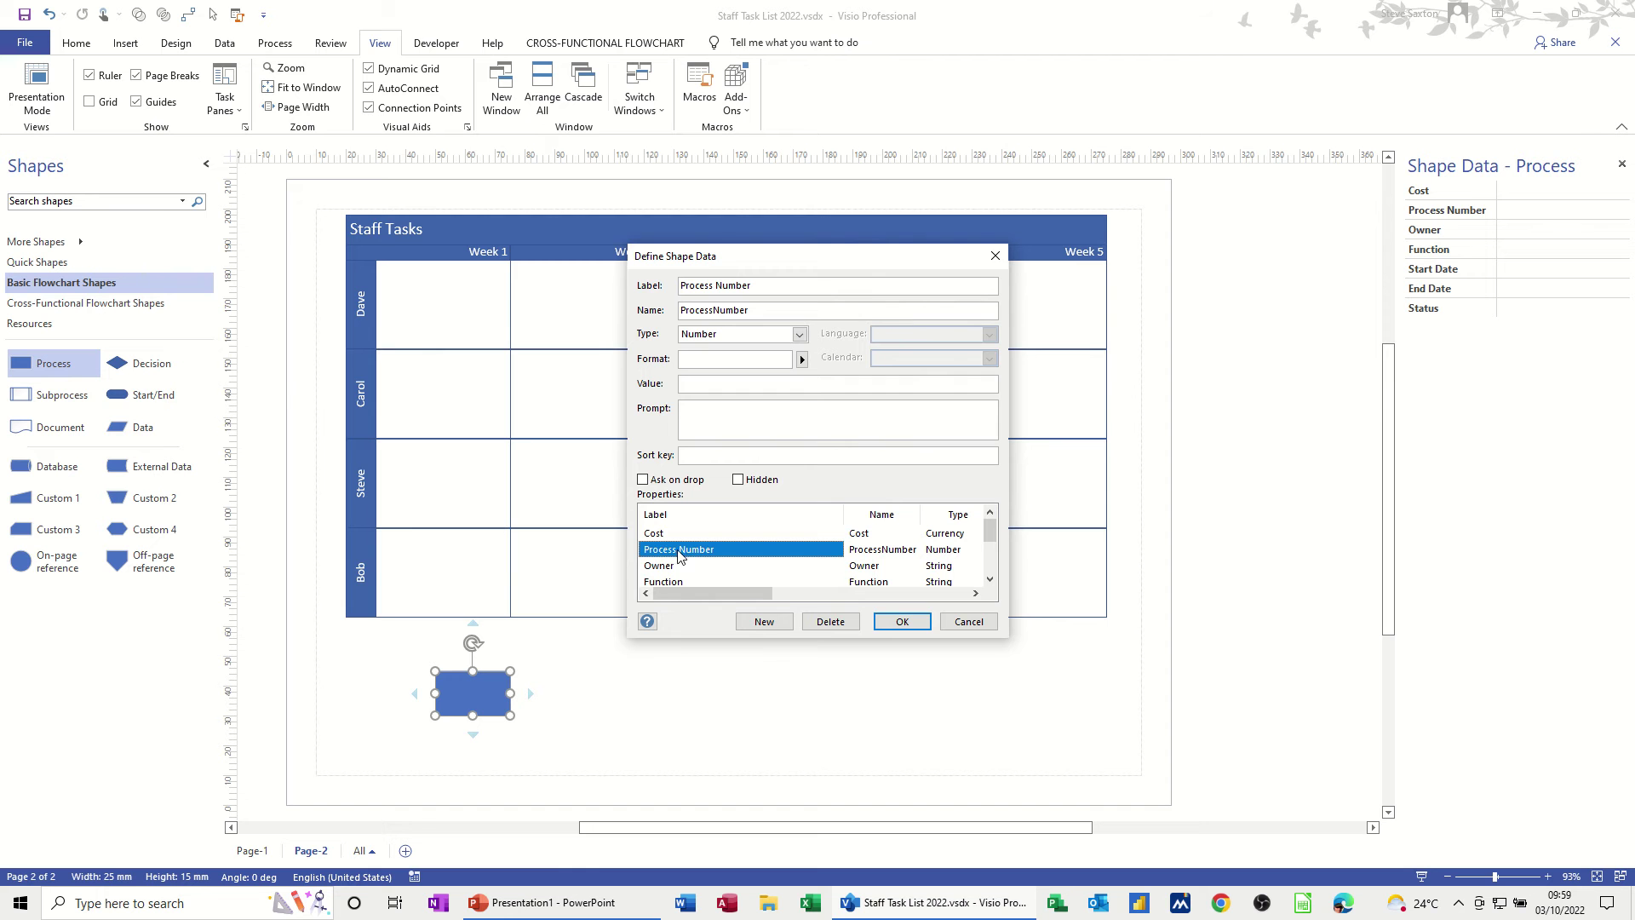
pyautogui.click(792, 337)
pyautogui.click(775, 347)
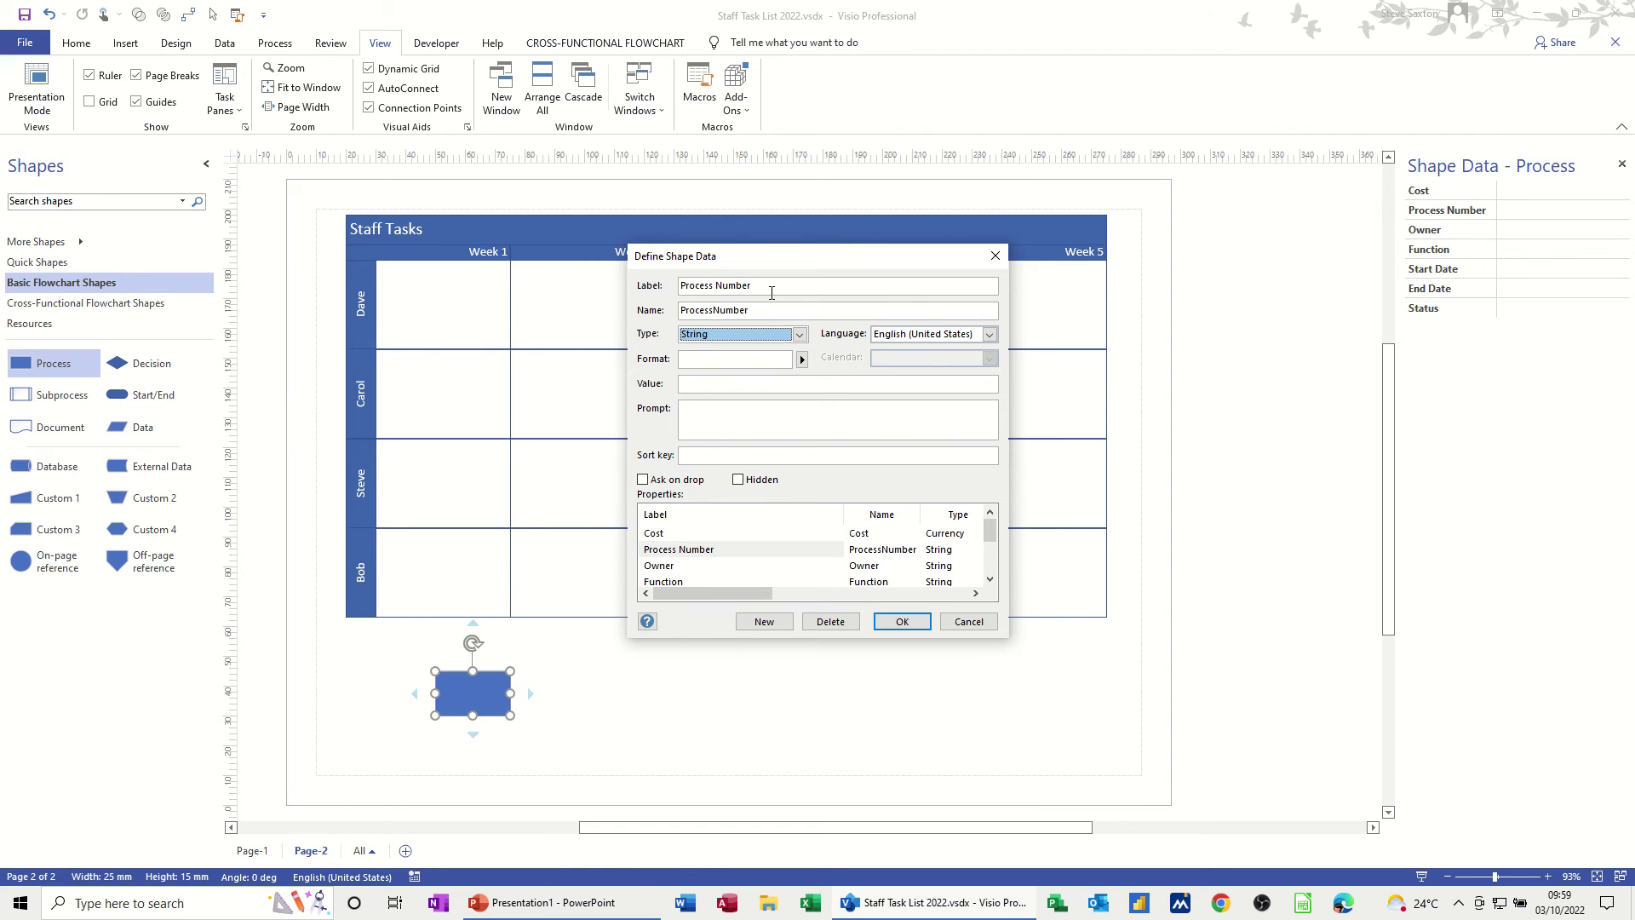
pyautogui.moveTo(779, 290); pyautogui.dragTo(680, 287)
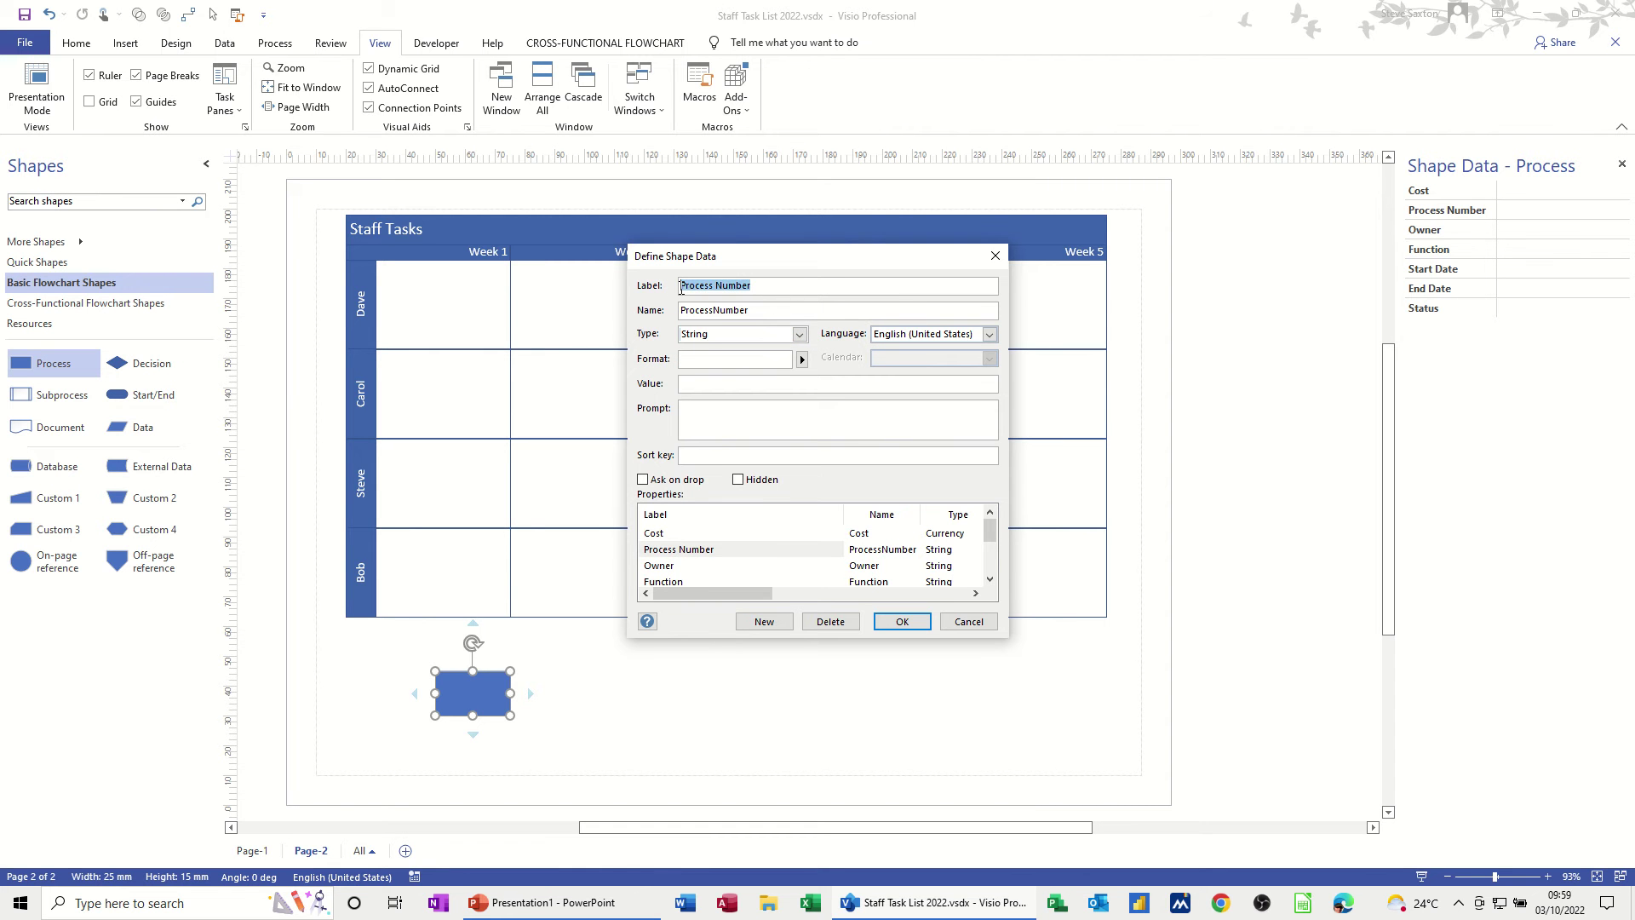
pyautogui.write('Task Name')
# Delete the Owner property from the shape data and relabel the Function property as Resource.
pyautogui.click(673, 566)
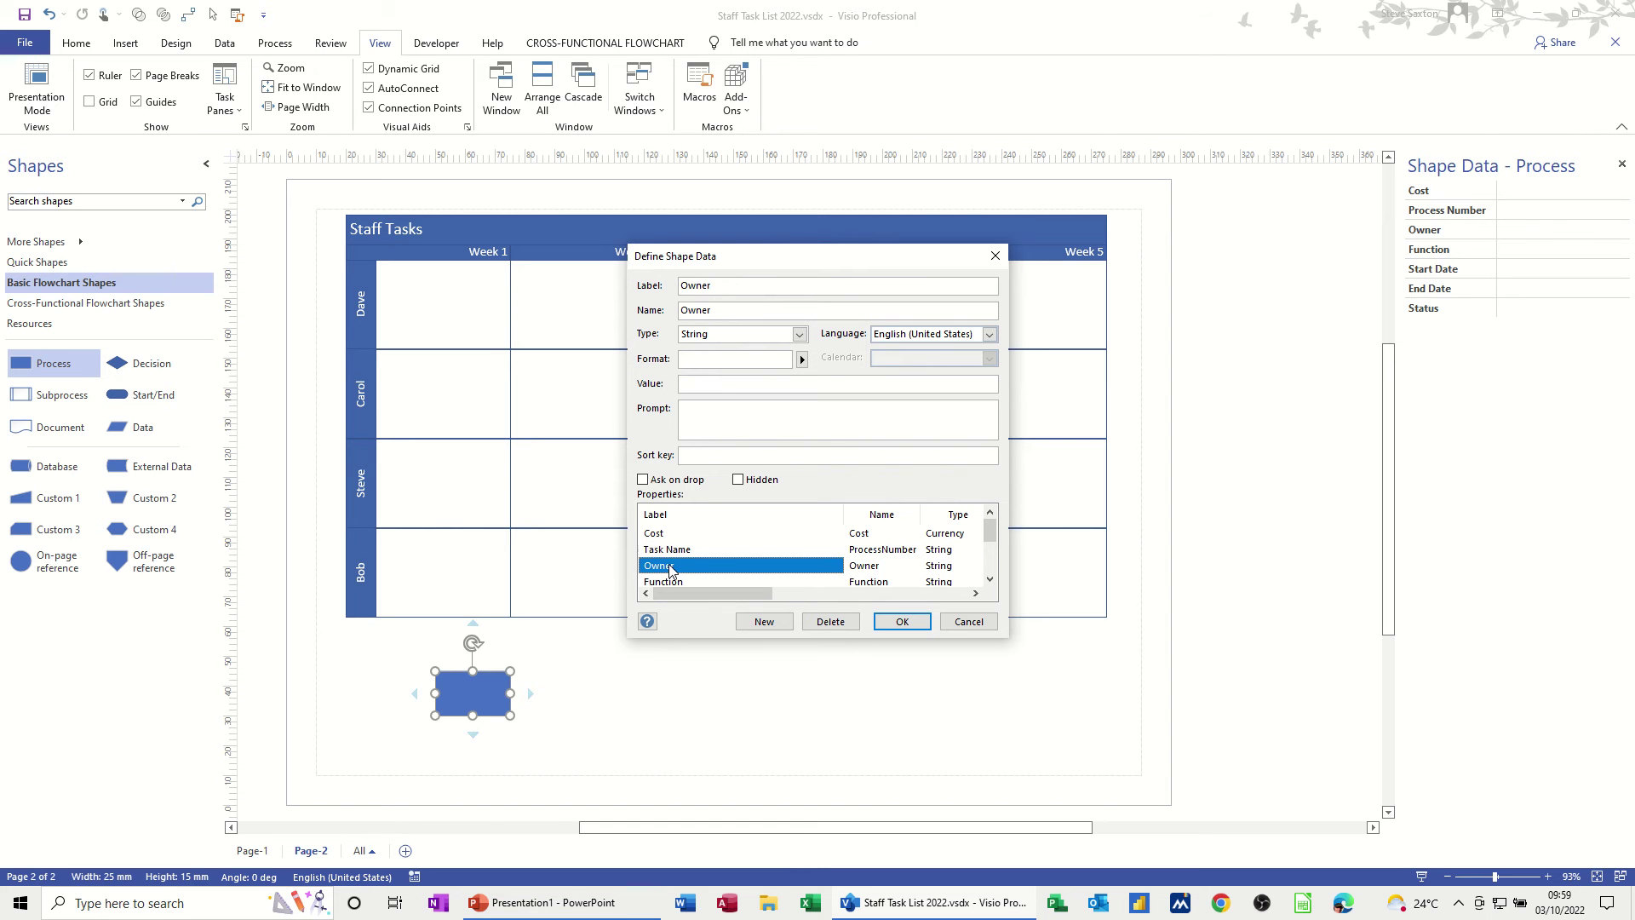
pyautogui.click(824, 623)
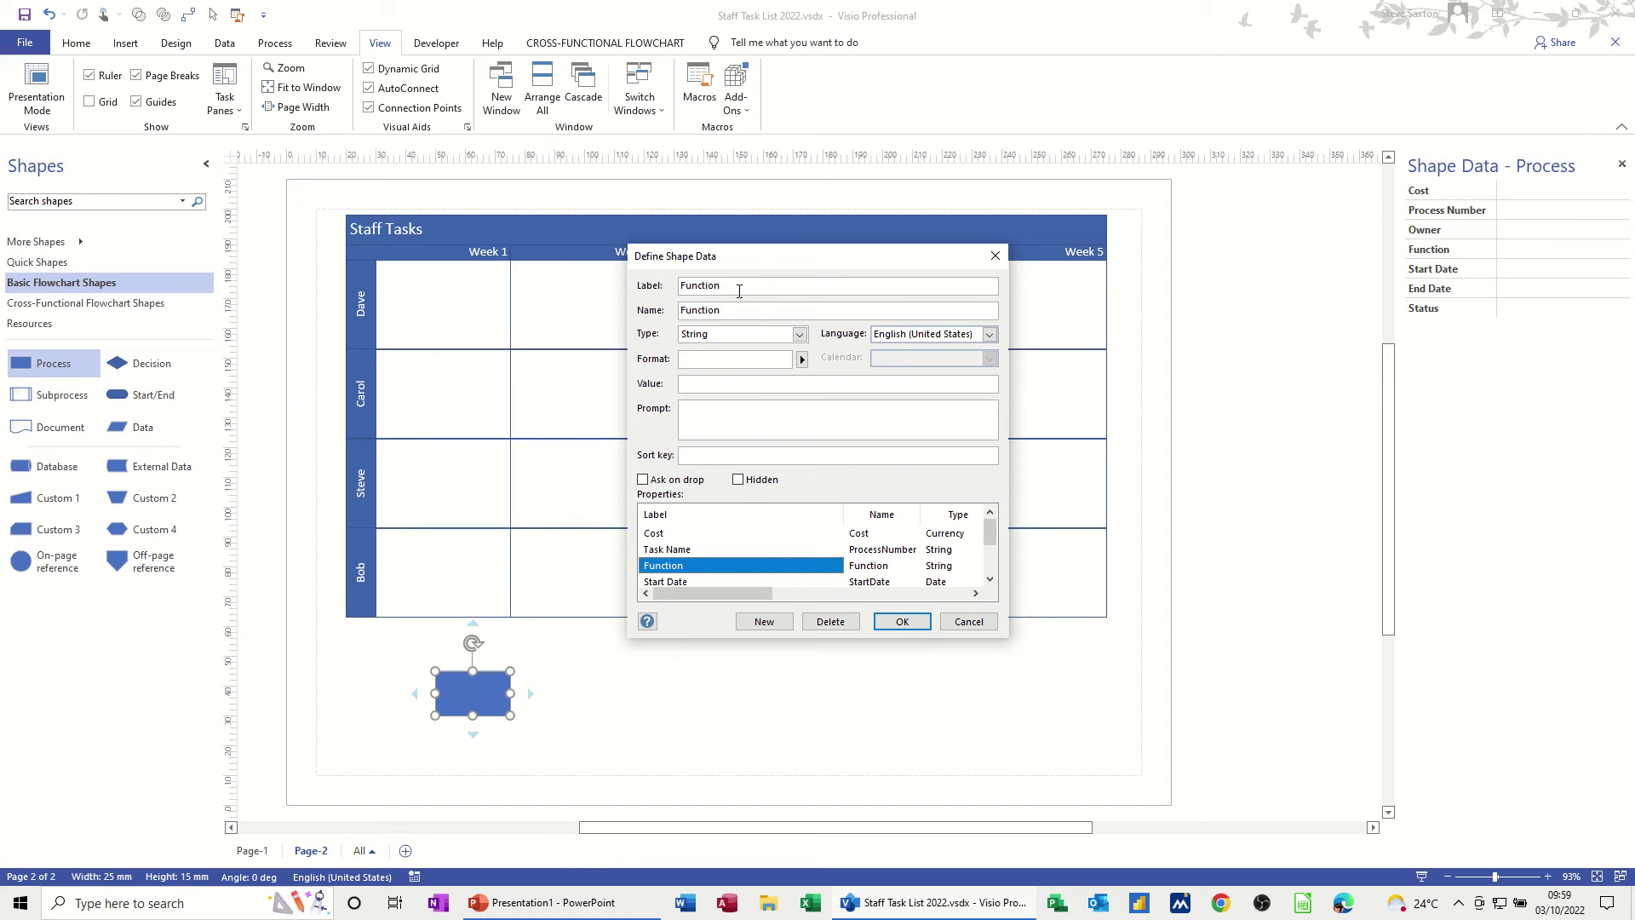
pyautogui.moveTo(740, 290); pyautogui.dragTo(682, 287)
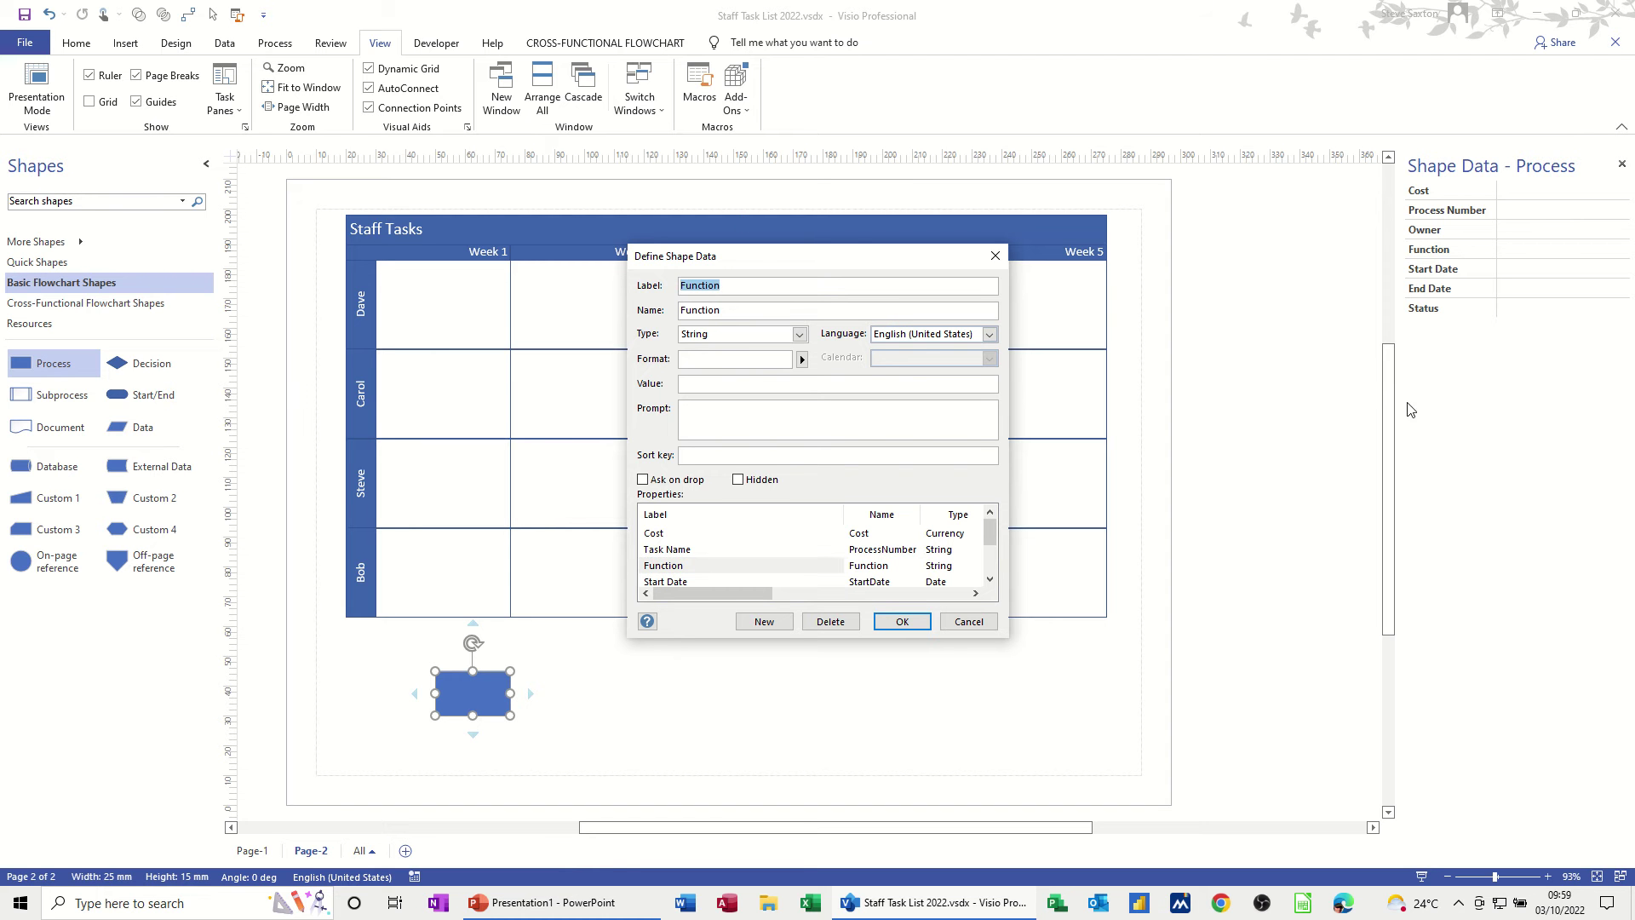
pyautogui.write('Resou')
pyautogui.press('BackSpace')
pyautogui.hotkey('shift', 'Home')
pyautogui.write('Re')
# Set the sort key of the Resource property to 2.
pyautogui.click(694, 566)
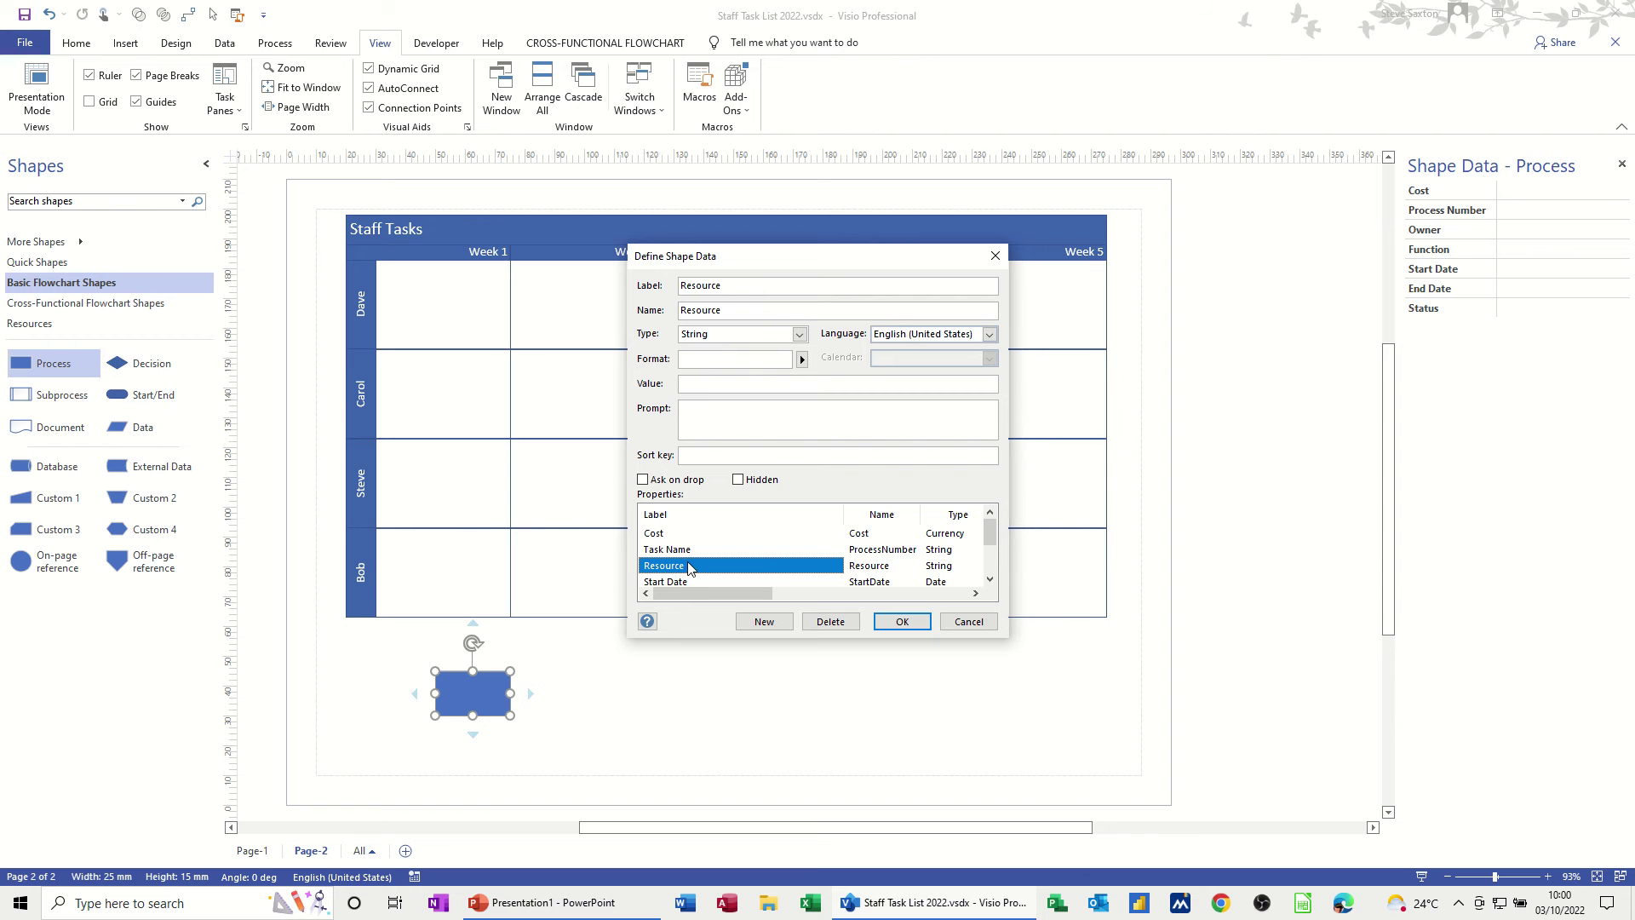
pyautogui.click(702, 460)
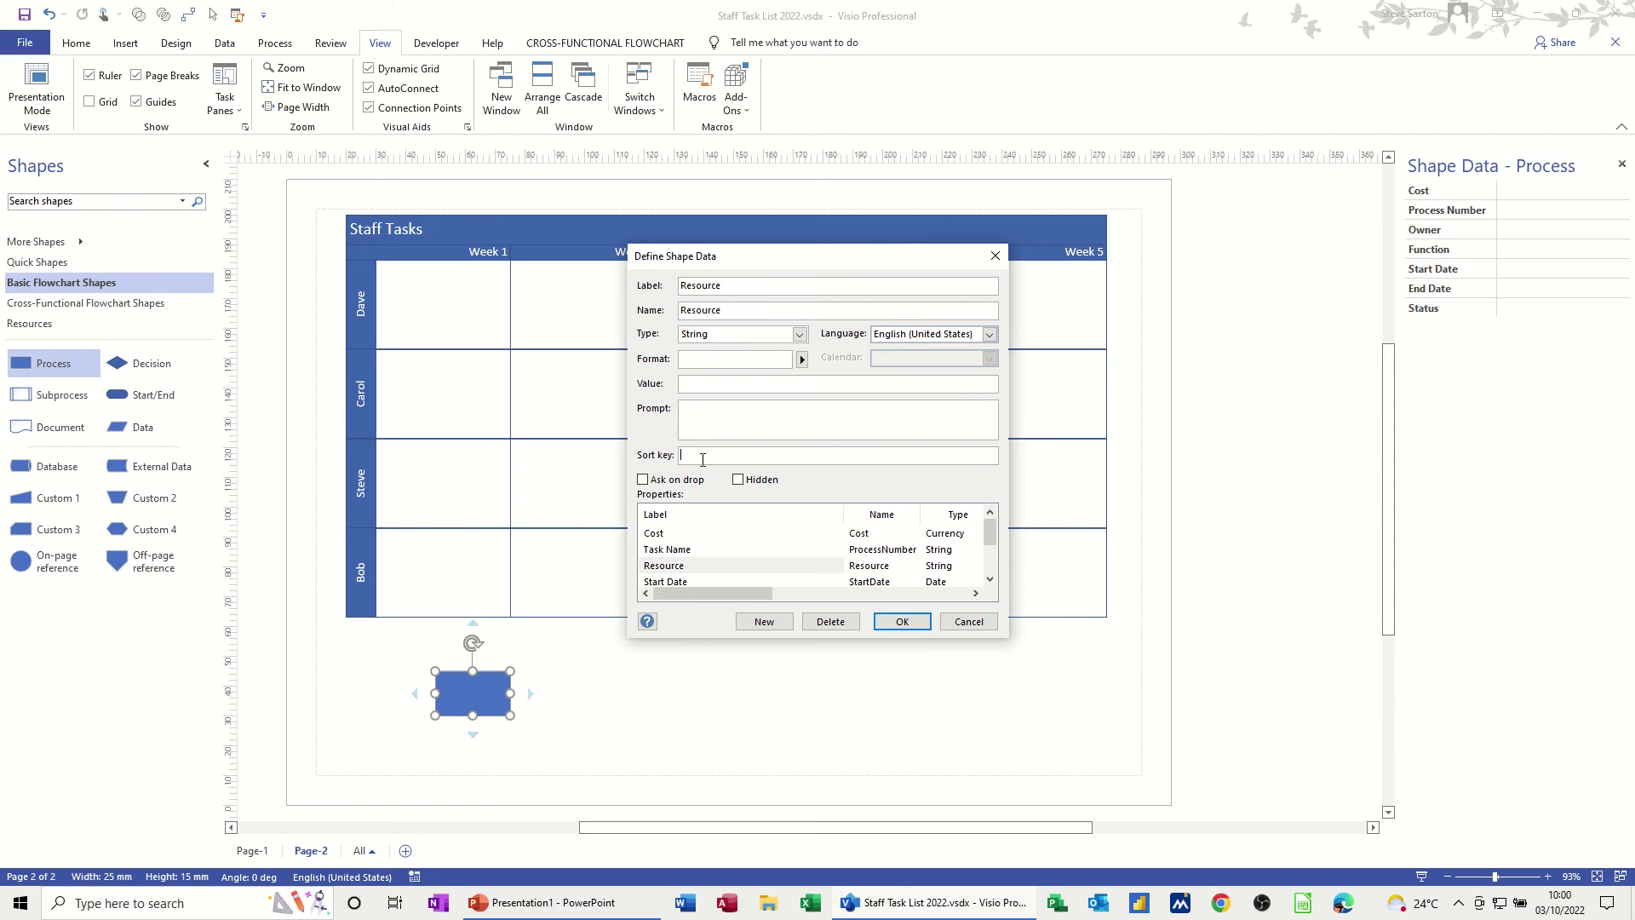
pyautogui.write('2')
# Set the Start Date property's language to English (United Kingdom) and its type to String.
pyautogui.click(706, 581)
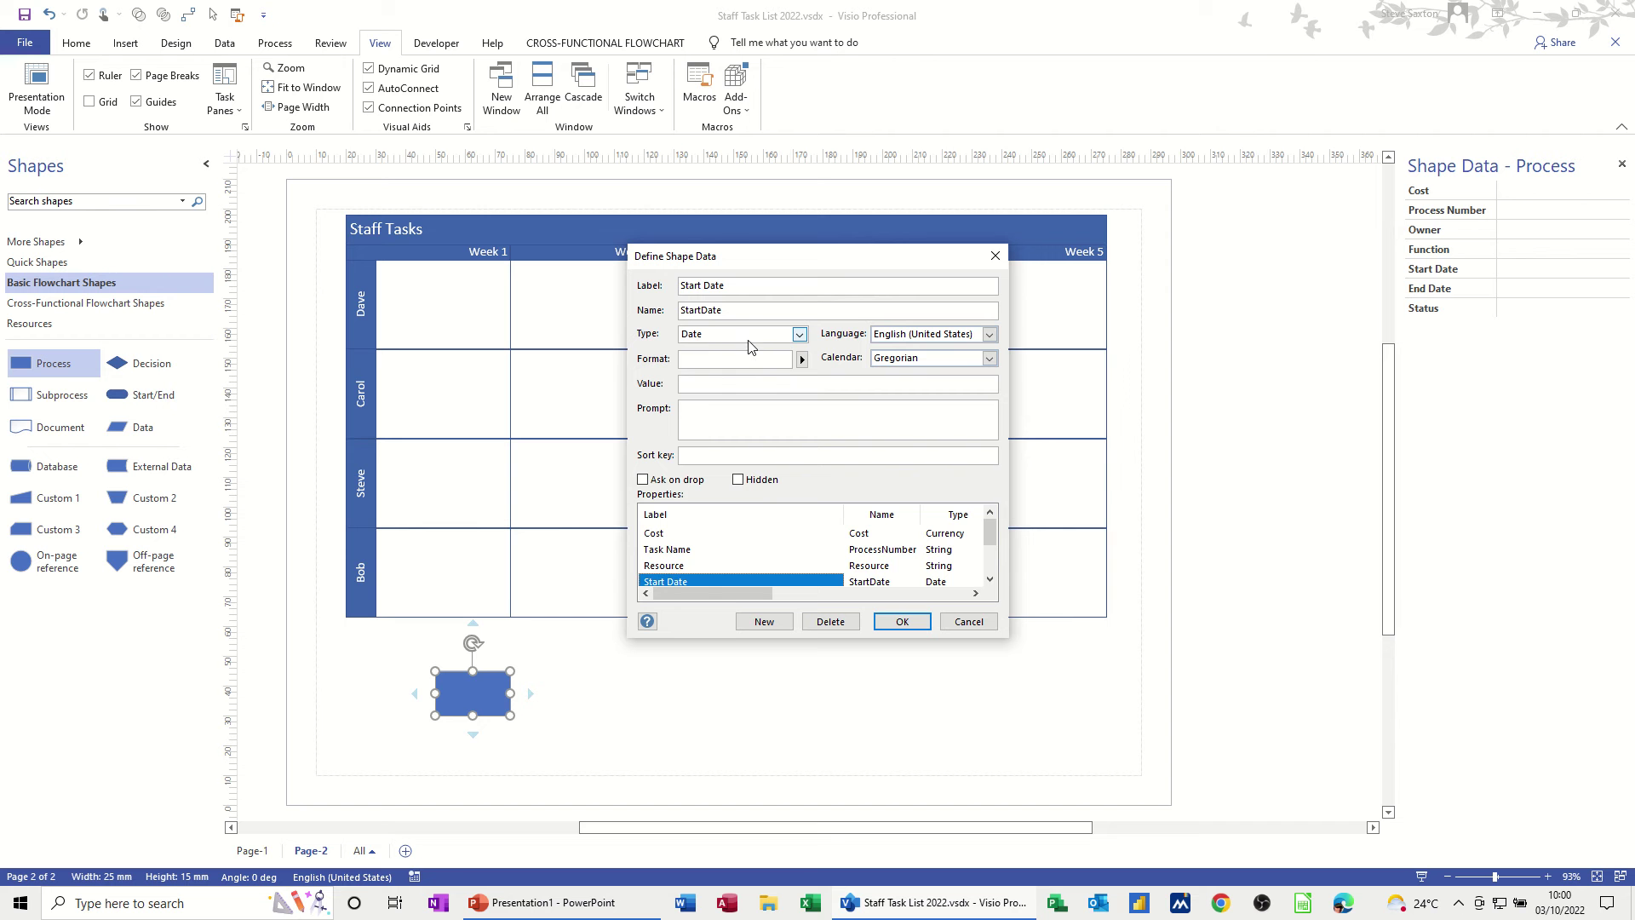
pyautogui.click(988, 335)
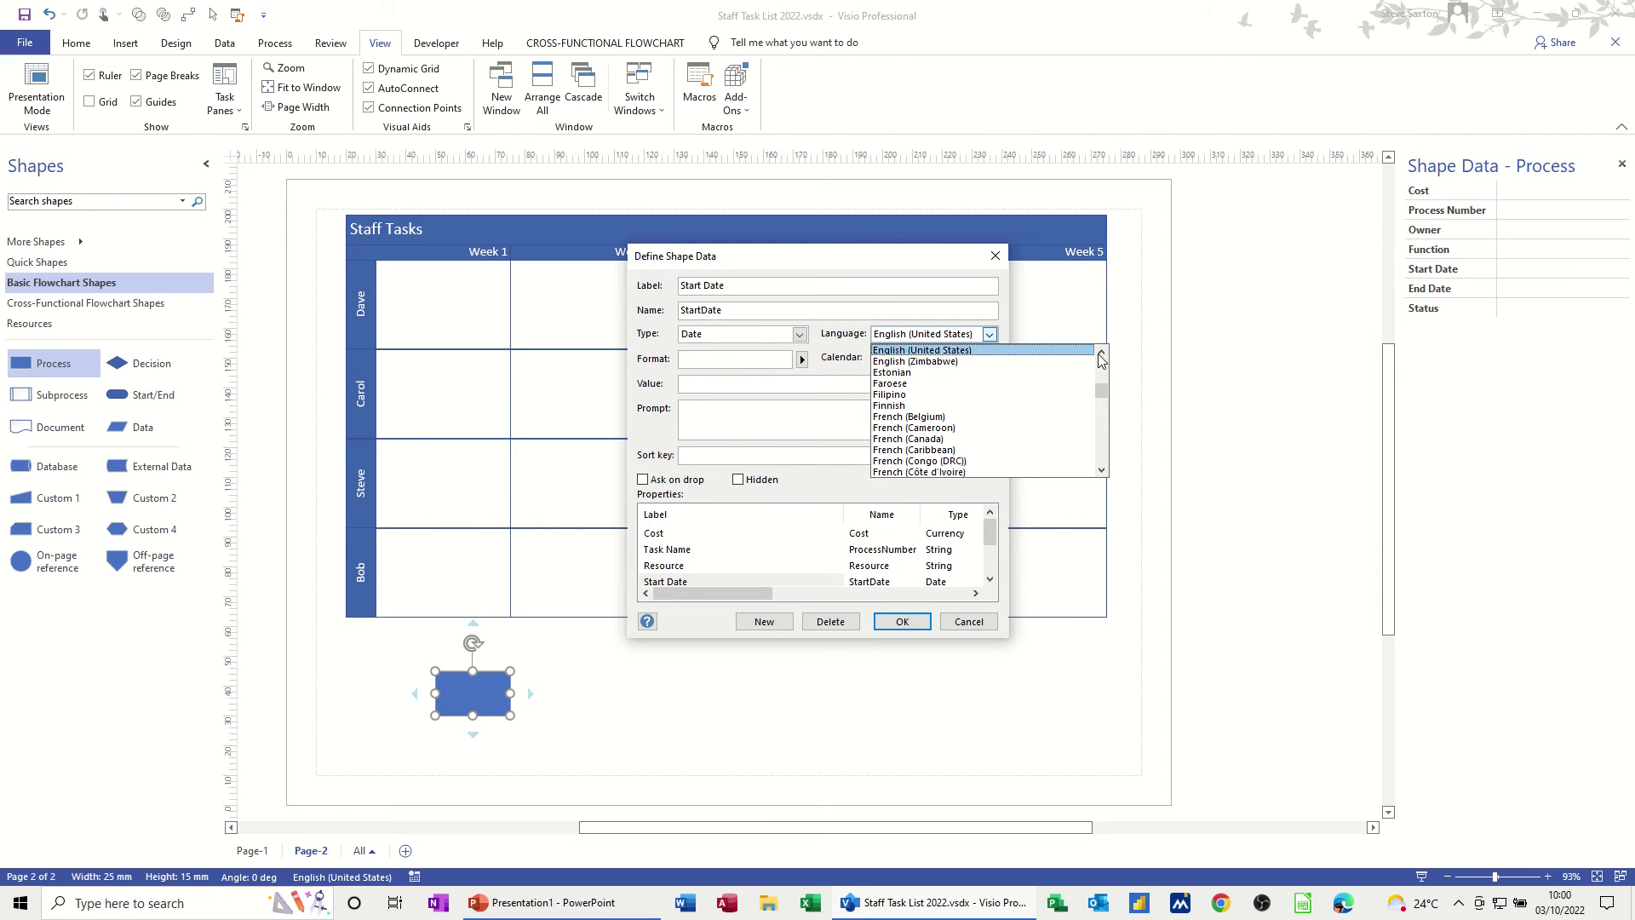
pyautogui.scroll(1, 988, 362)
pyautogui.click(980, 351)
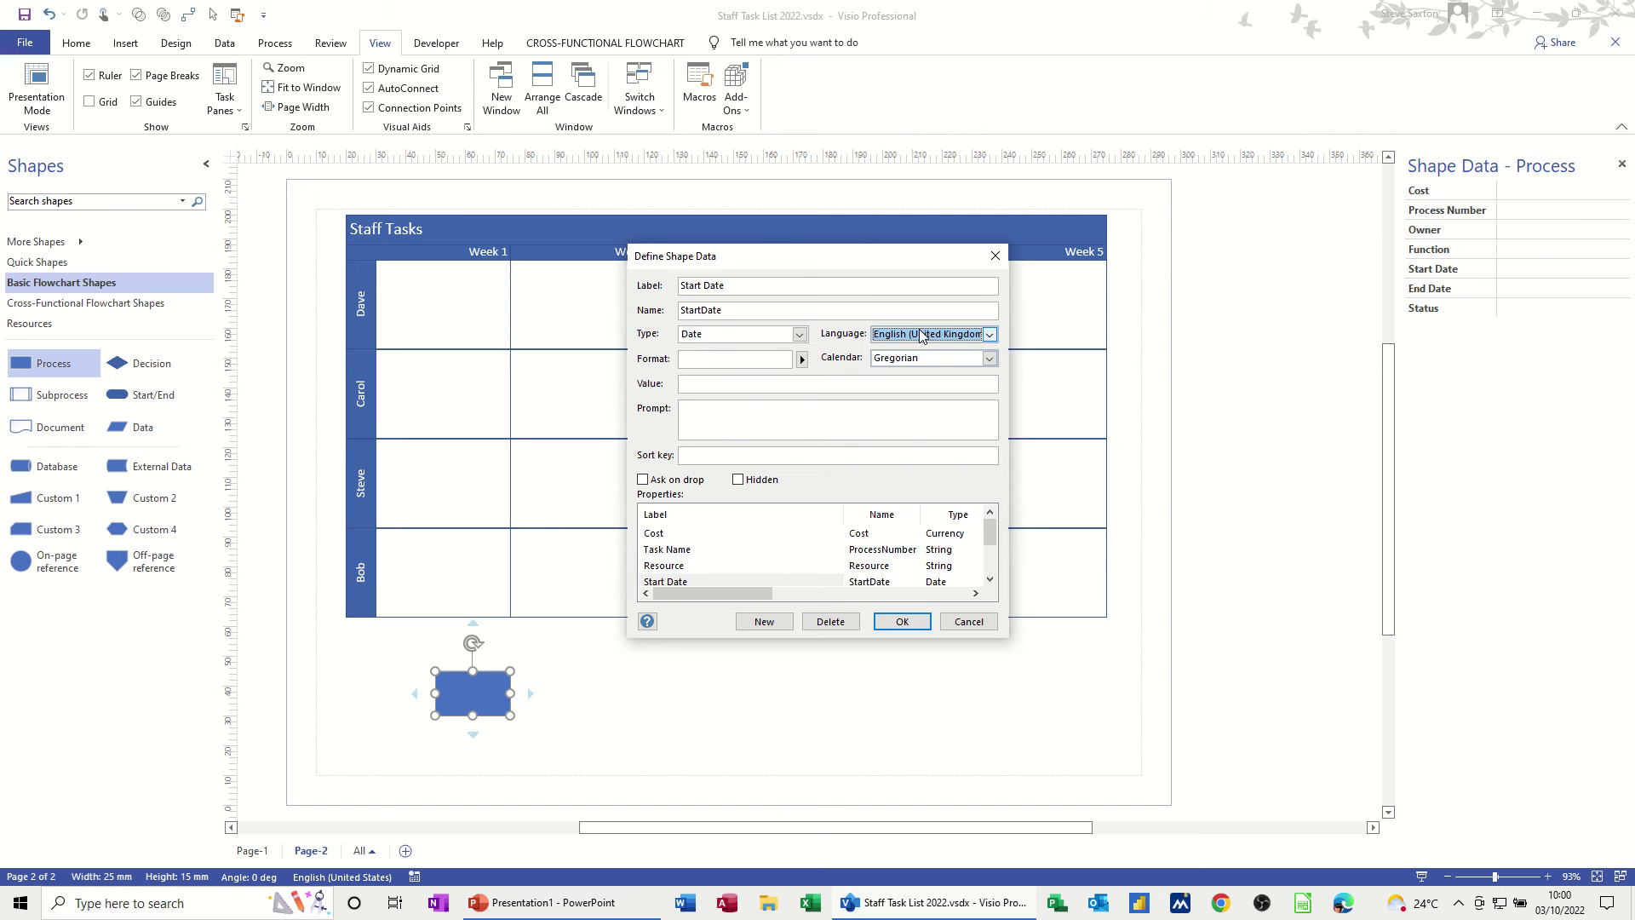
pyautogui.click(775, 337)
pyautogui.click(736, 350)
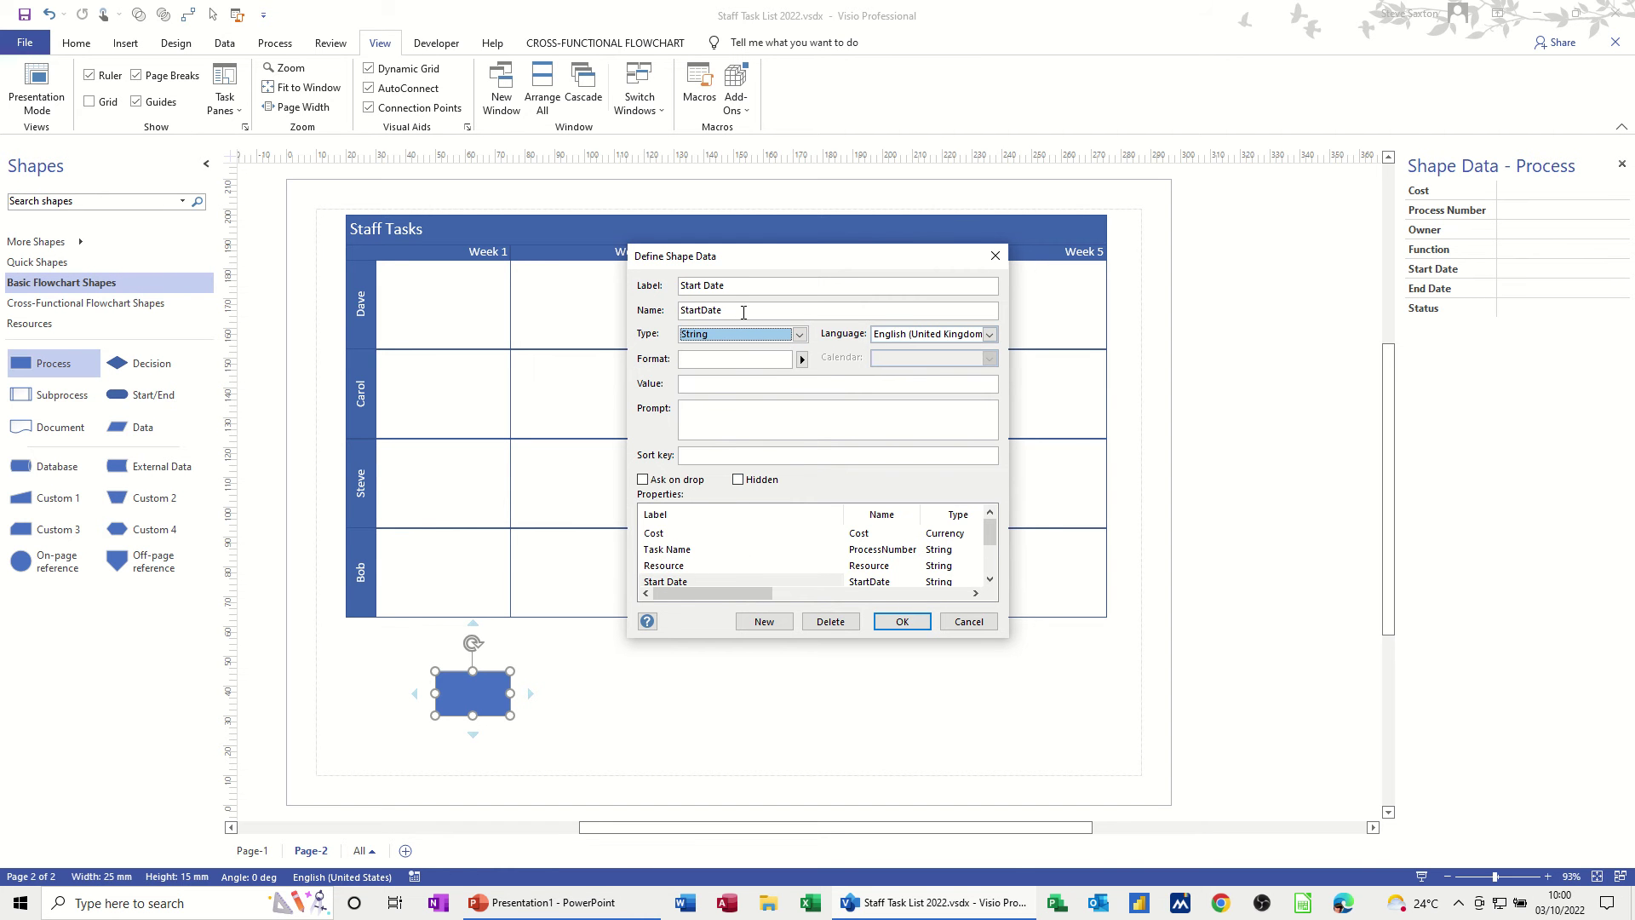
# Set the End Date property's language to English (United Kingdom).
pyautogui.scroll(-1, 677, 570)
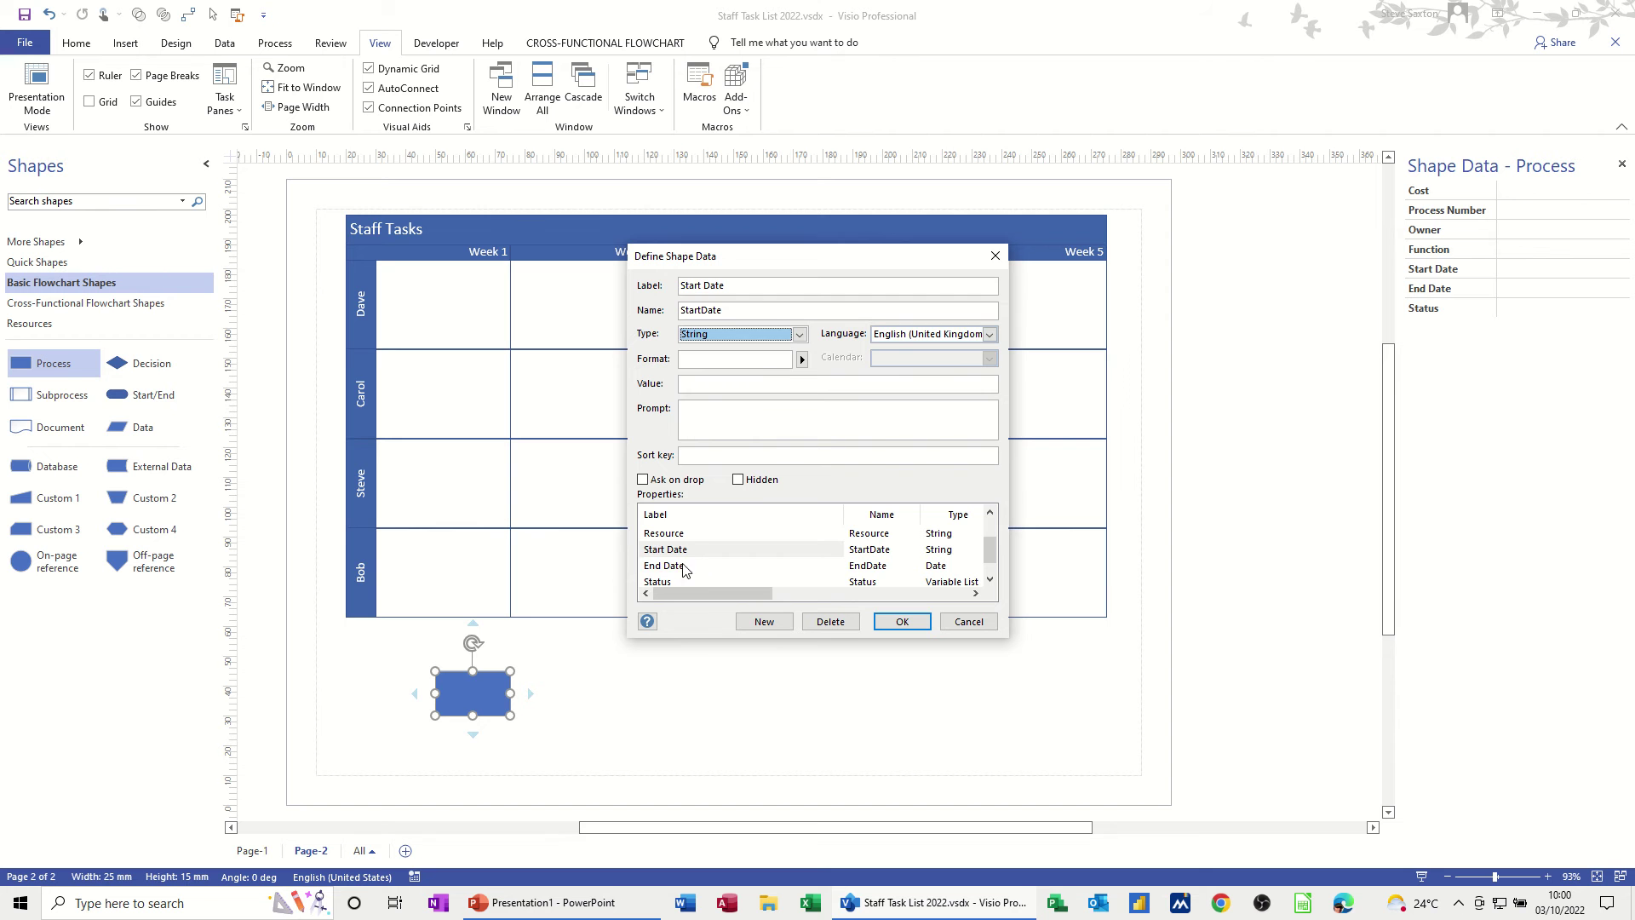
pyautogui.click(677, 567)
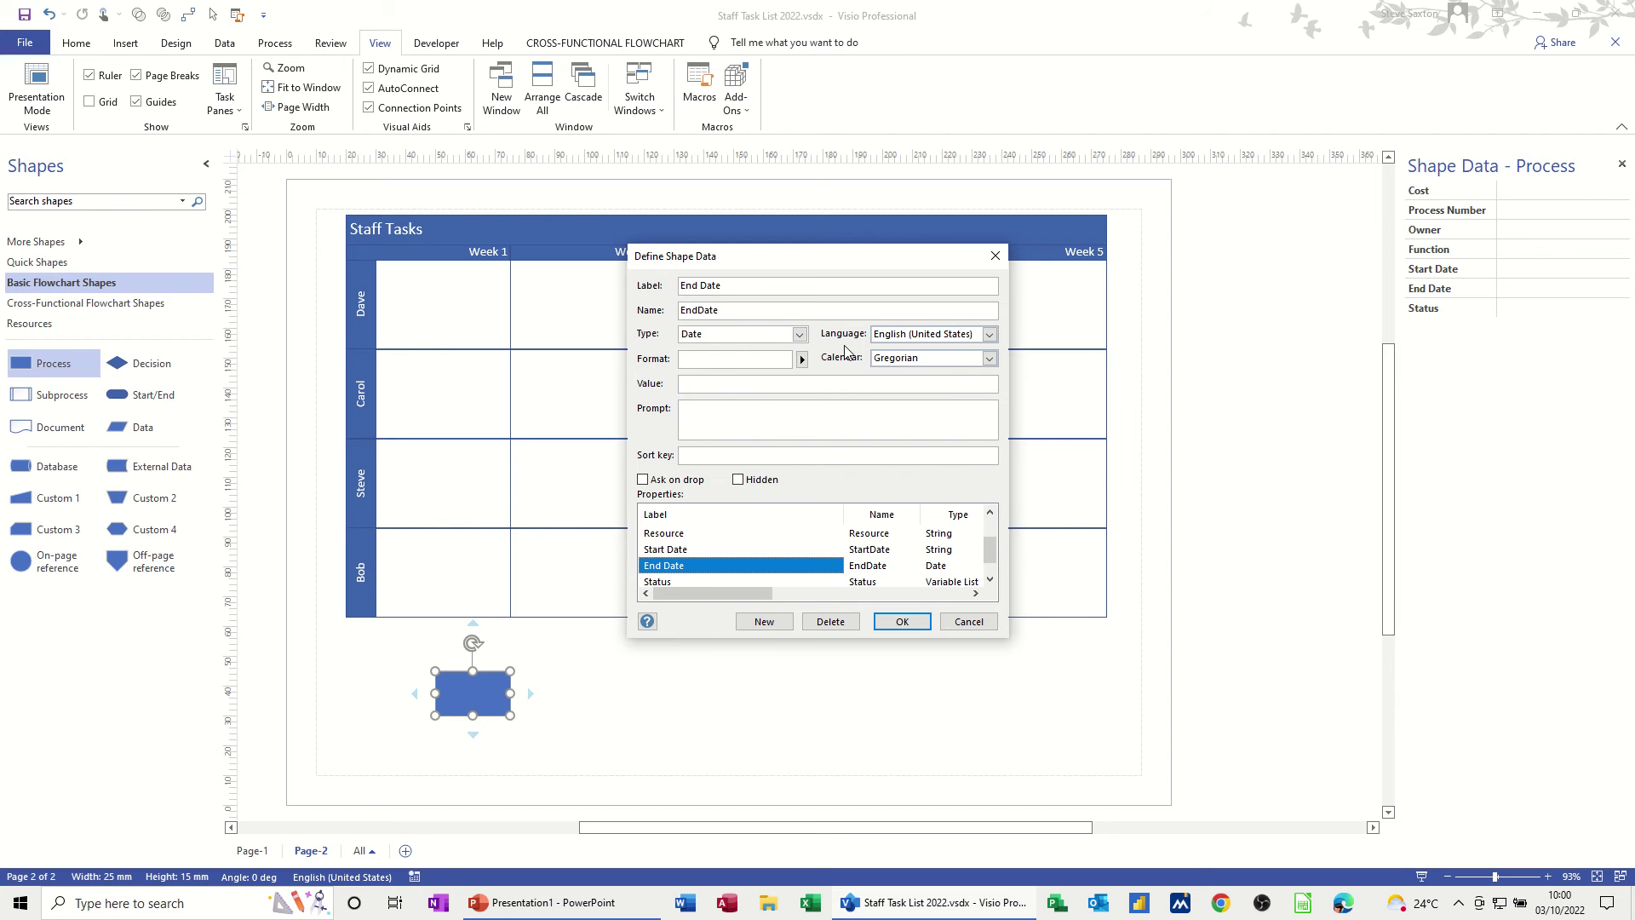
pyautogui.click(989, 334)
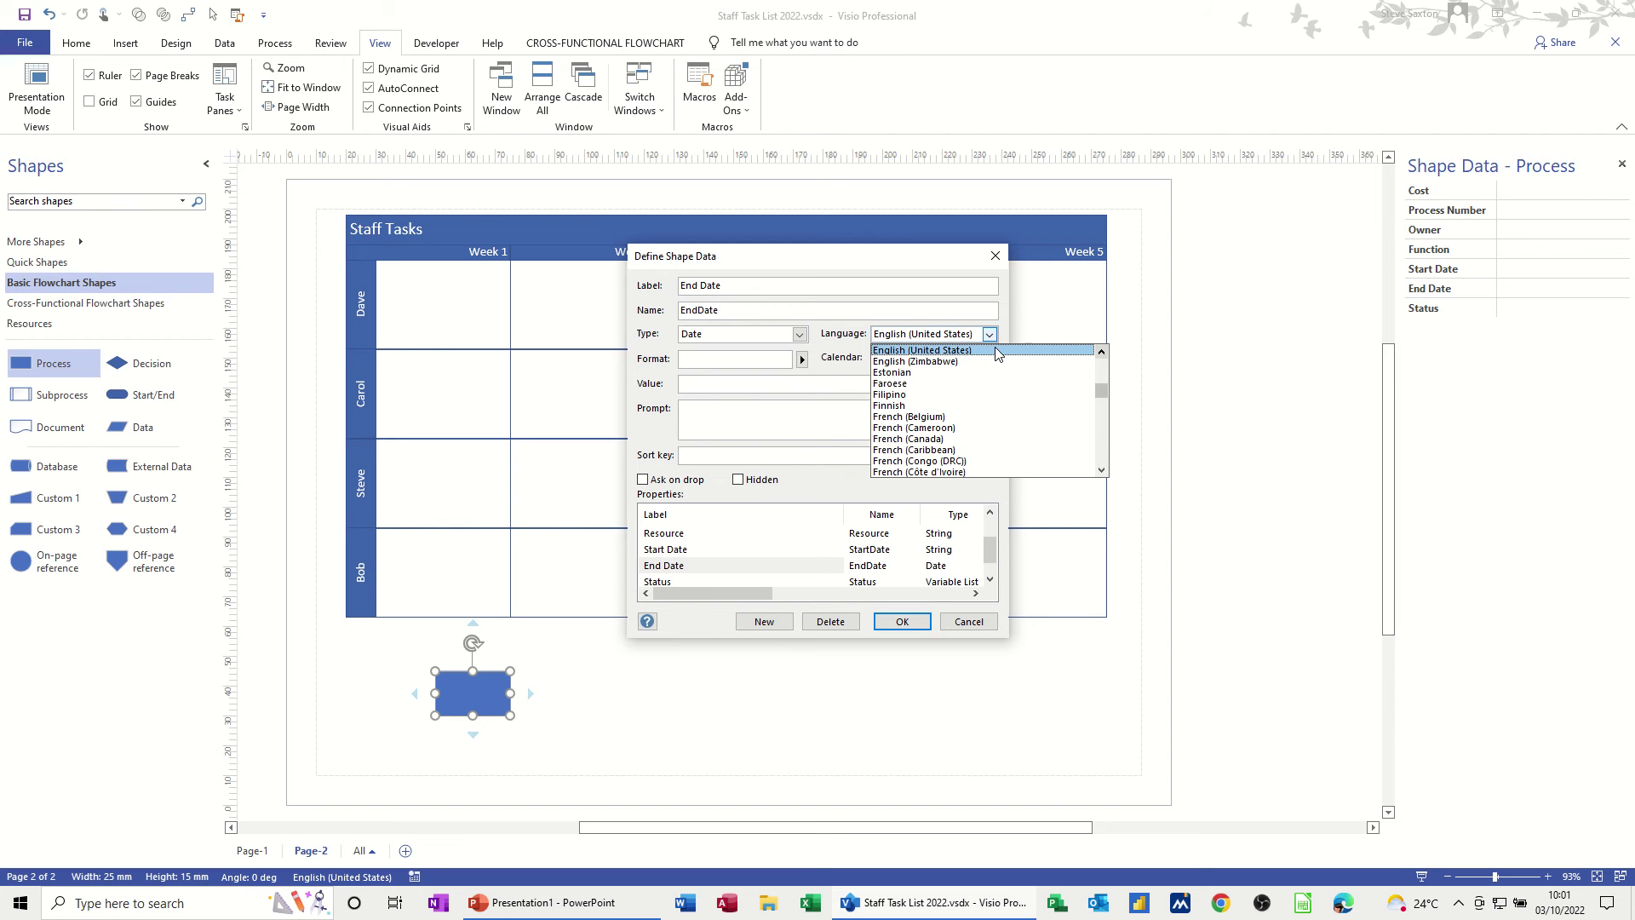
pyautogui.click(1099, 353)
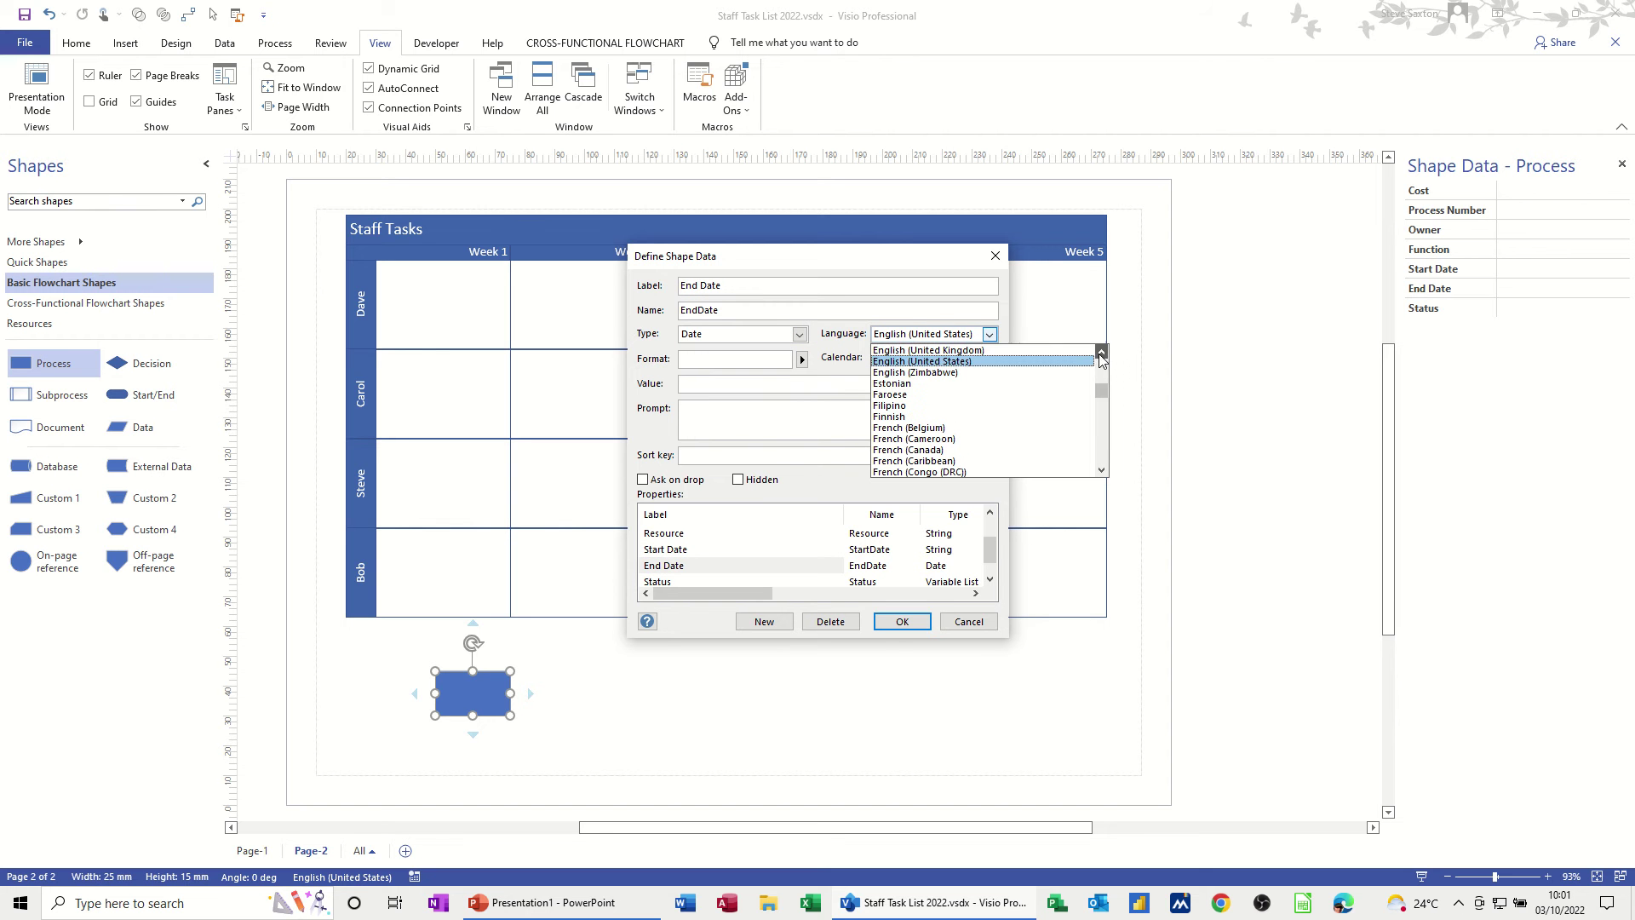
pyautogui.click(969, 353)
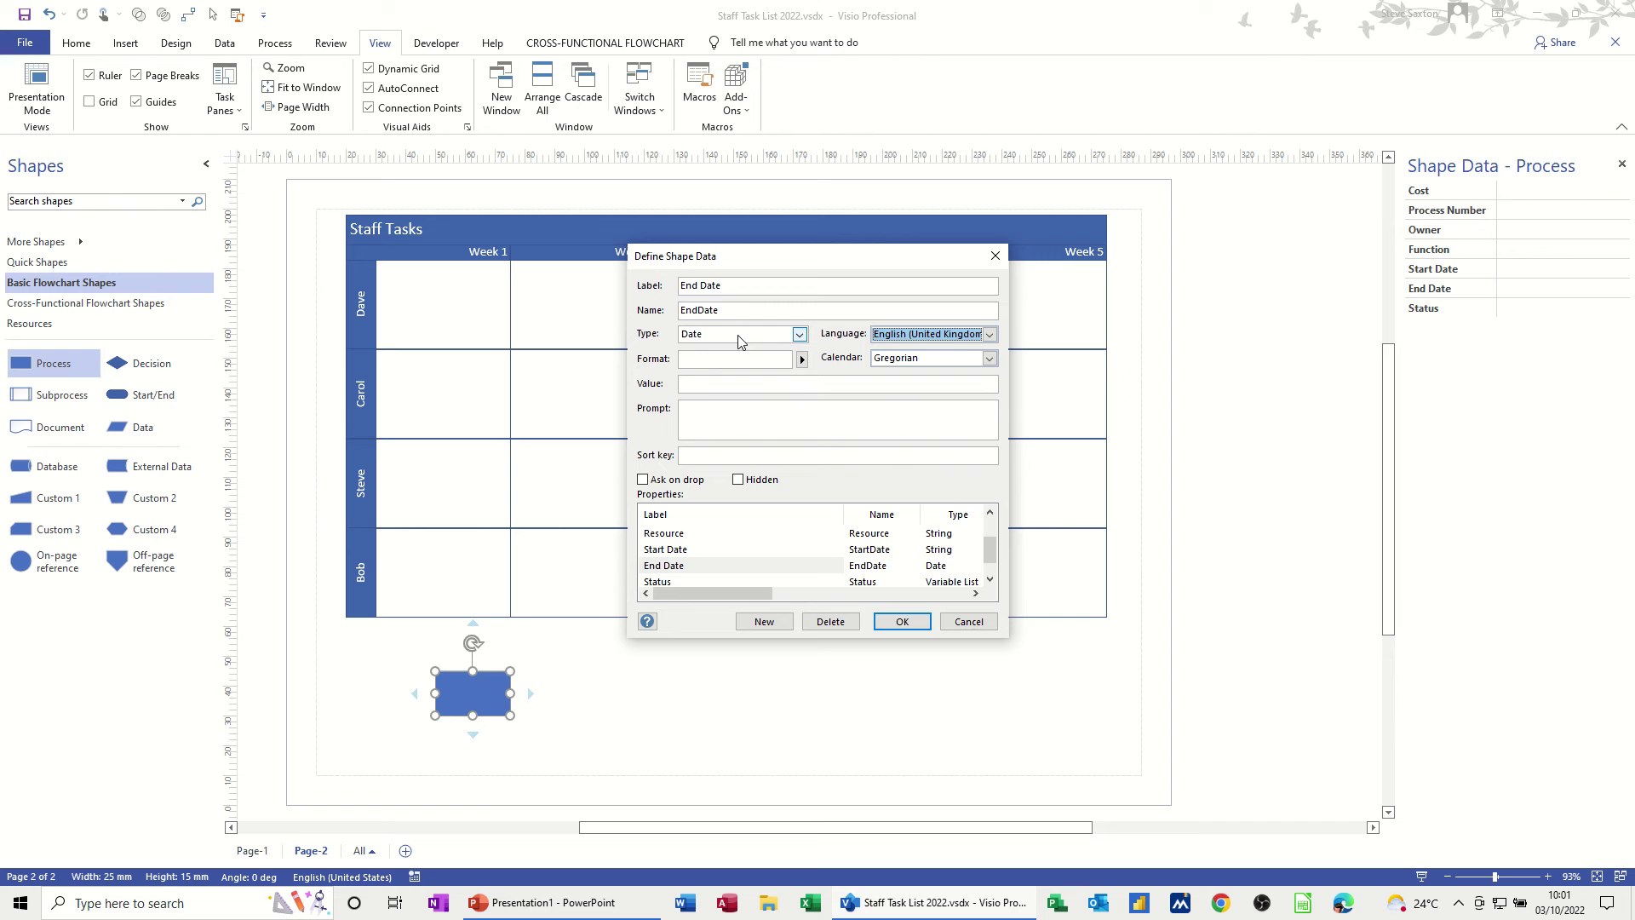
# Give the Start Date property a sort key, set End Date's sort key to 4, and apply the shape data definition.
pyautogui.click(687, 551)
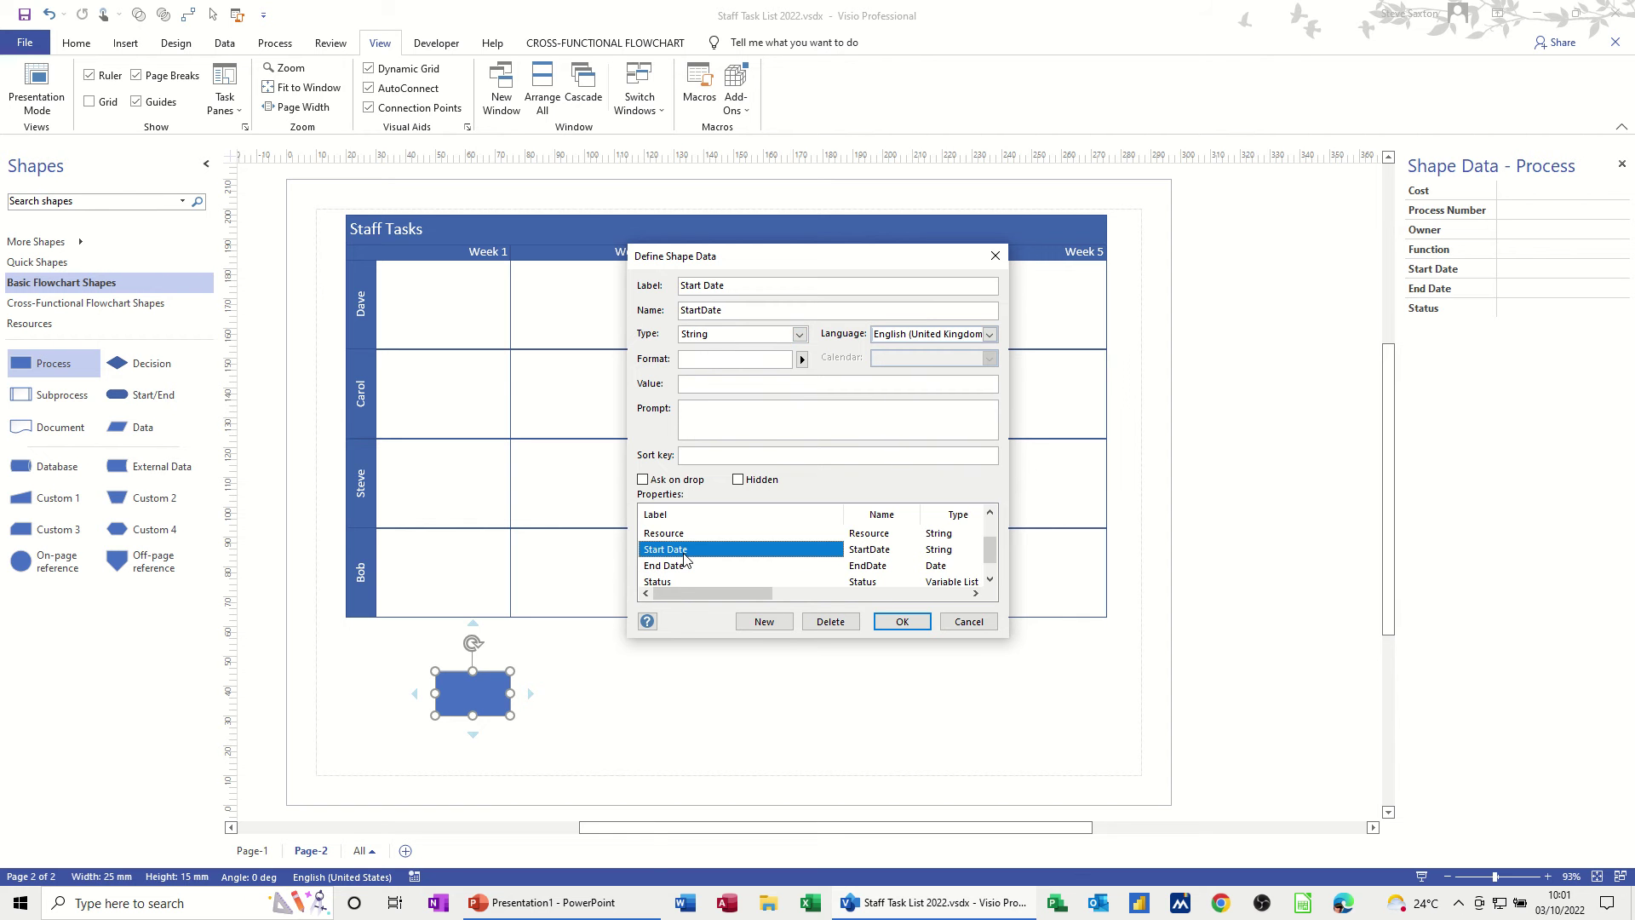
pyautogui.click(714, 456)
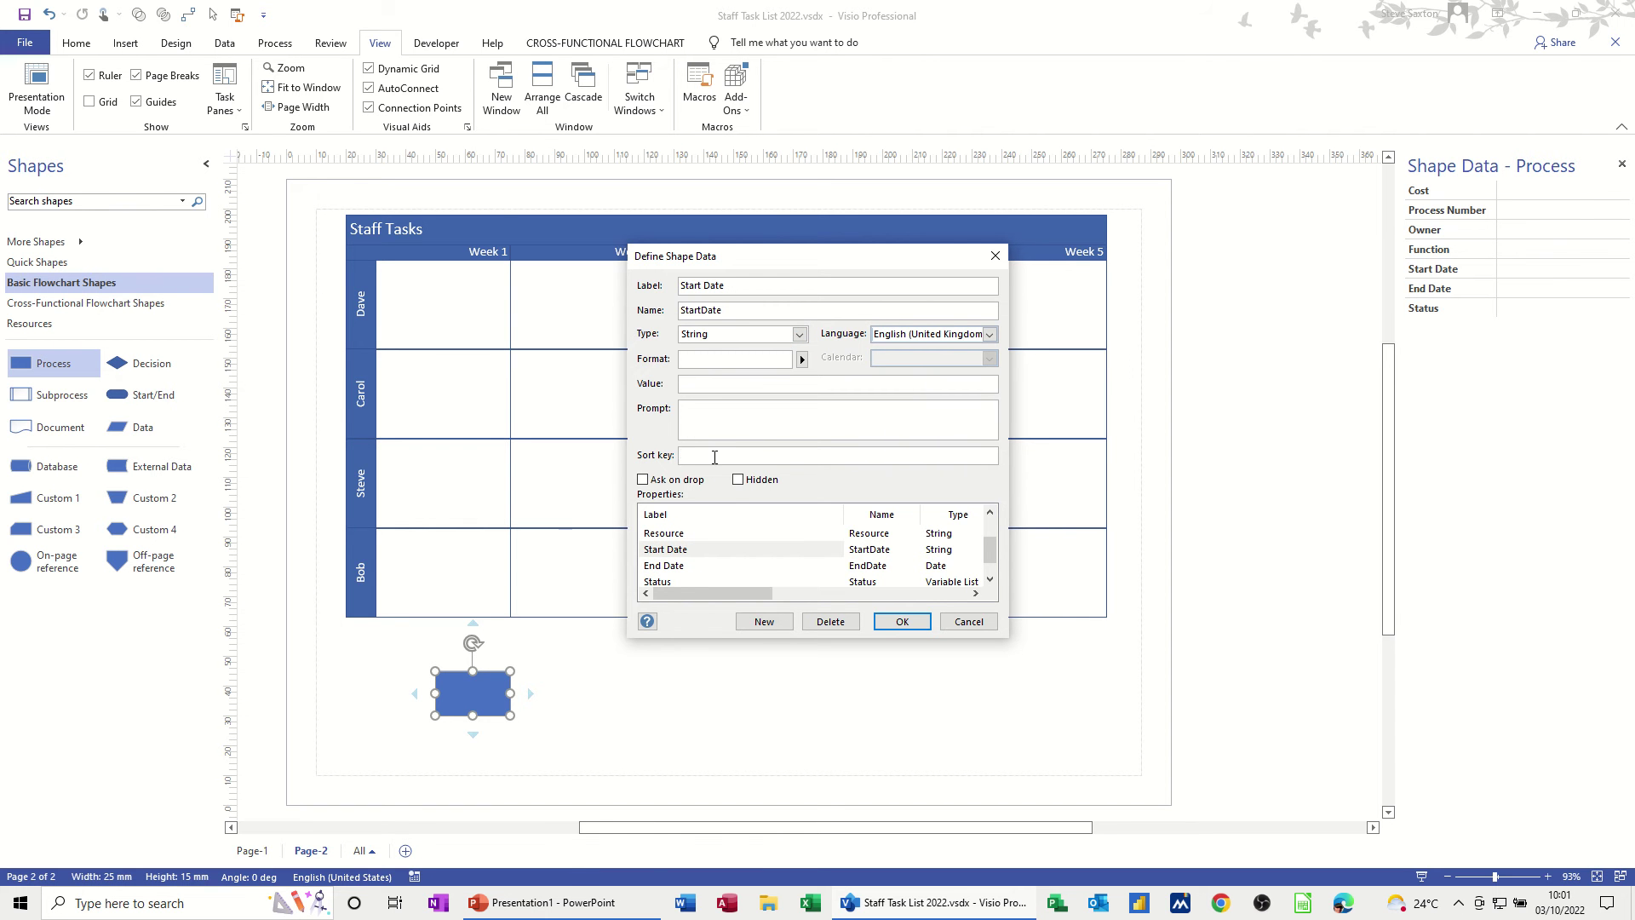
pyautogui.click(704, 566)
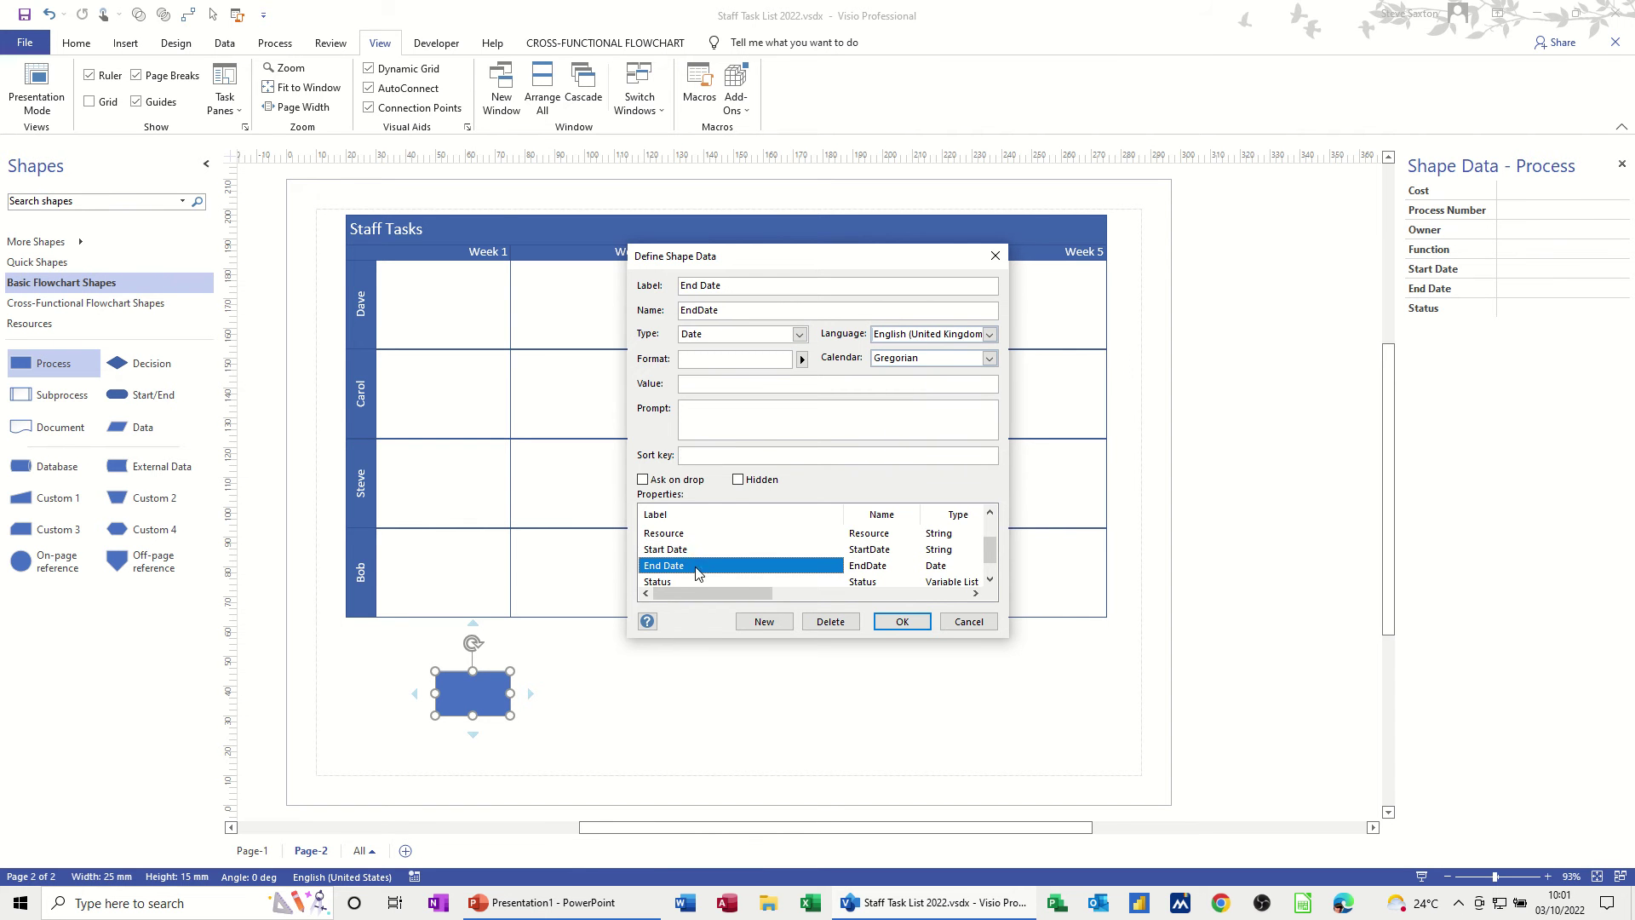
pyautogui.click(702, 458)
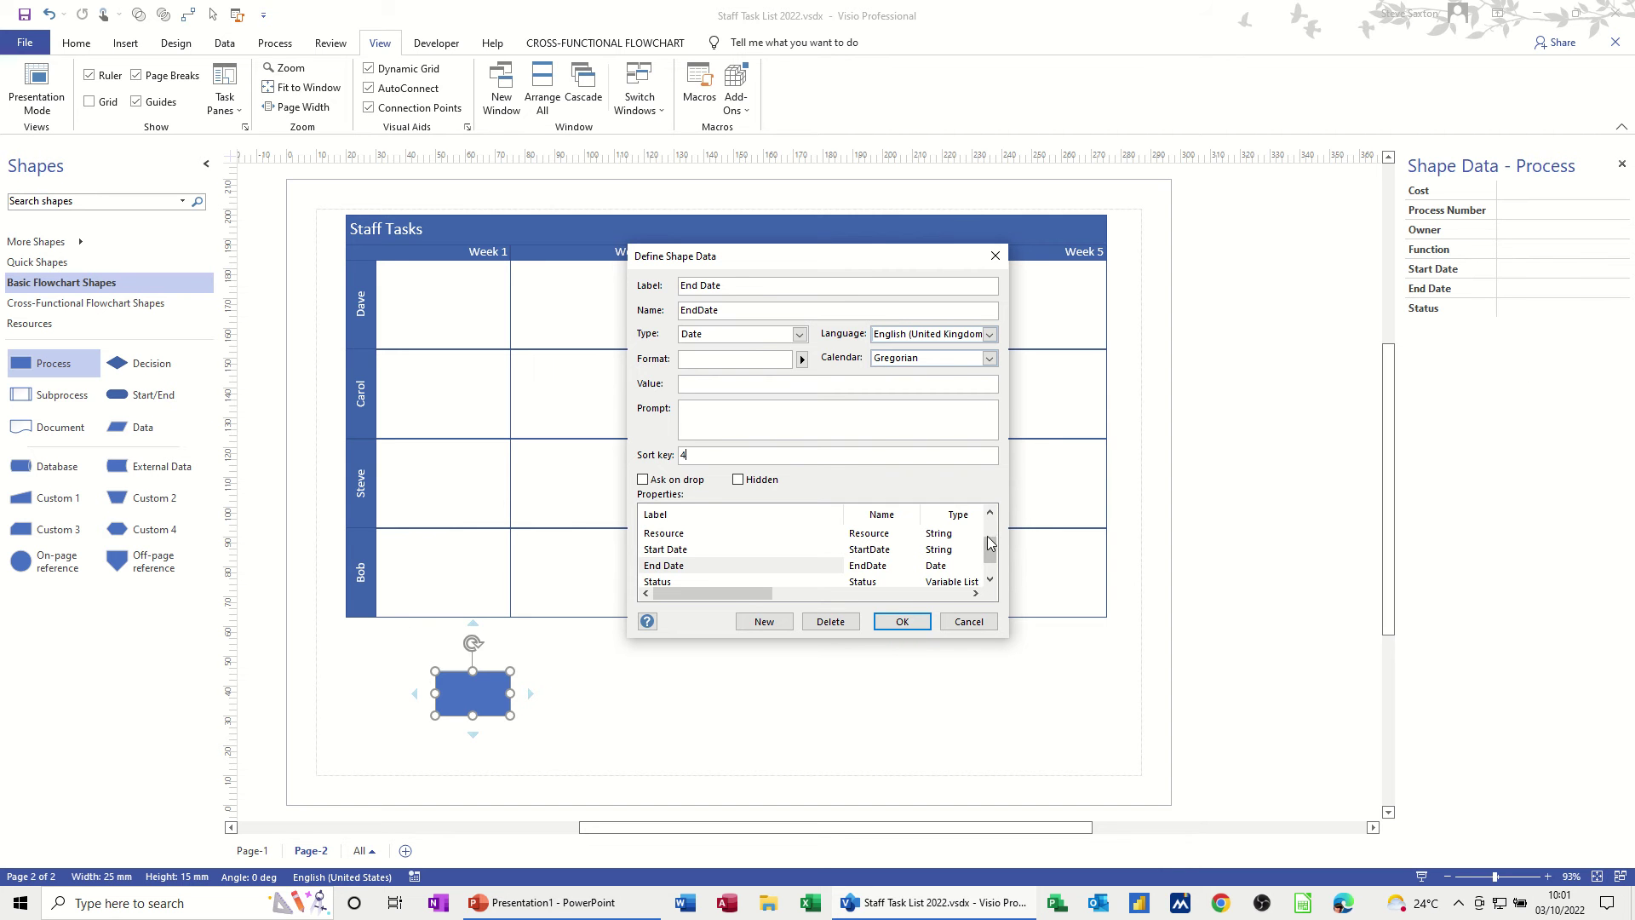
pyautogui.moveTo(990, 542)
pyautogui.mouseDown()
pyautogui.moveTo(994, 560)
pyautogui.moveTo(1001, 539)
pyautogui.mouseUp()
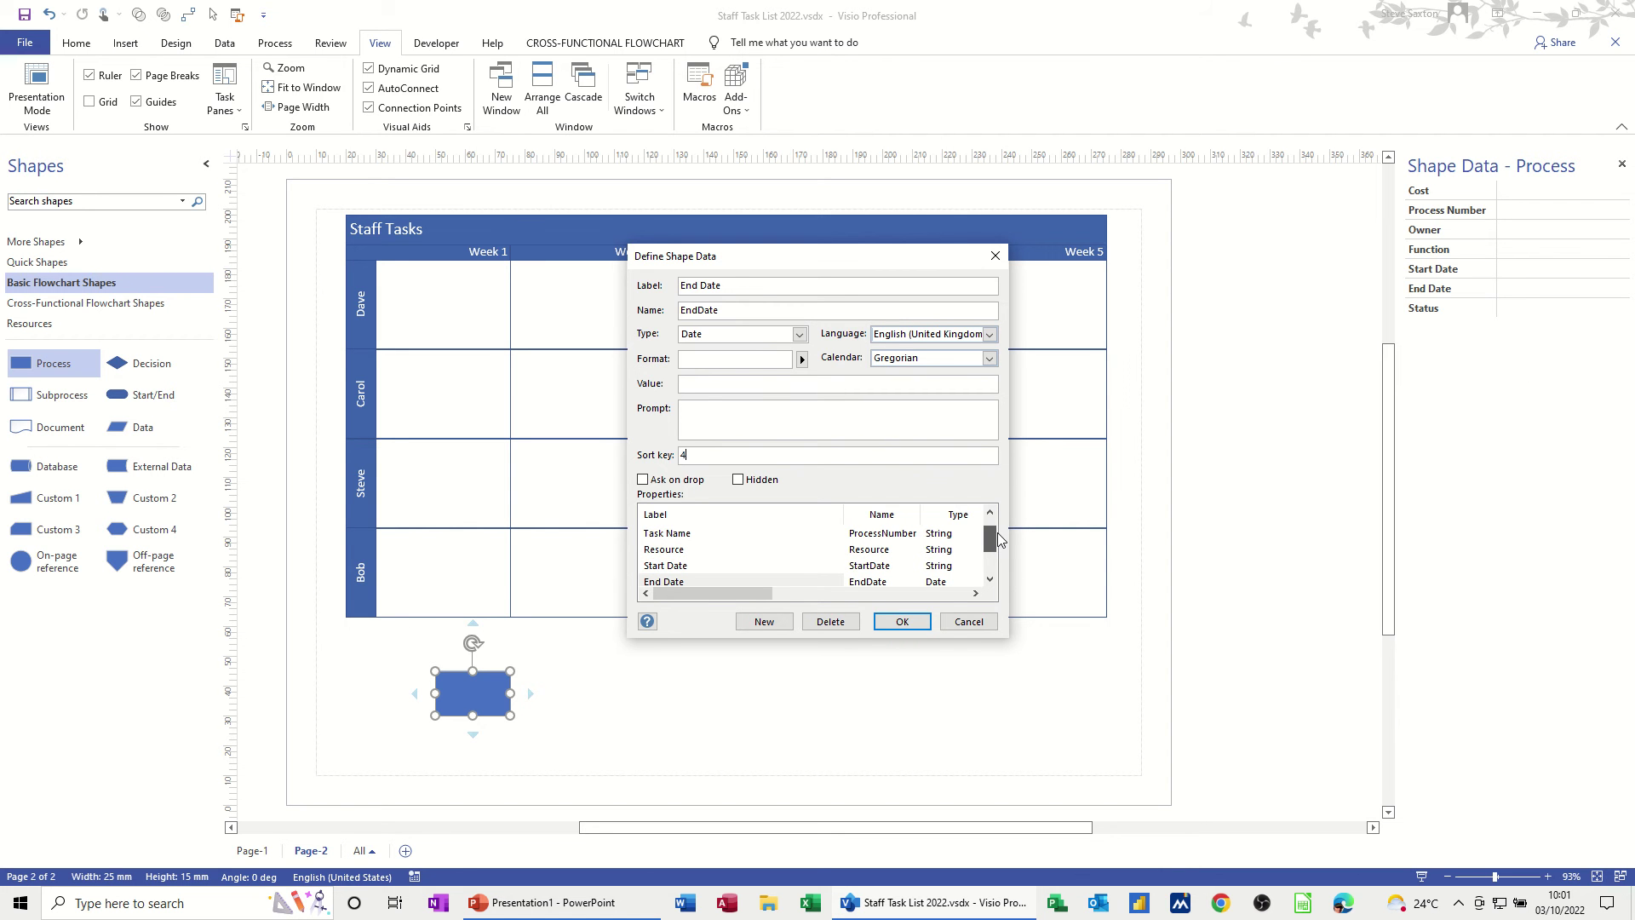
pyautogui.click(915, 626)
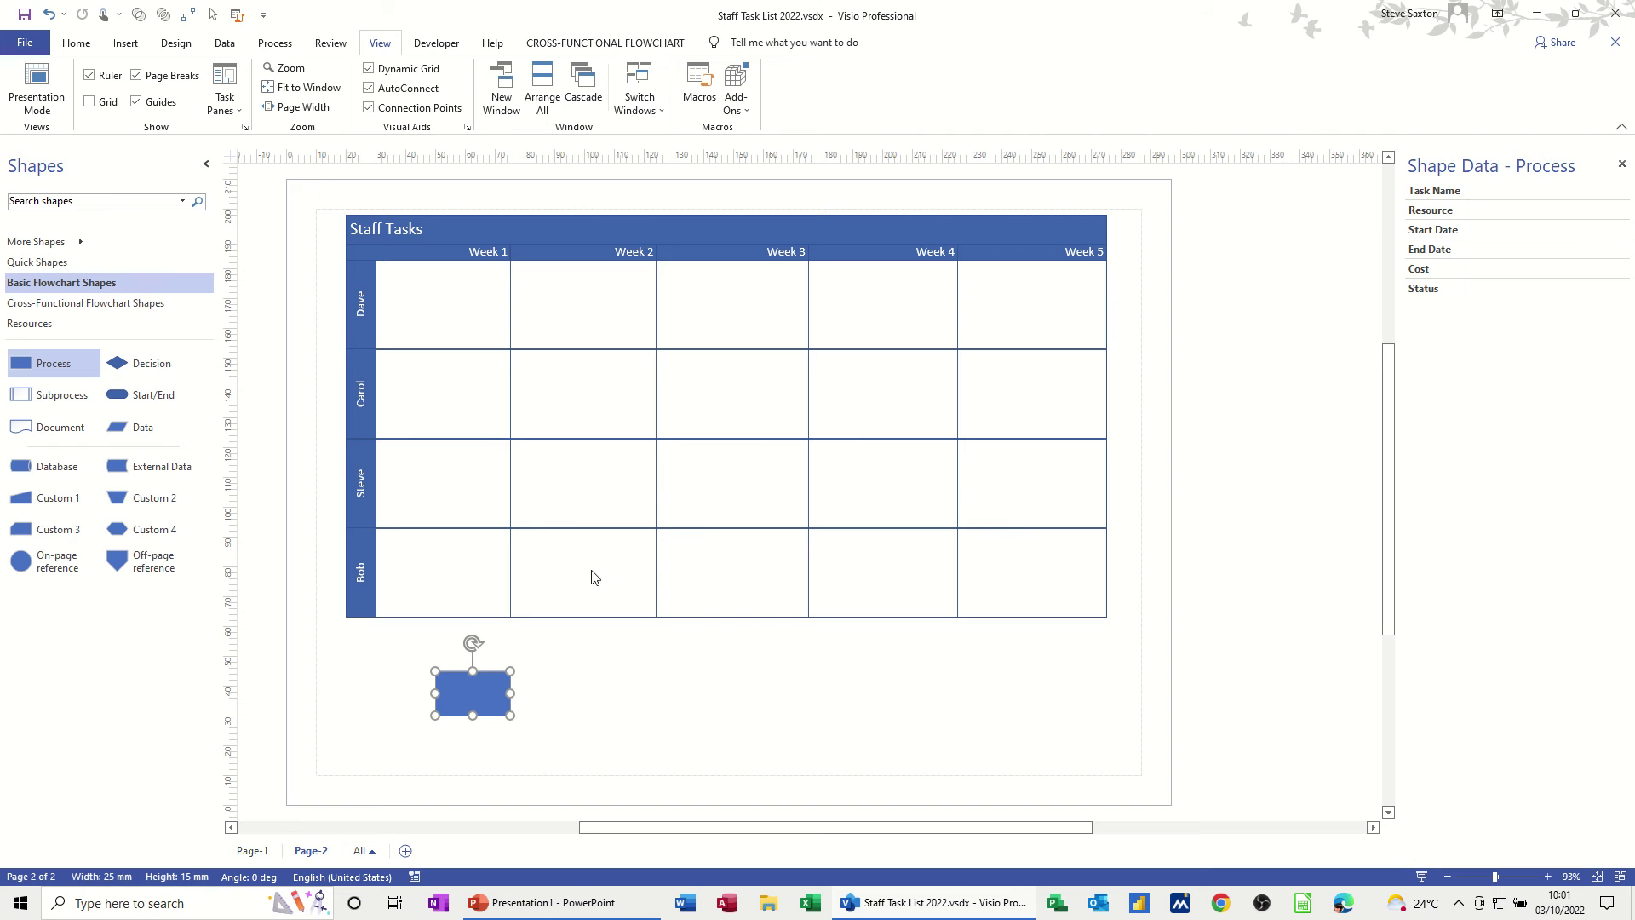
# Move the Process shape slightly down and to the left below the swimlanes, and open the Resources stencil.
pyautogui.moveTo(483, 693)
pyautogui.mouseDown()
pyautogui.moveTo(157, 630)
pyautogui.moveTo(414, 693)
pyautogui.moveTo(131, 614)
pyautogui.moveTo(303, 673)
pyautogui.moveTo(467, 700)
pyautogui.mouseUp()
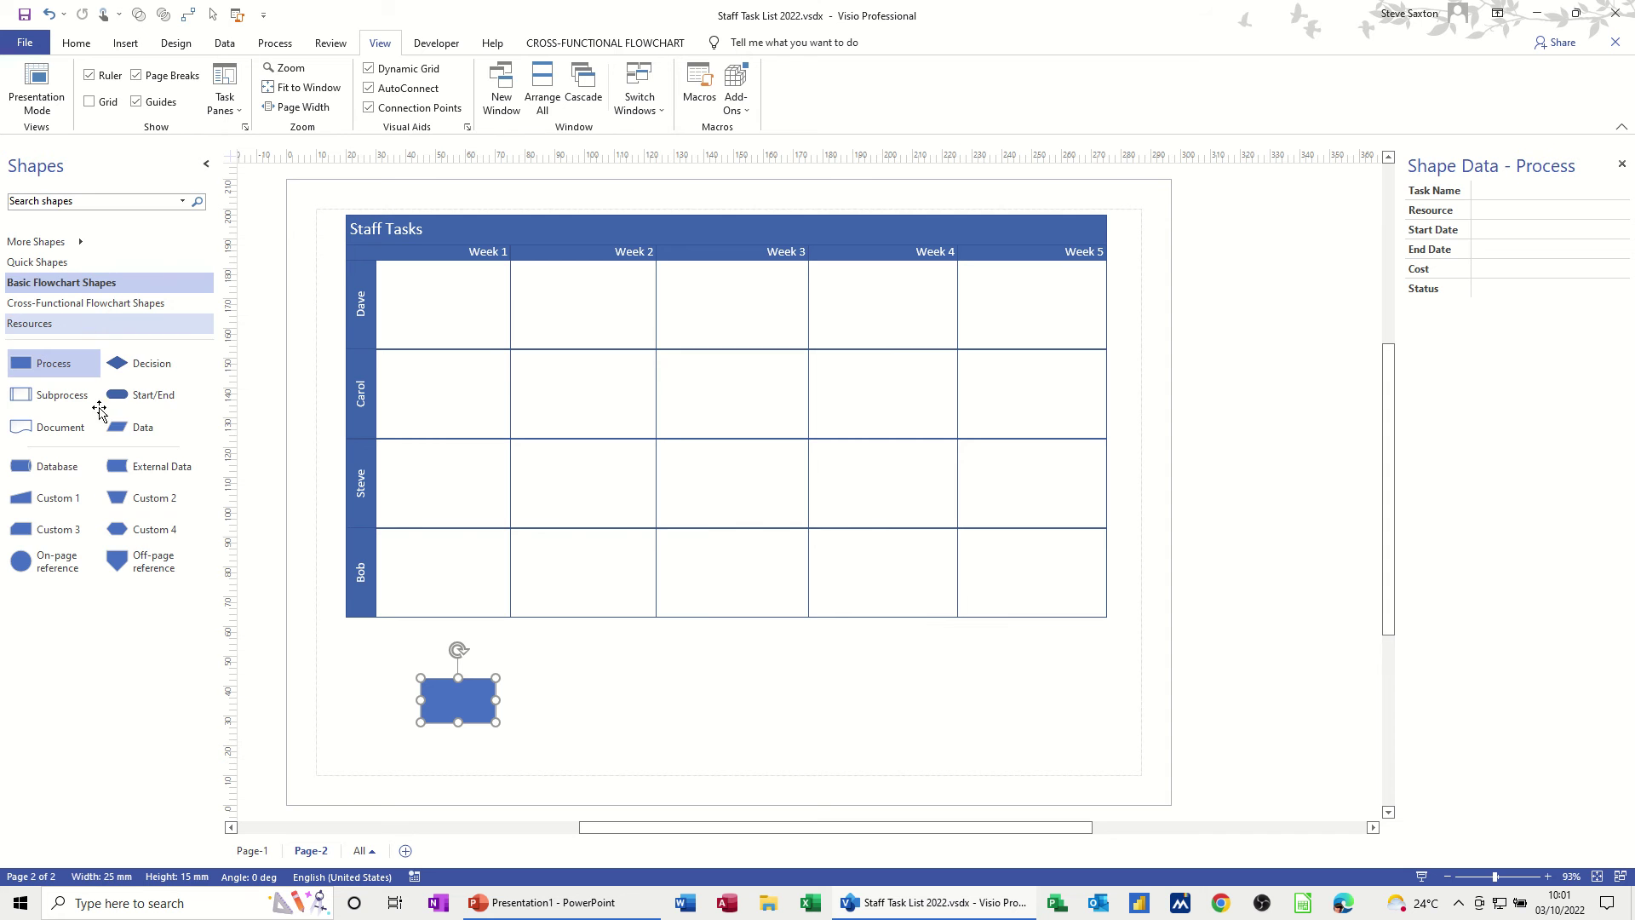
pyautogui.click(36, 327)
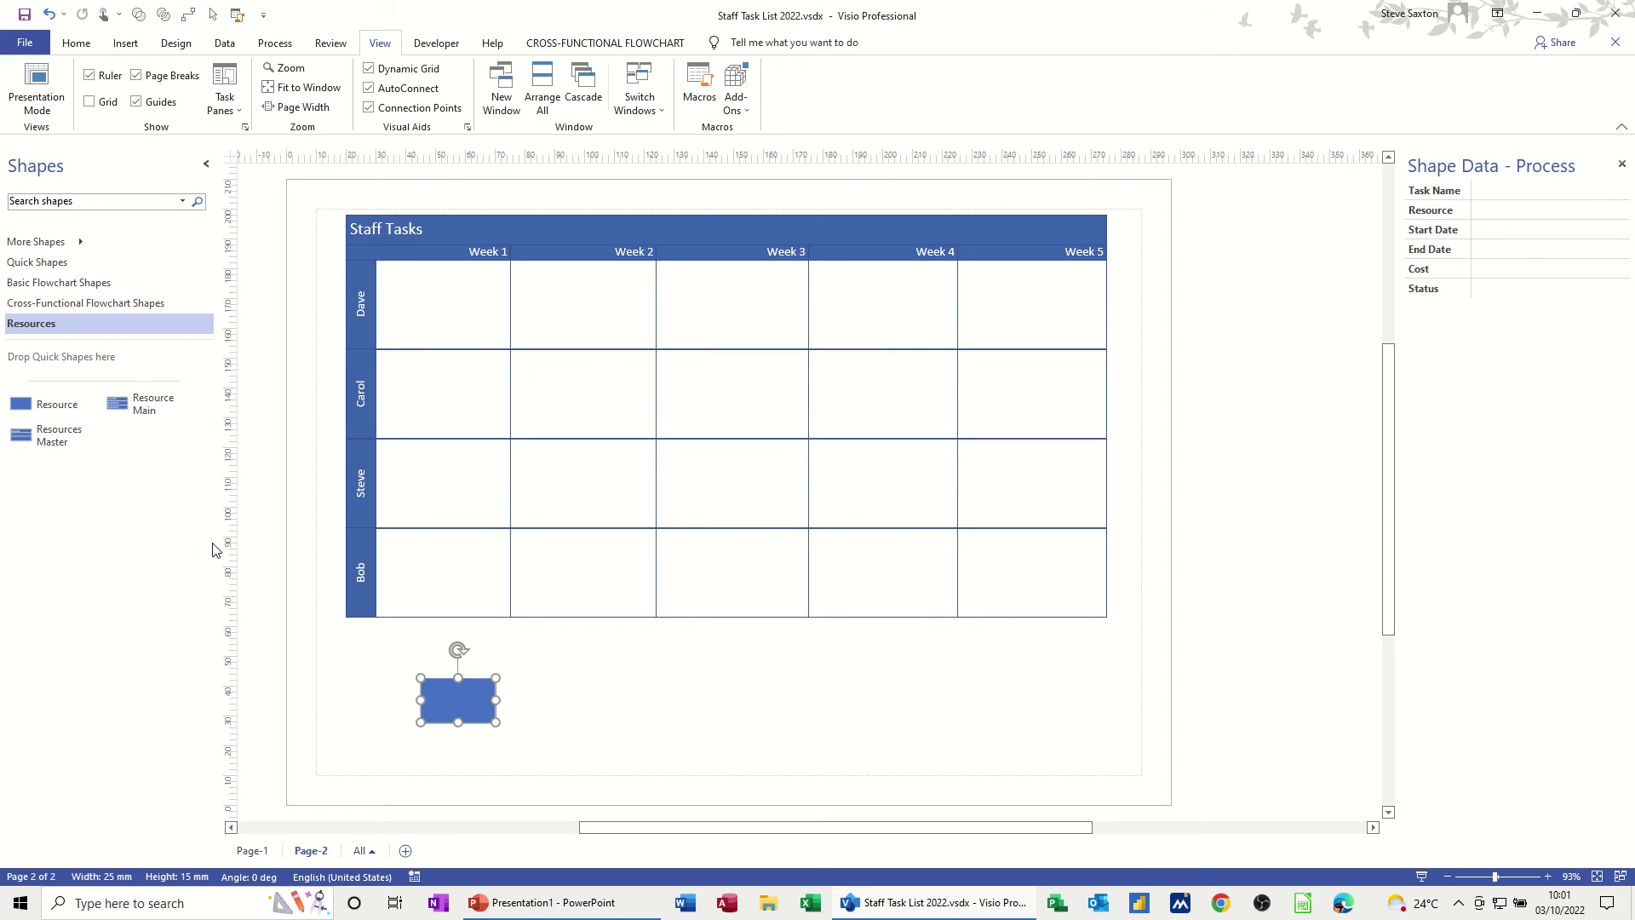
pyautogui.click(78, 246)
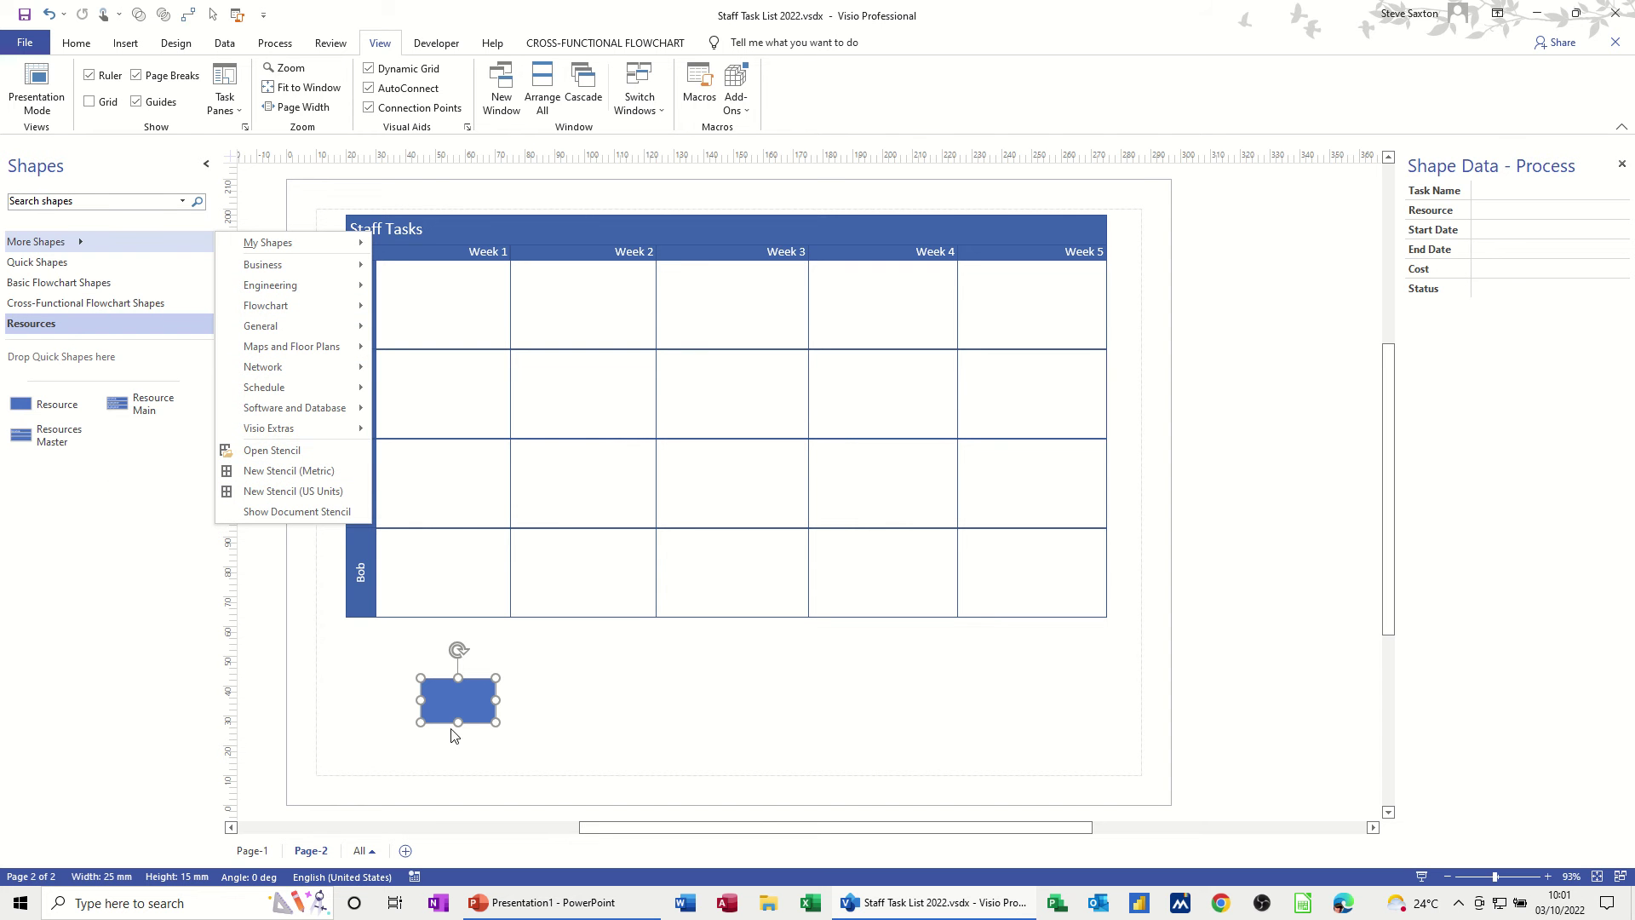
pyautogui.click(349, 686)
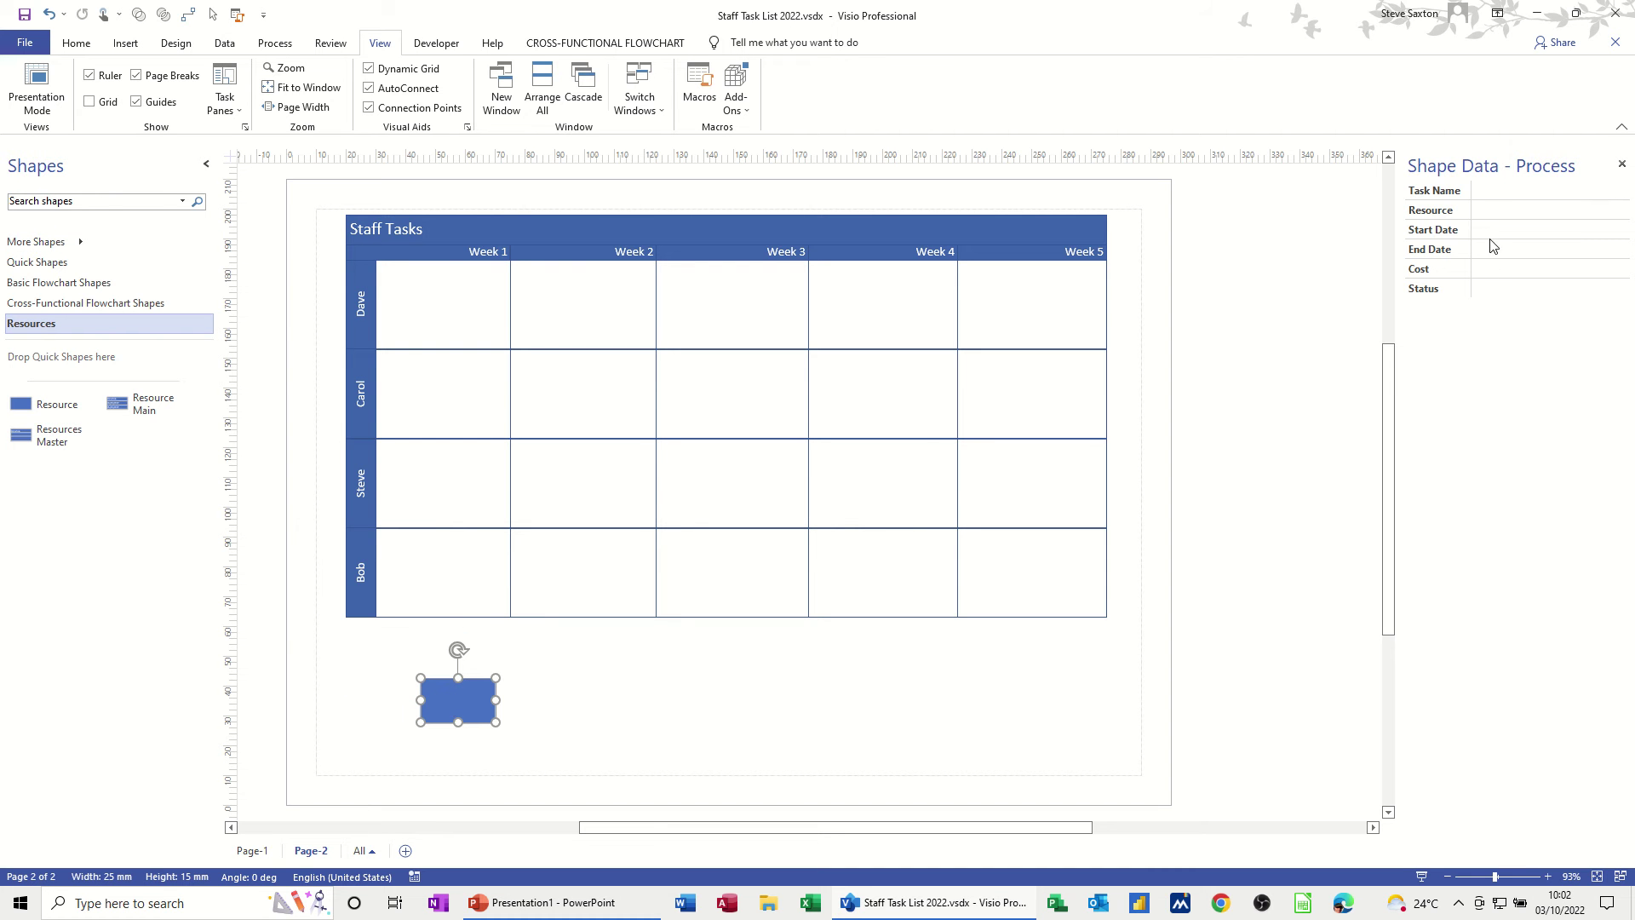
# Set the Process shape's Task Name data value to Induction.
pyautogui.click(1498, 192)
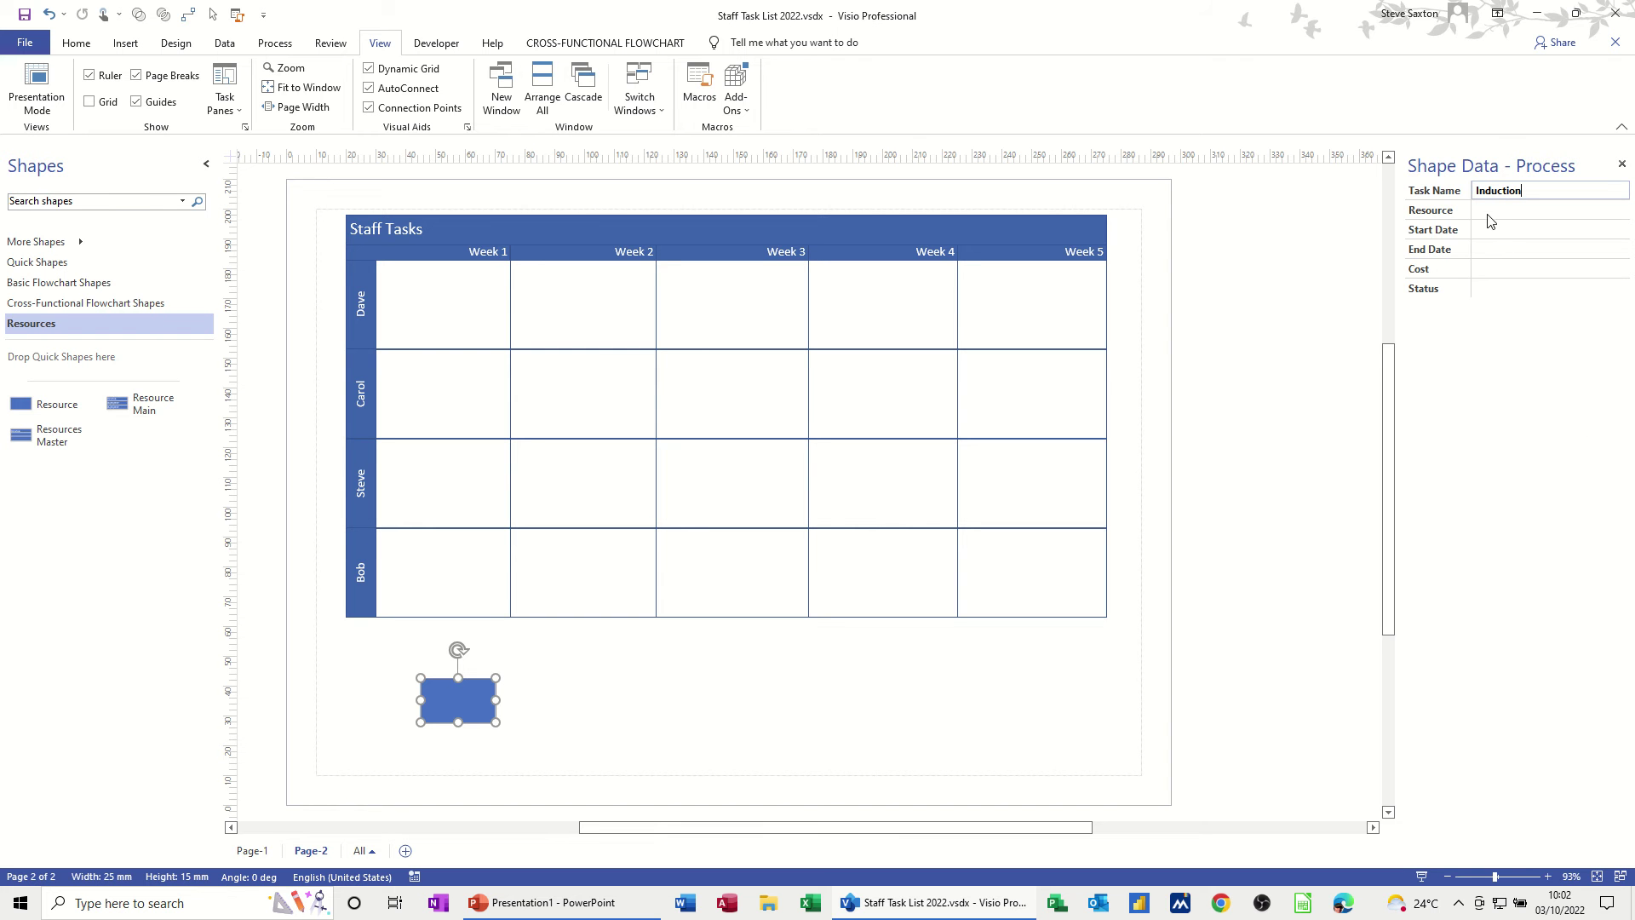
pyautogui.hotkey('ctrl', 'a')
# Create a new data graphic for the Process shape, with a first item that displays the Task Name field as Text.
pyautogui.click(228, 50)
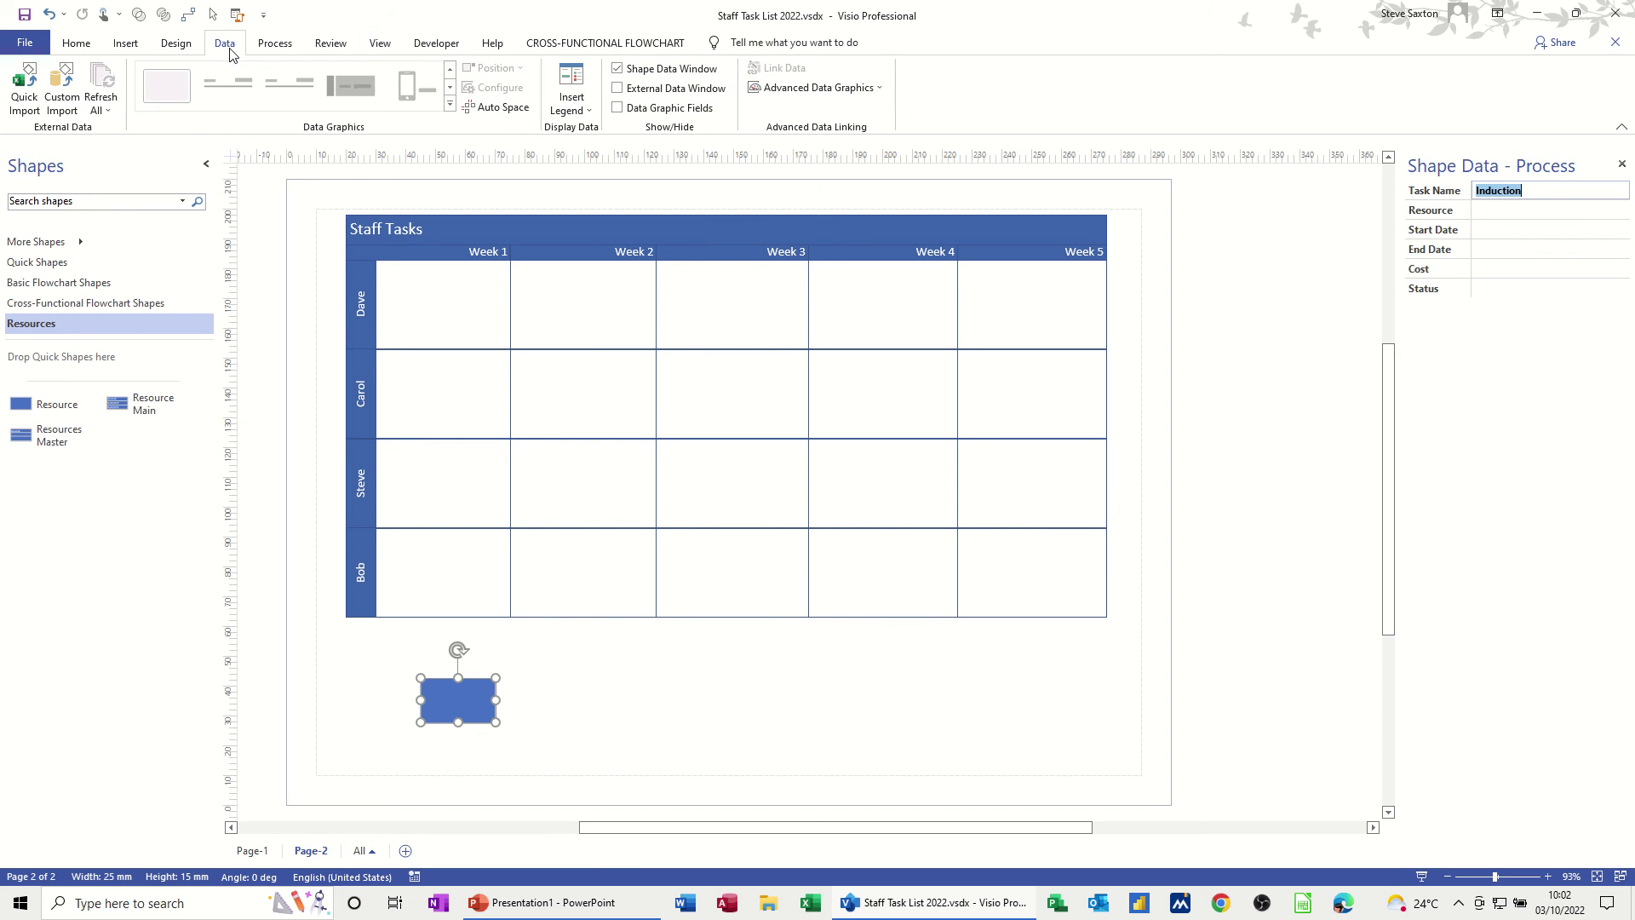
pyautogui.click(789, 88)
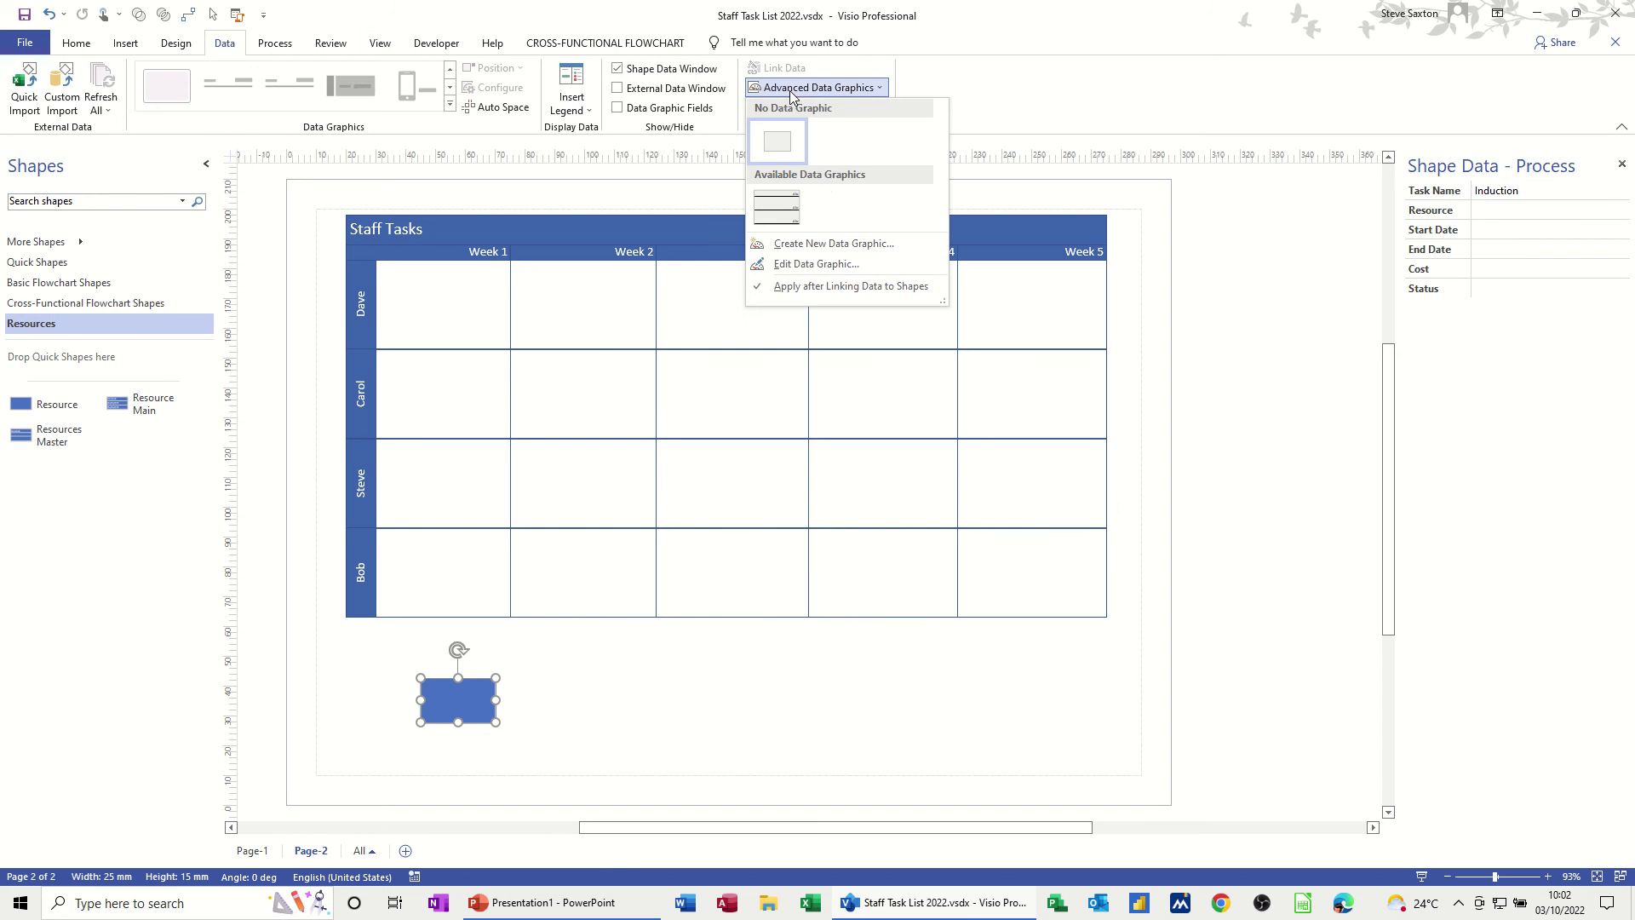
pyautogui.click(813, 244)
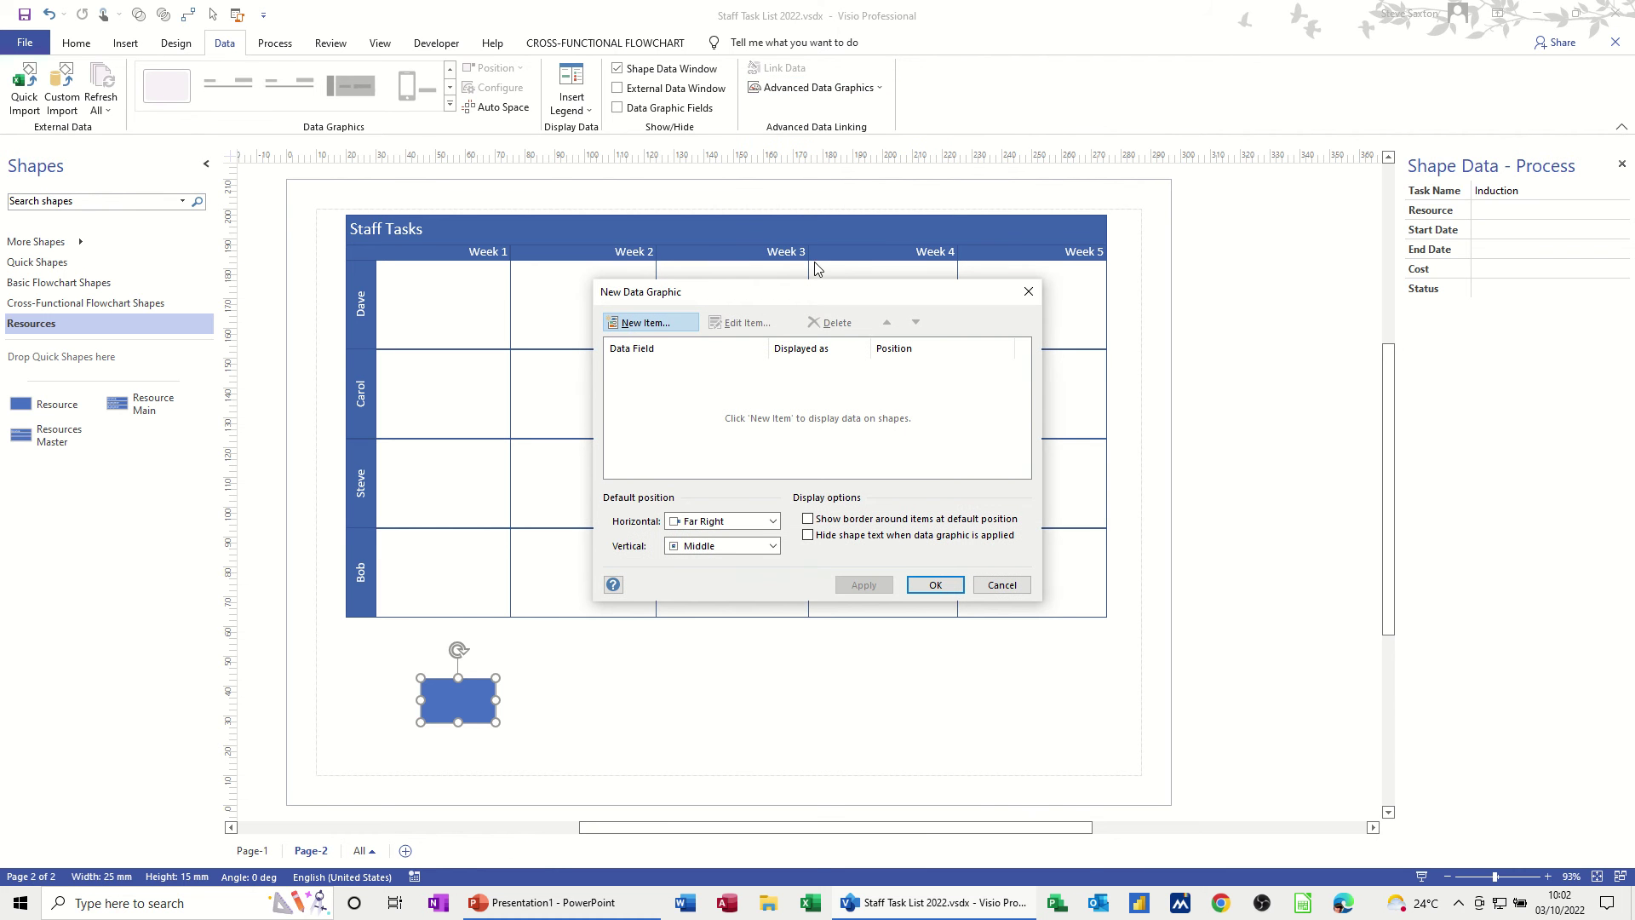
pyautogui.click(669, 327)
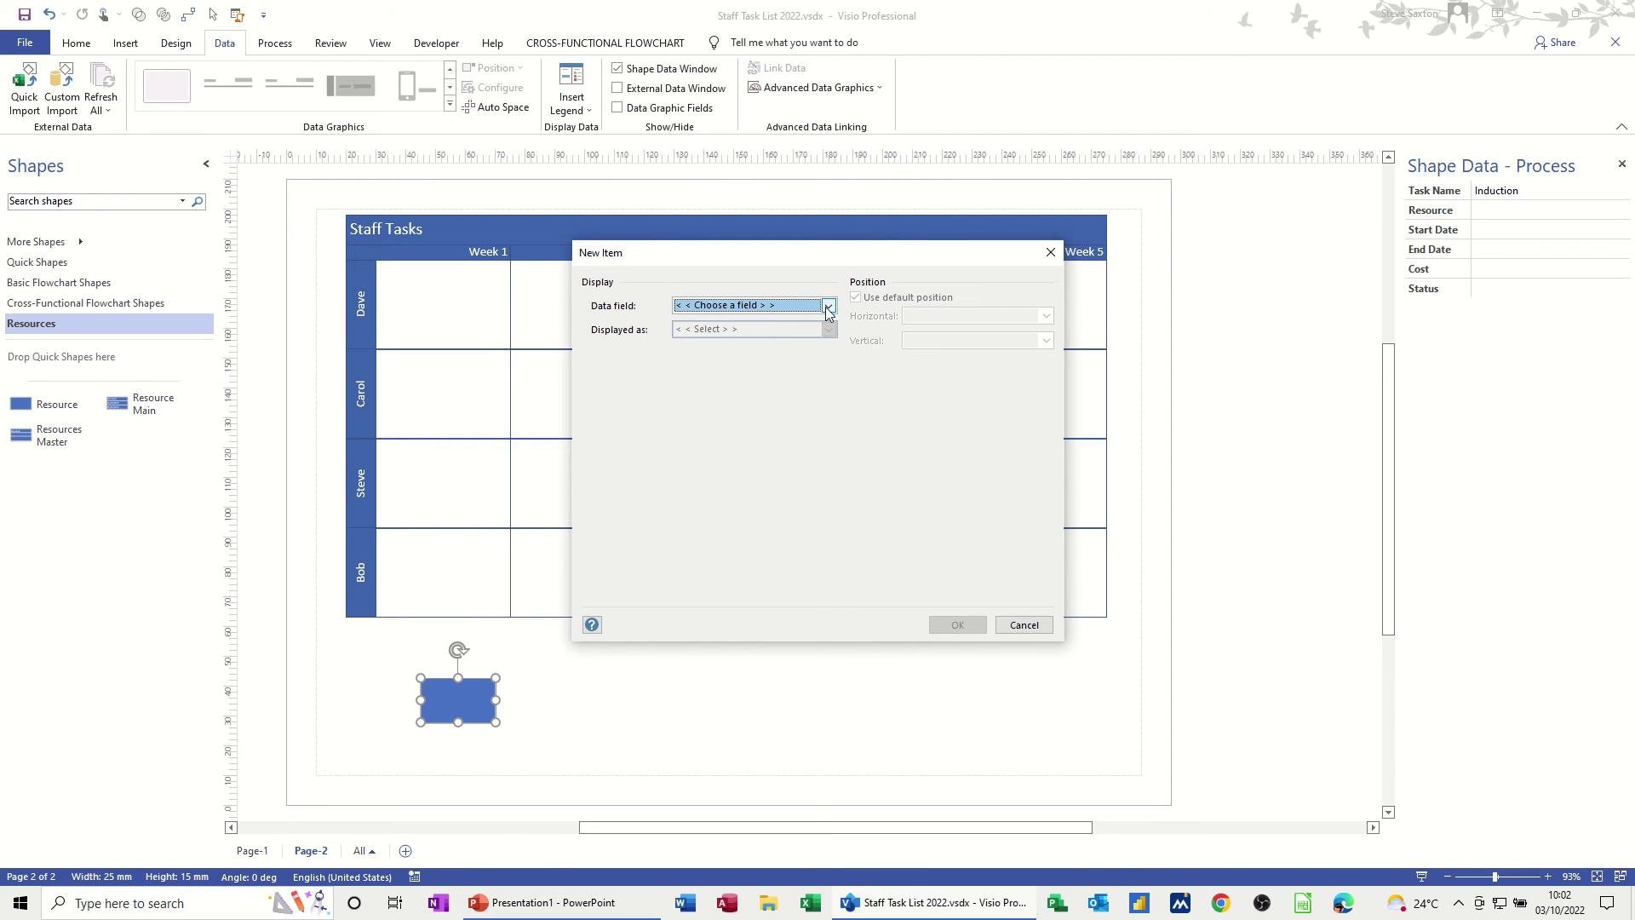
pyautogui.click(826, 309)
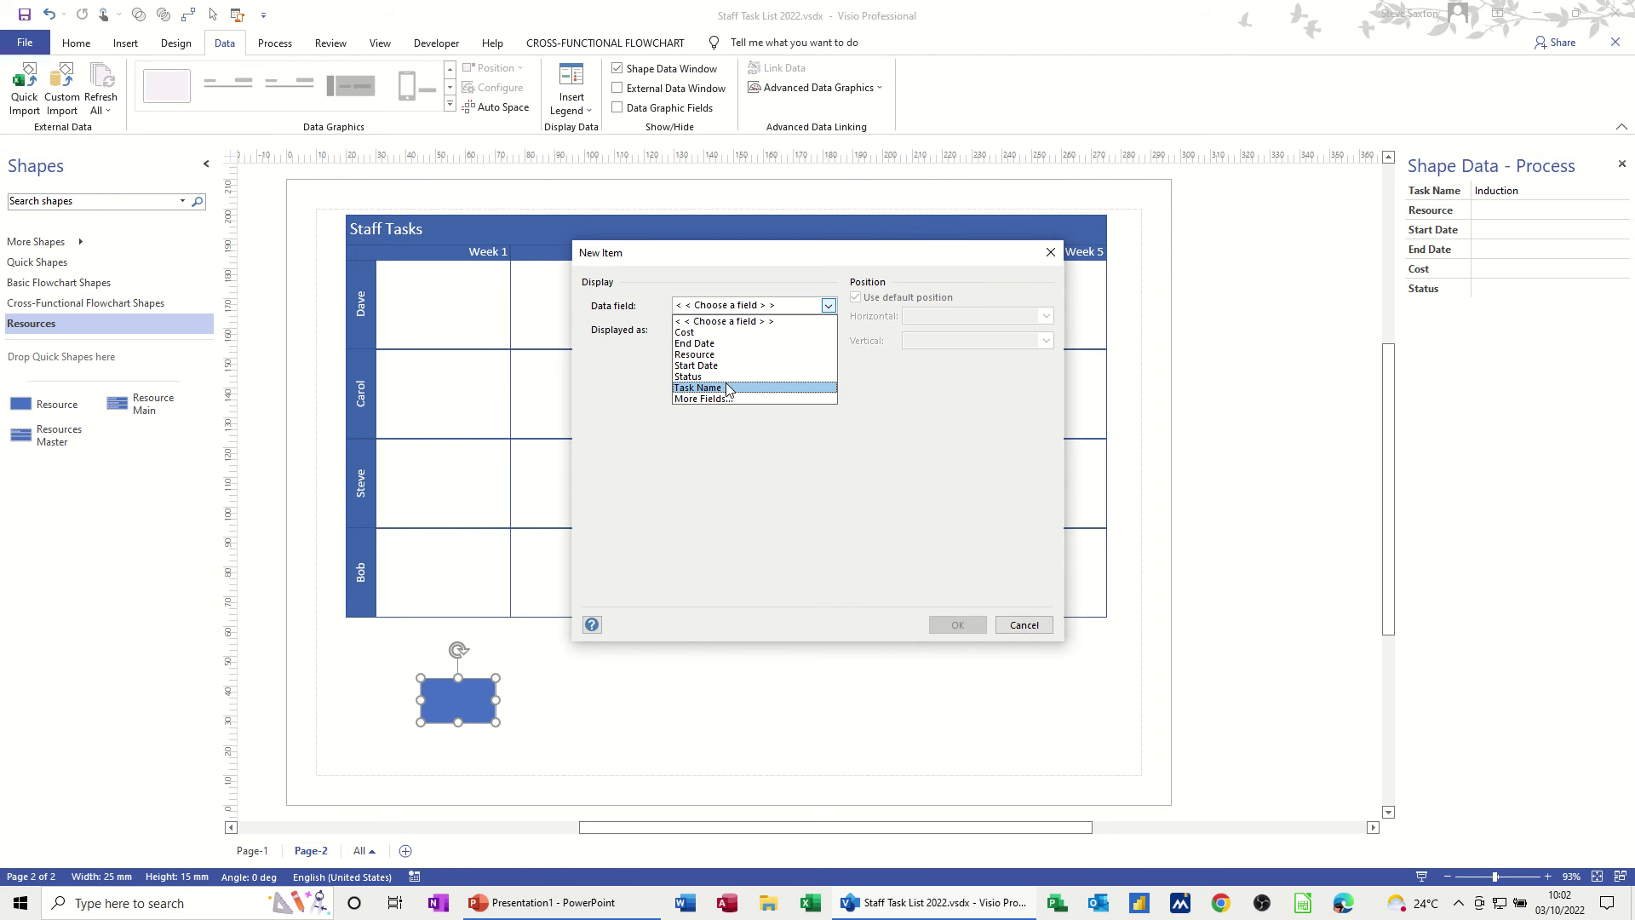
pyautogui.click(726, 388)
pyautogui.click(828, 330)
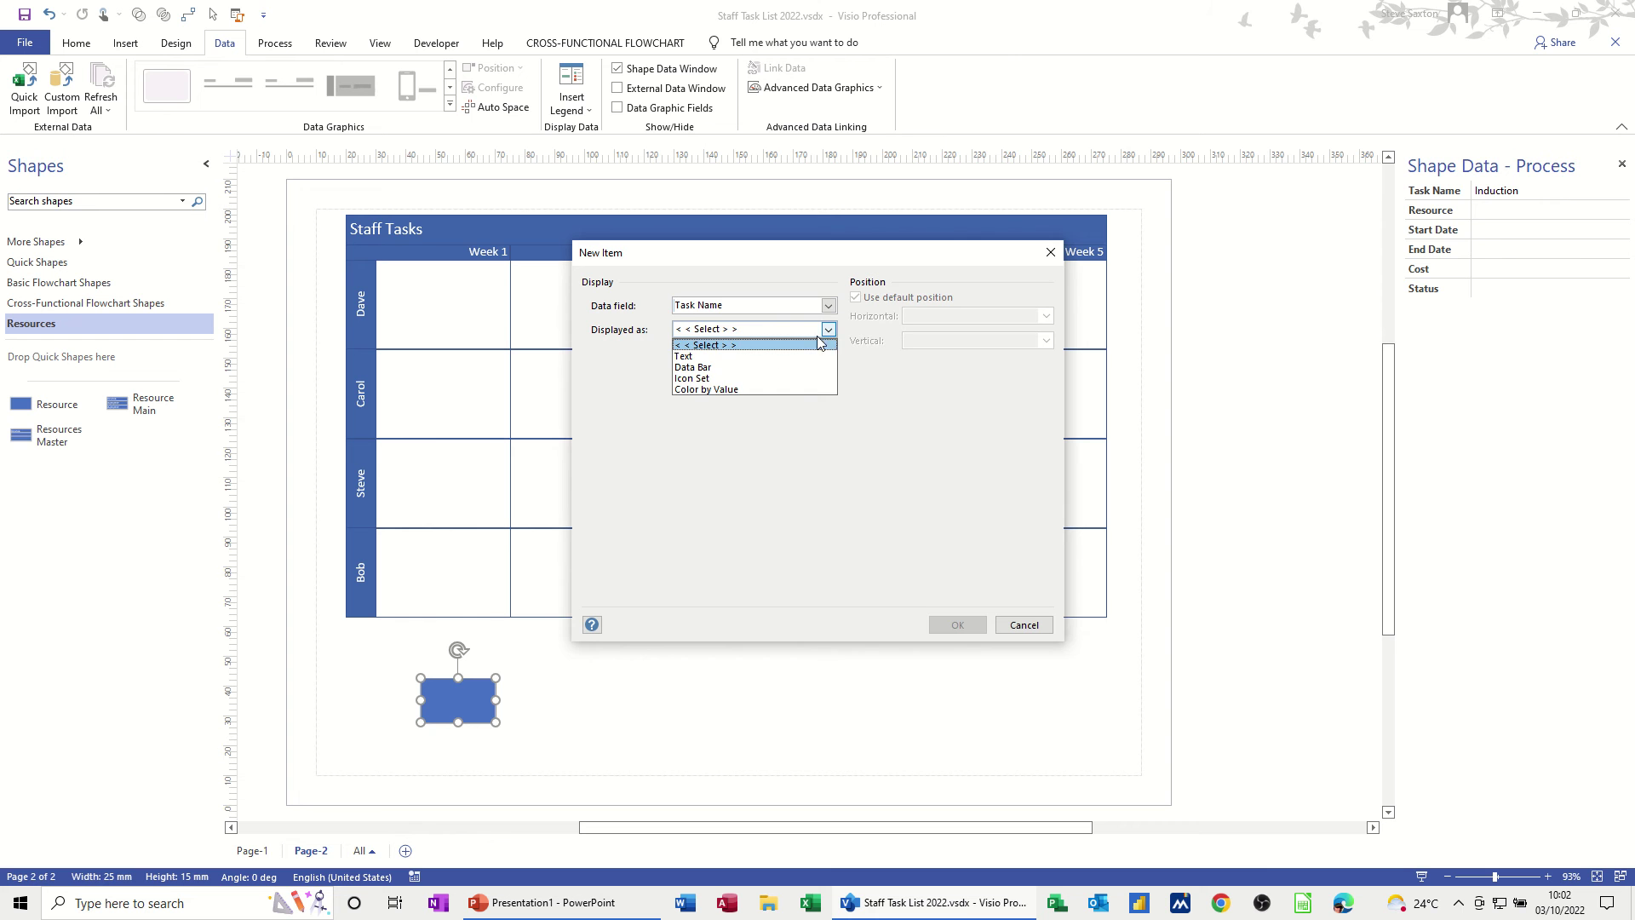
pyautogui.click(771, 358)
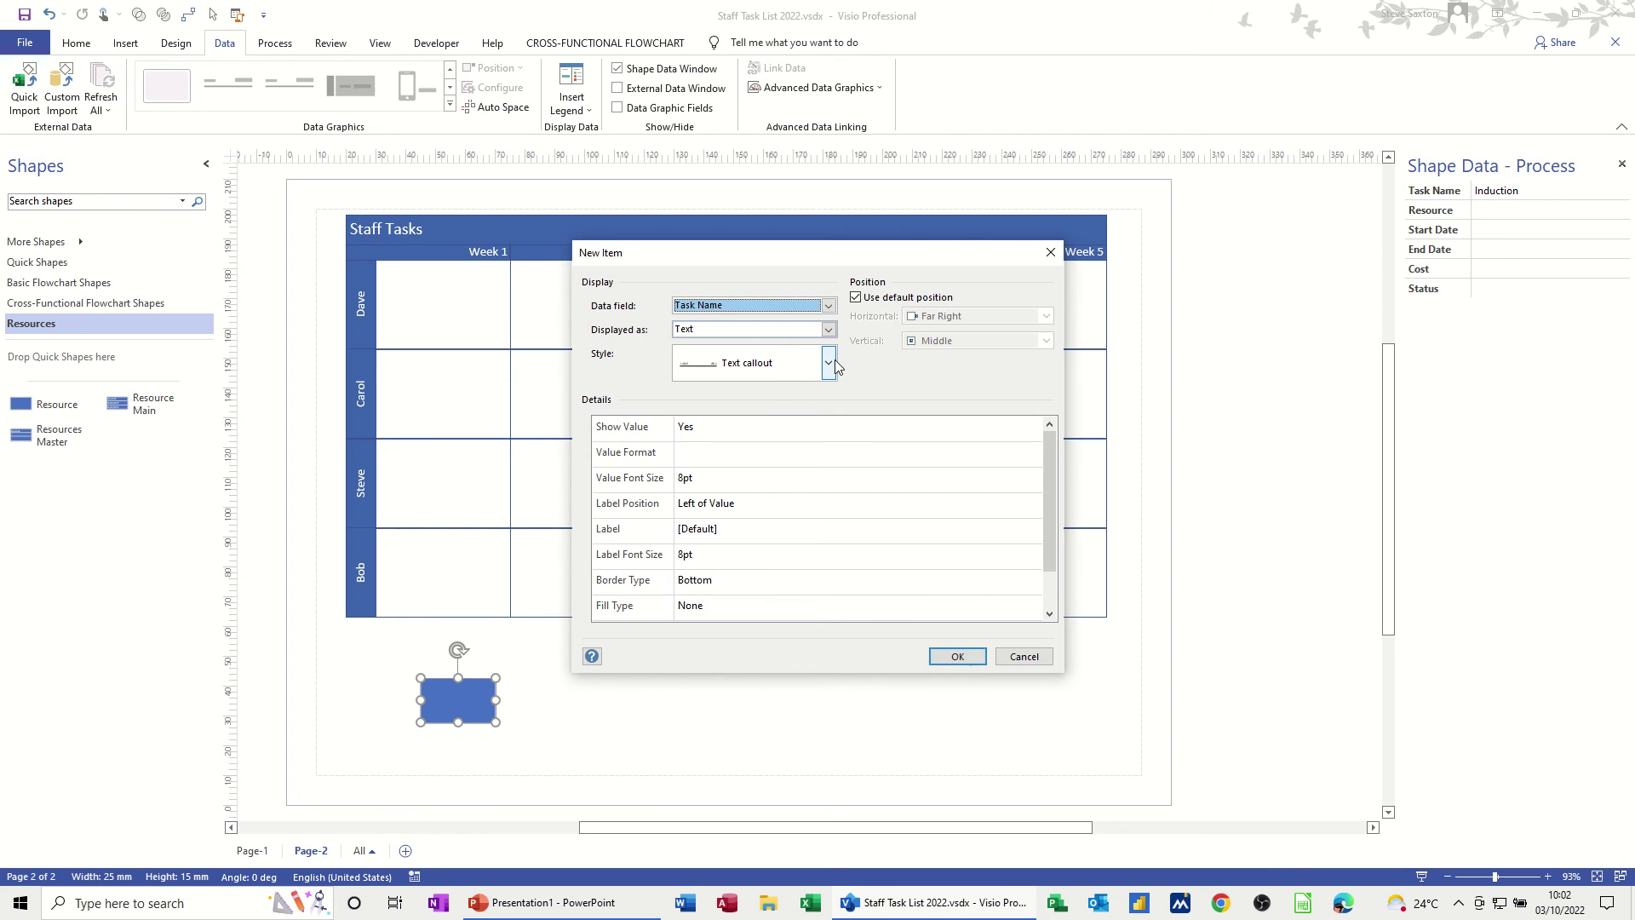
# Override the Task Name item's default position with Left and Top, set its label position to Not Shown, and confirm the item.
pyautogui.click(867, 301)
pyautogui.click(1043, 317)
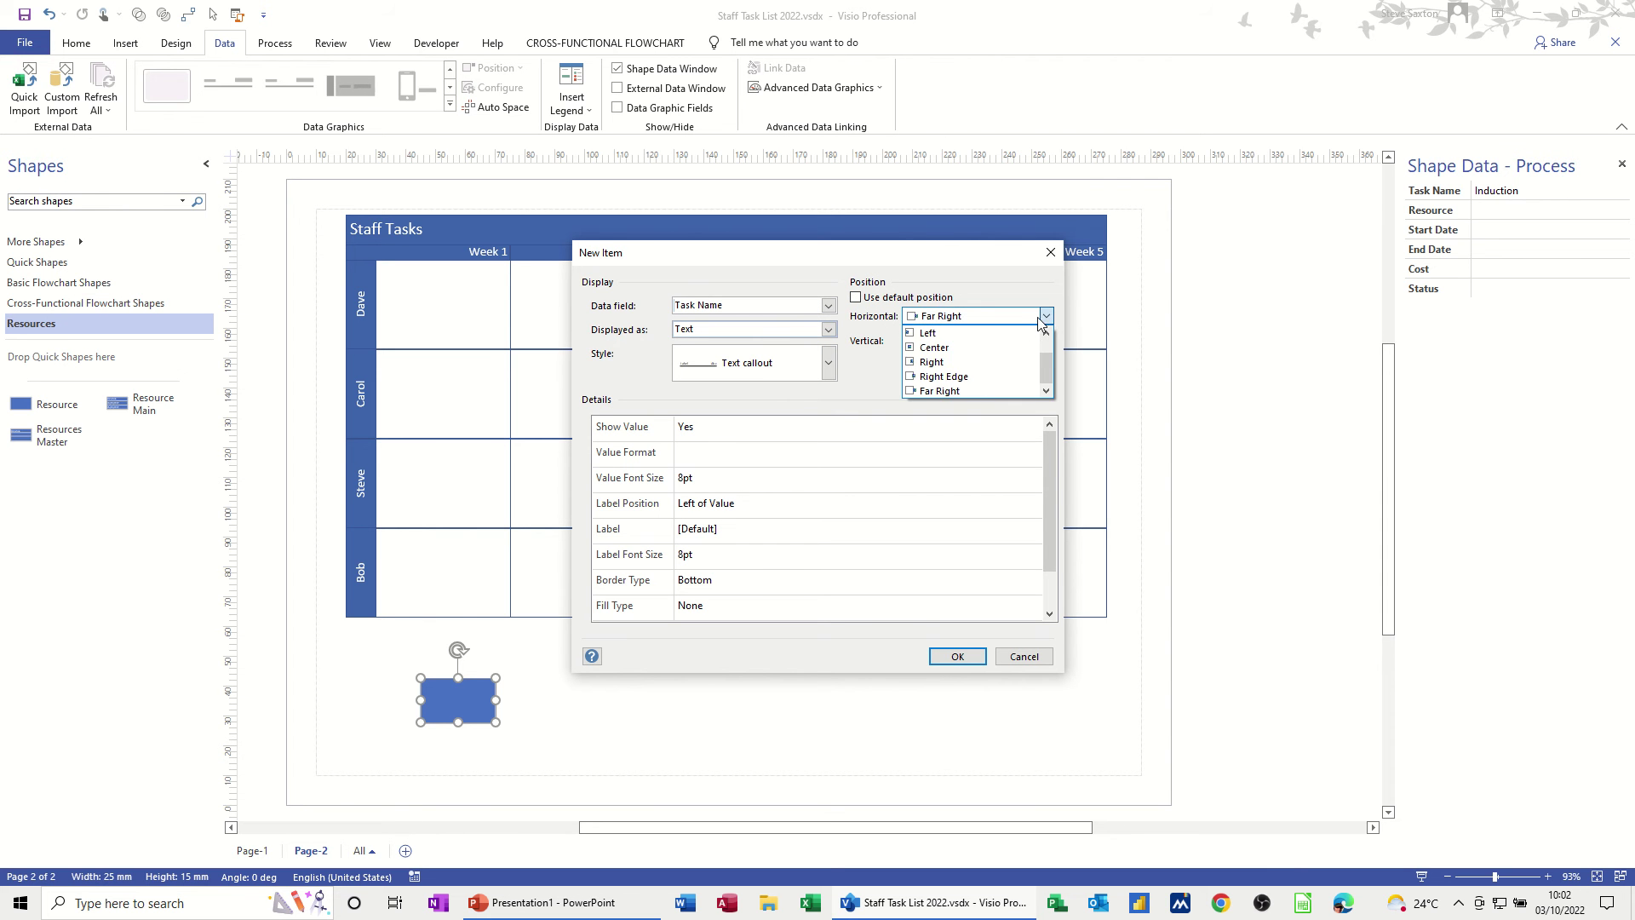
pyautogui.click(1010, 333)
pyautogui.click(1013, 342)
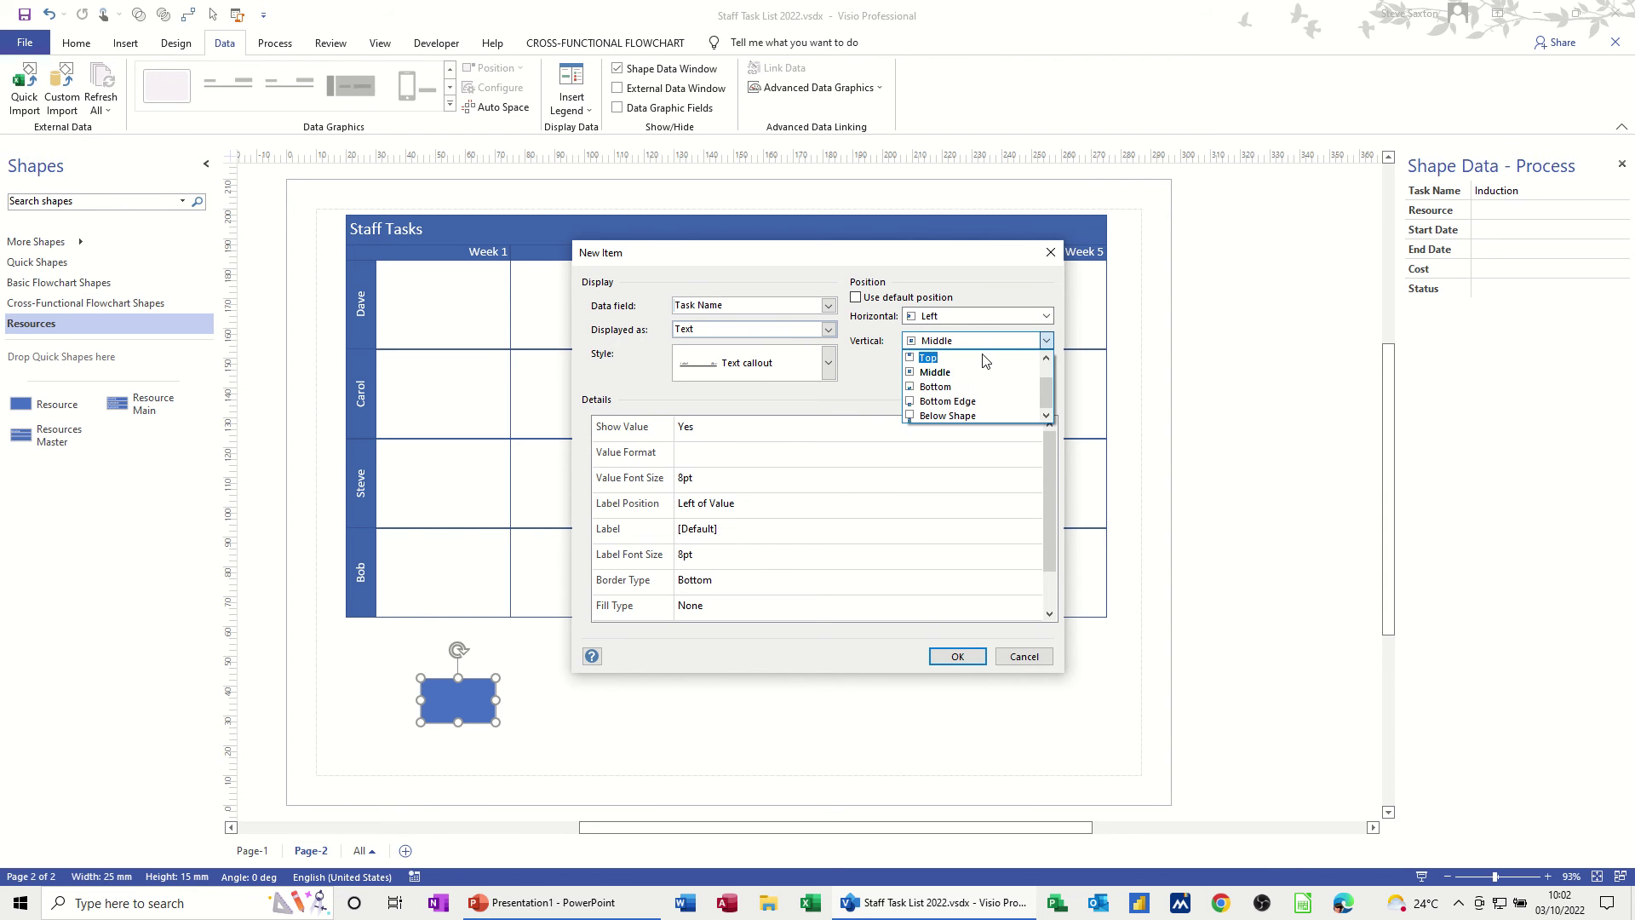
pyautogui.click(983, 359)
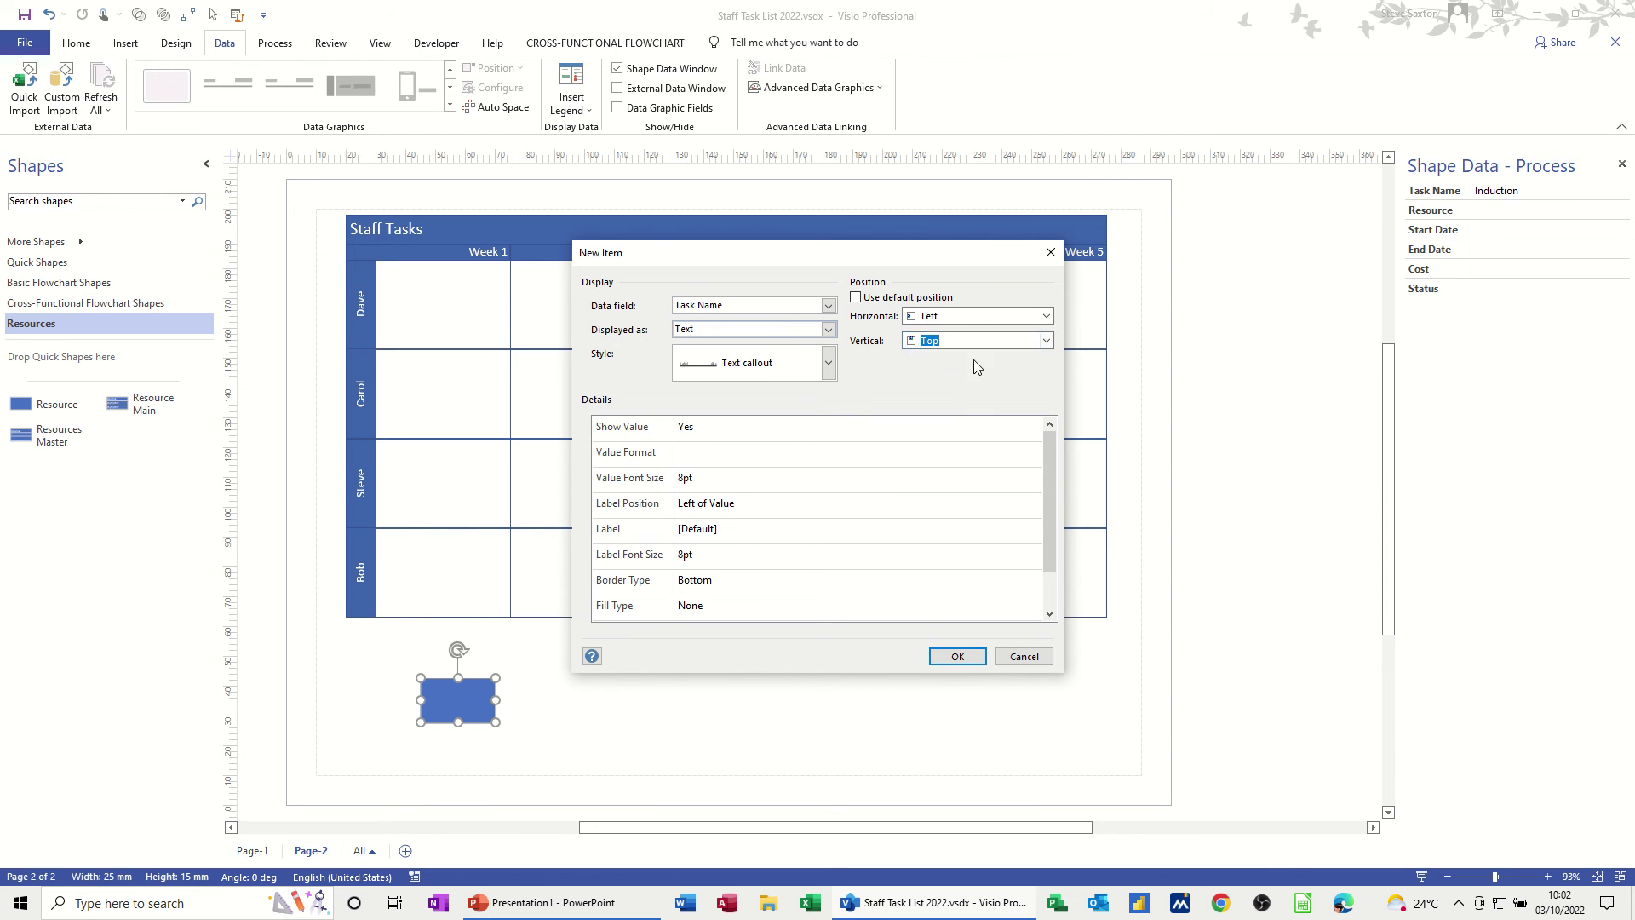
pyautogui.click(725, 506)
pyautogui.click(1034, 501)
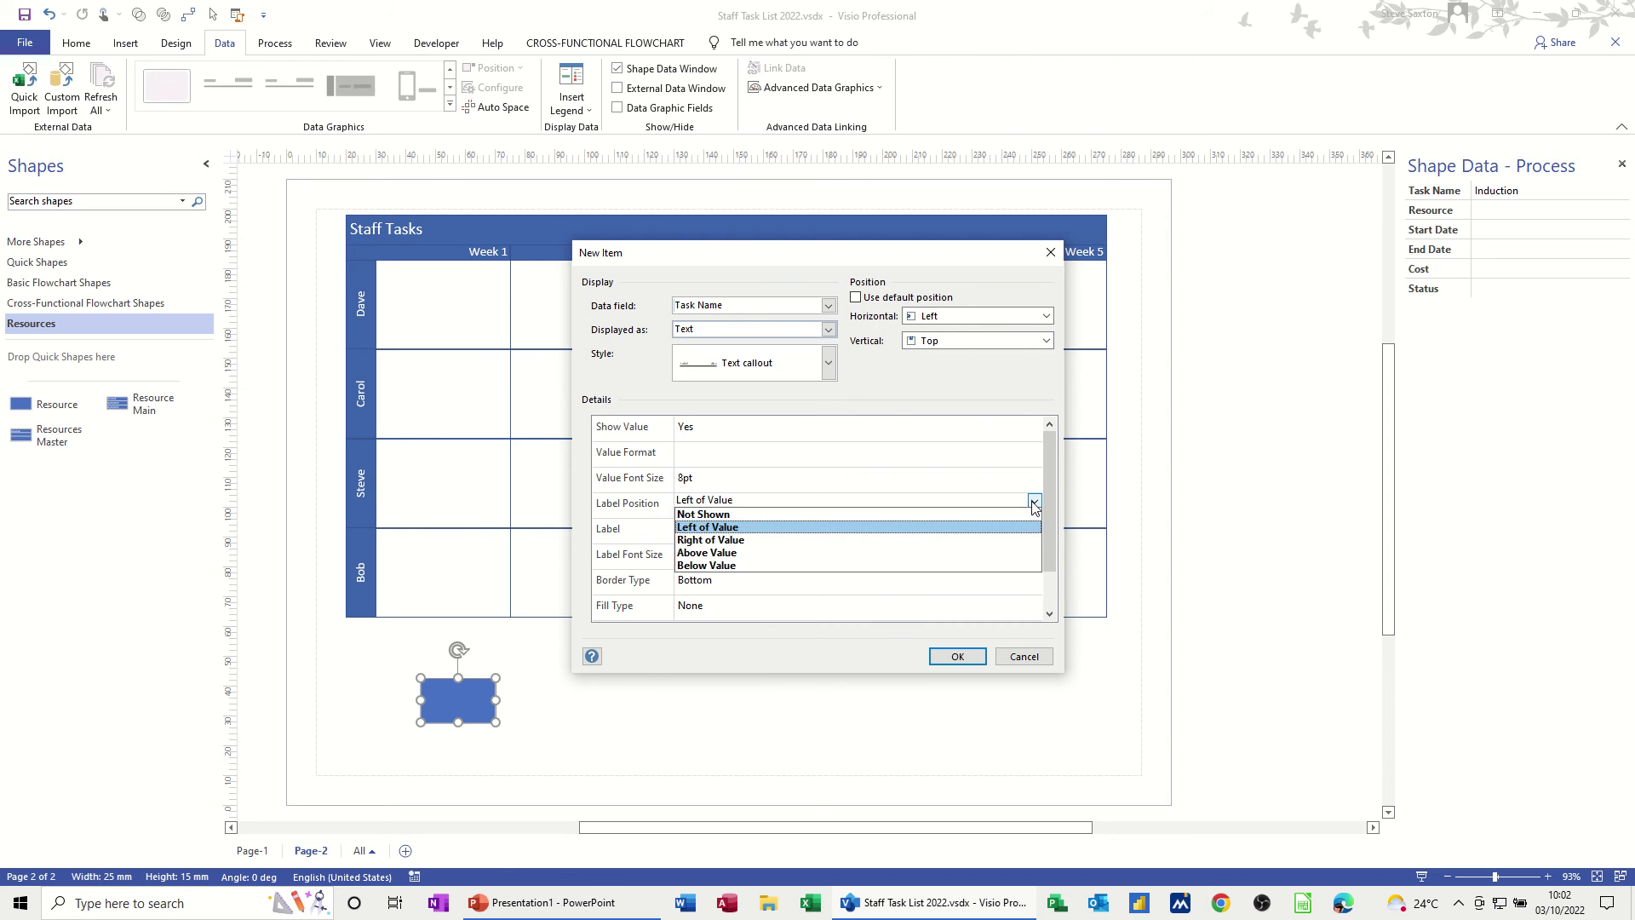
pyautogui.click(938, 512)
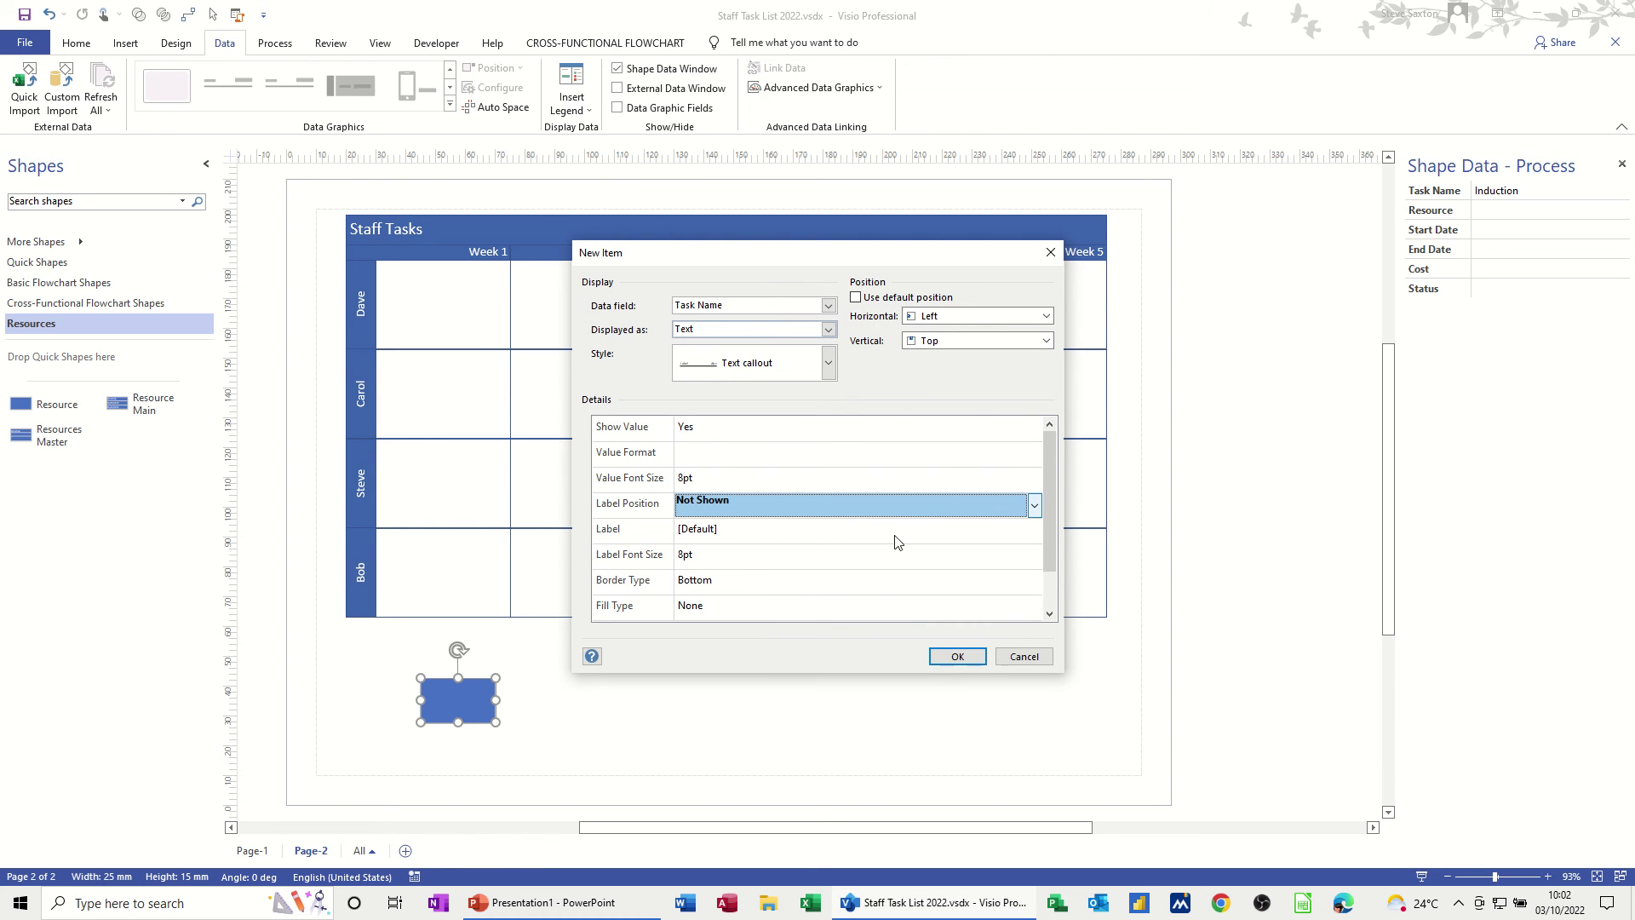
pyautogui.click(956, 656)
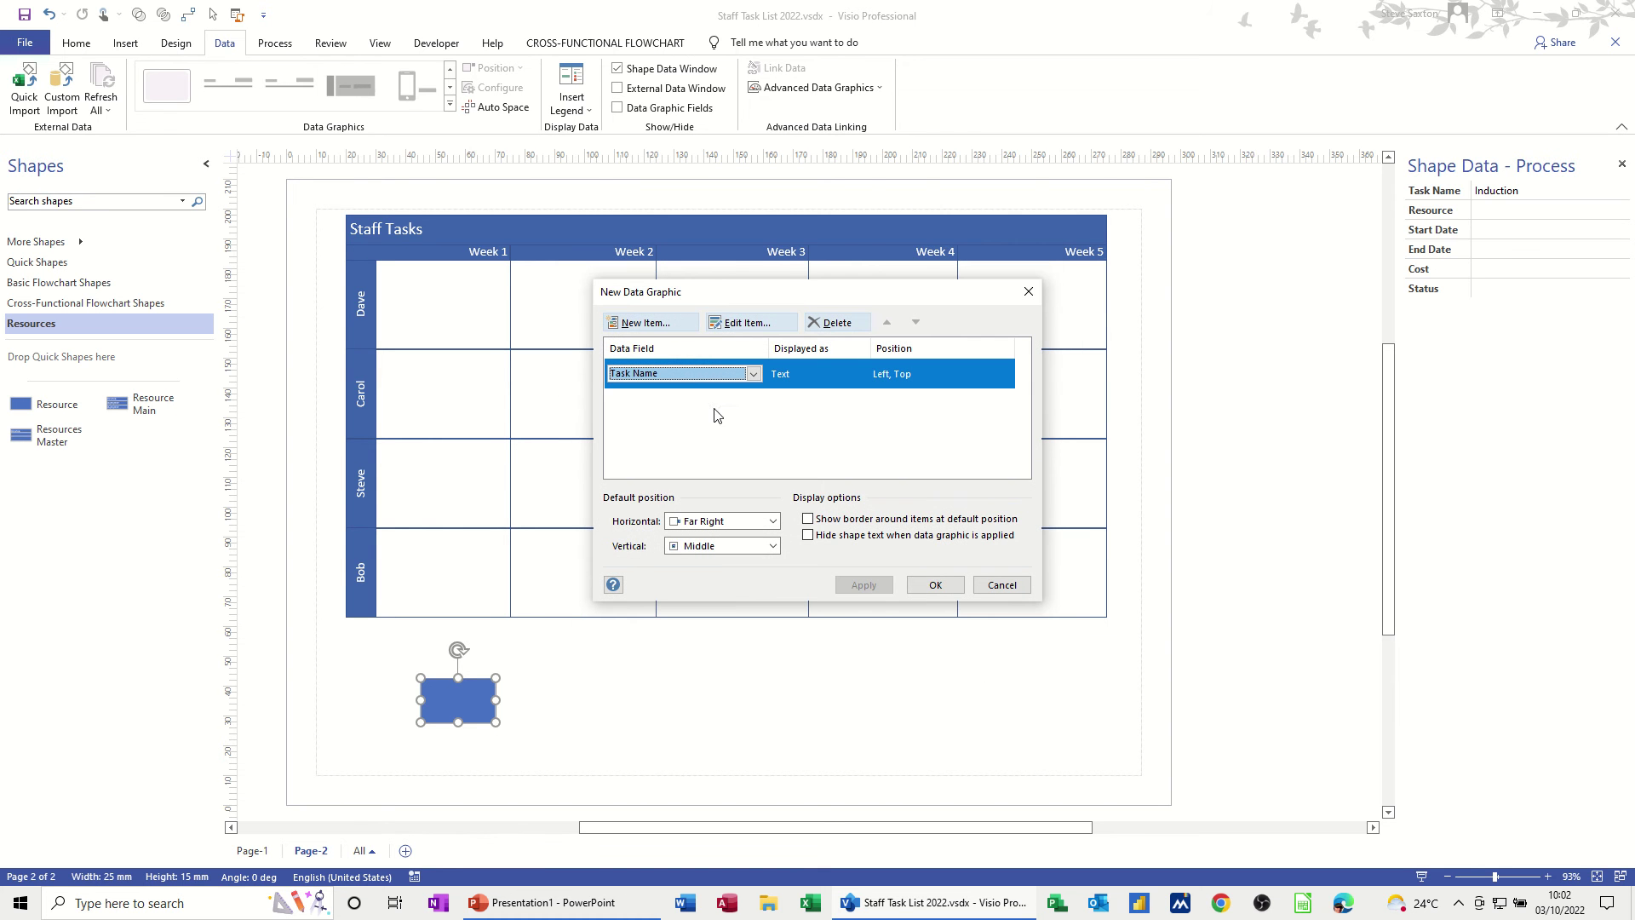
# Add a second item to the data graphic that displays the Start Date field as Text.
pyautogui.click(645, 323)
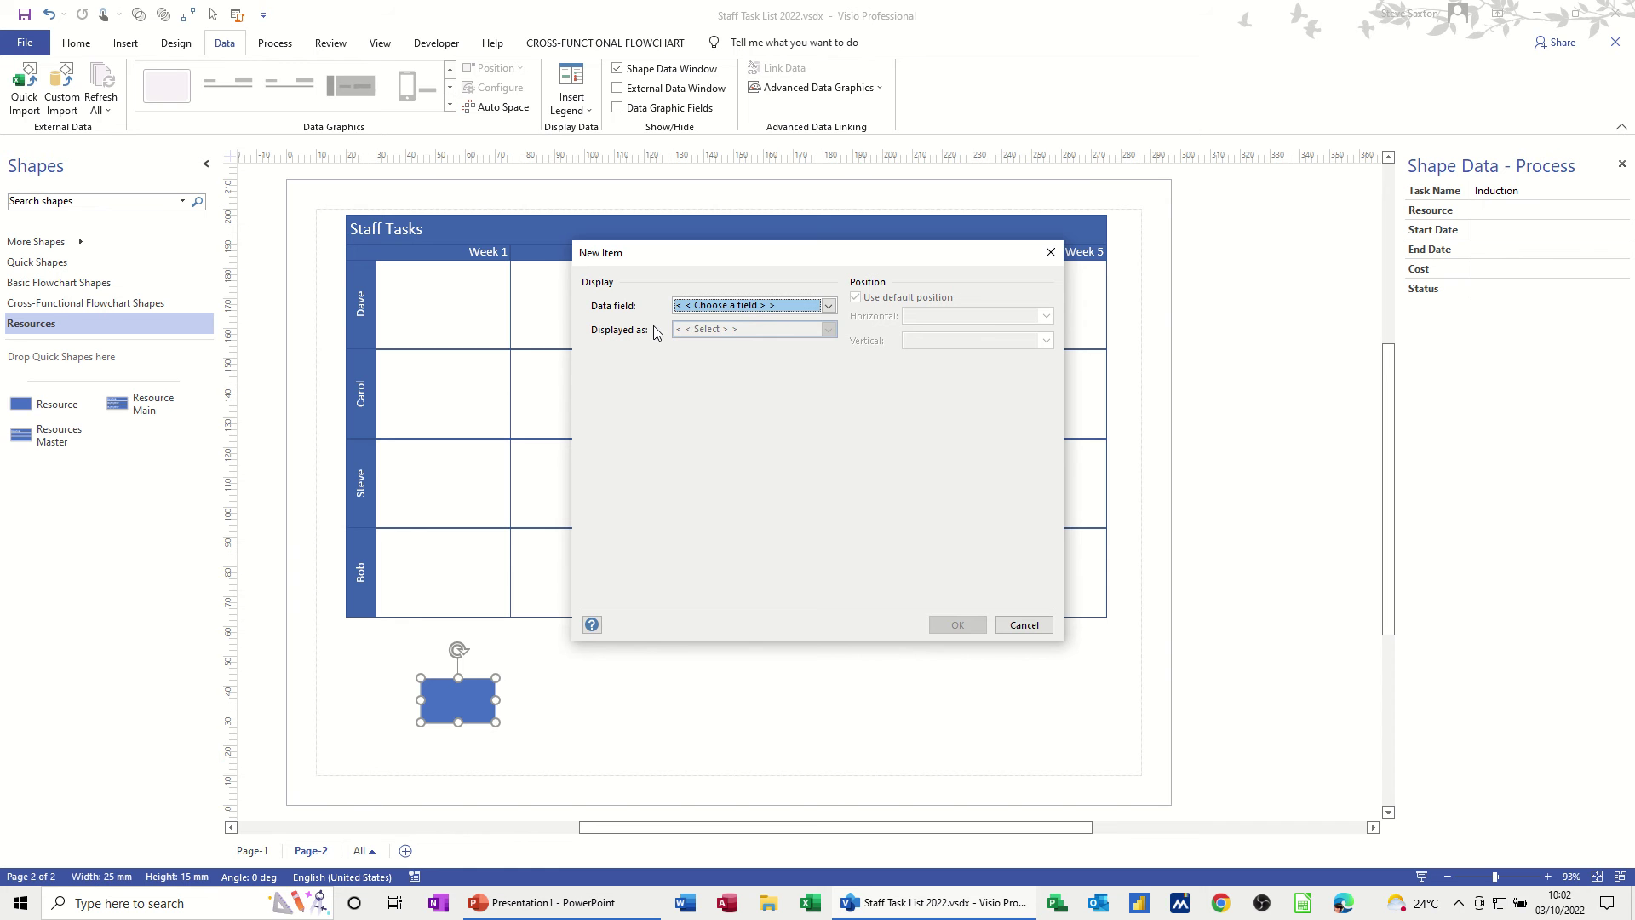
pyautogui.click(831, 308)
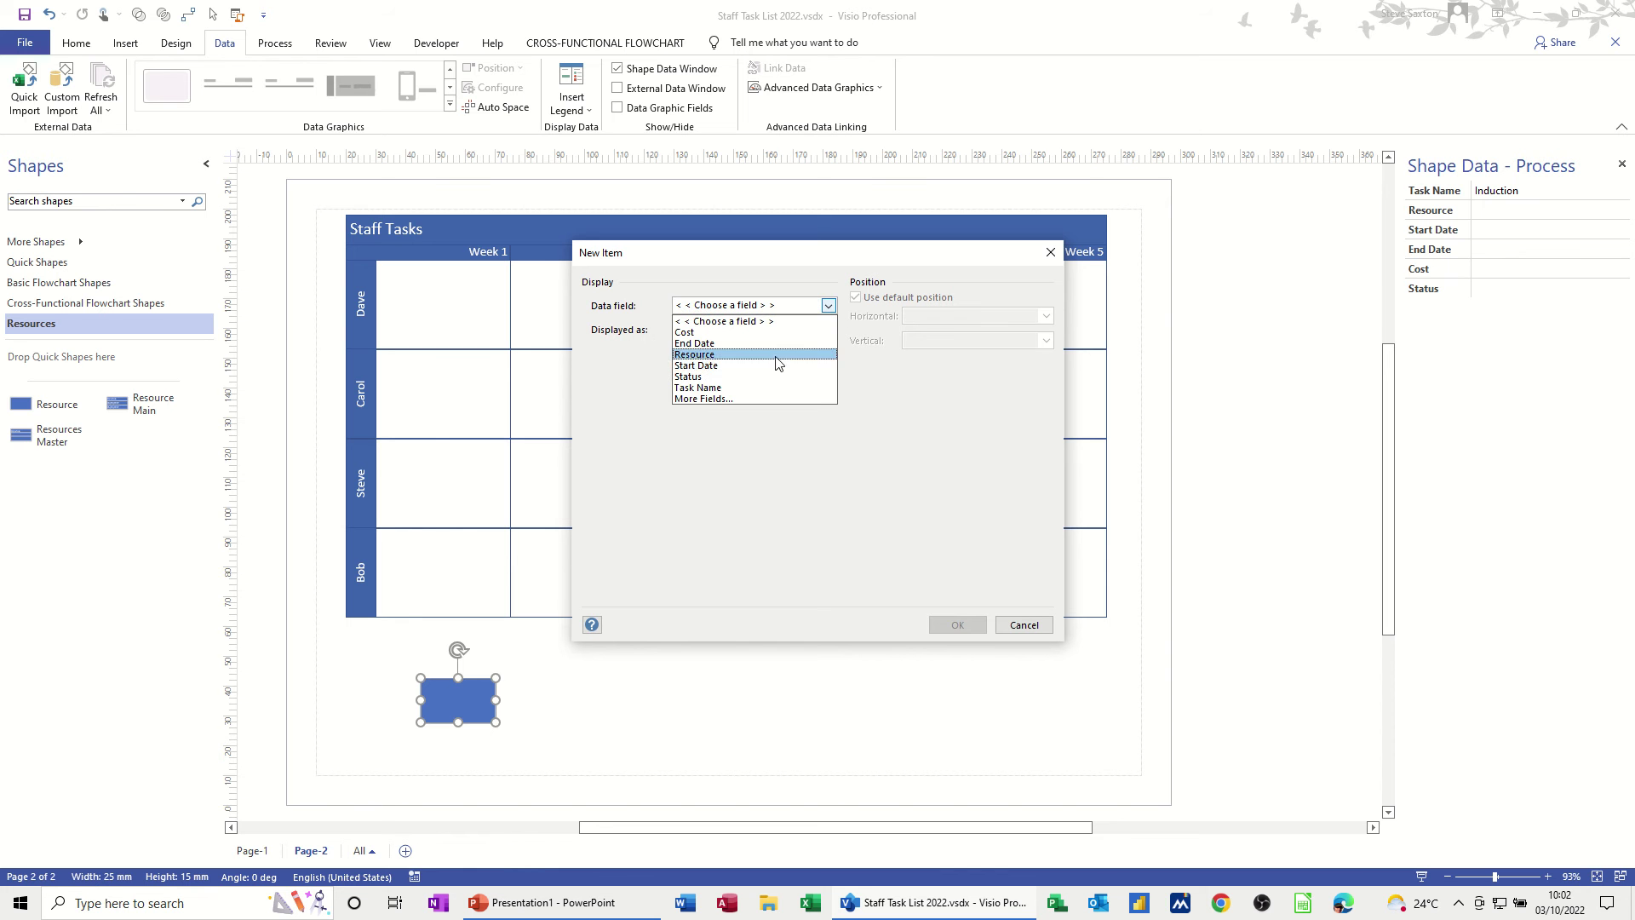
pyautogui.click(764, 361)
pyautogui.click(828, 330)
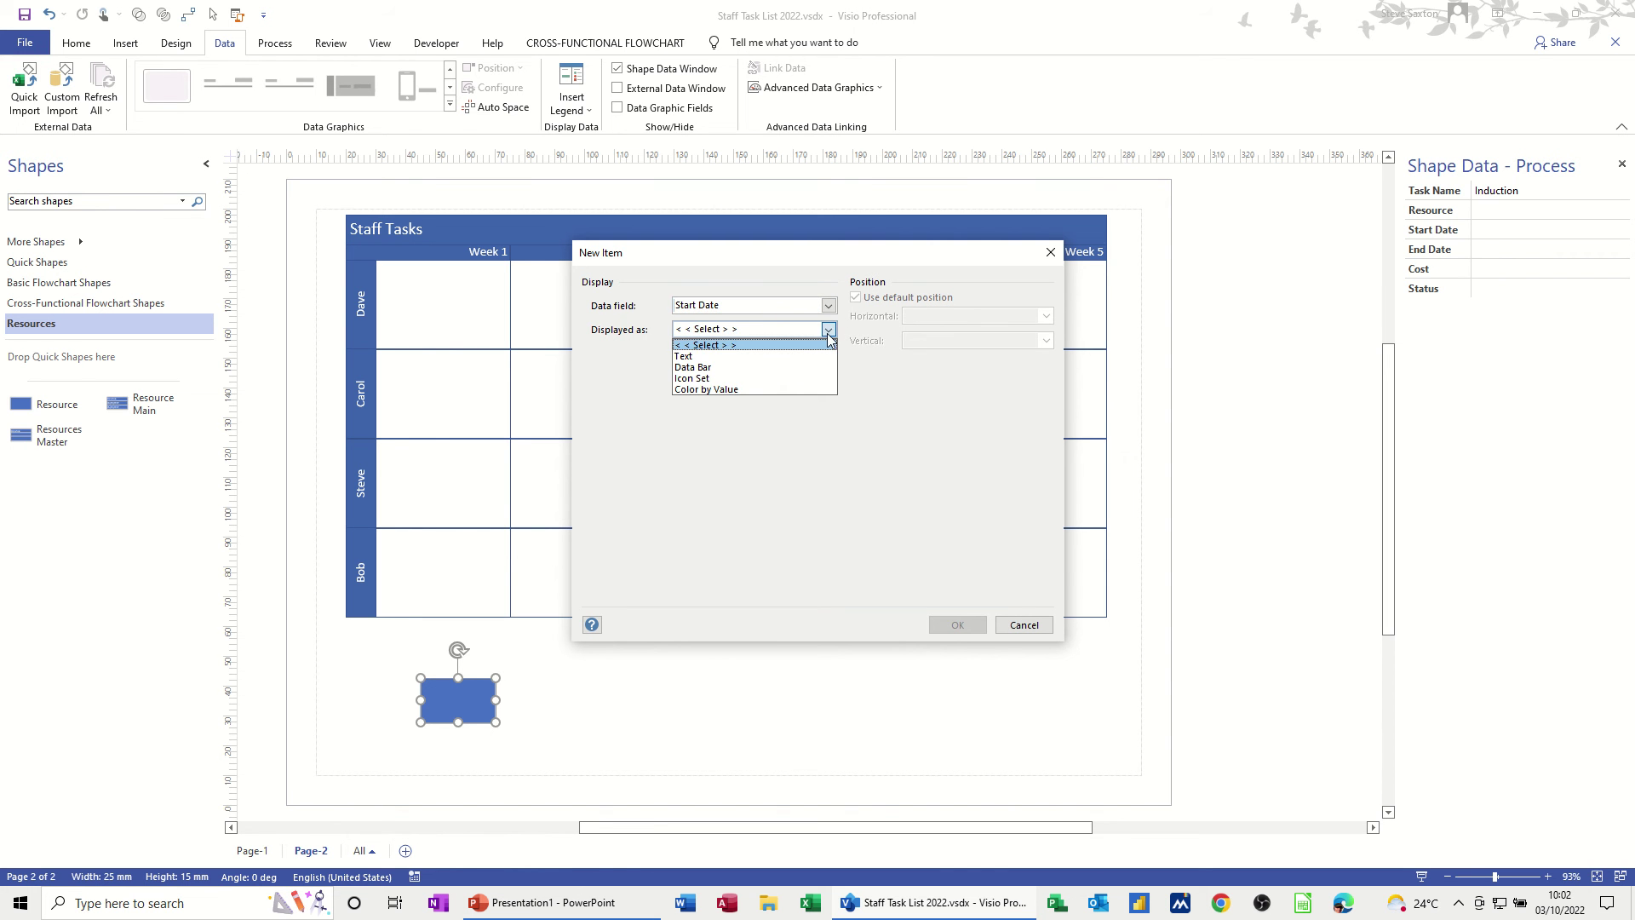
pyautogui.click(804, 354)
# Override the Start Date item's default position with horizontal Left, set its label position to Not Shown, and confirm the item.
pyautogui.click(856, 298)
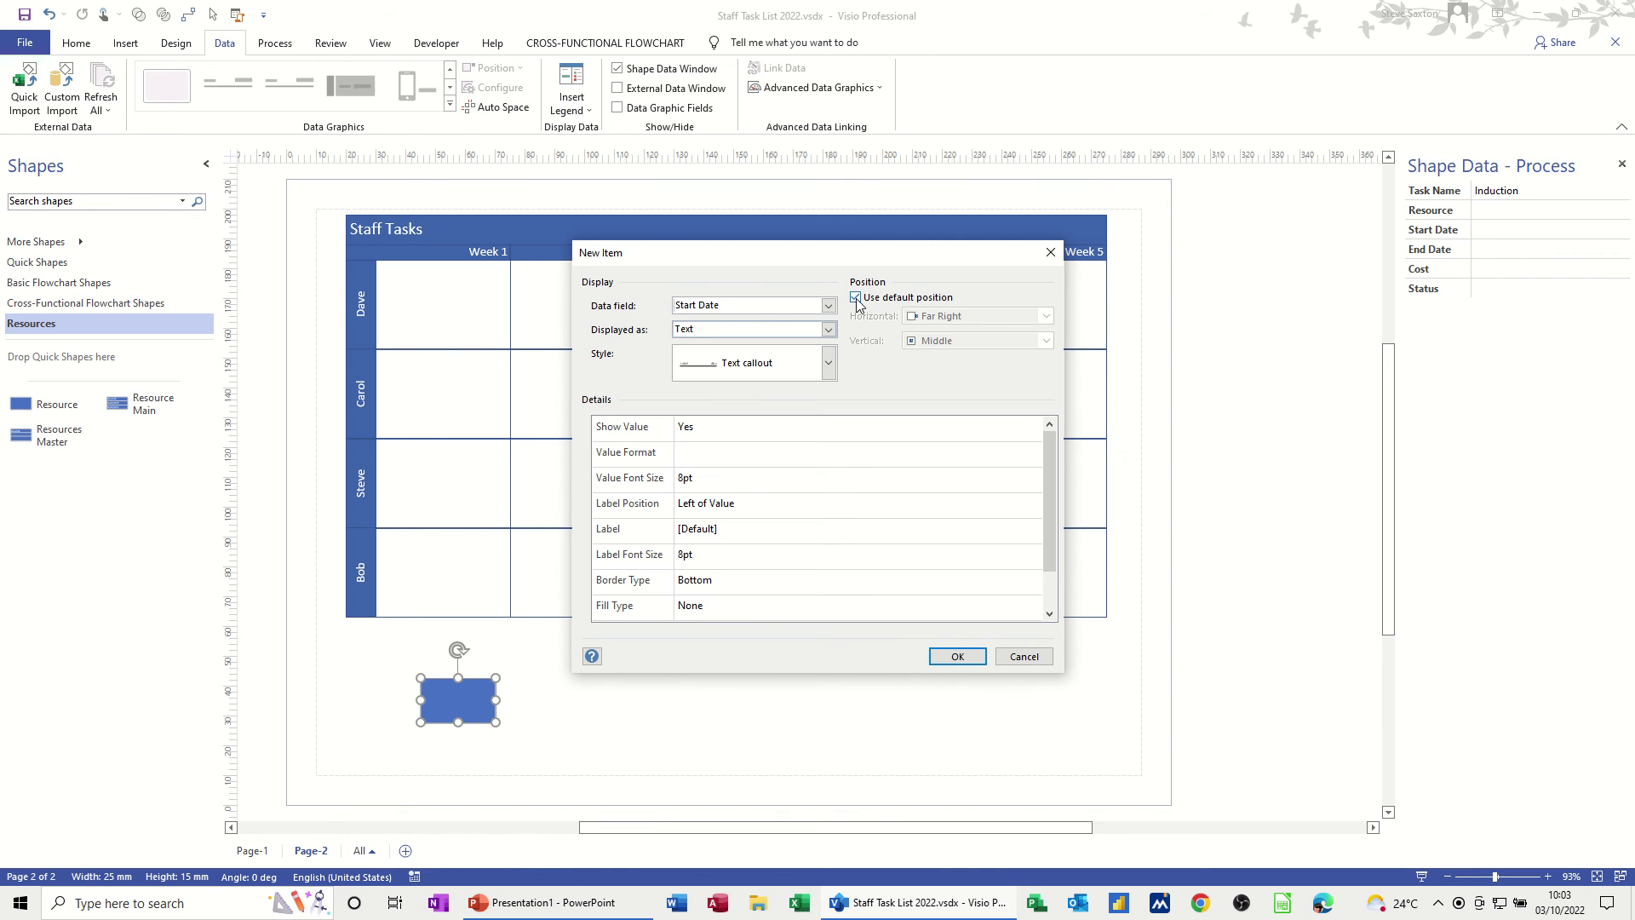
pyautogui.click(1044, 322)
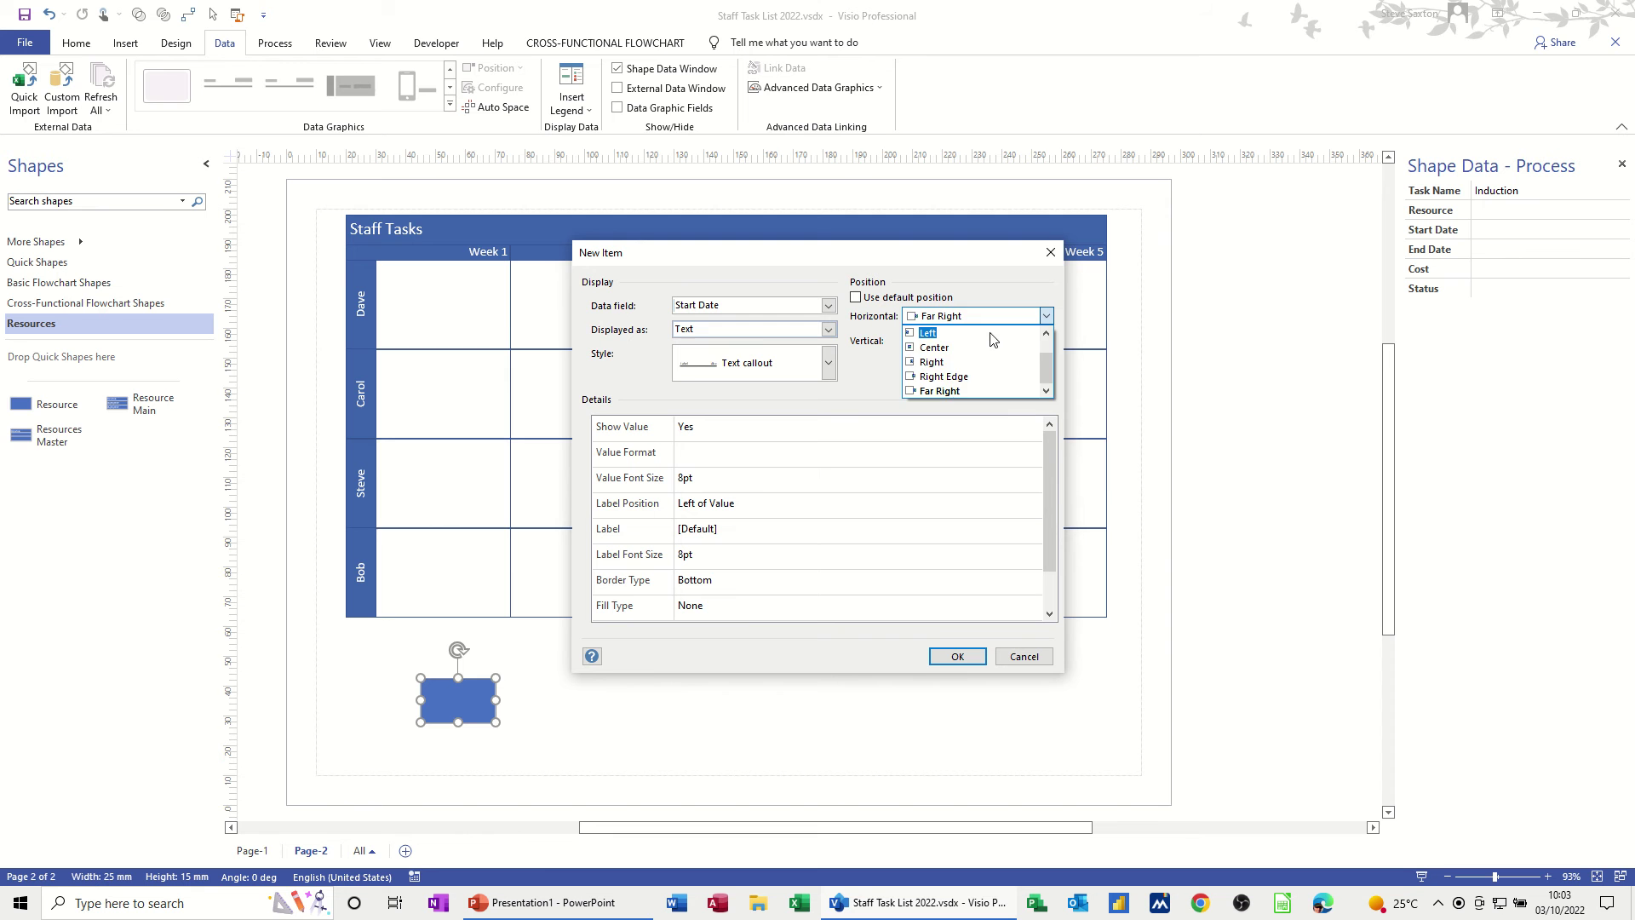
pyautogui.click(992, 333)
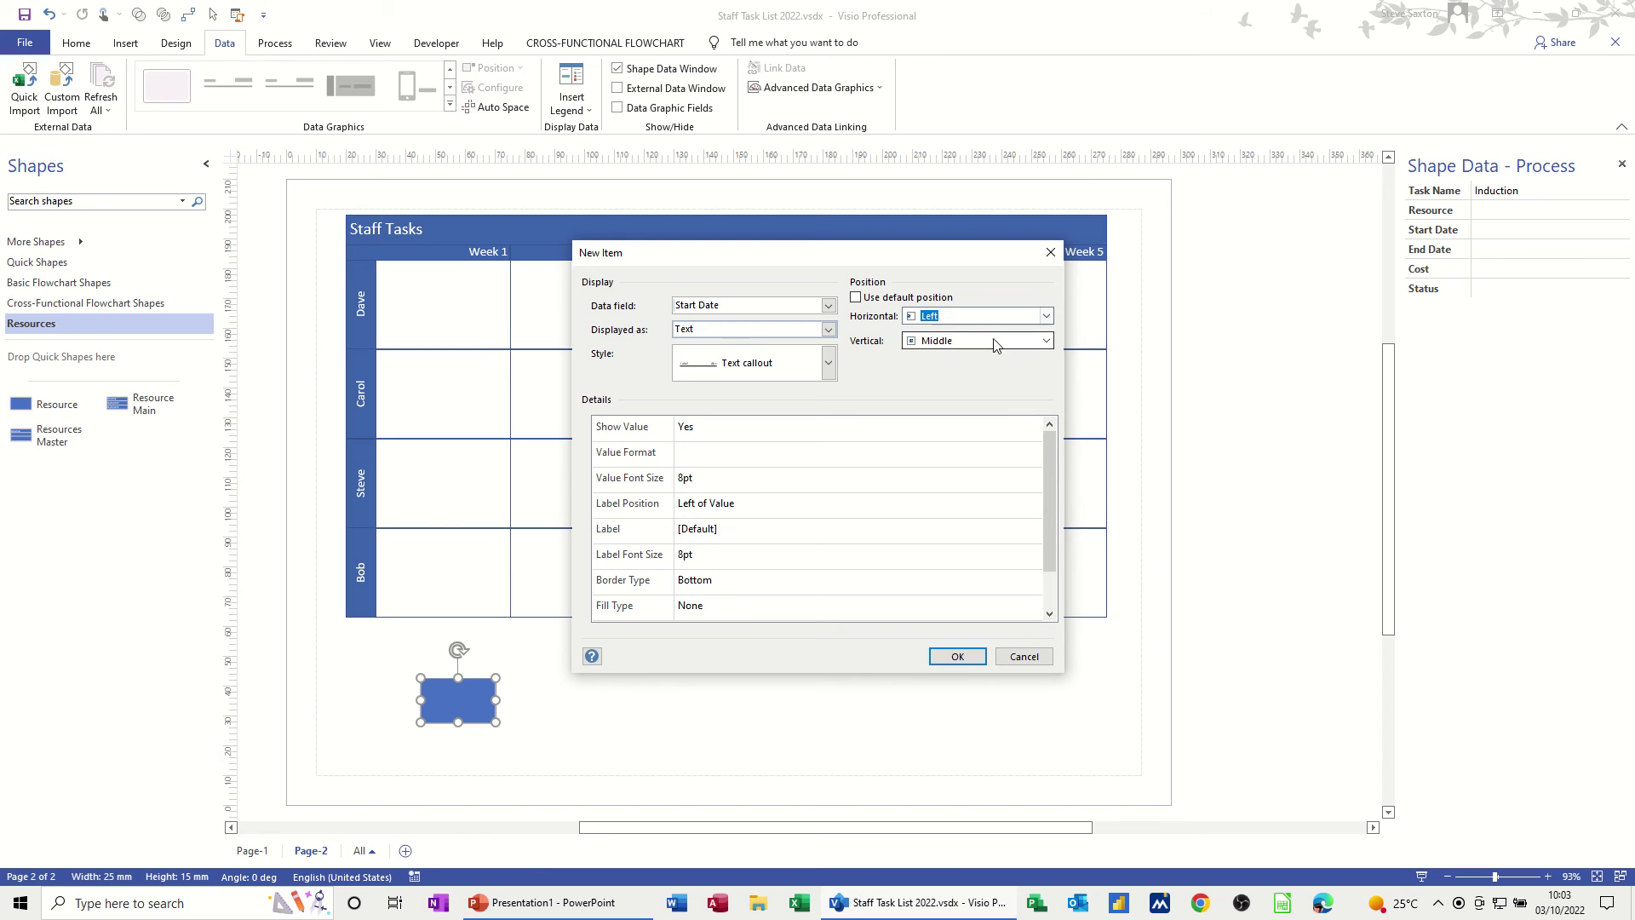
pyautogui.click(753, 508)
pyautogui.click(1035, 502)
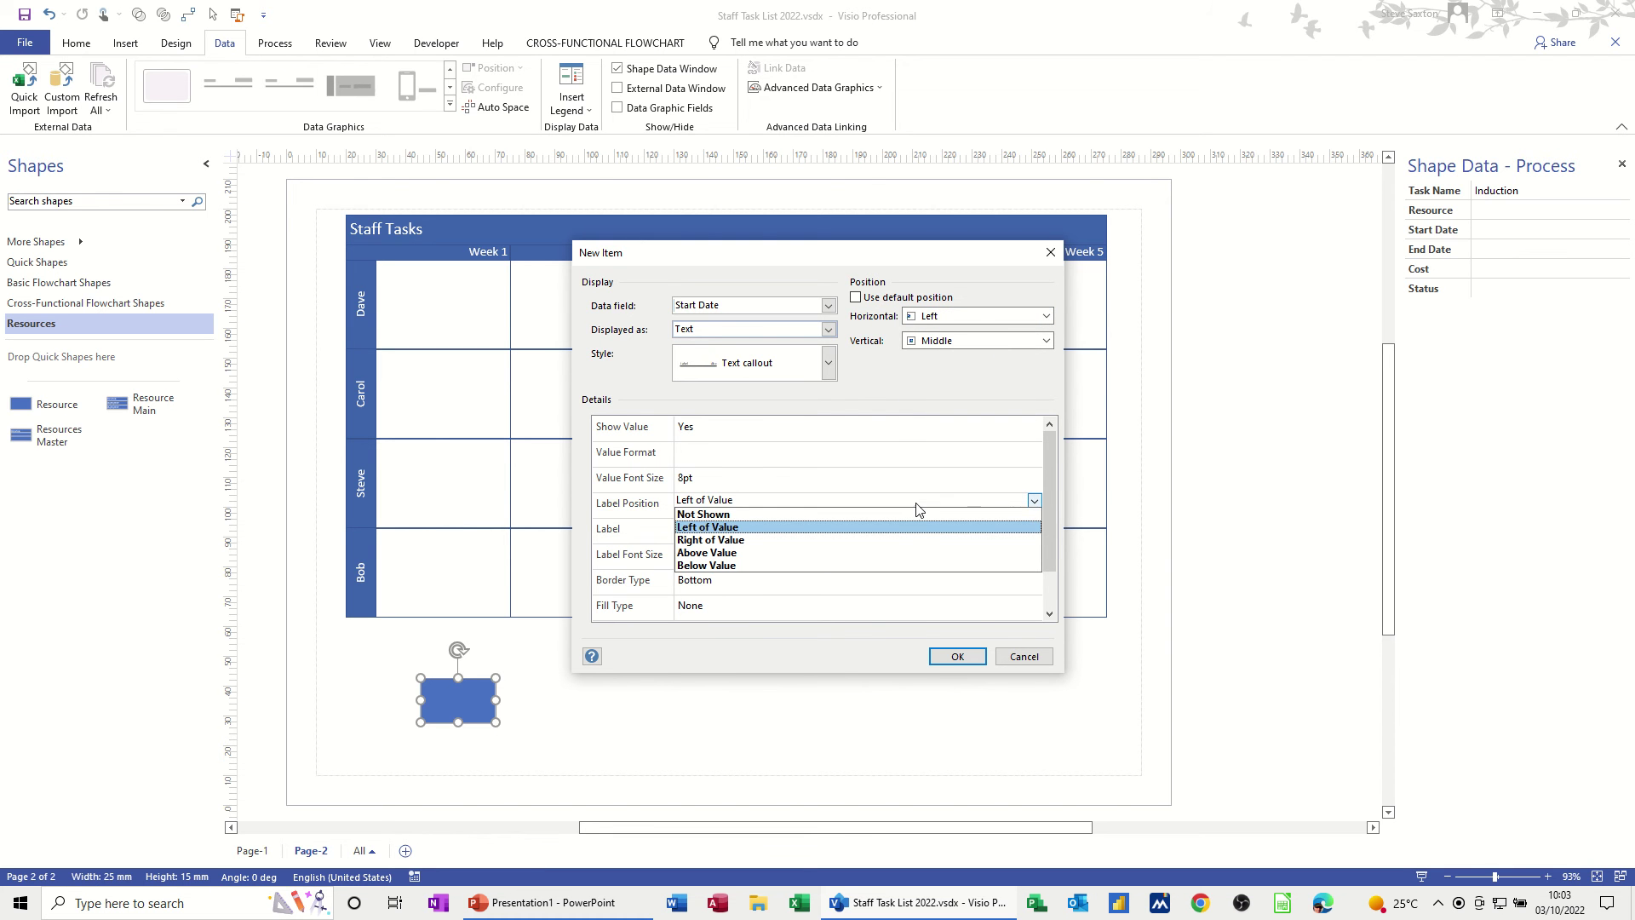
pyautogui.click(902, 511)
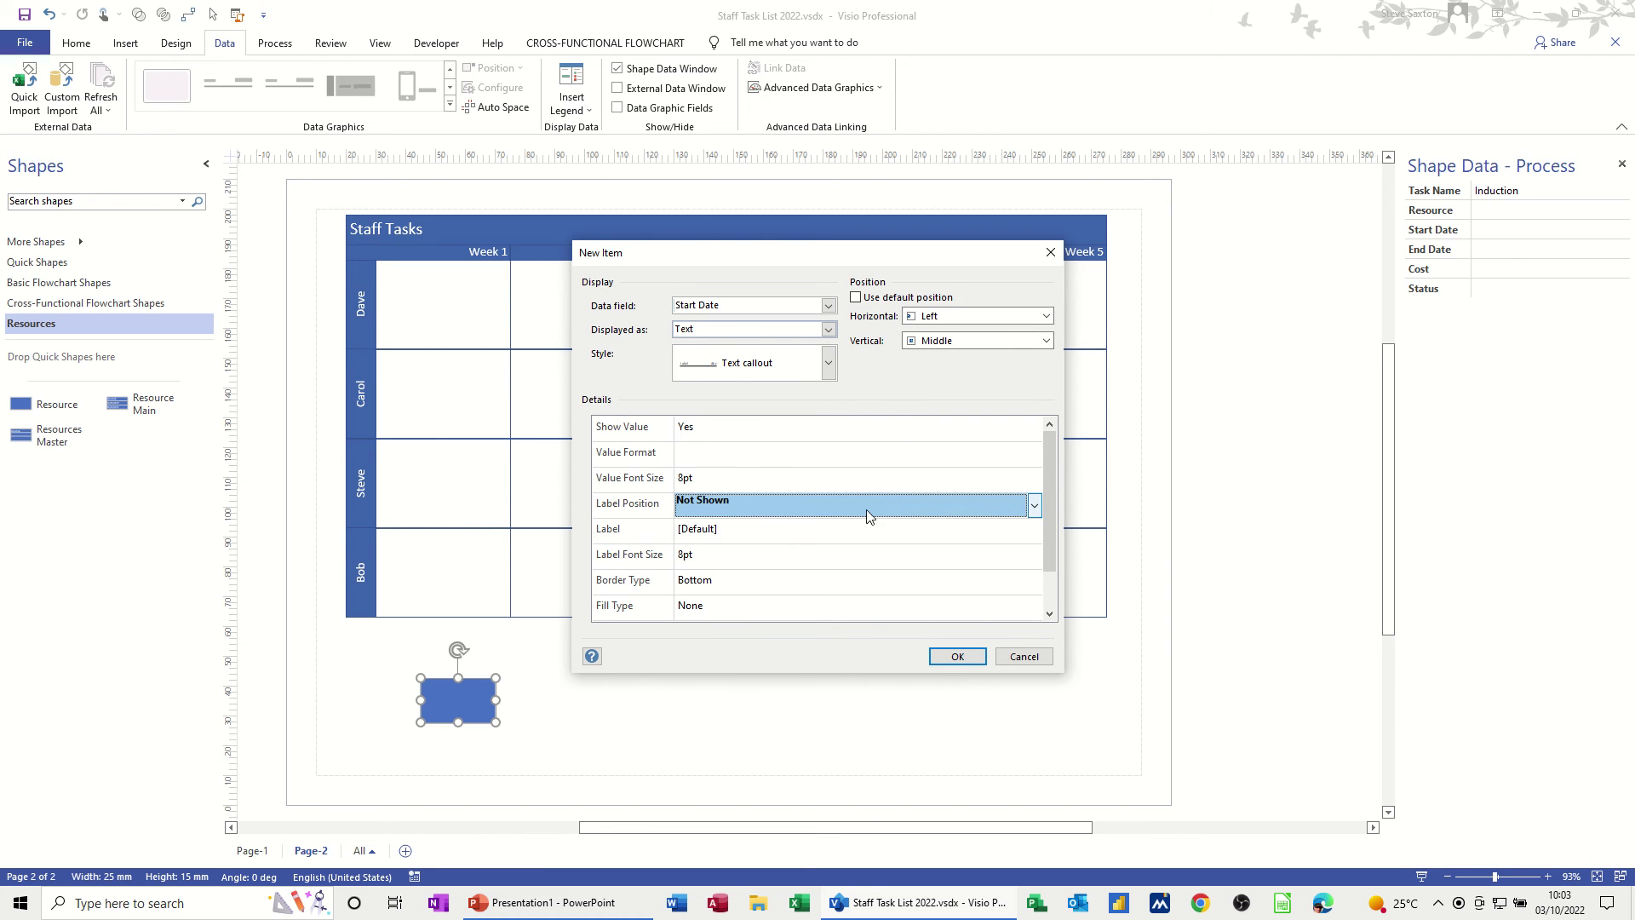
pyautogui.click(958, 656)
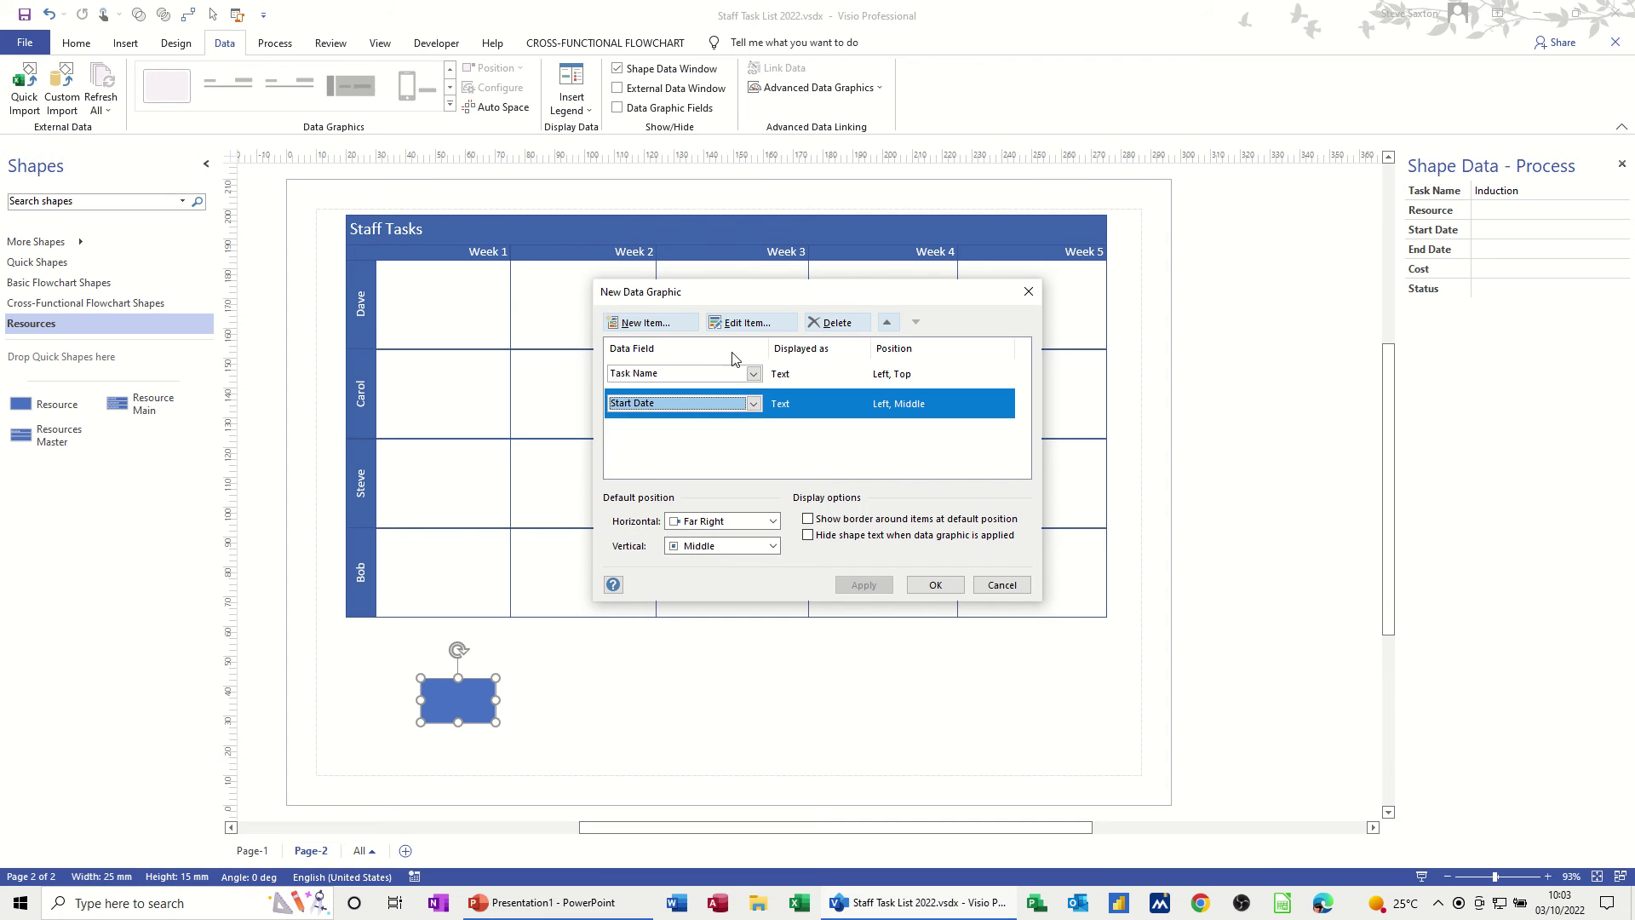
# Add a third item to the data graphic that displays the End Date field as Text.
pyautogui.click(680, 327)
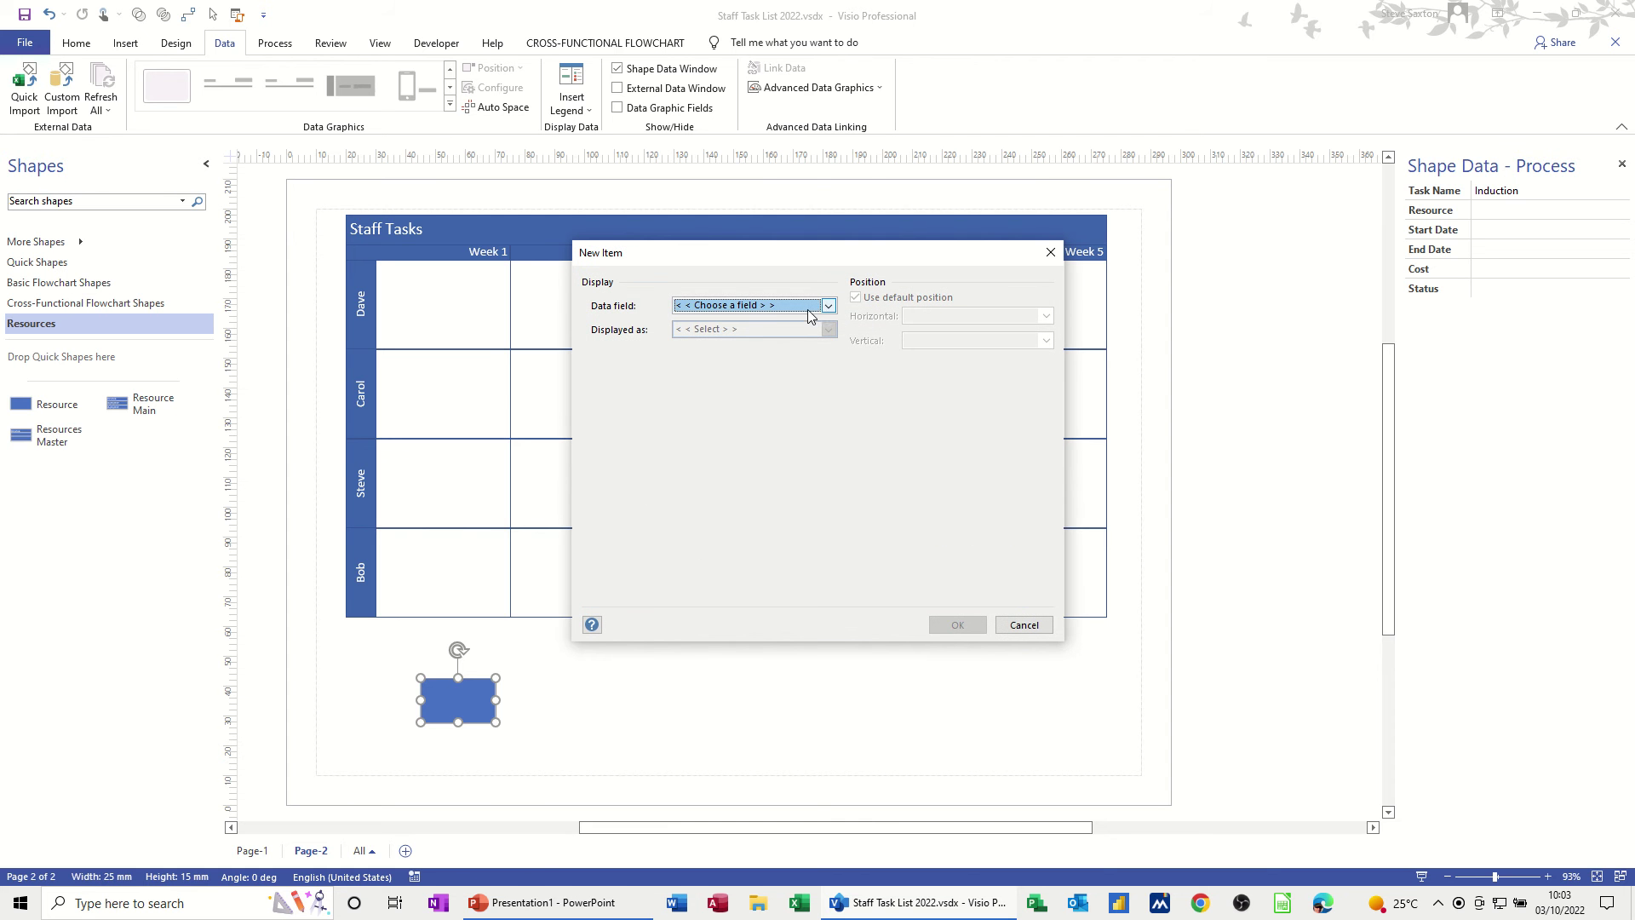
pyautogui.click(828, 307)
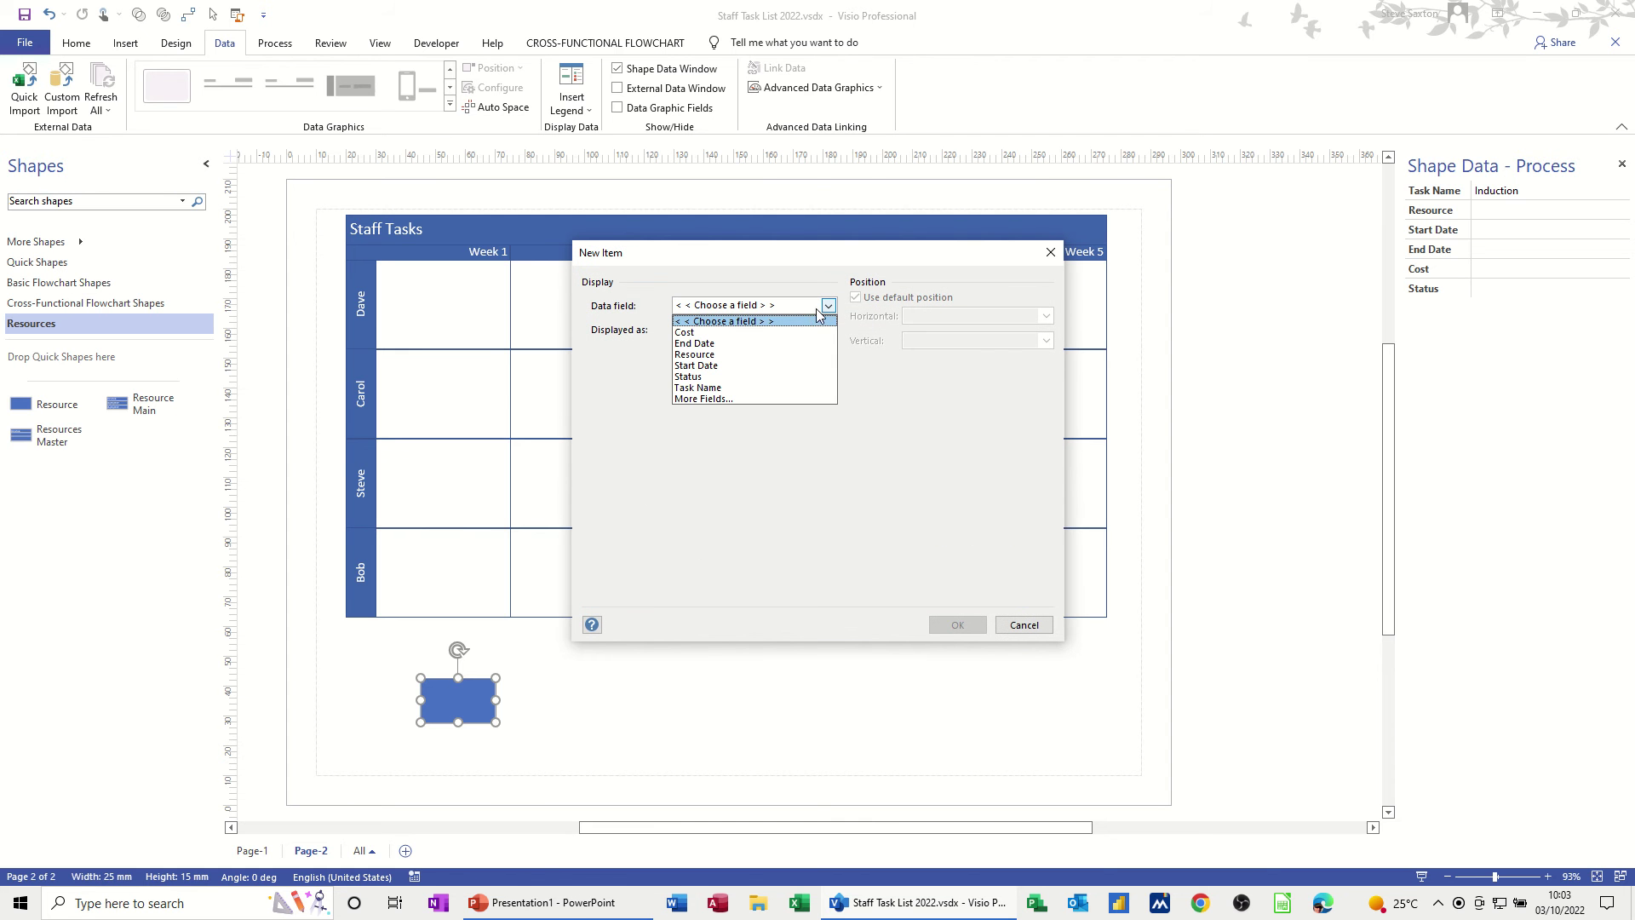
pyautogui.click(744, 342)
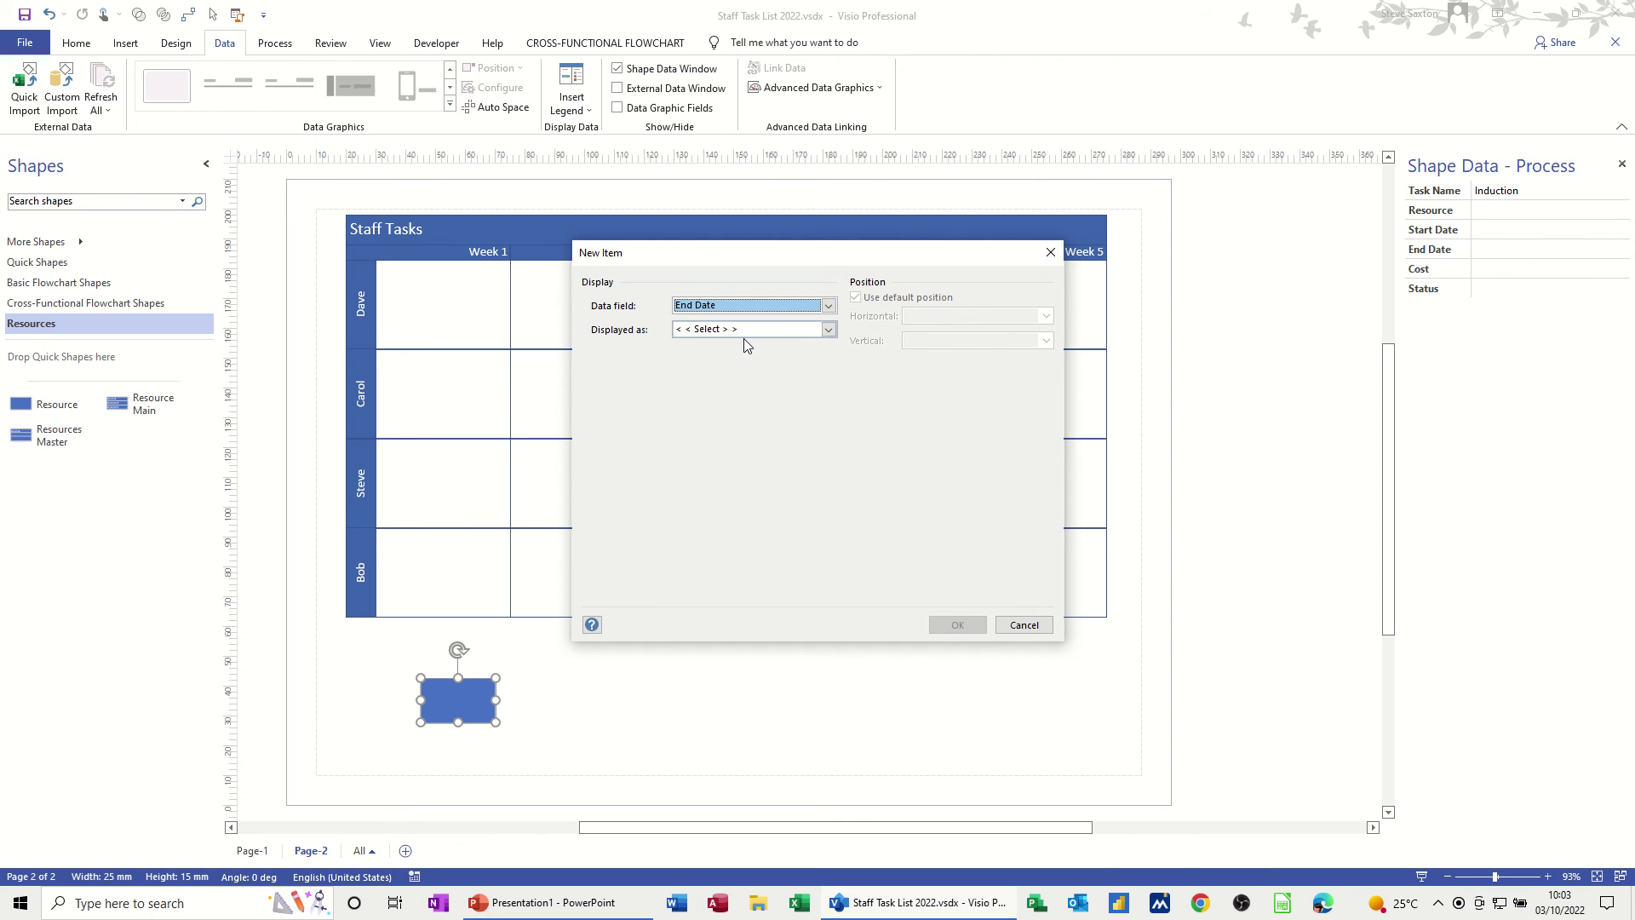
pyautogui.click(829, 330)
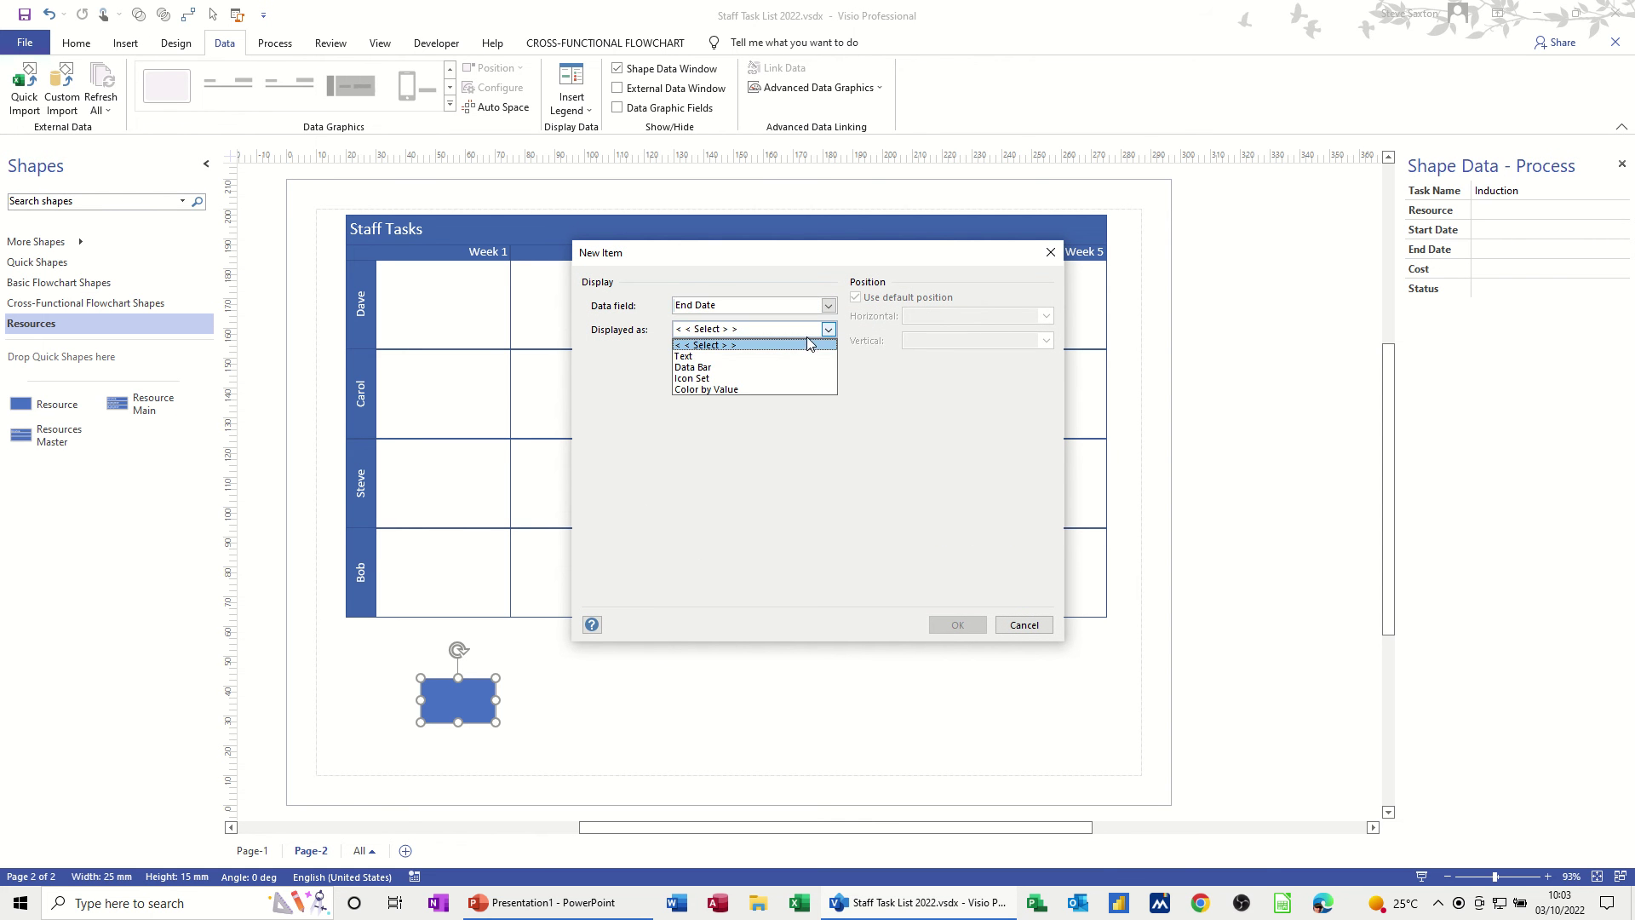
pyautogui.click(759, 356)
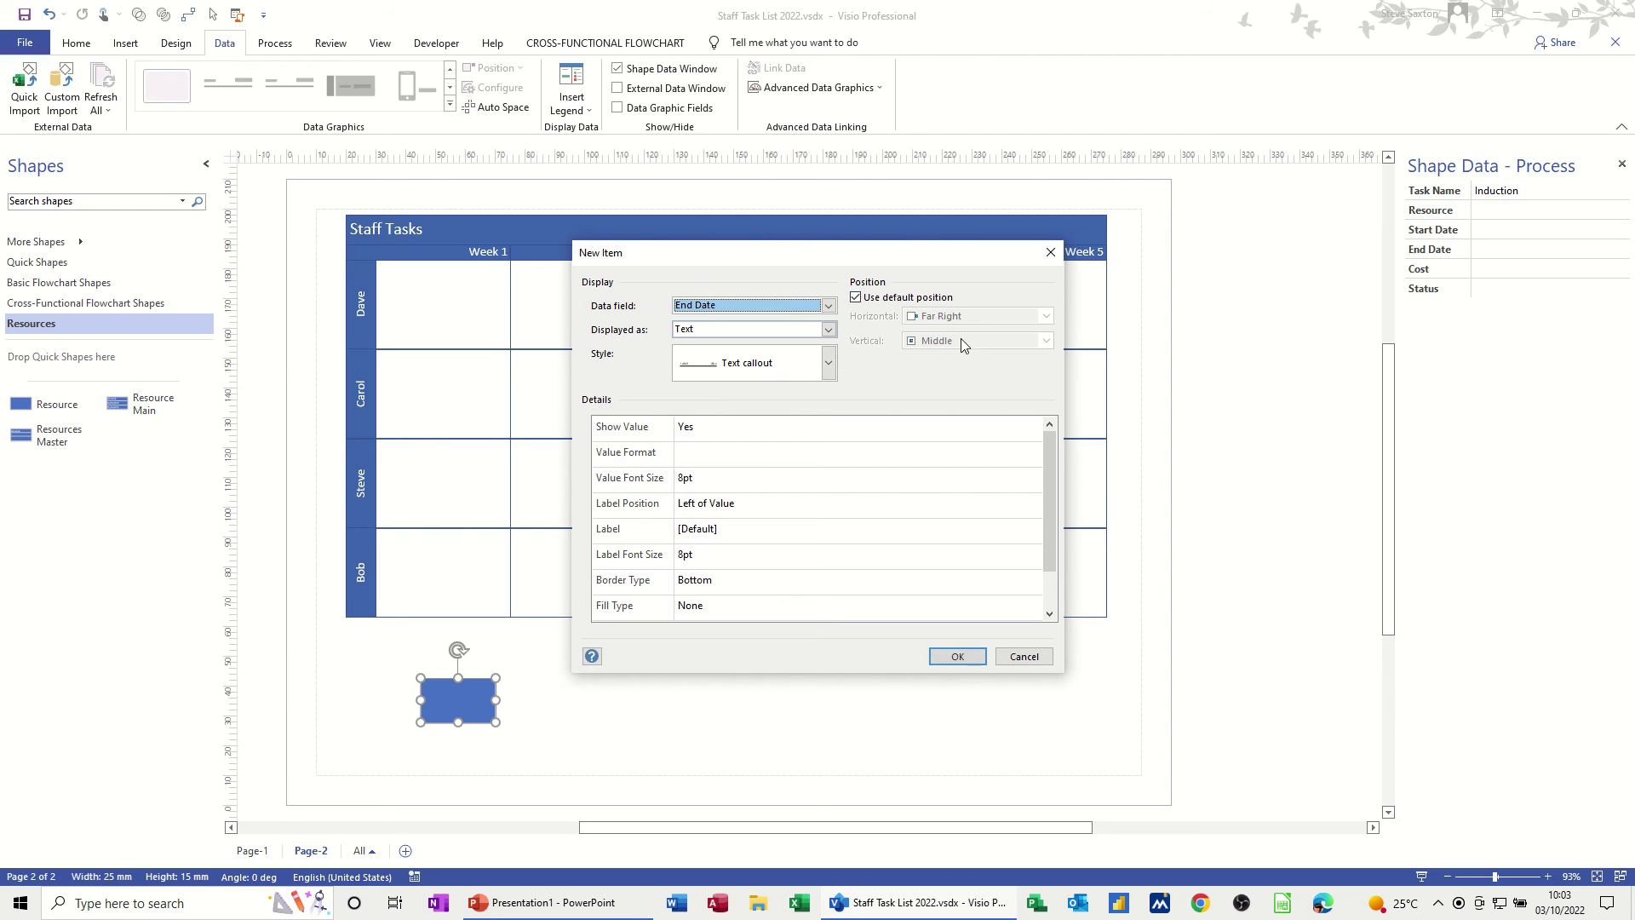
# Override the End Date item's default position with horizontal Left and vertical Bottom.
pyautogui.click(856, 299)
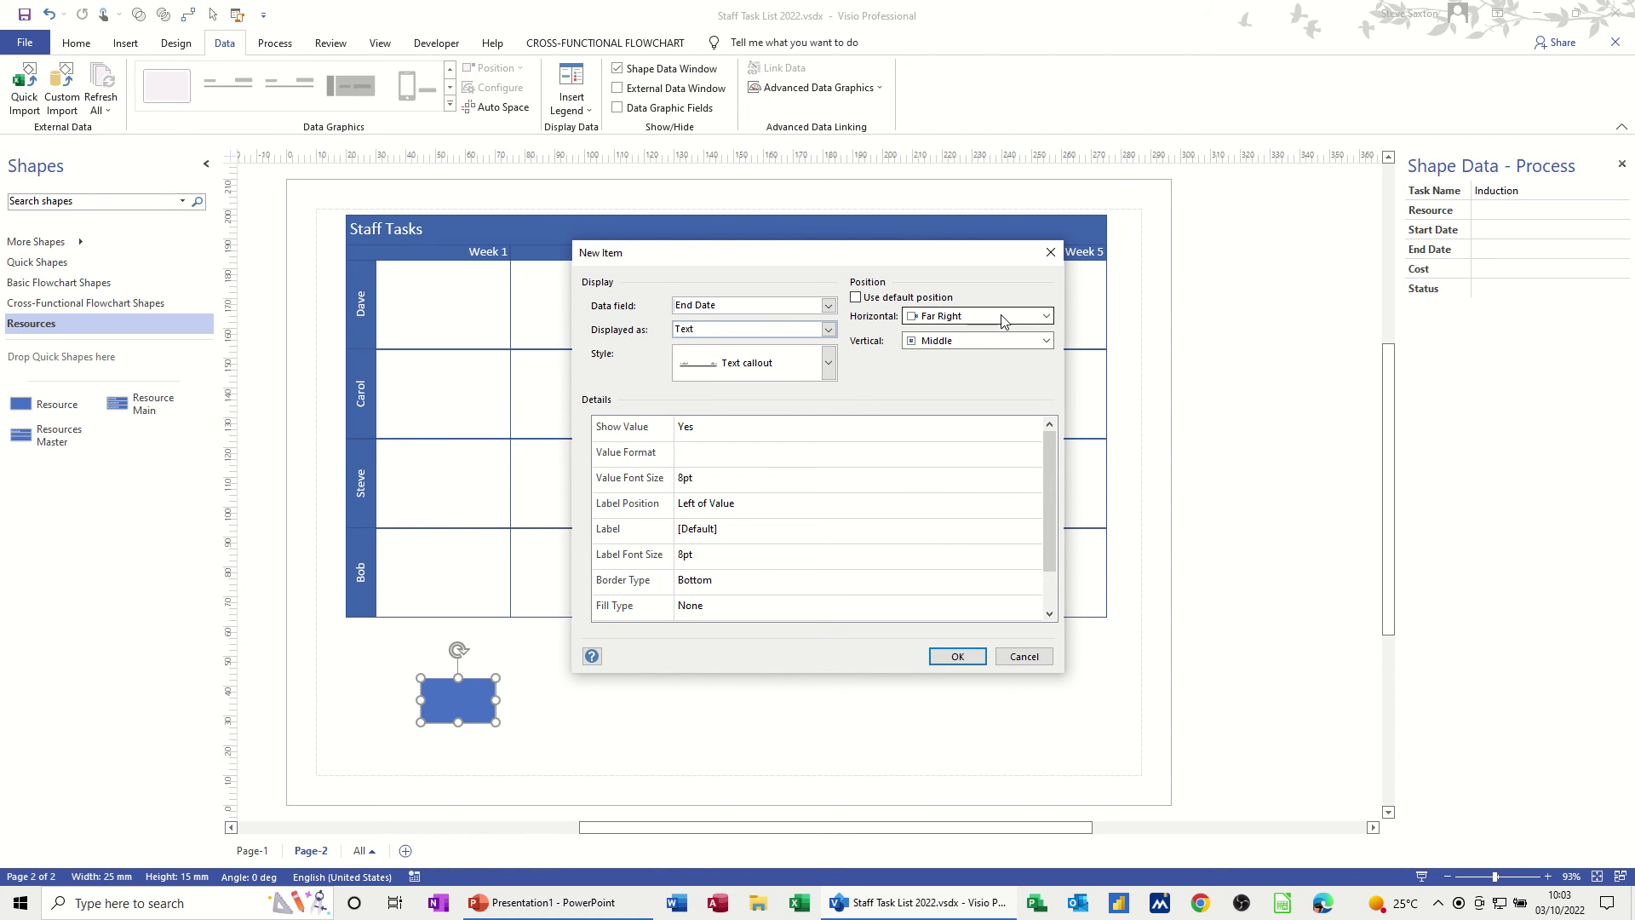
pyautogui.click(1045, 316)
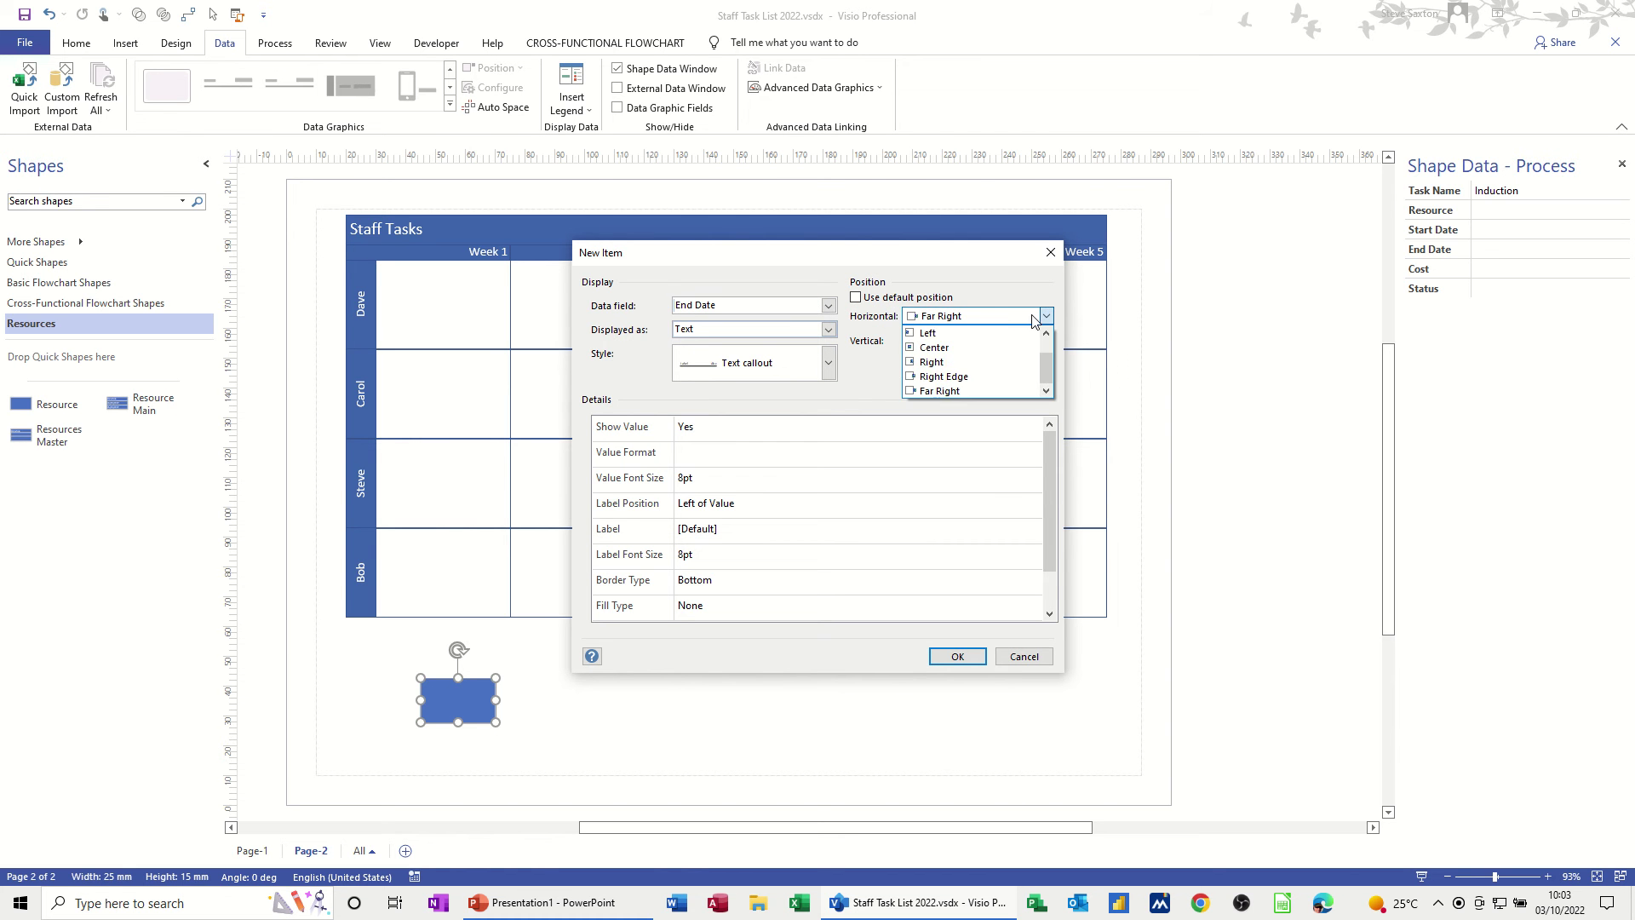
pyautogui.click(930, 334)
pyautogui.click(969, 341)
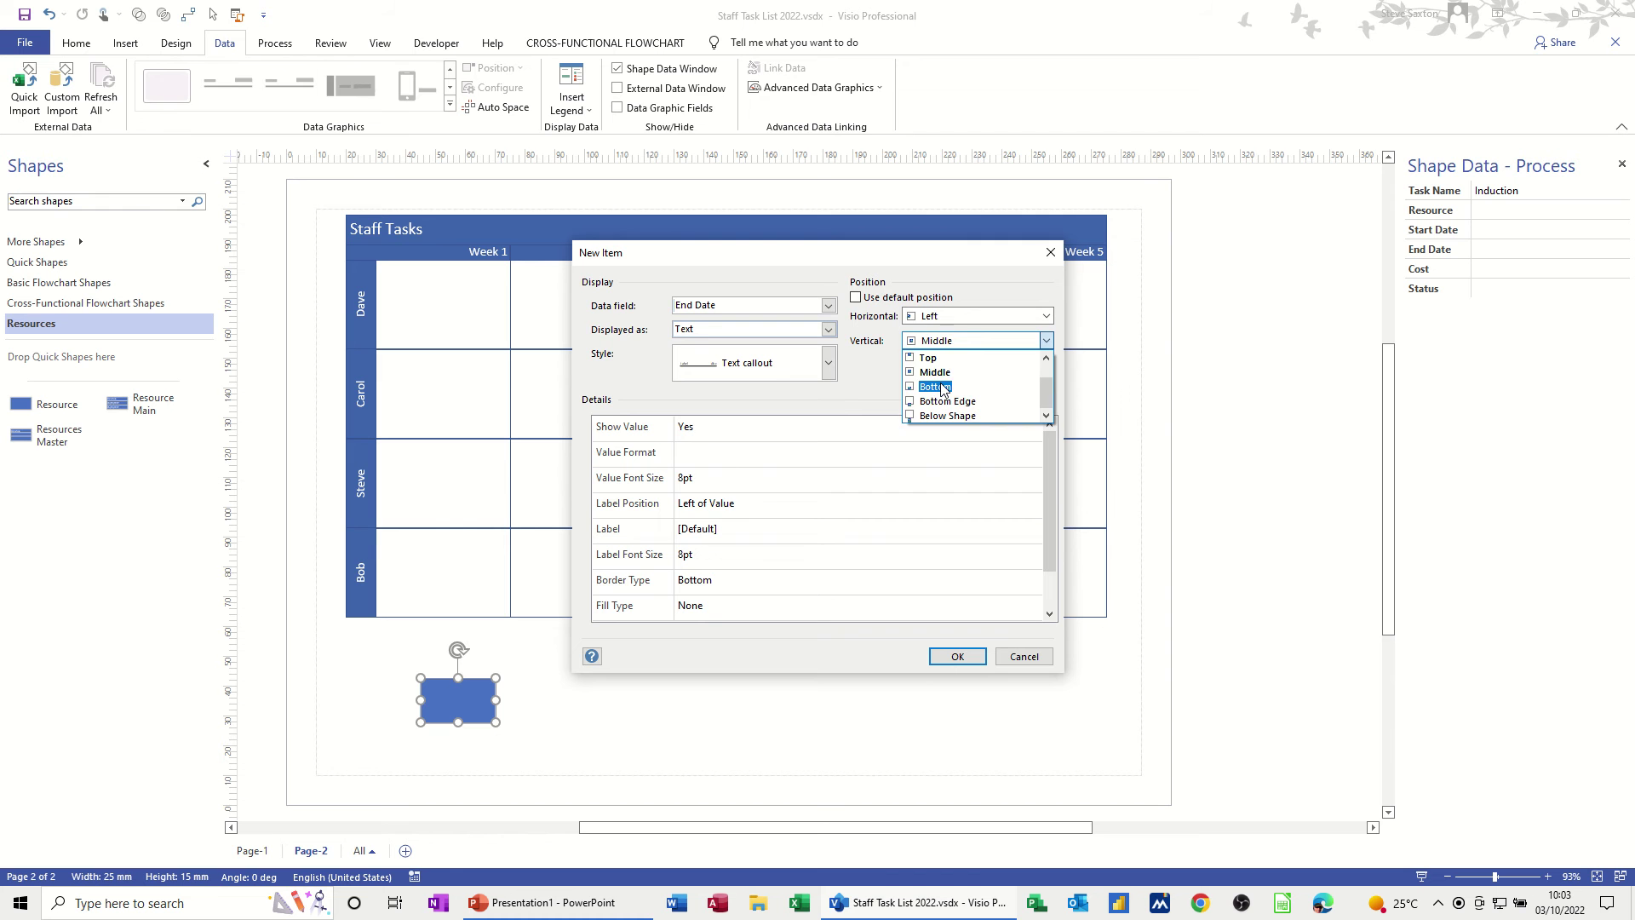
pyautogui.click(943, 387)
# Set the End Date item's label position to Not Shown, confirm the item, and apply the data graphic to the selected shape.
pyautogui.click(951, 511)
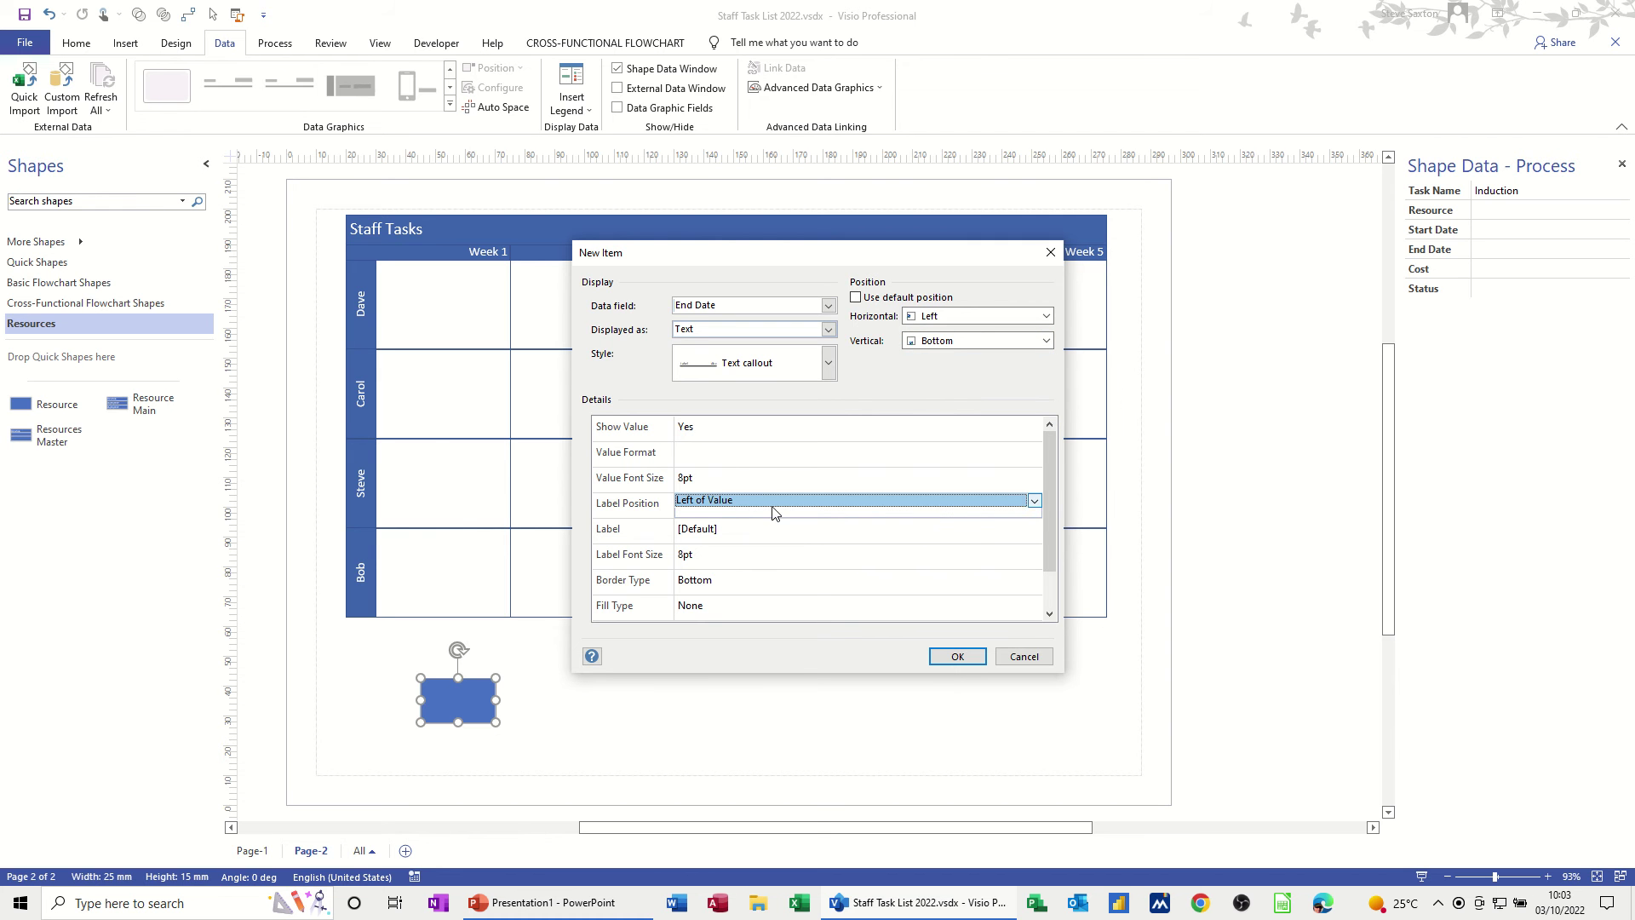
pyautogui.click(1033, 502)
pyautogui.click(820, 517)
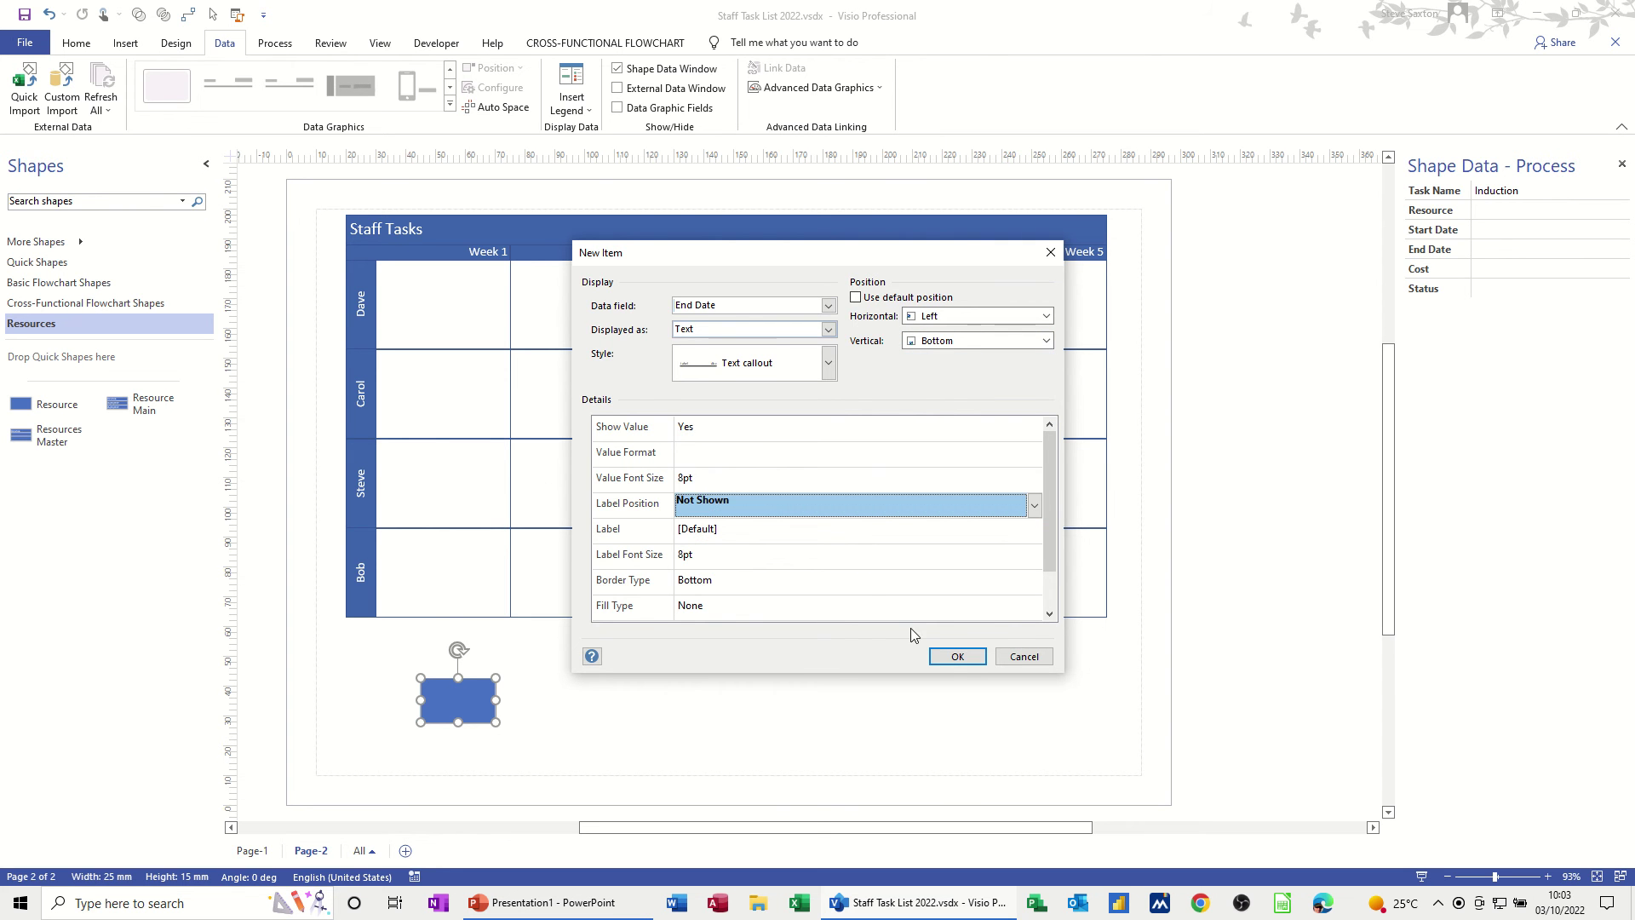
pyautogui.click(956, 656)
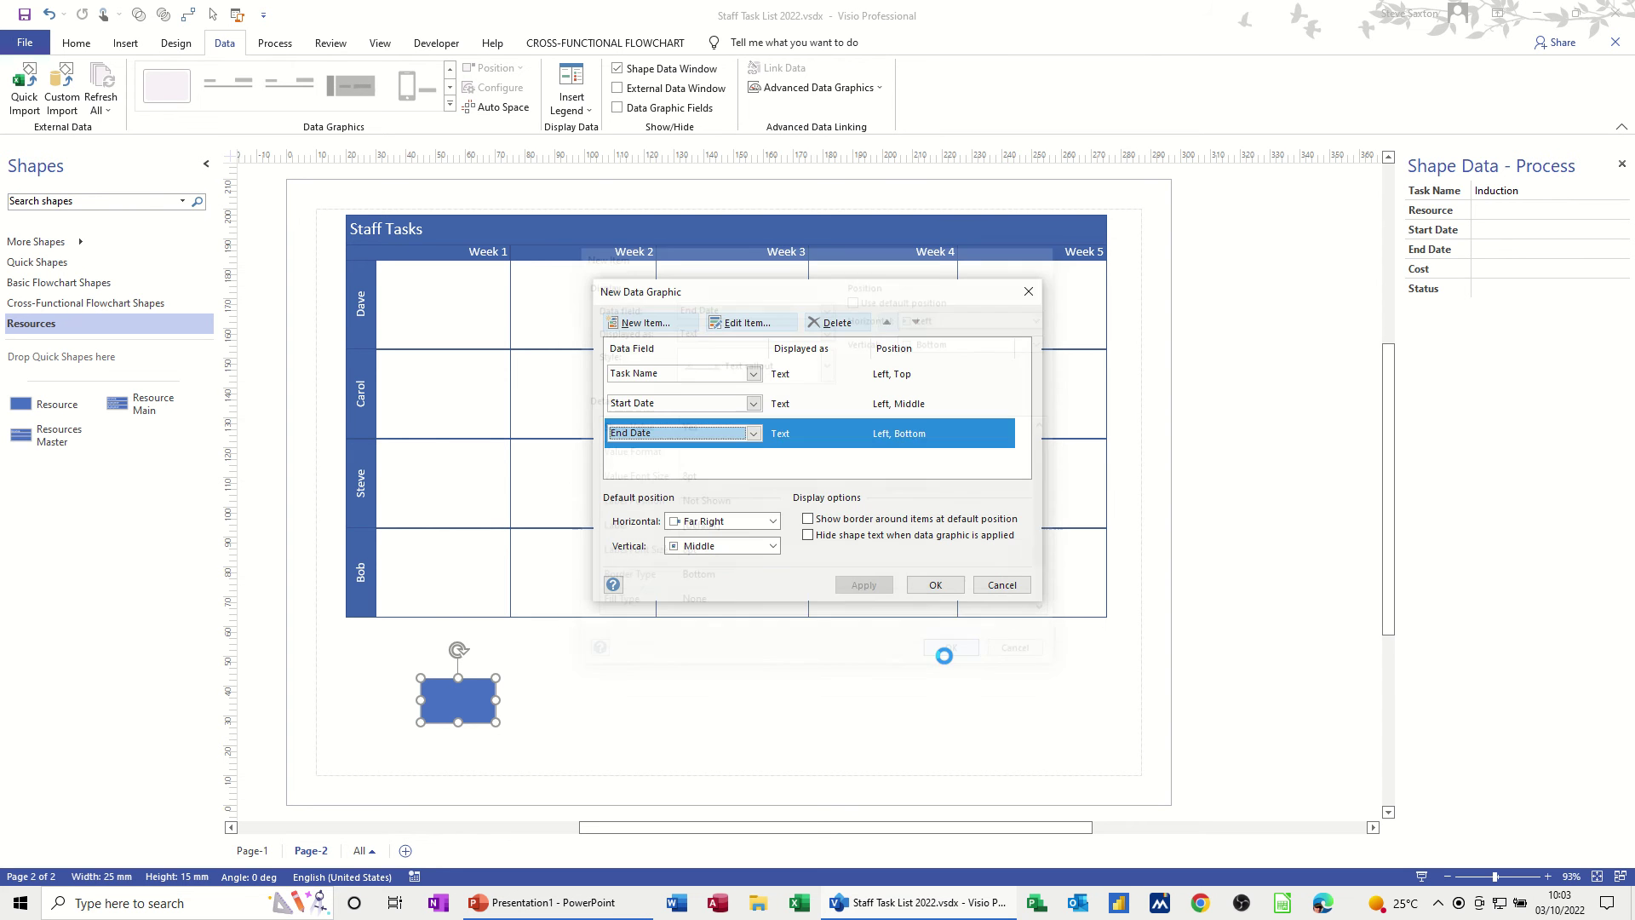
pyautogui.click(935, 586)
pyautogui.click(790, 498)
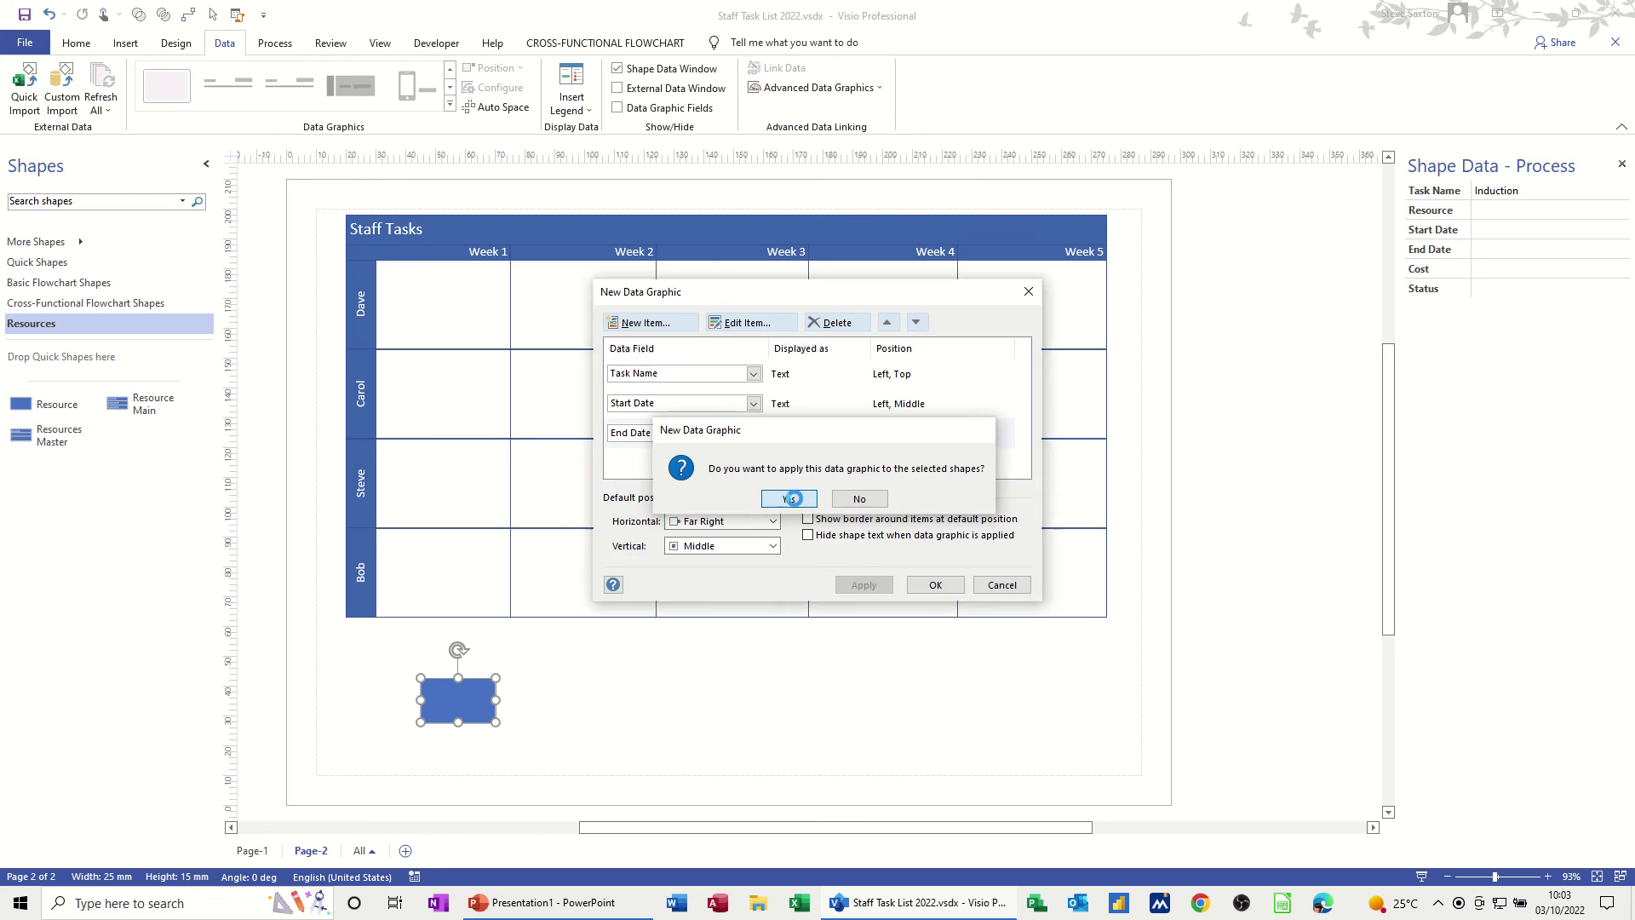
# Move the task shape to the right within the empty area just below the last swimlane.
pyautogui.click(478, 688)
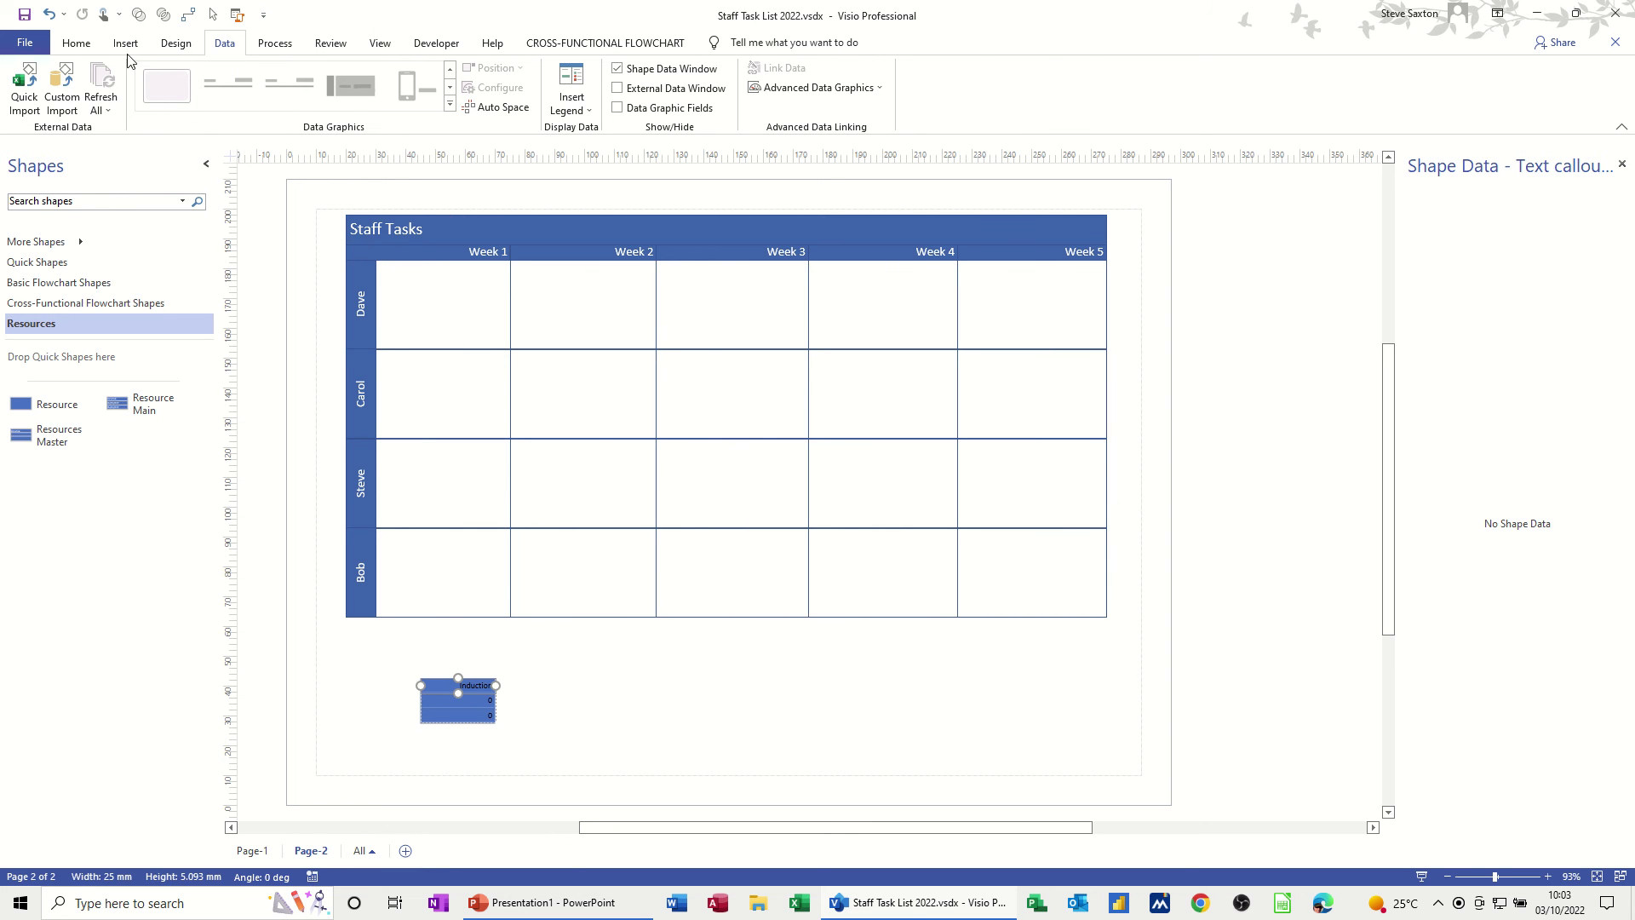
pyautogui.click(76, 44)
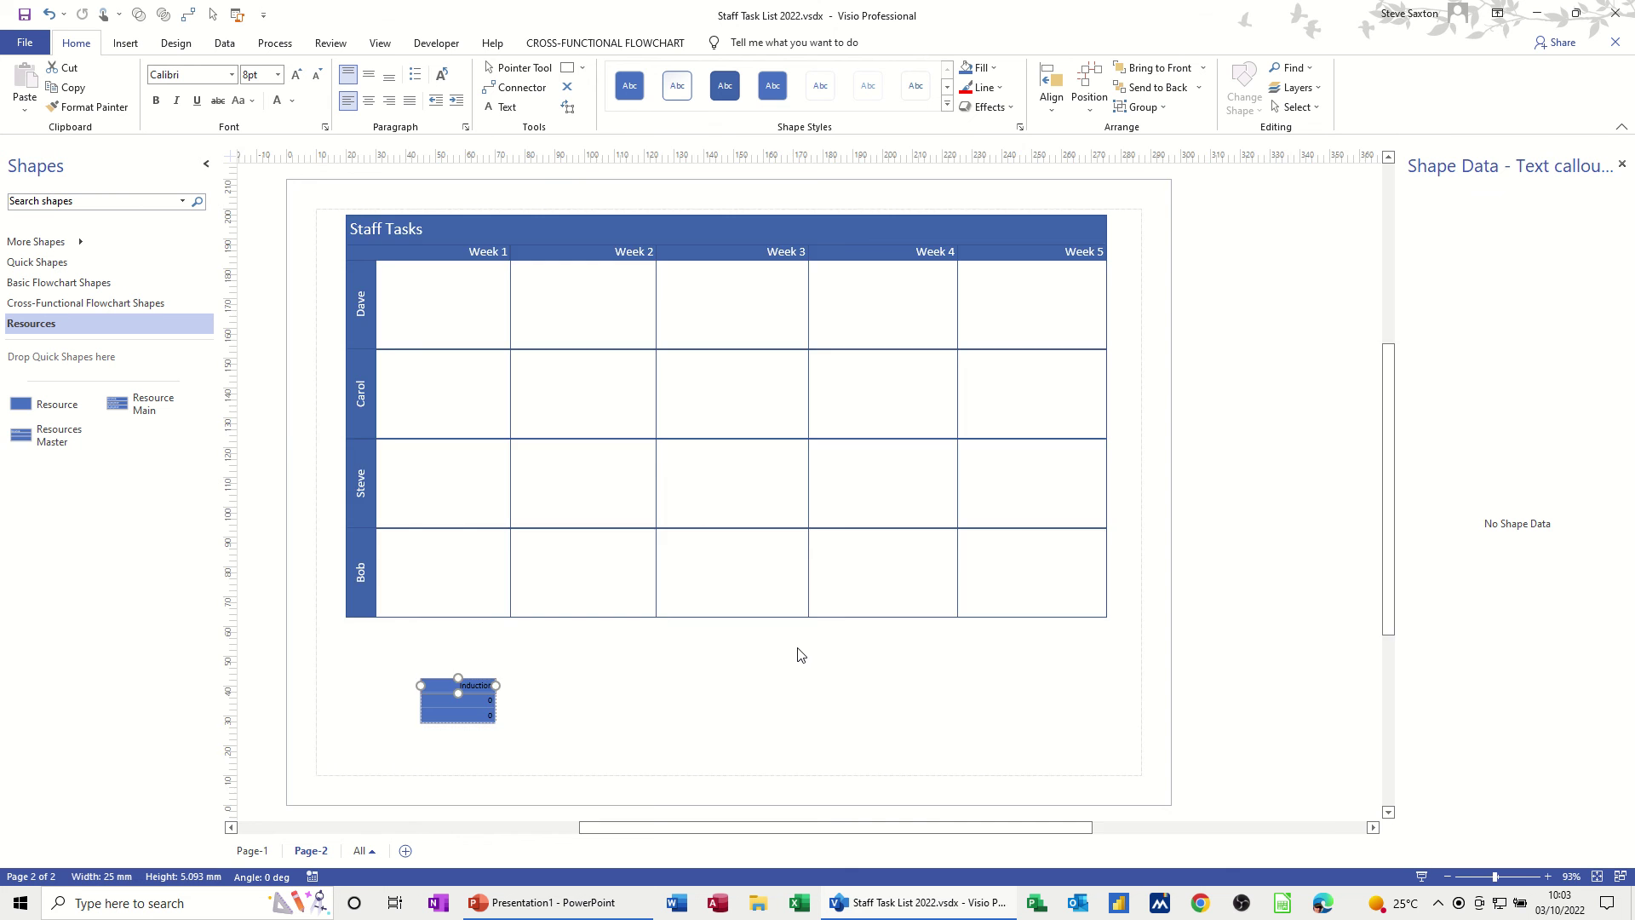
pyautogui.scroll(5, 798, 654)
pyautogui.moveTo(837, 827); pyautogui.dragTo(737, 839)
pyautogui.click(742, 749)
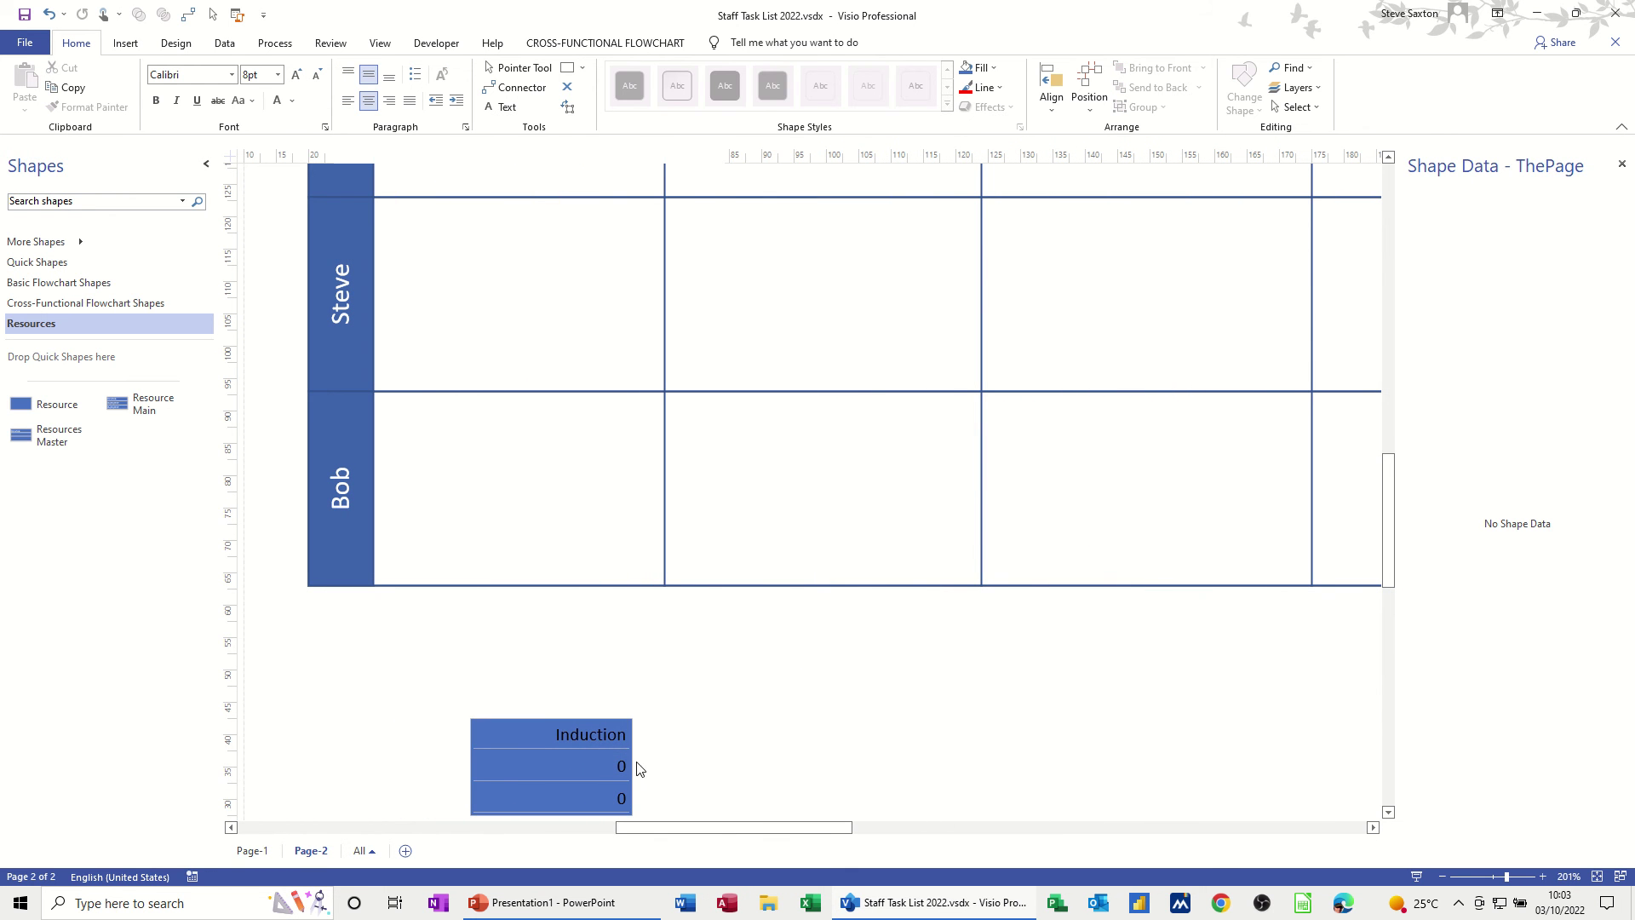
pyautogui.moveTo(628, 769); pyautogui.dragTo(900, 705)
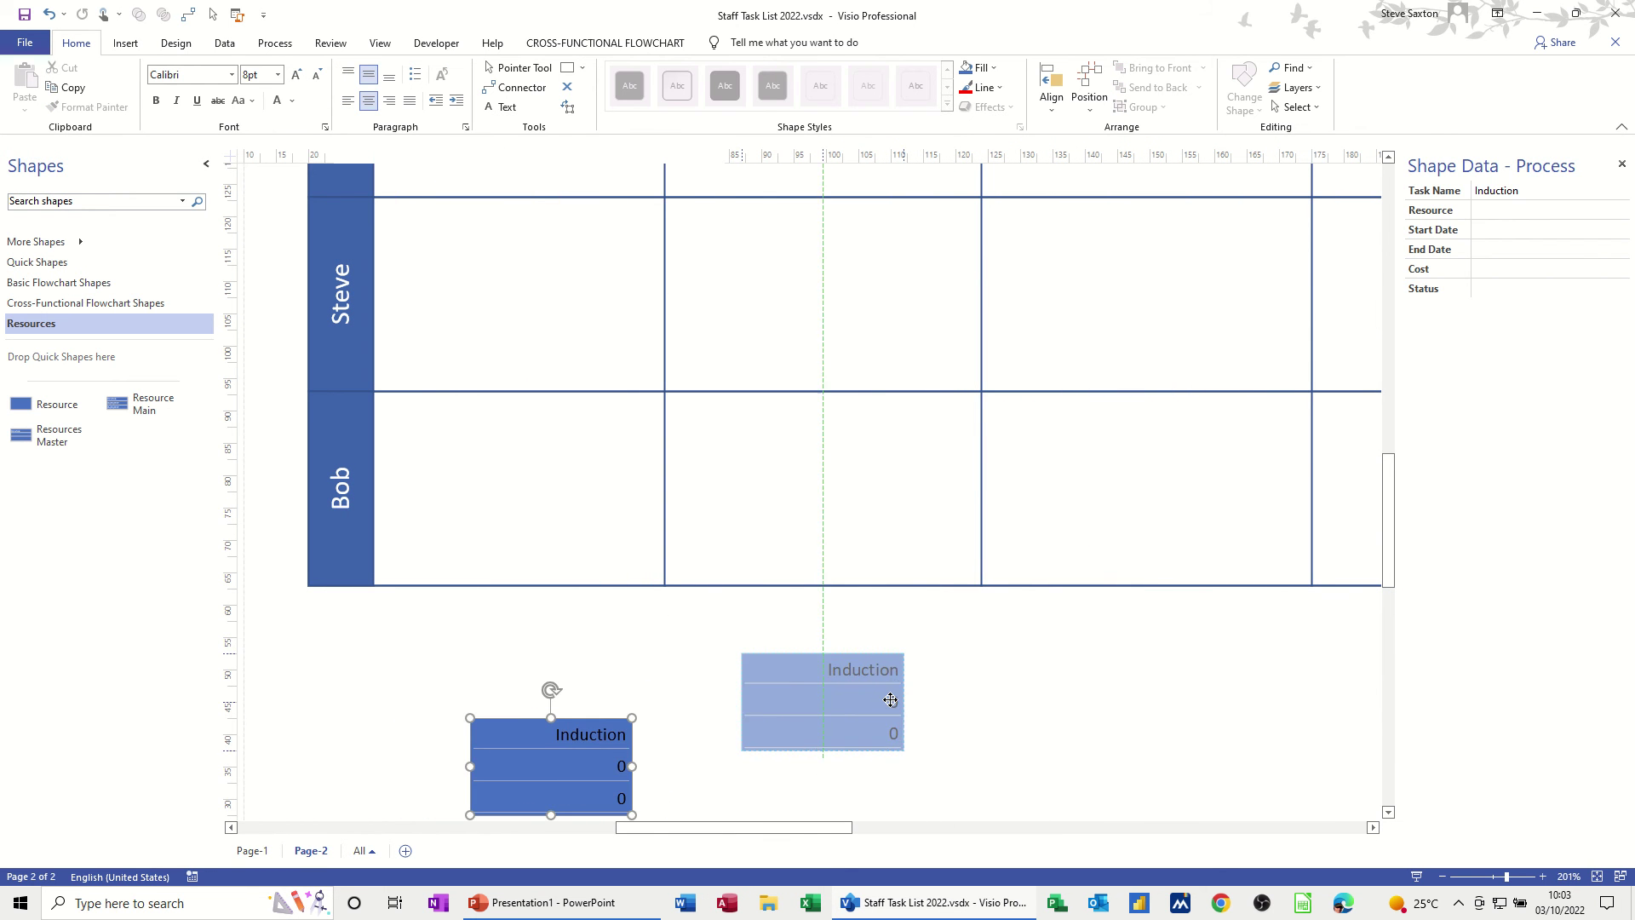
# Clear the shape's Task Name value and restore it to Induction.
pyautogui.click(1529, 195)
pyautogui.press('Delete')
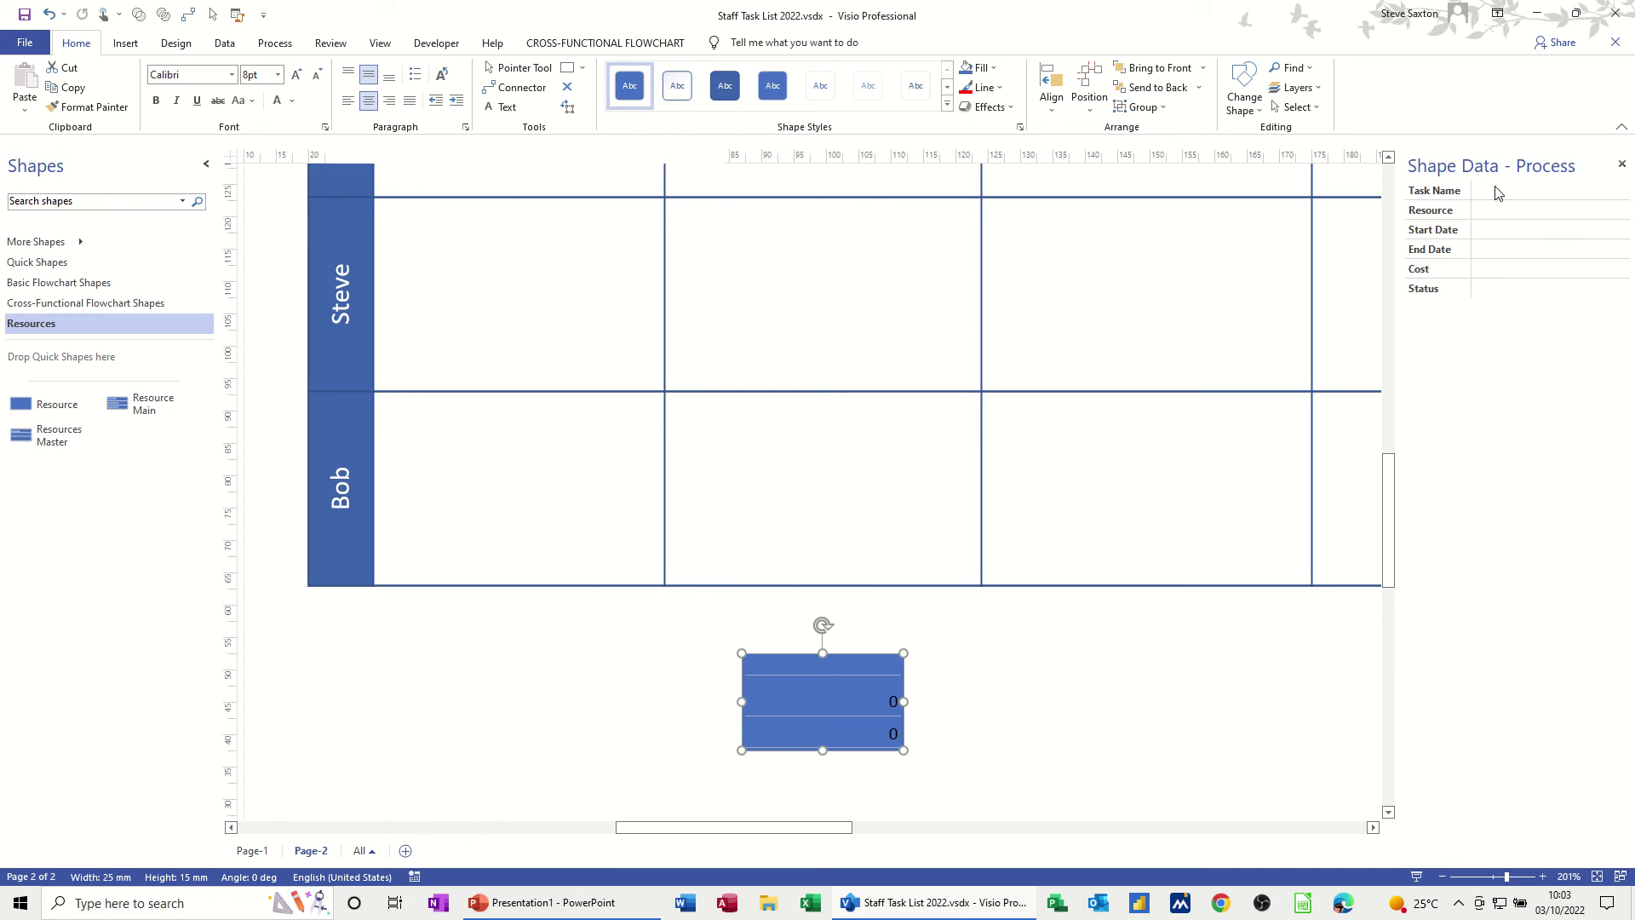
pyautogui.click(1498, 194)
pyautogui.click(1133, 676)
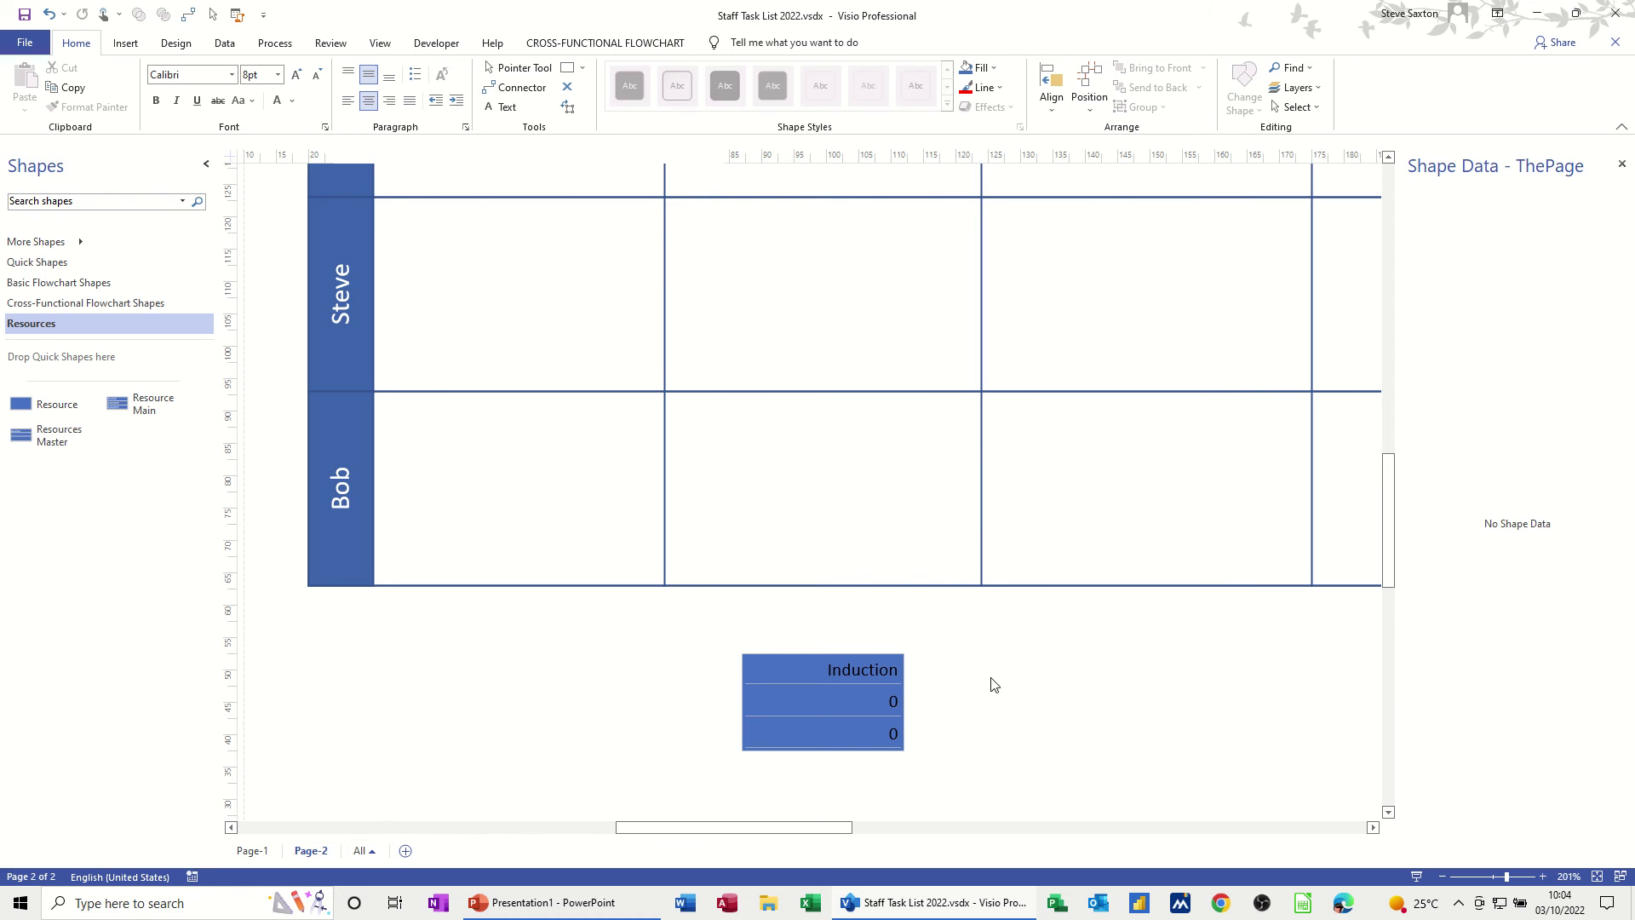
# Change the font colour of the task shape's Task Name and Start Date callouts to white.
pyautogui.click(866, 671)
pyautogui.click(852, 669)
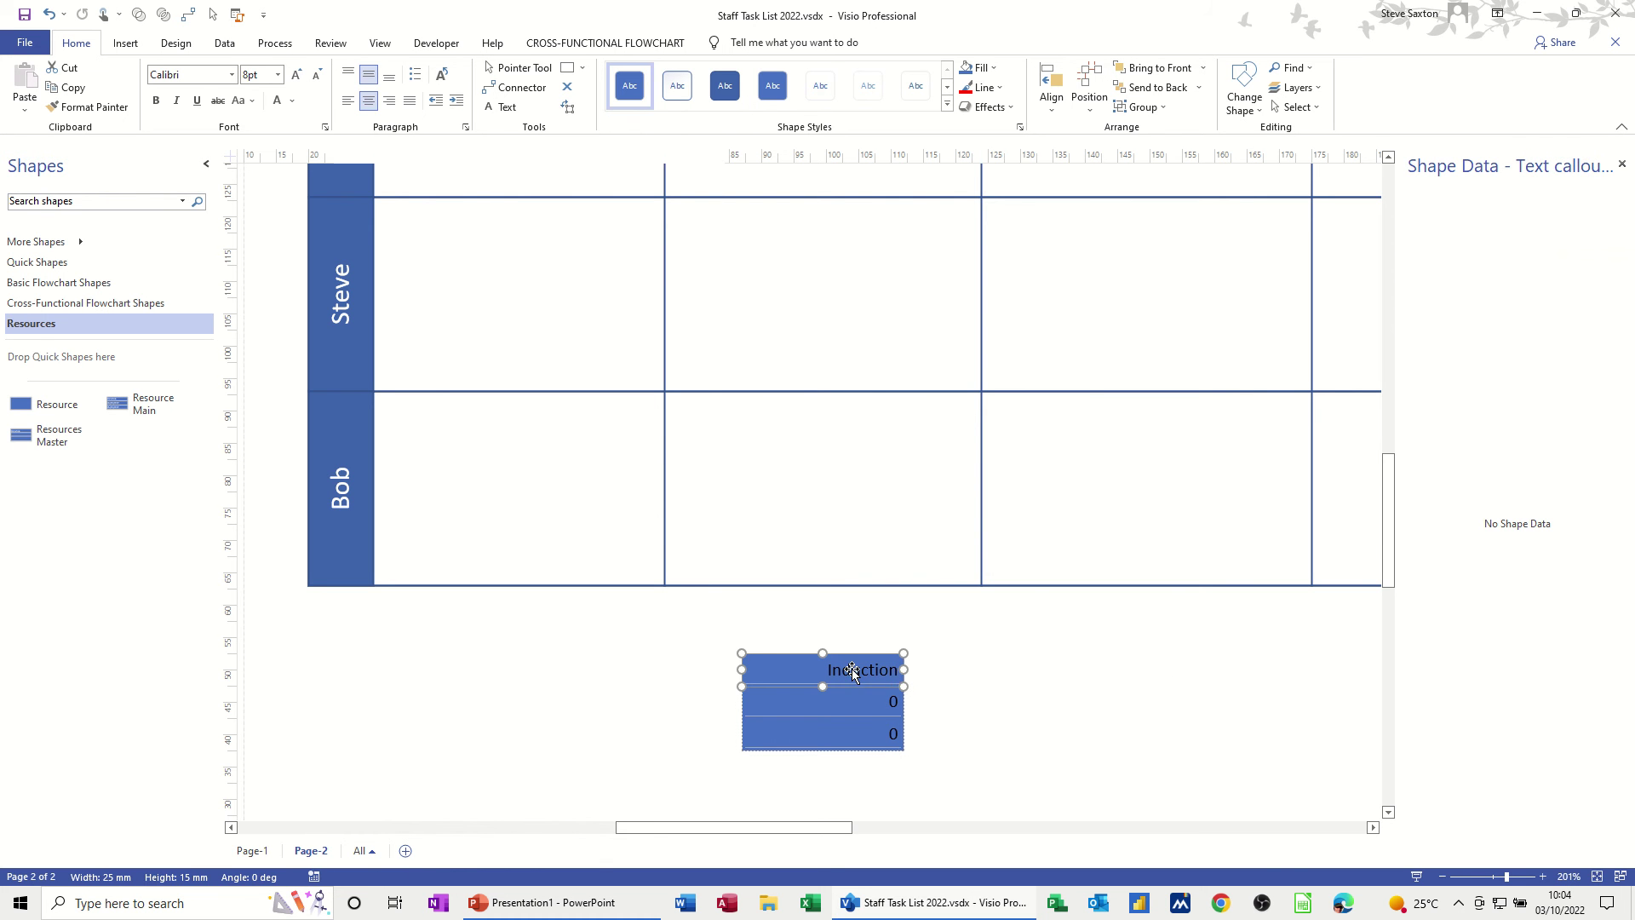
pyautogui.click(276, 103)
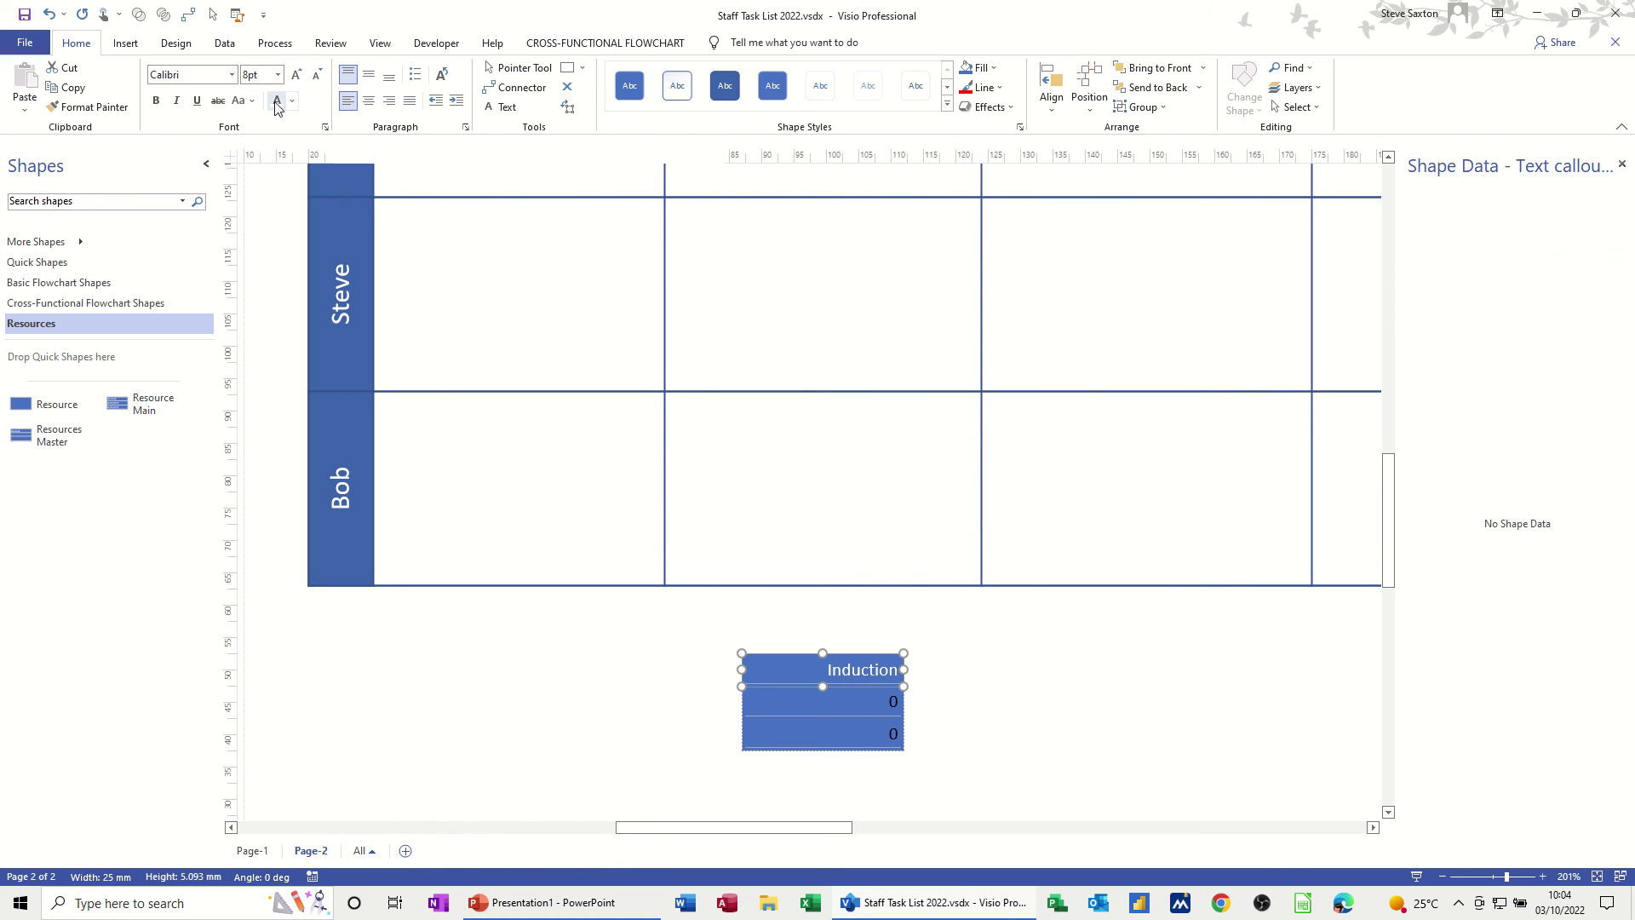
pyautogui.click(850, 712)
pyautogui.press('Escape')
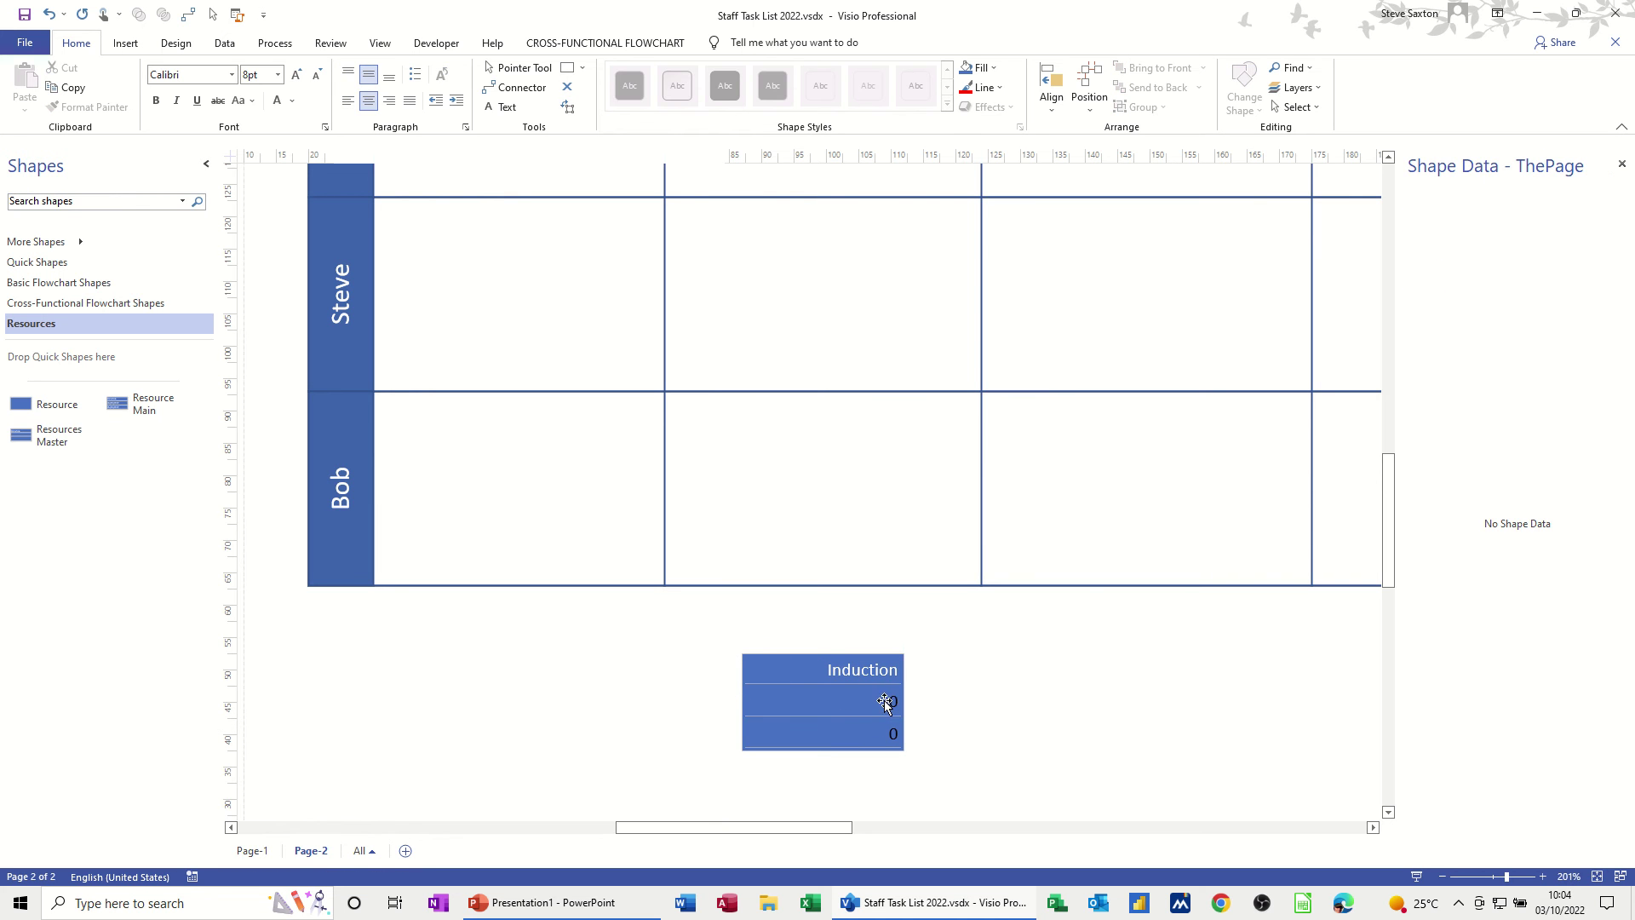
pyautogui.click(887, 701)
pyautogui.click(892, 702)
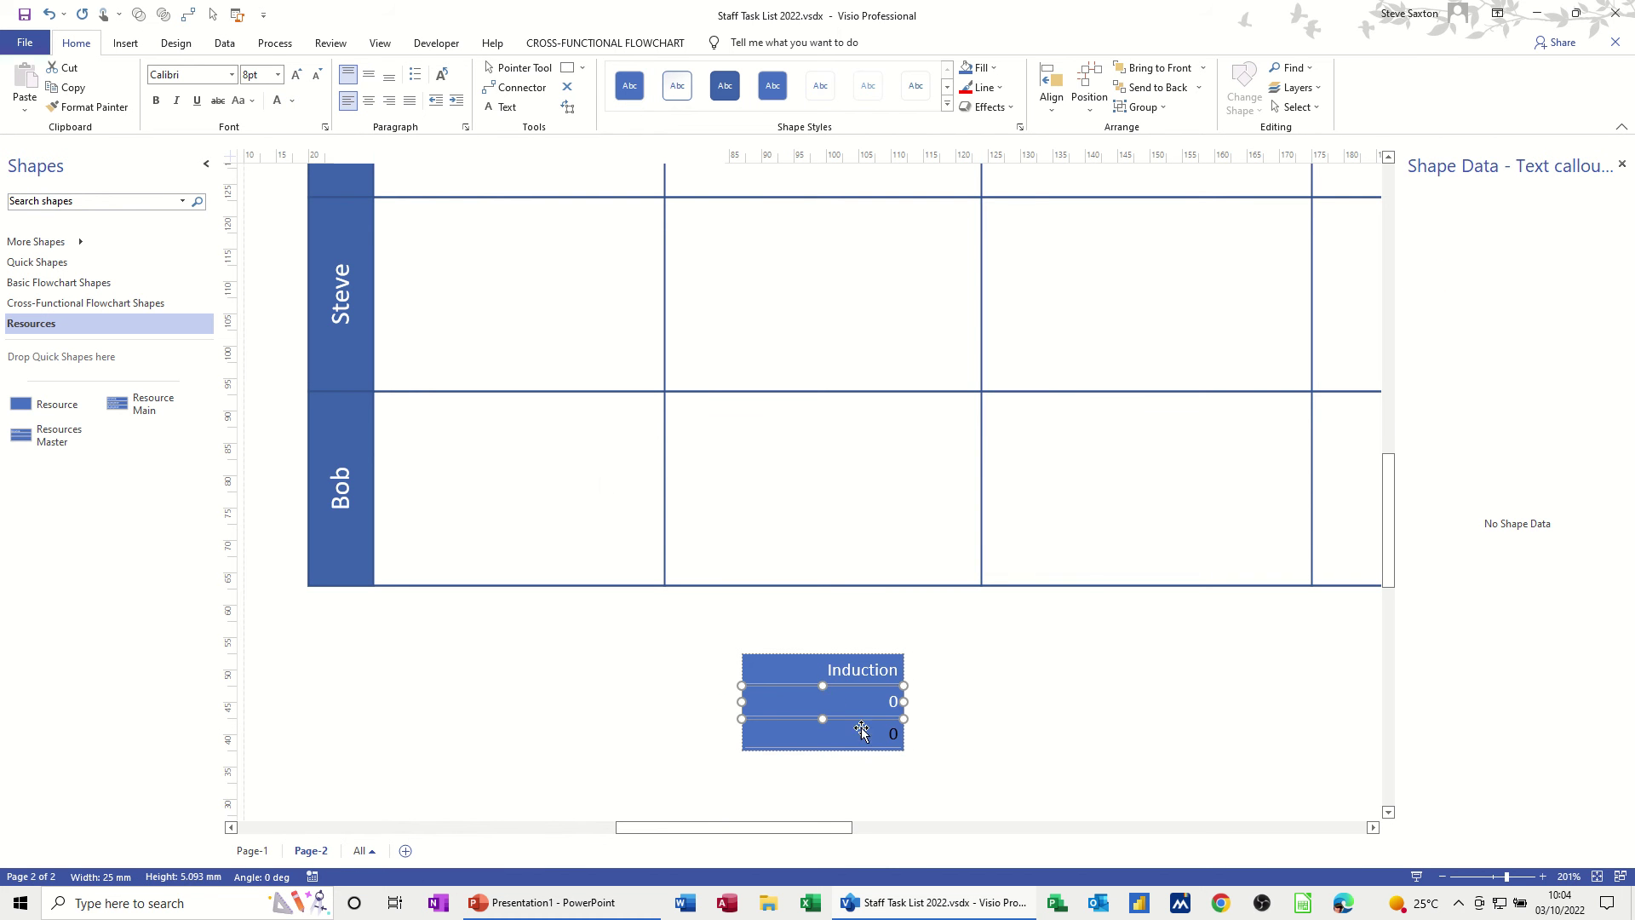
# Change the font colour of the task shape's End Date callout to white.
pyautogui.click(896, 737)
pyautogui.click(903, 738)
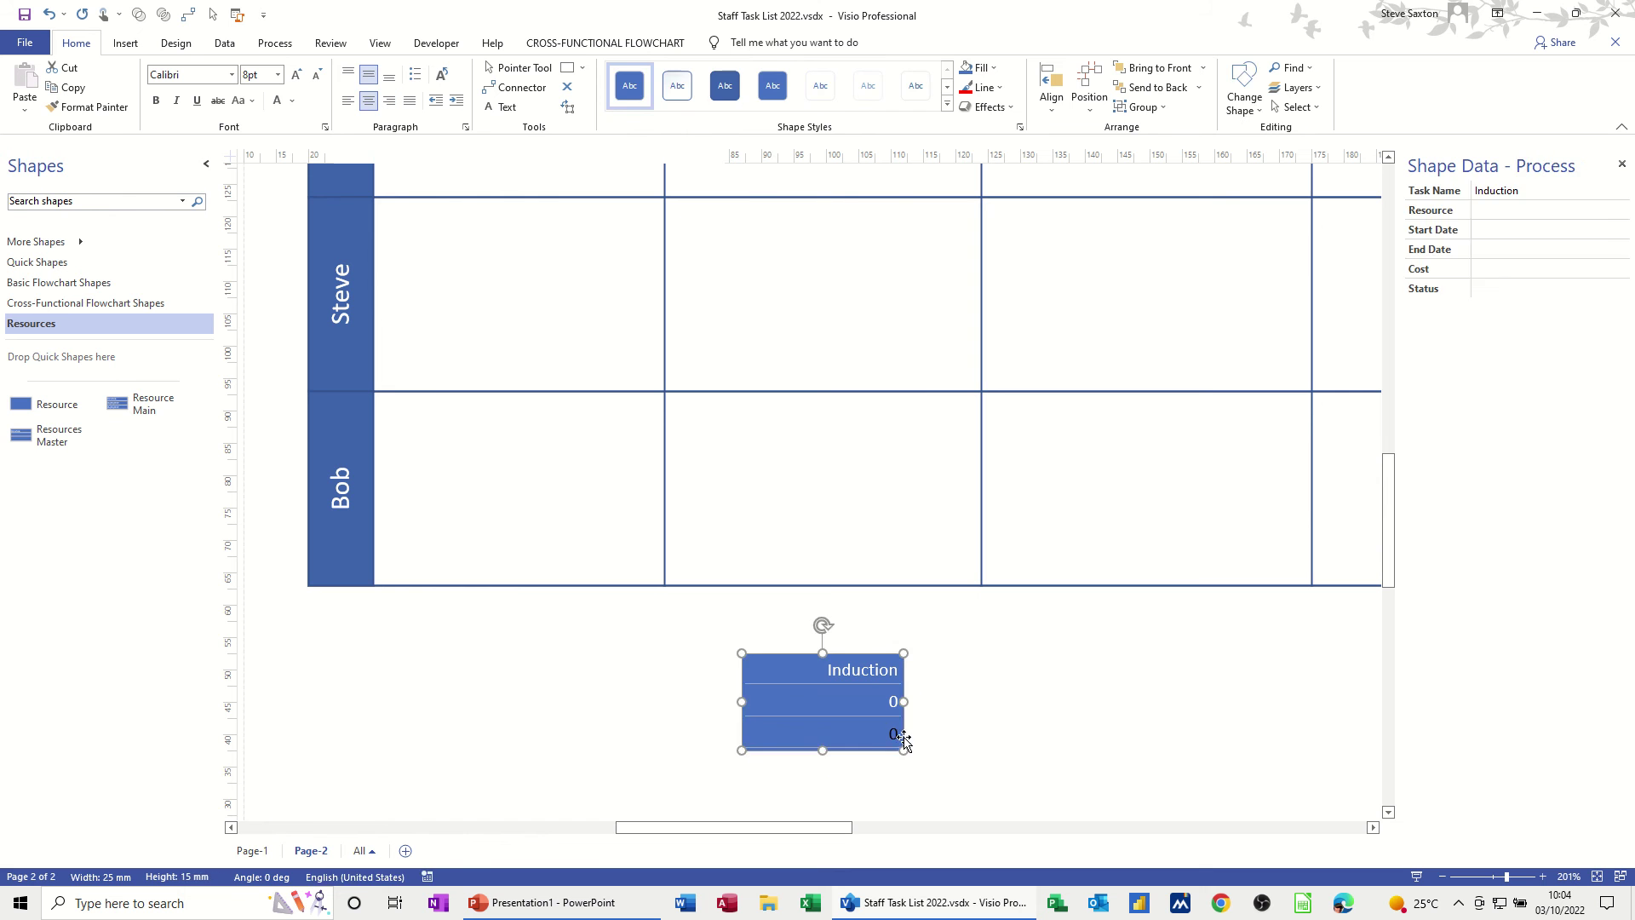
pyautogui.click(965, 751)
pyautogui.click(892, 732)
pyautogui.doubleClick(892, 733)
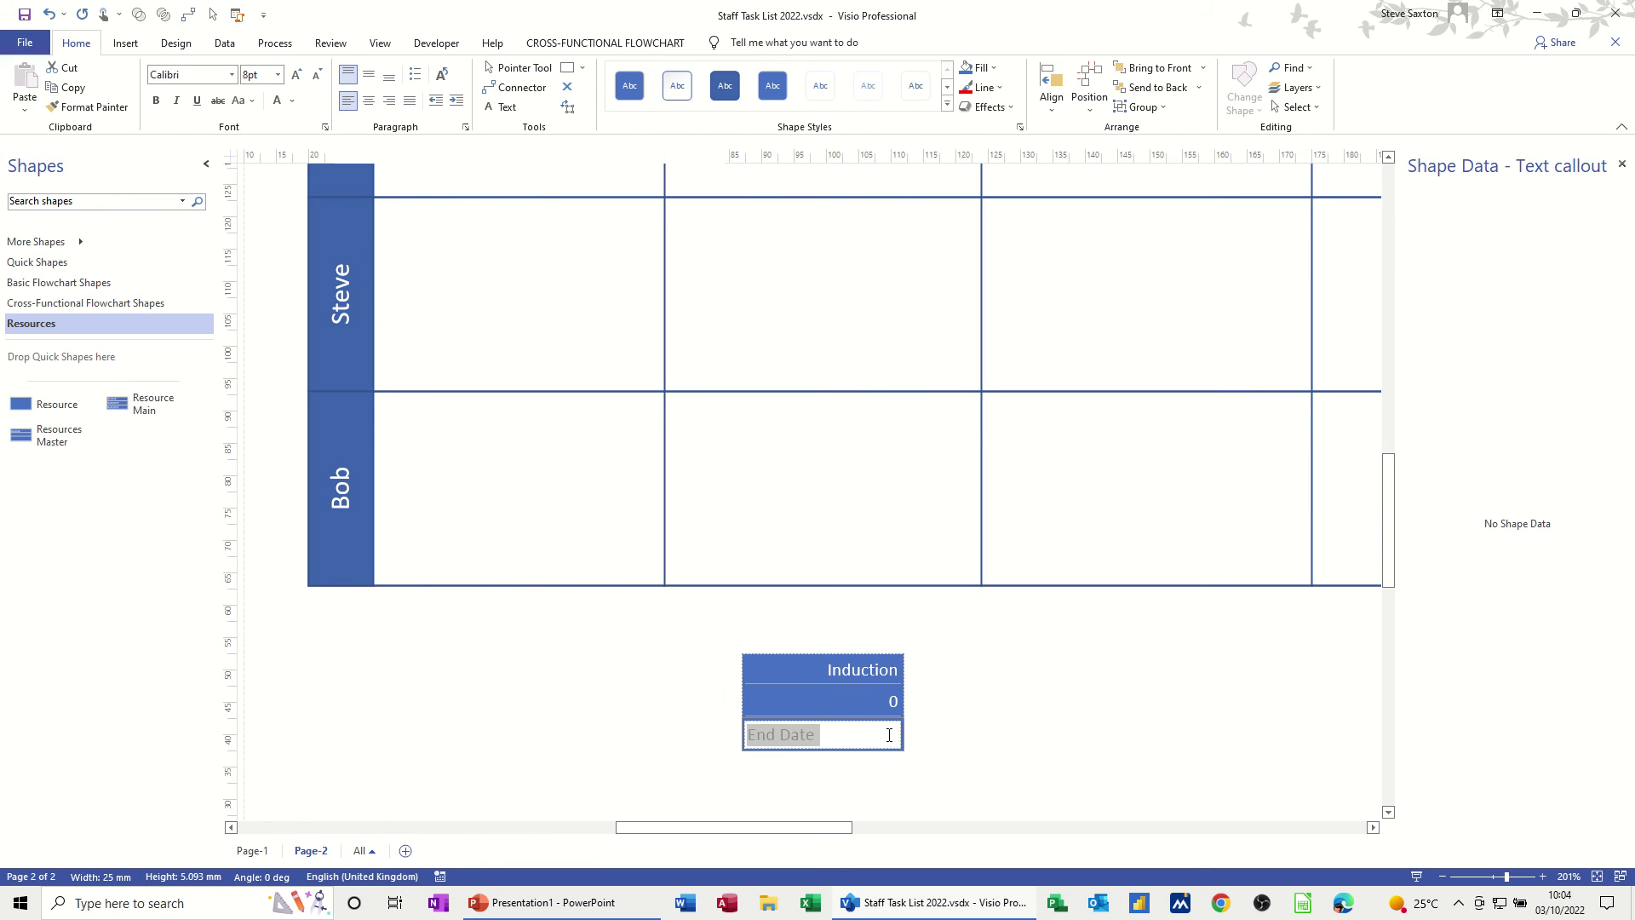
pyautogui.click(947, 731)
pyautogui.press('Escape')
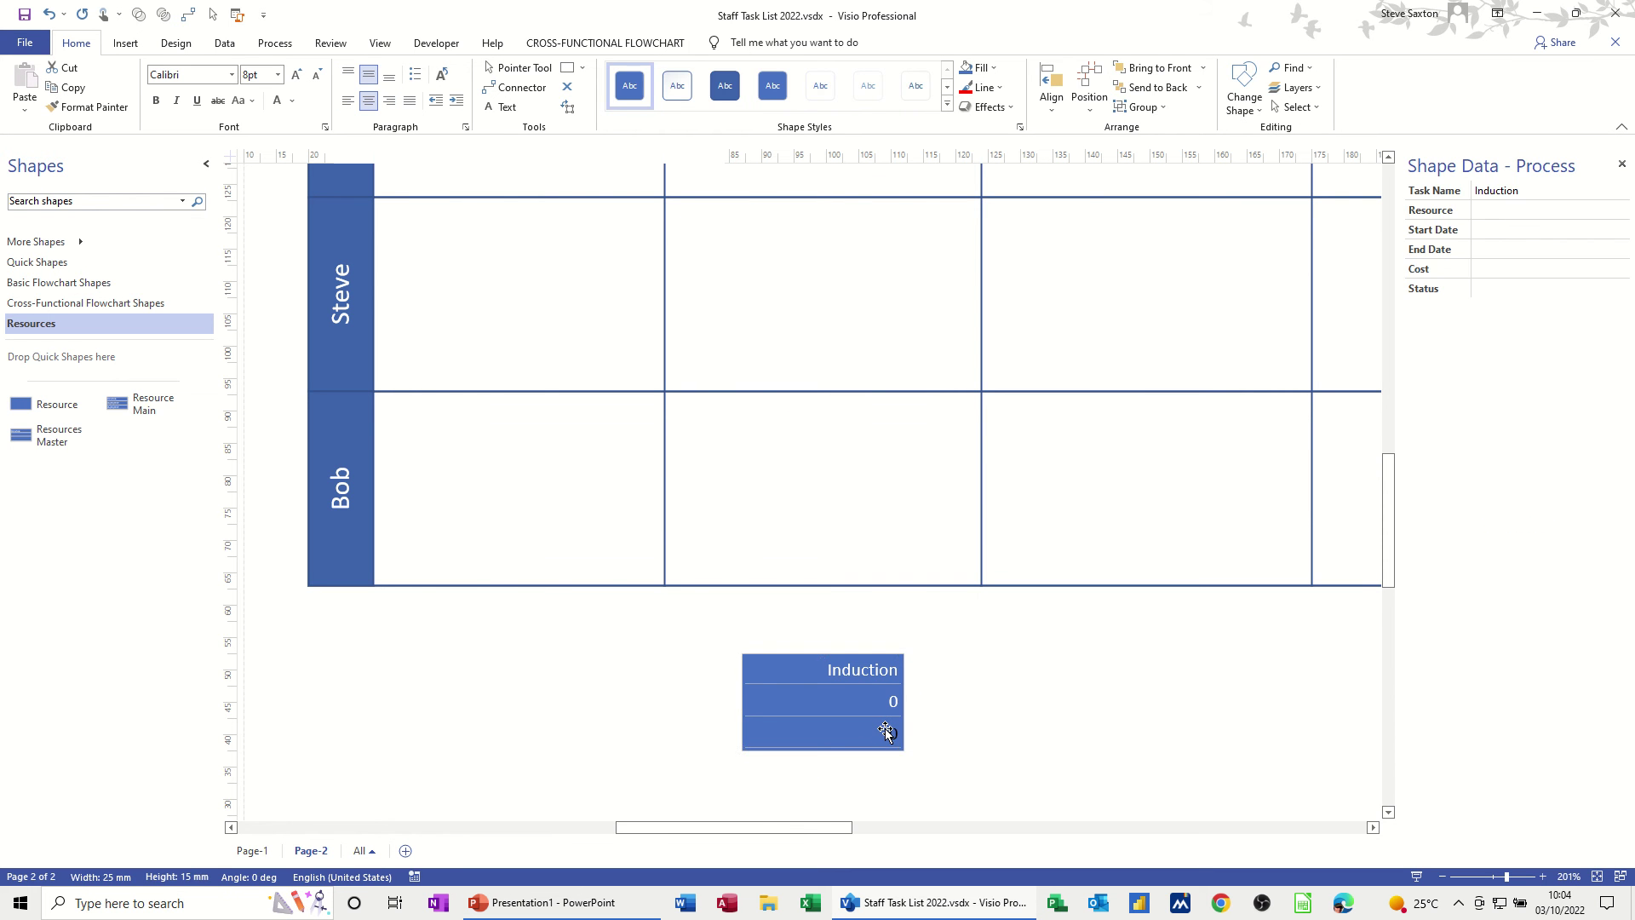
pyautogui.click(890, 733)
pyautogui.click(894, 738)
pyautogui.write('0')
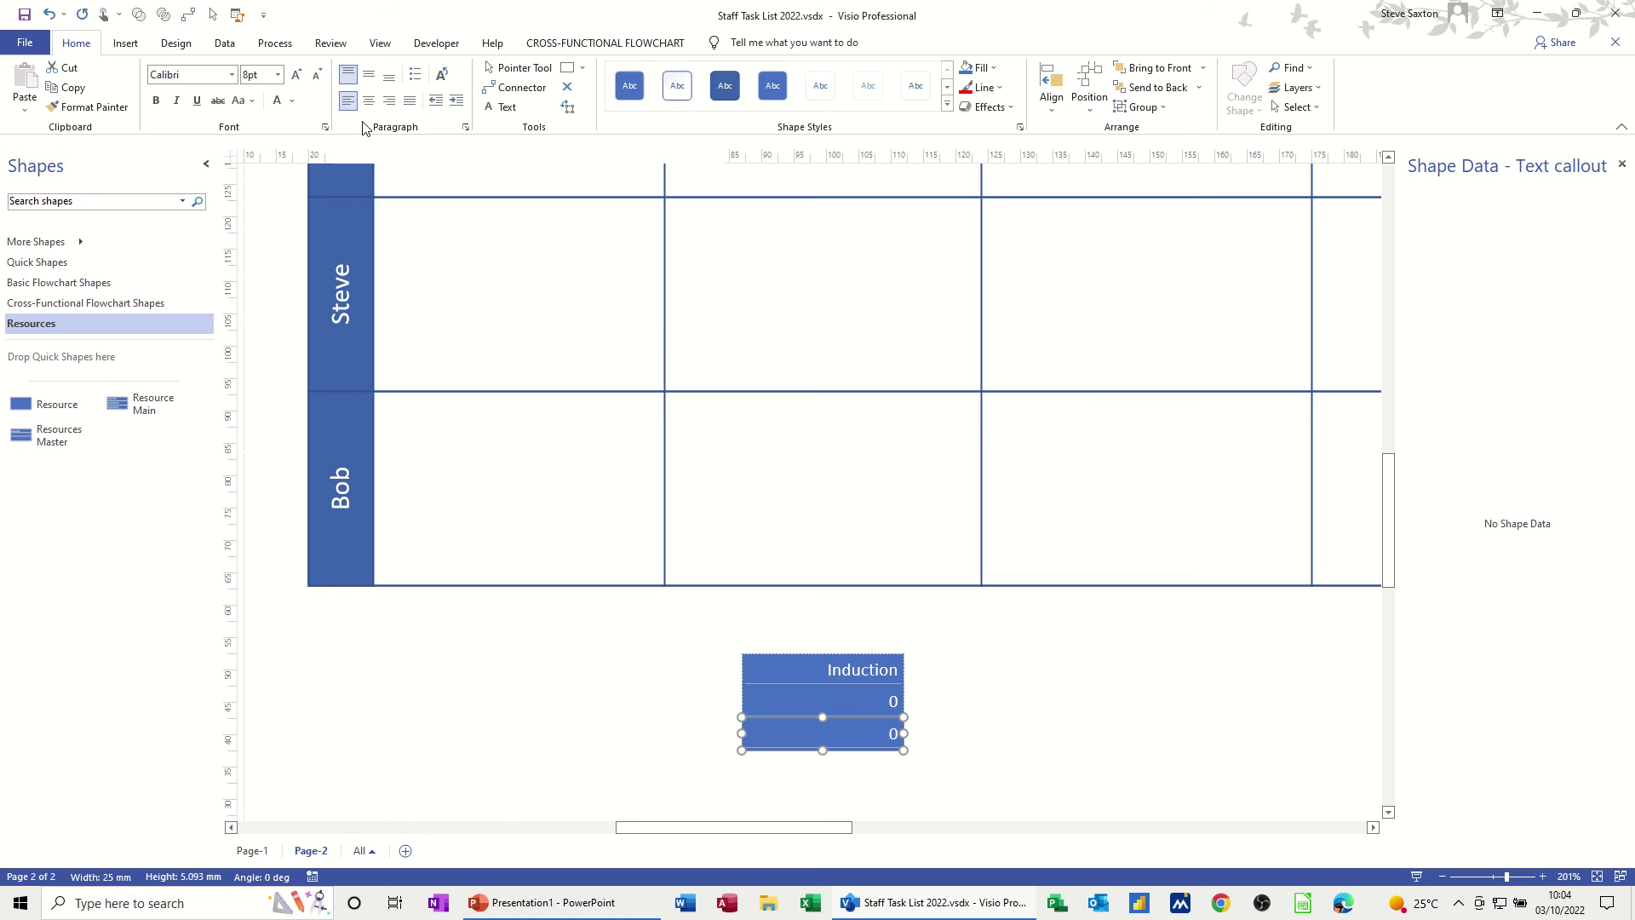
# Left-align the text of the End Date, Start Date and Task Name callouts in the task shape.
pyautogui.click(347, 100)
pyautogui.click(818, 695)
pyautogui.doubleClick(826, 697)
pyautogui.click(982, 715)
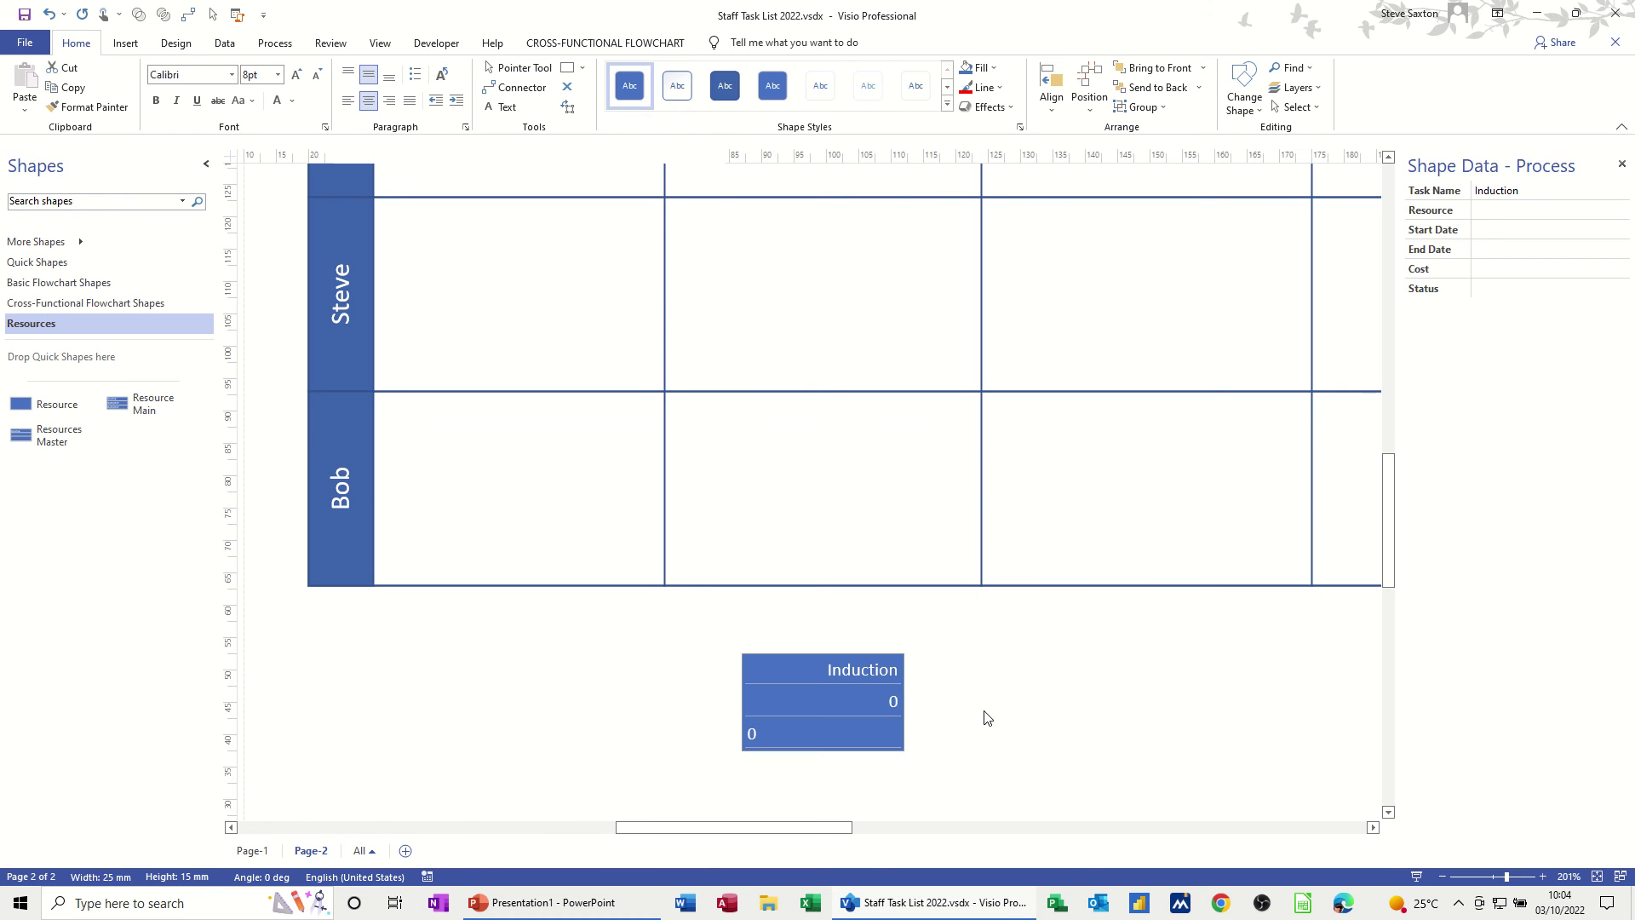
pyautogui.click(889, 700)
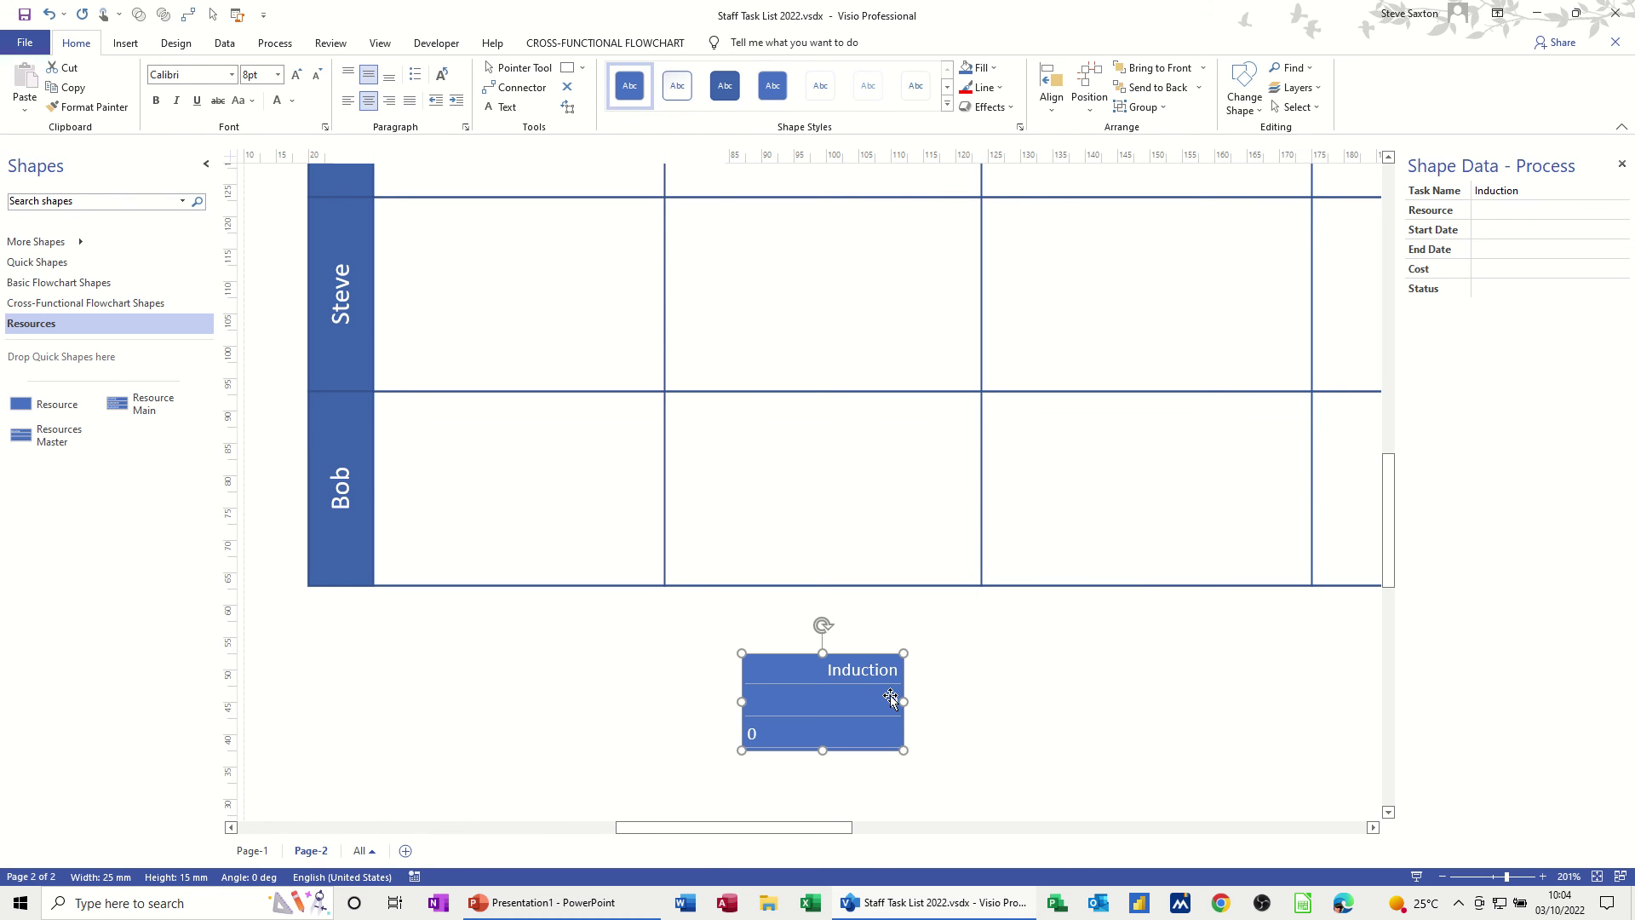
pyautogui.click(894, 697)
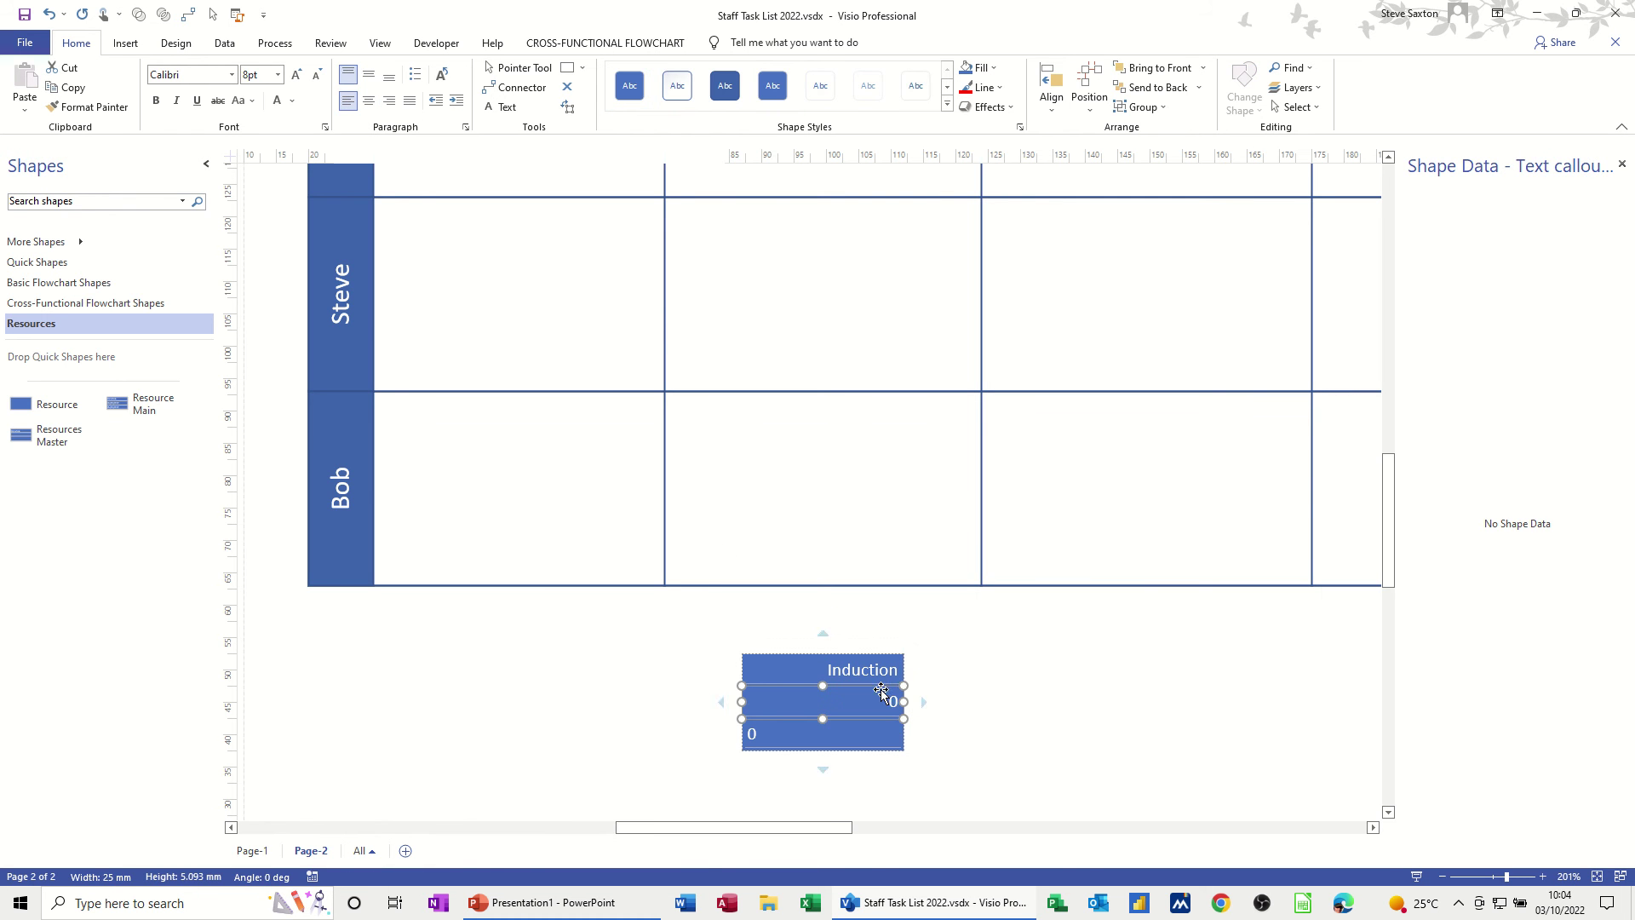
pyautogui.click(349, 102)
pyautogui.click(889, 669)
pyautogui.click(349, 102)
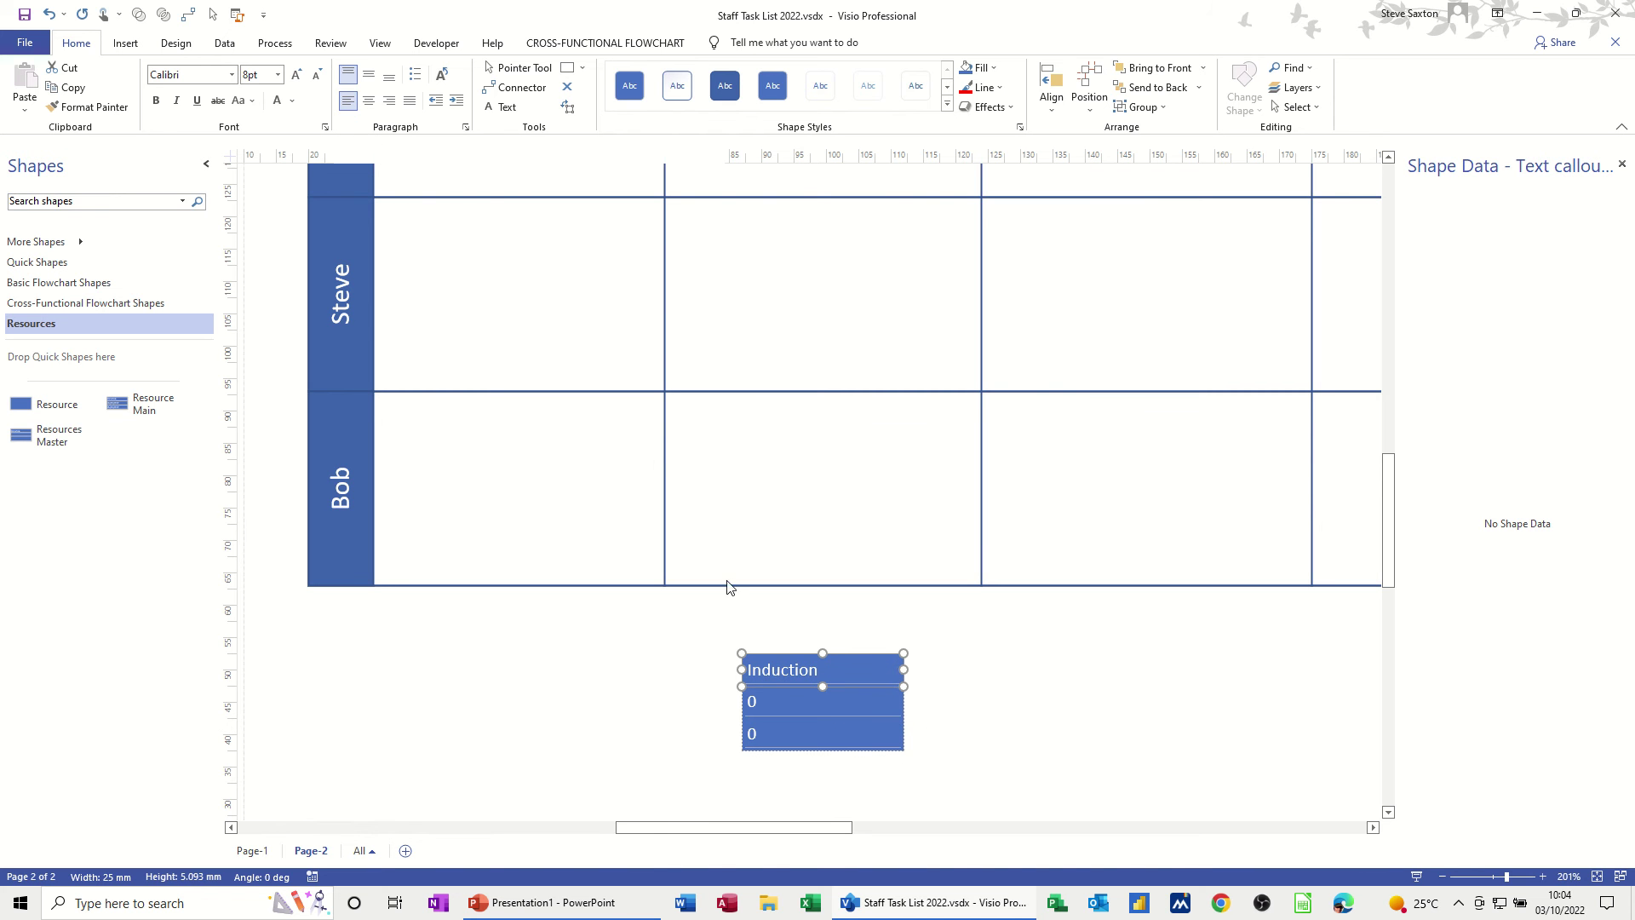
pyautogui.click(981, 730)
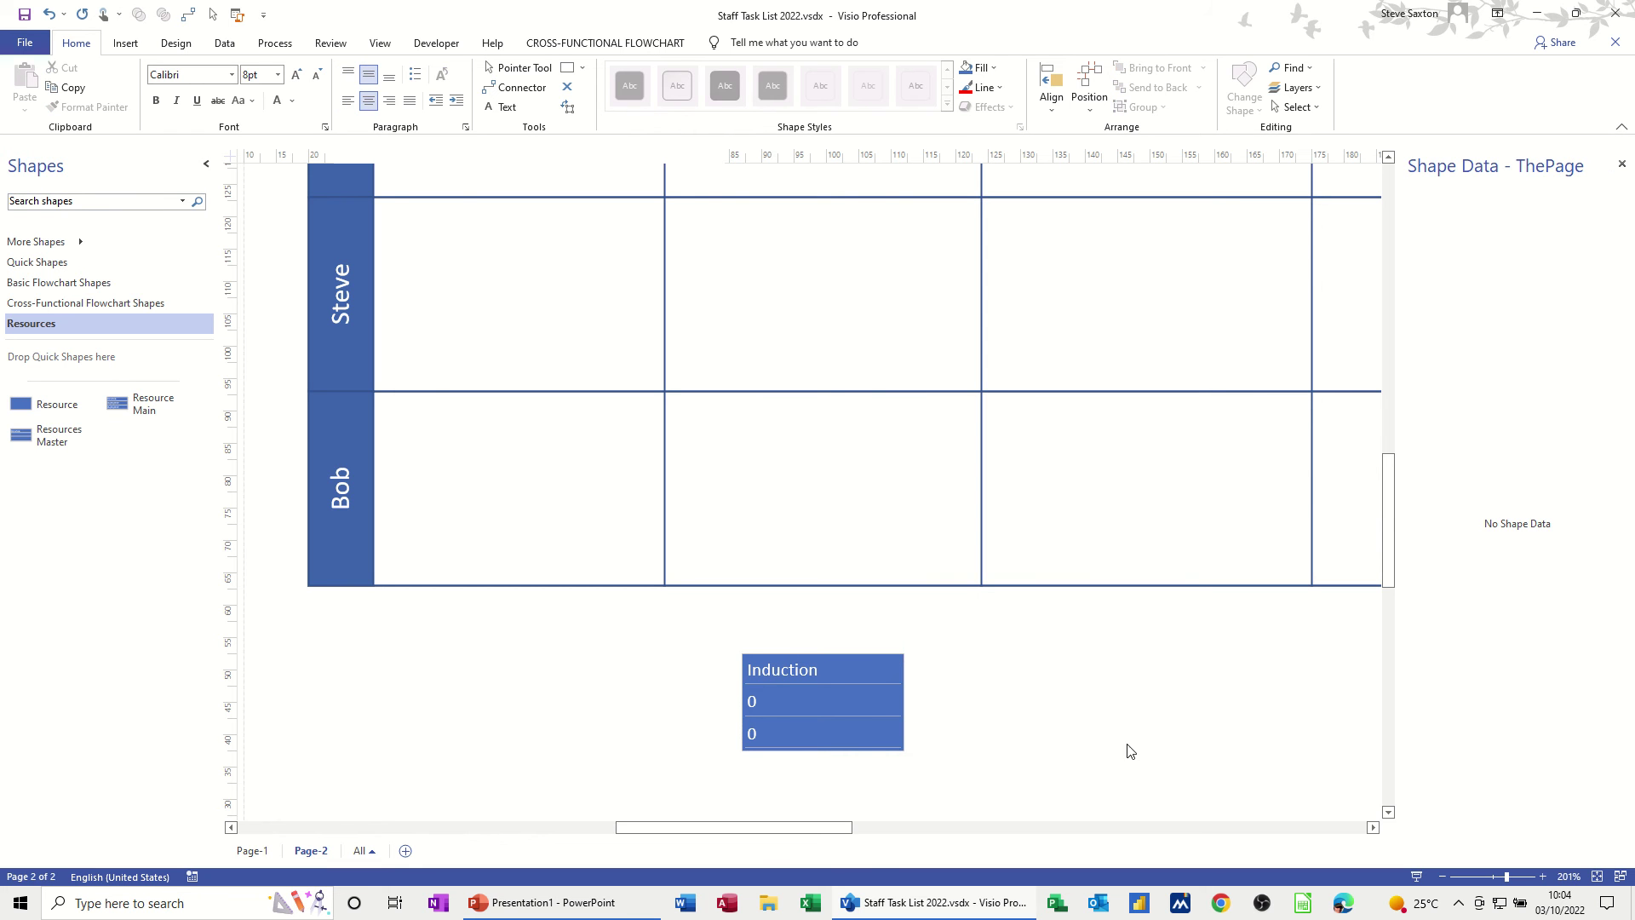
# Move the task shape into the Resources stencil, allowing the stencil to be edited, and name the new master Master 1.
pyautogui.moveTo(871, 714); pyautogui.dragTo(107, 445)
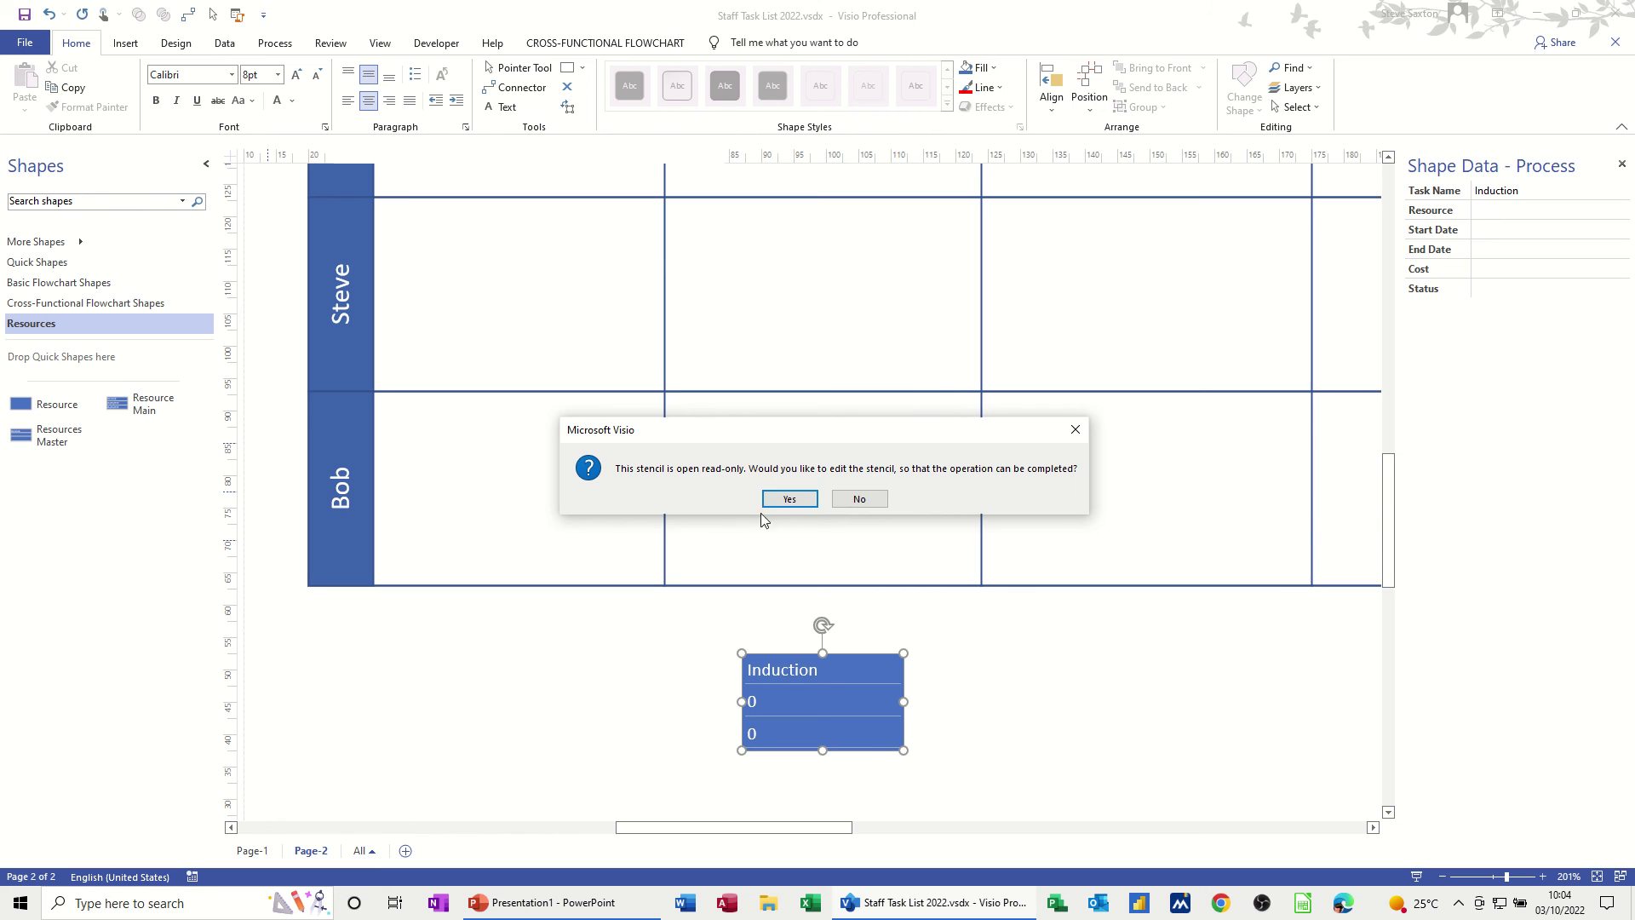
pyautogui.click(788, 500)
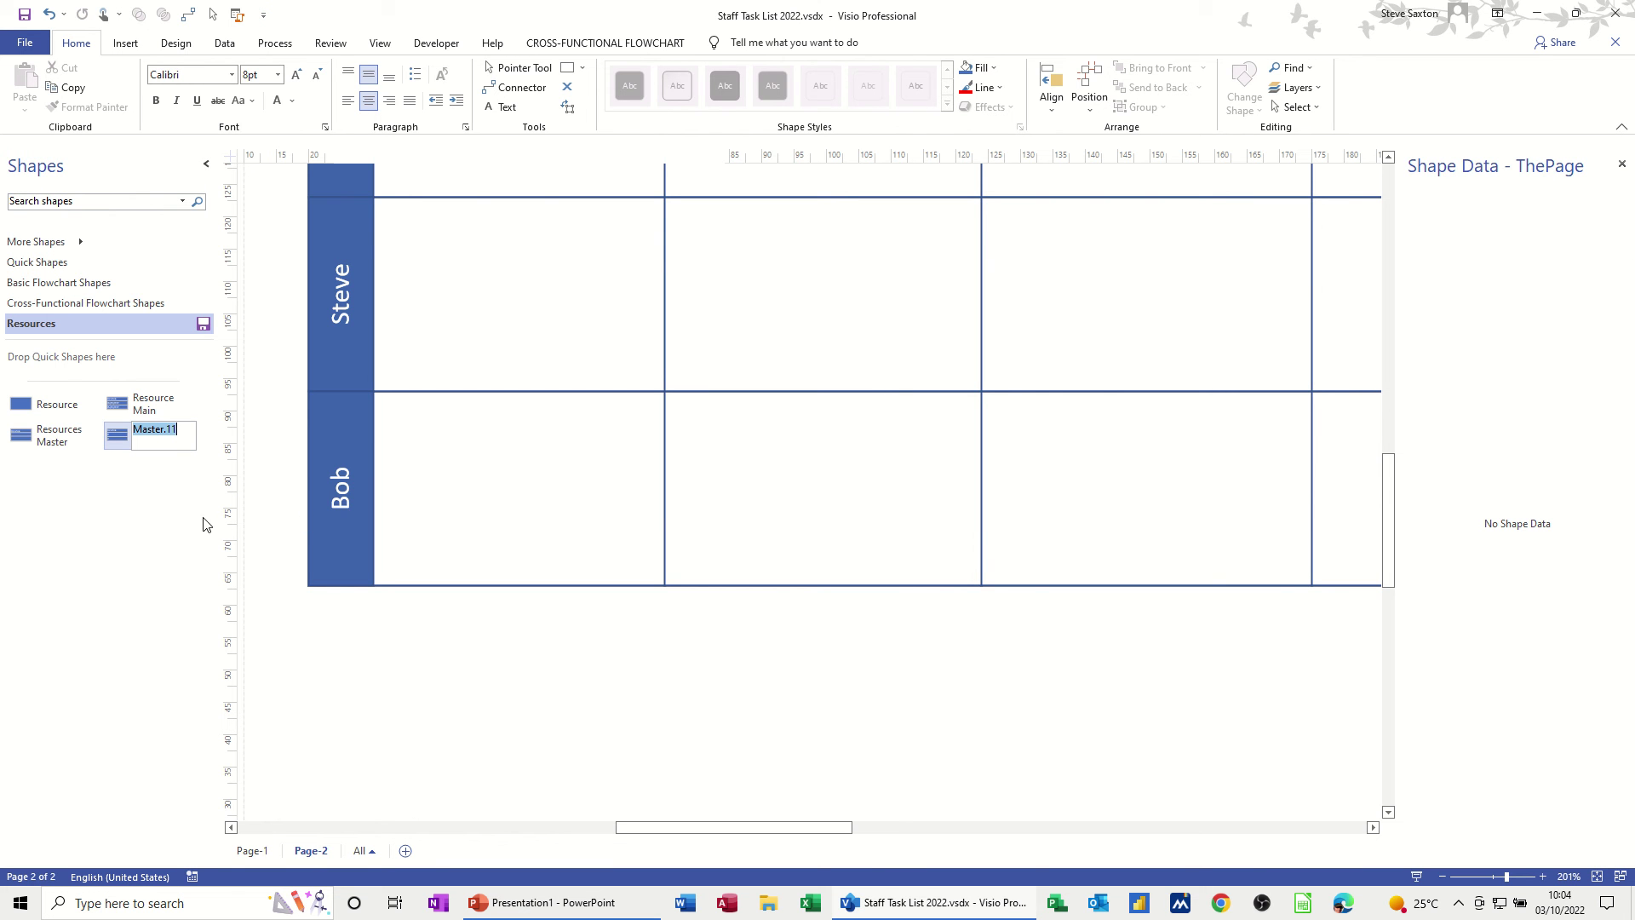
pyautogui.click(177, 439)
pyautogui.write('M')
pyautogui.press('Return')
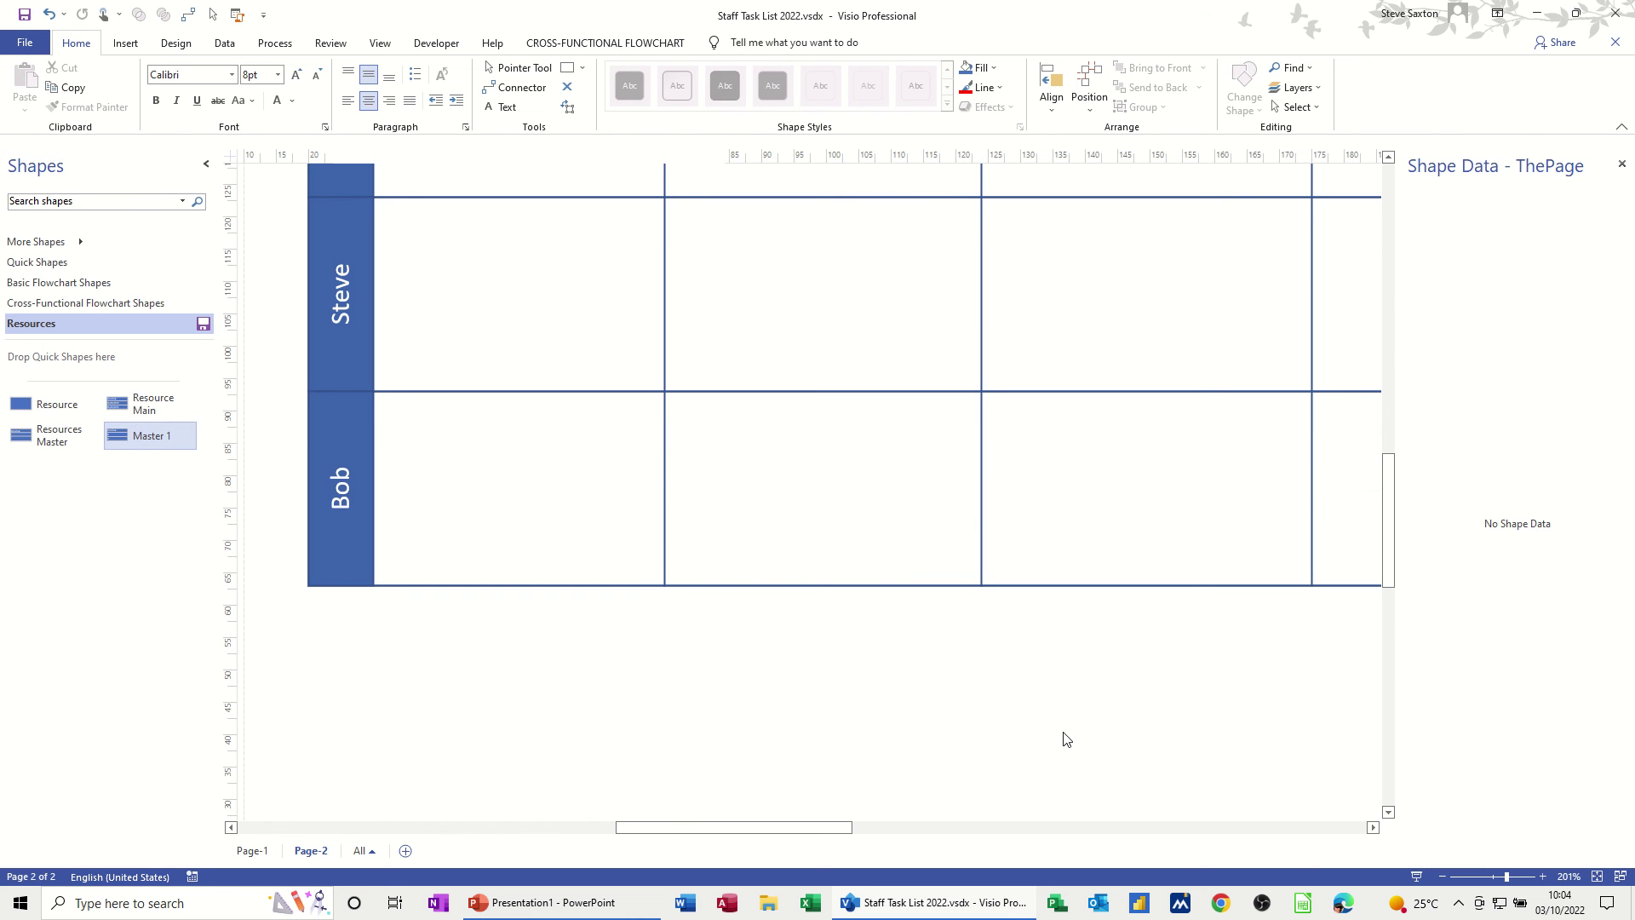
# Place a Master 1 shape in the Week 1 cell of the first swimlane.
pyautogui.scroll(-3, 1067, 739)
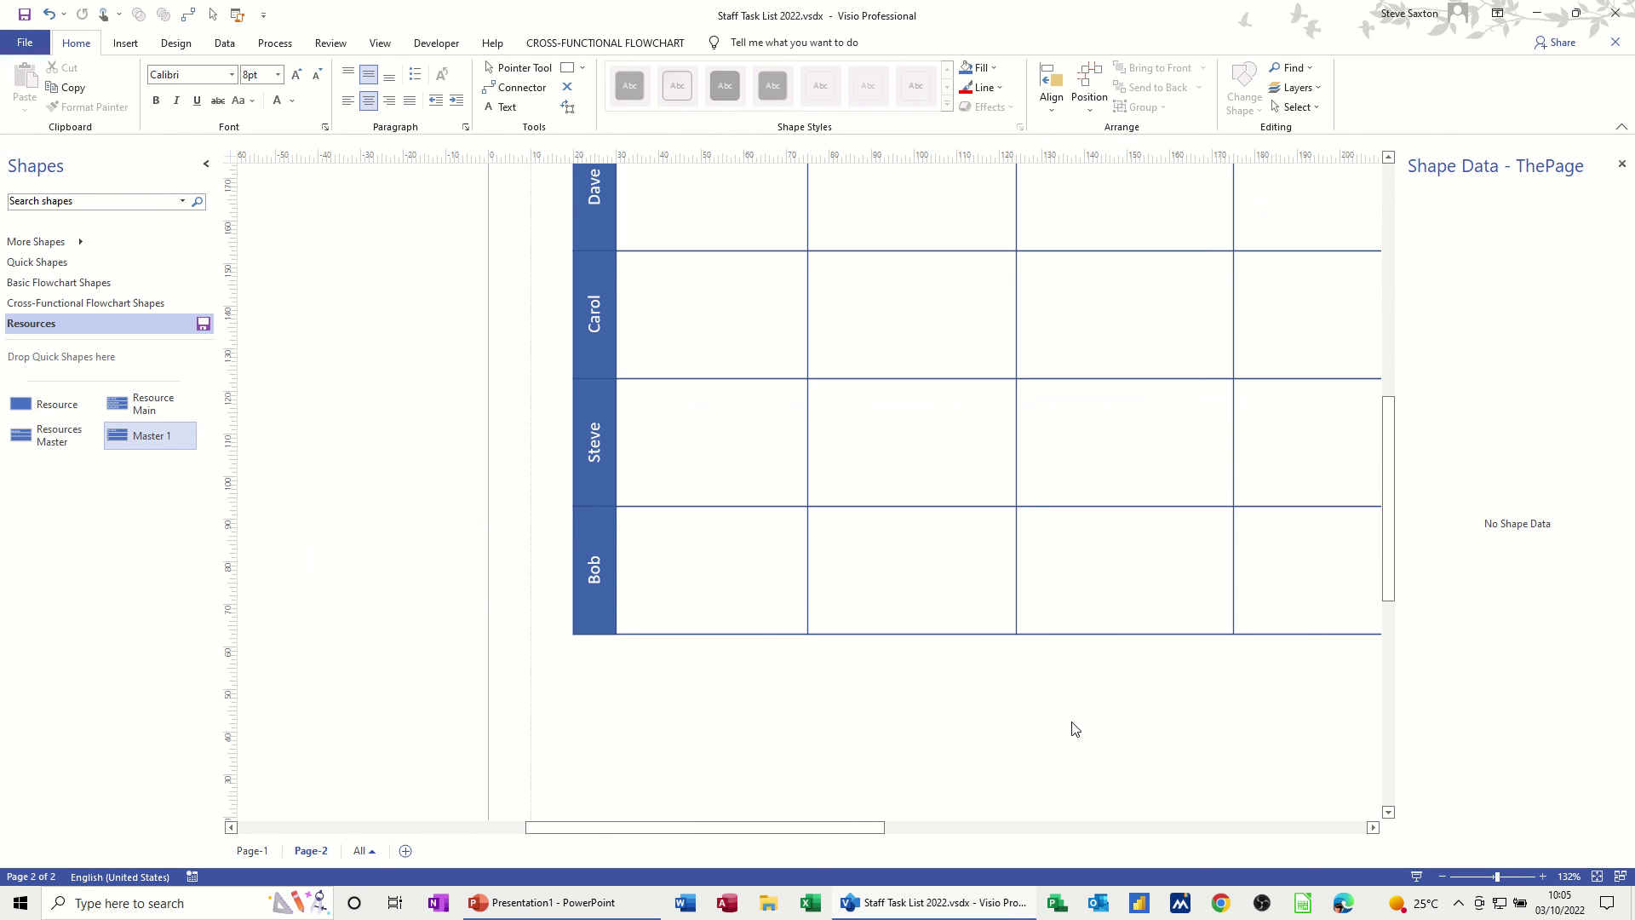
pyautogui.moveTo(818, 825); pyautogui.dragTo(904, 847)
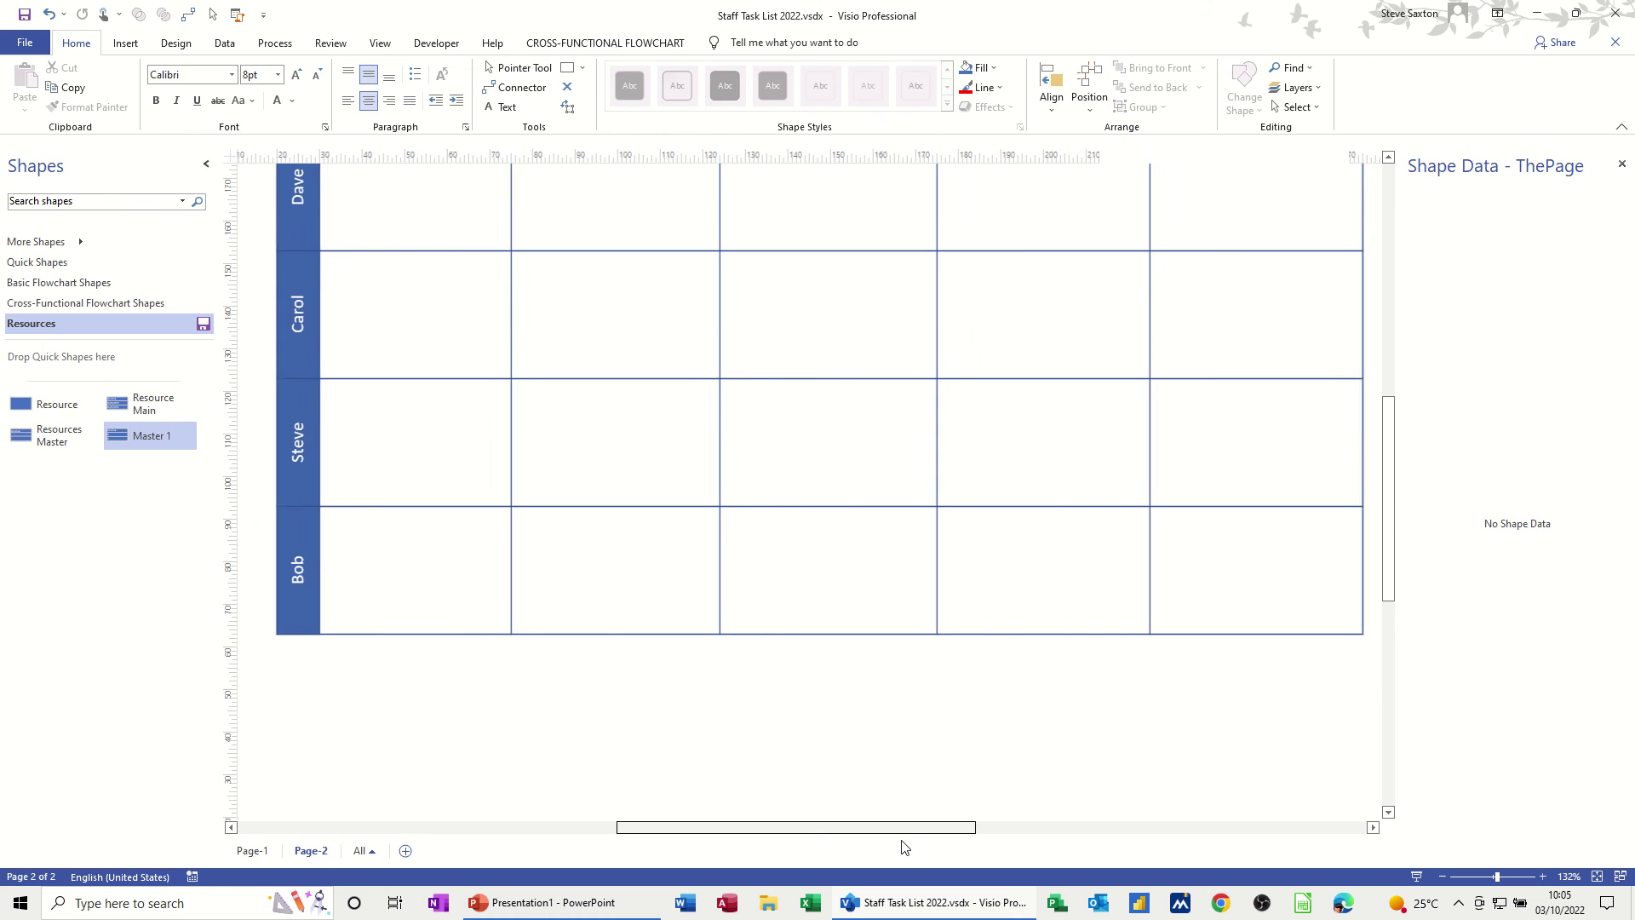
pyautogui.scroll(-2, 1036, 734)
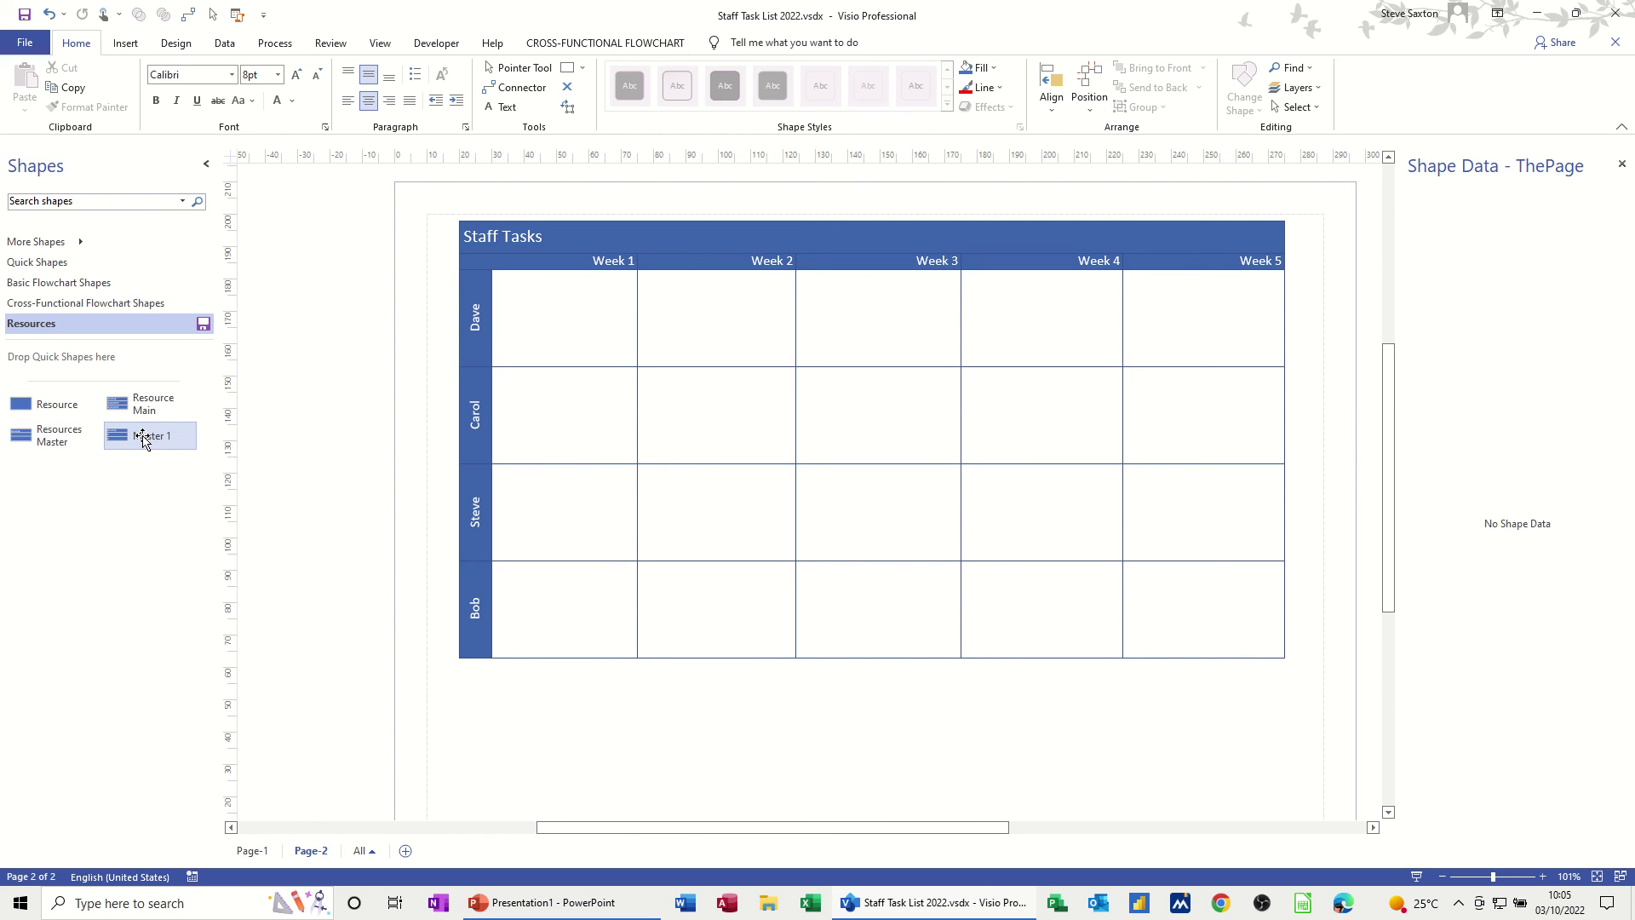
pyautogui.moveTo(143, 440); pyautogui.dragTo(568, 320)
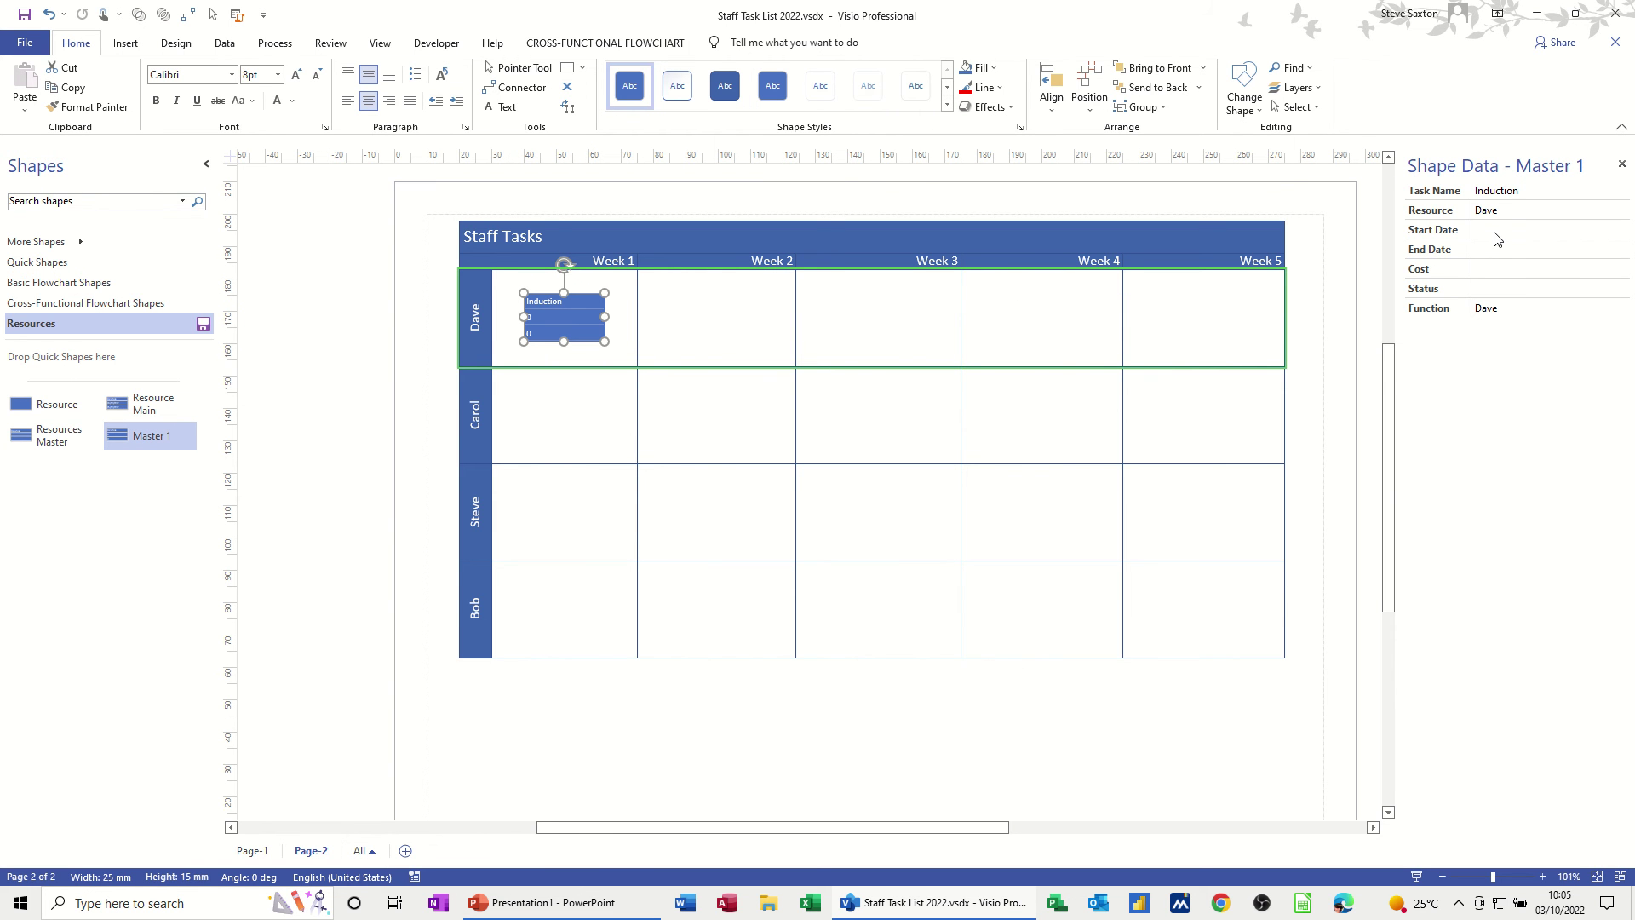
# Set the first swimlane's Induction task to start on 03/10/2022 and end on 05/10/2022.
pyautogui.click(1494, 230)
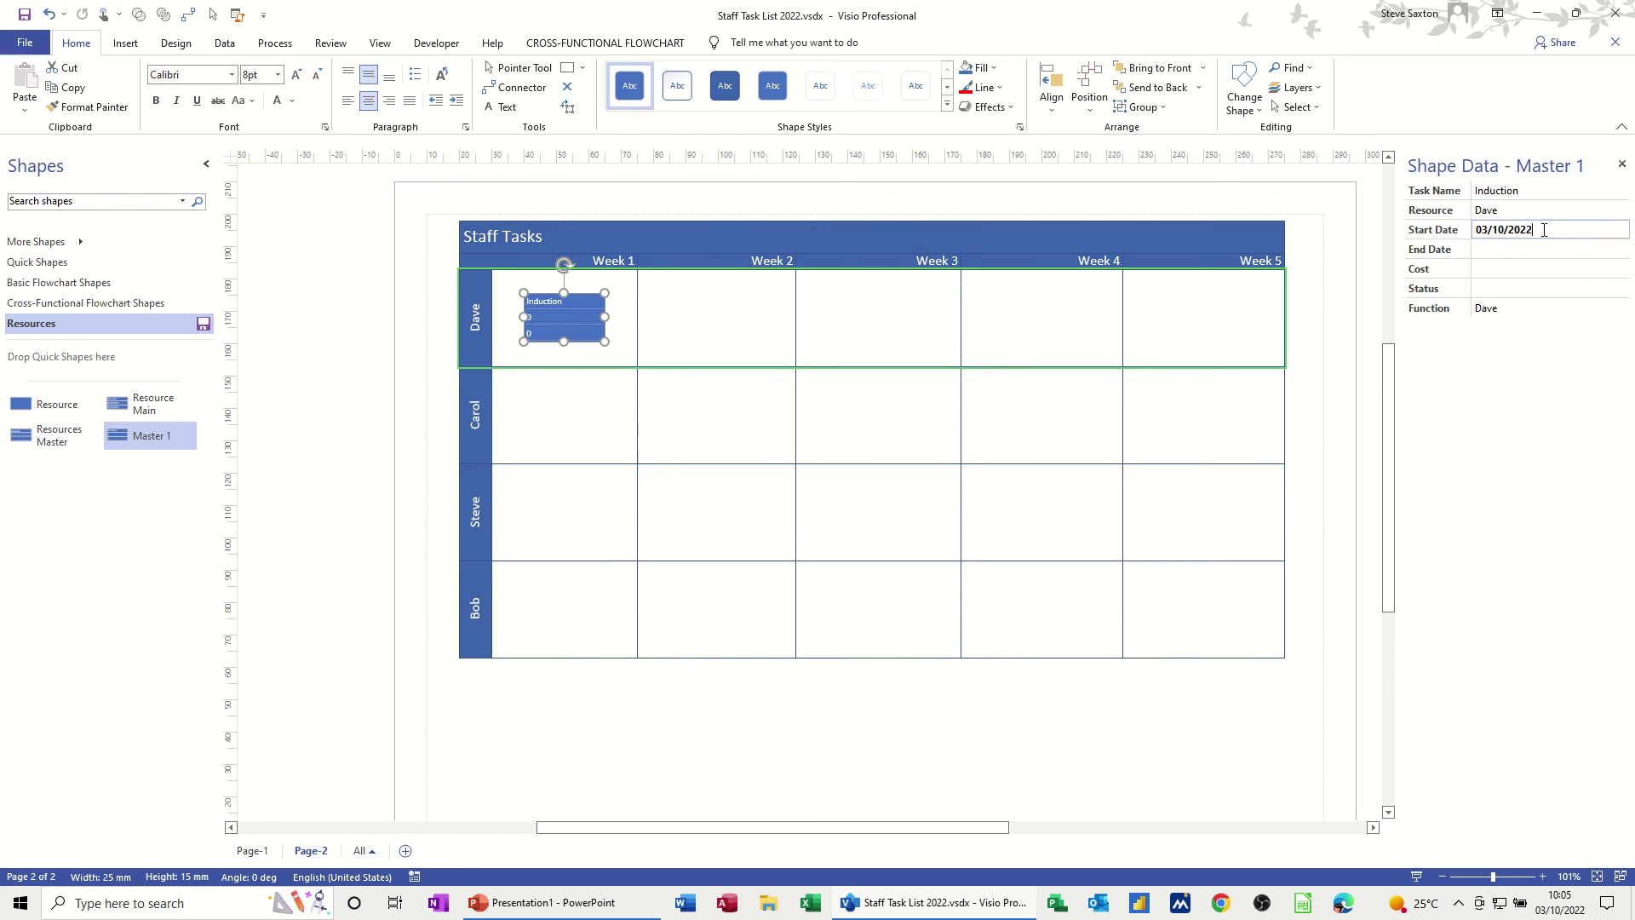
pyautogui.click(1513, 248)
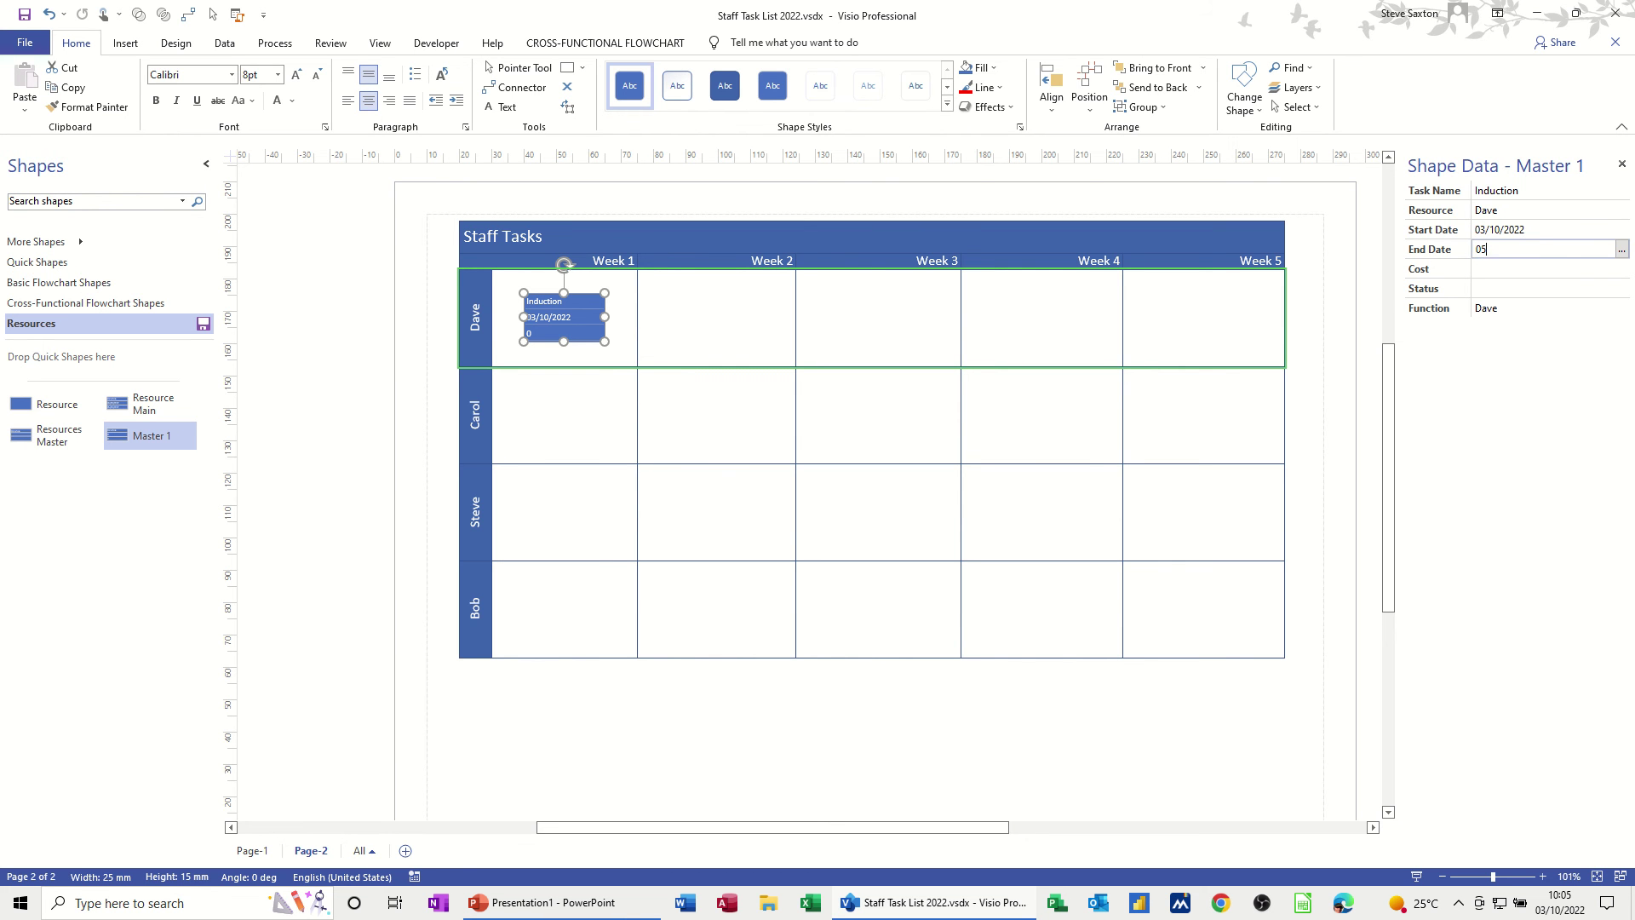
pyautogui.write('05/10/2022')
pyautogui.press('Return')
pyautogui.click(1493, 270)
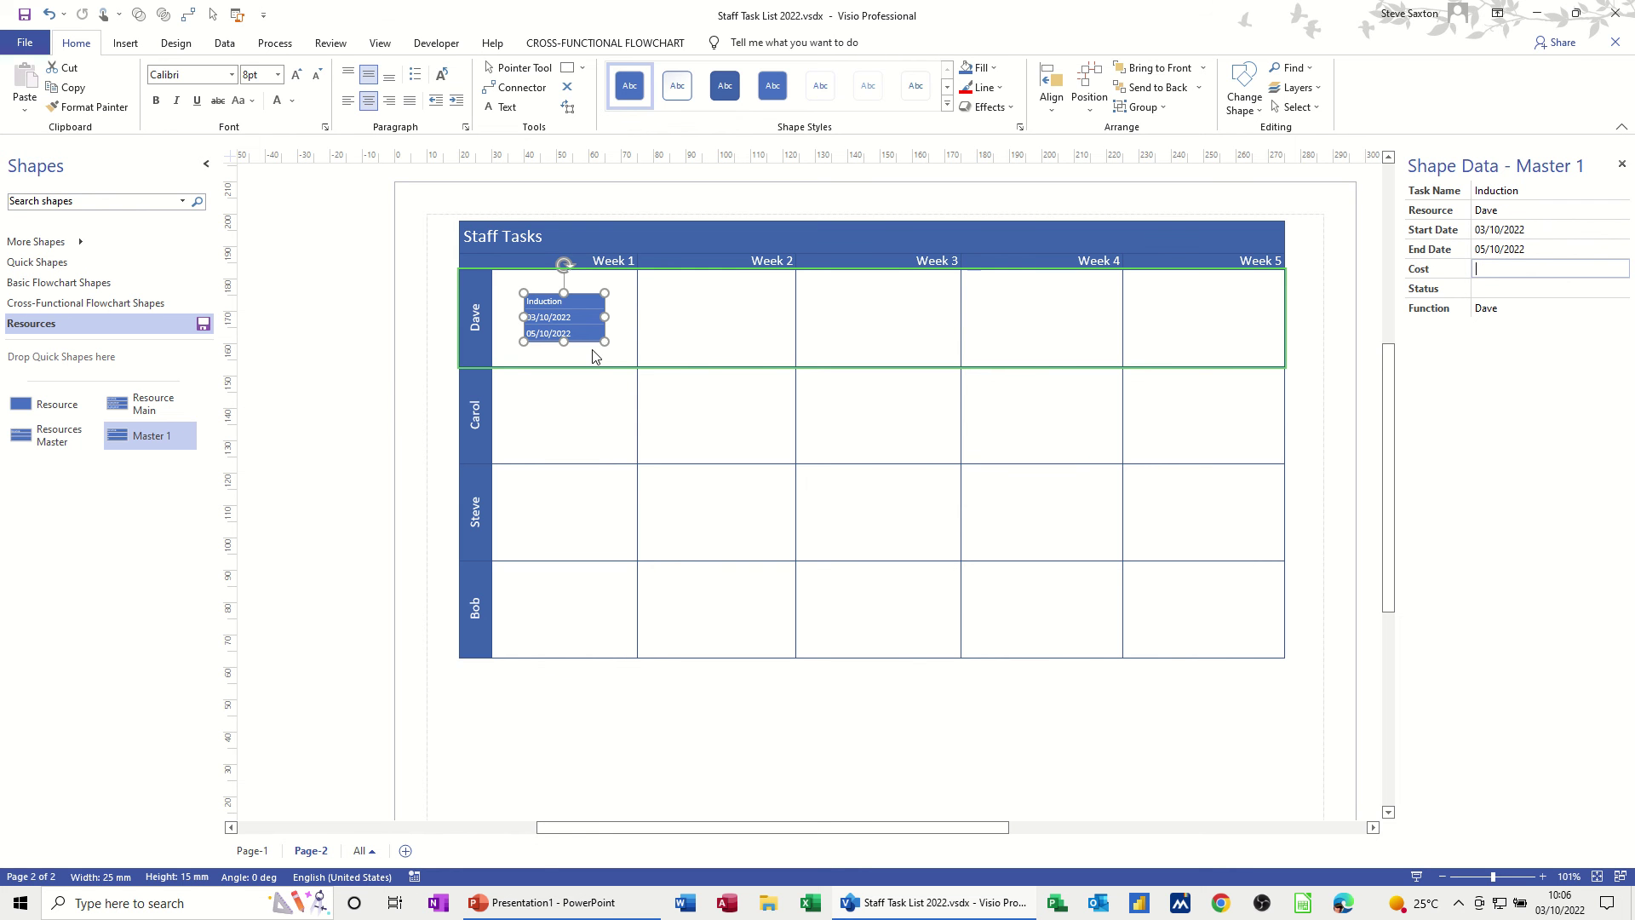
# Copy the Induction task into Week 1 of the other three swimlanes and line up the original with the copies.
pyautogui.moveTo(578, 337); pyautogui.dragTo(576, 635)
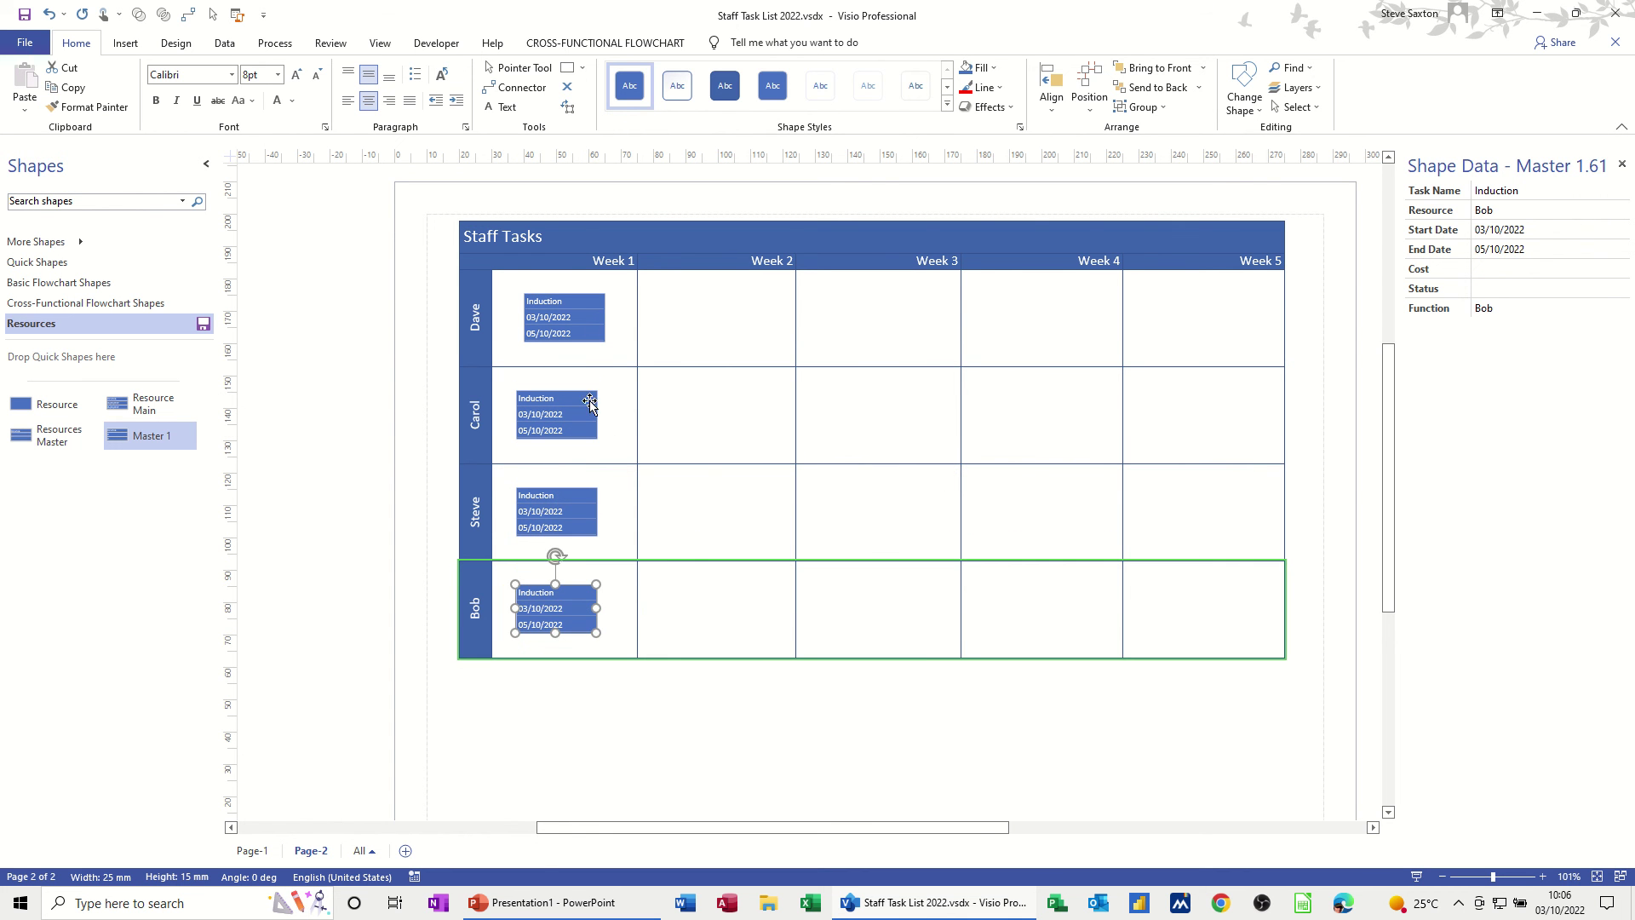
pyautogui.click(588, 341)
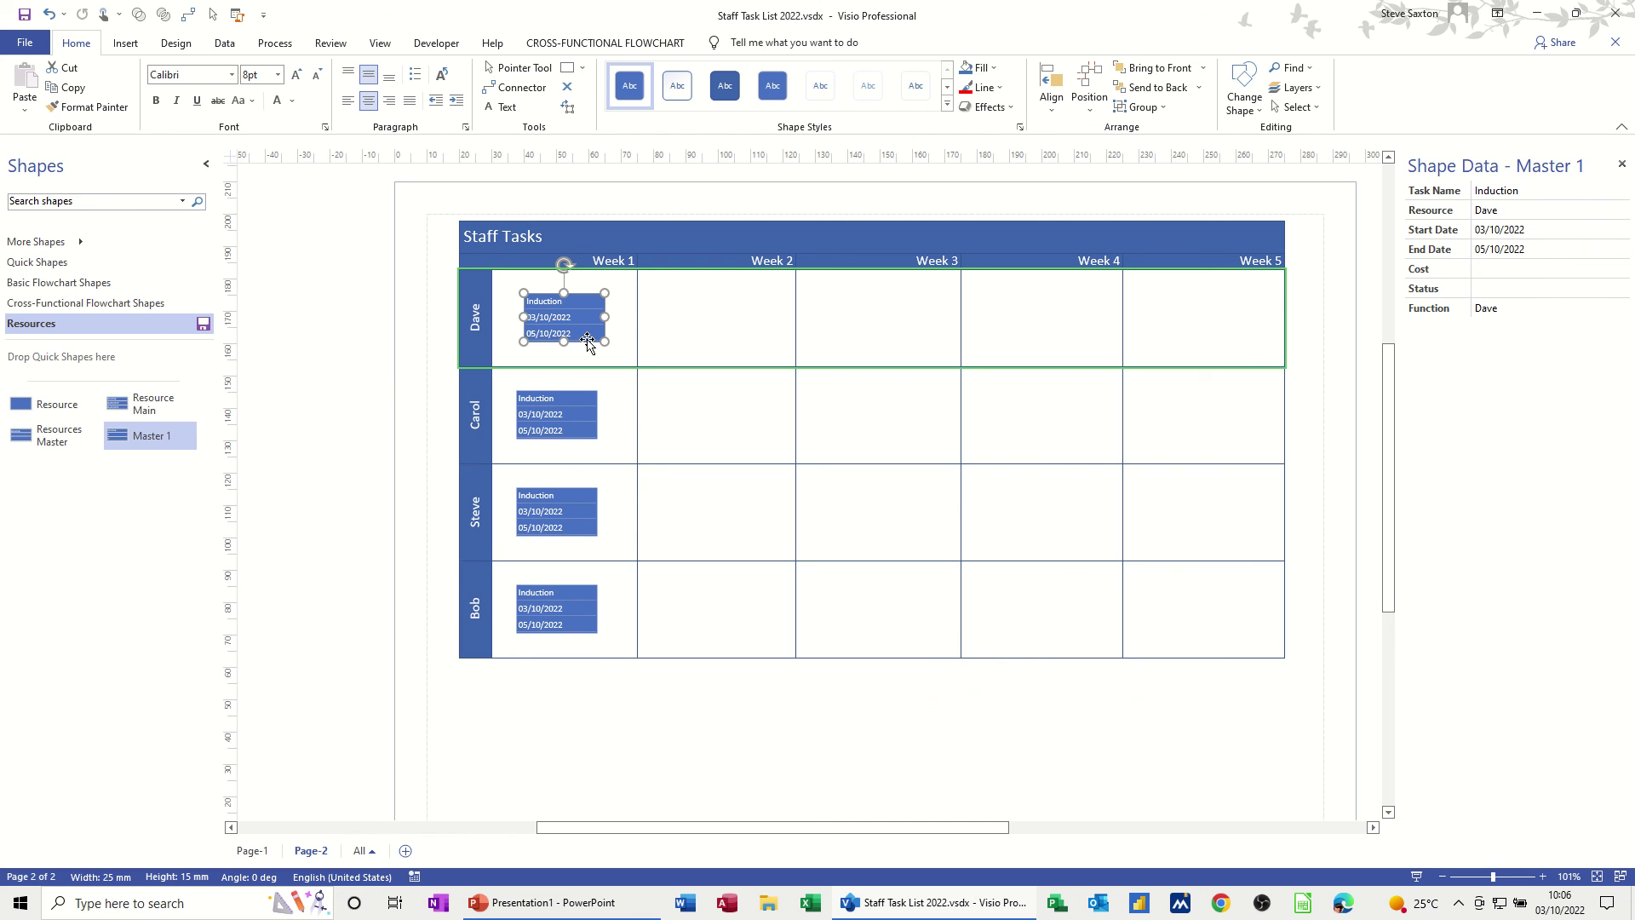
pyautogui.moveTo(588, 341); pyautogui.dragTo(582, 342)
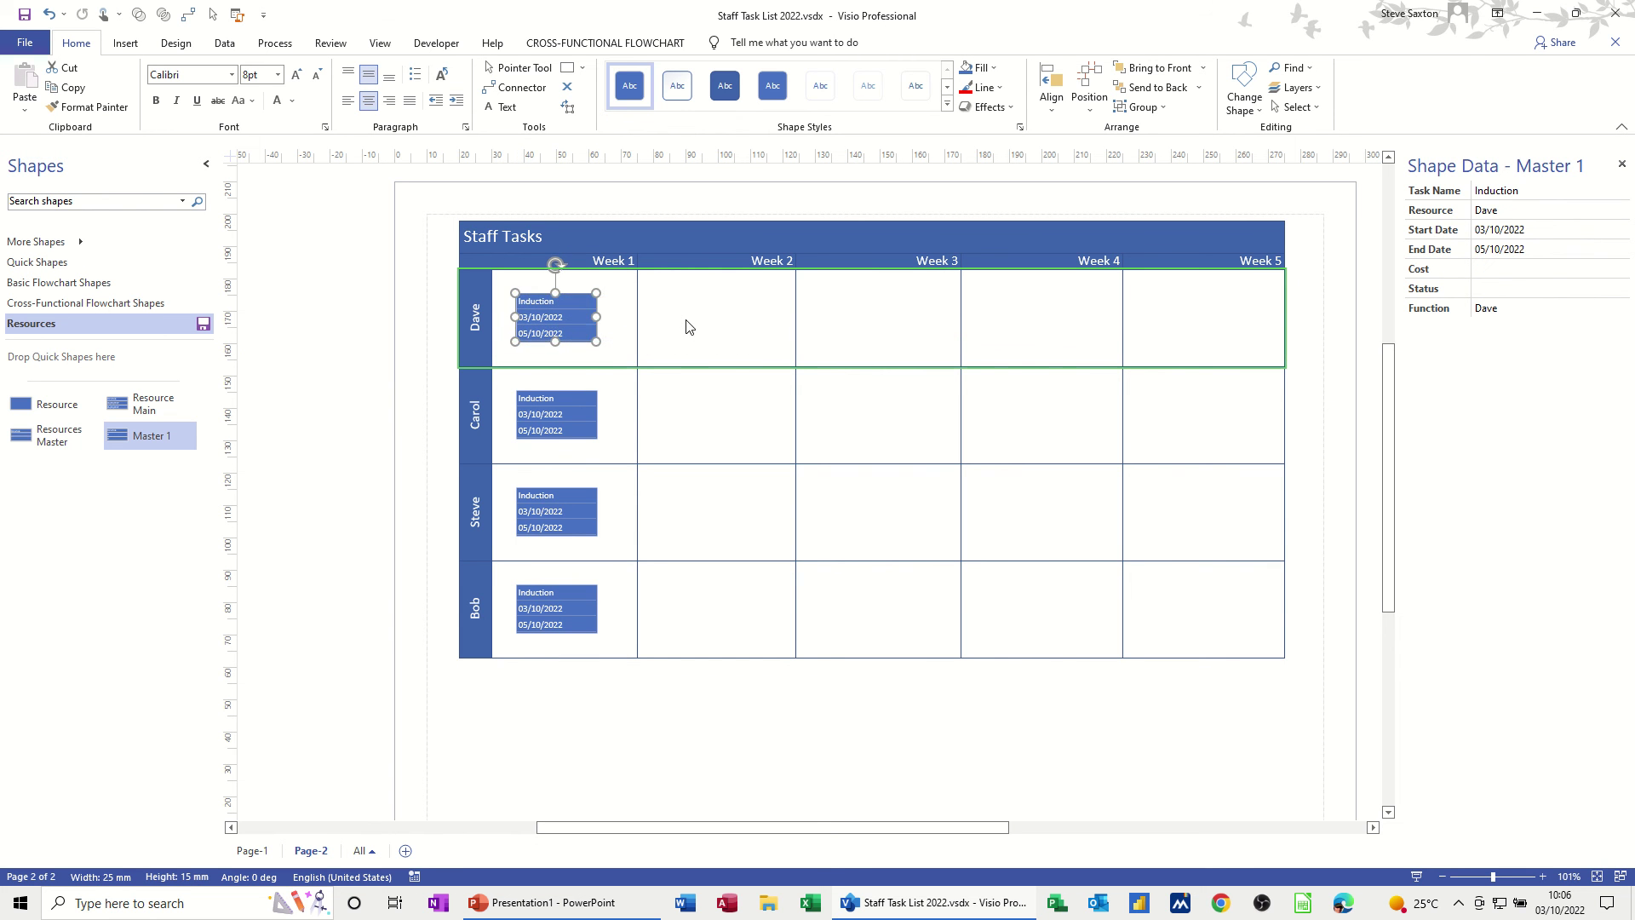
pyautogui.click(691, 328)
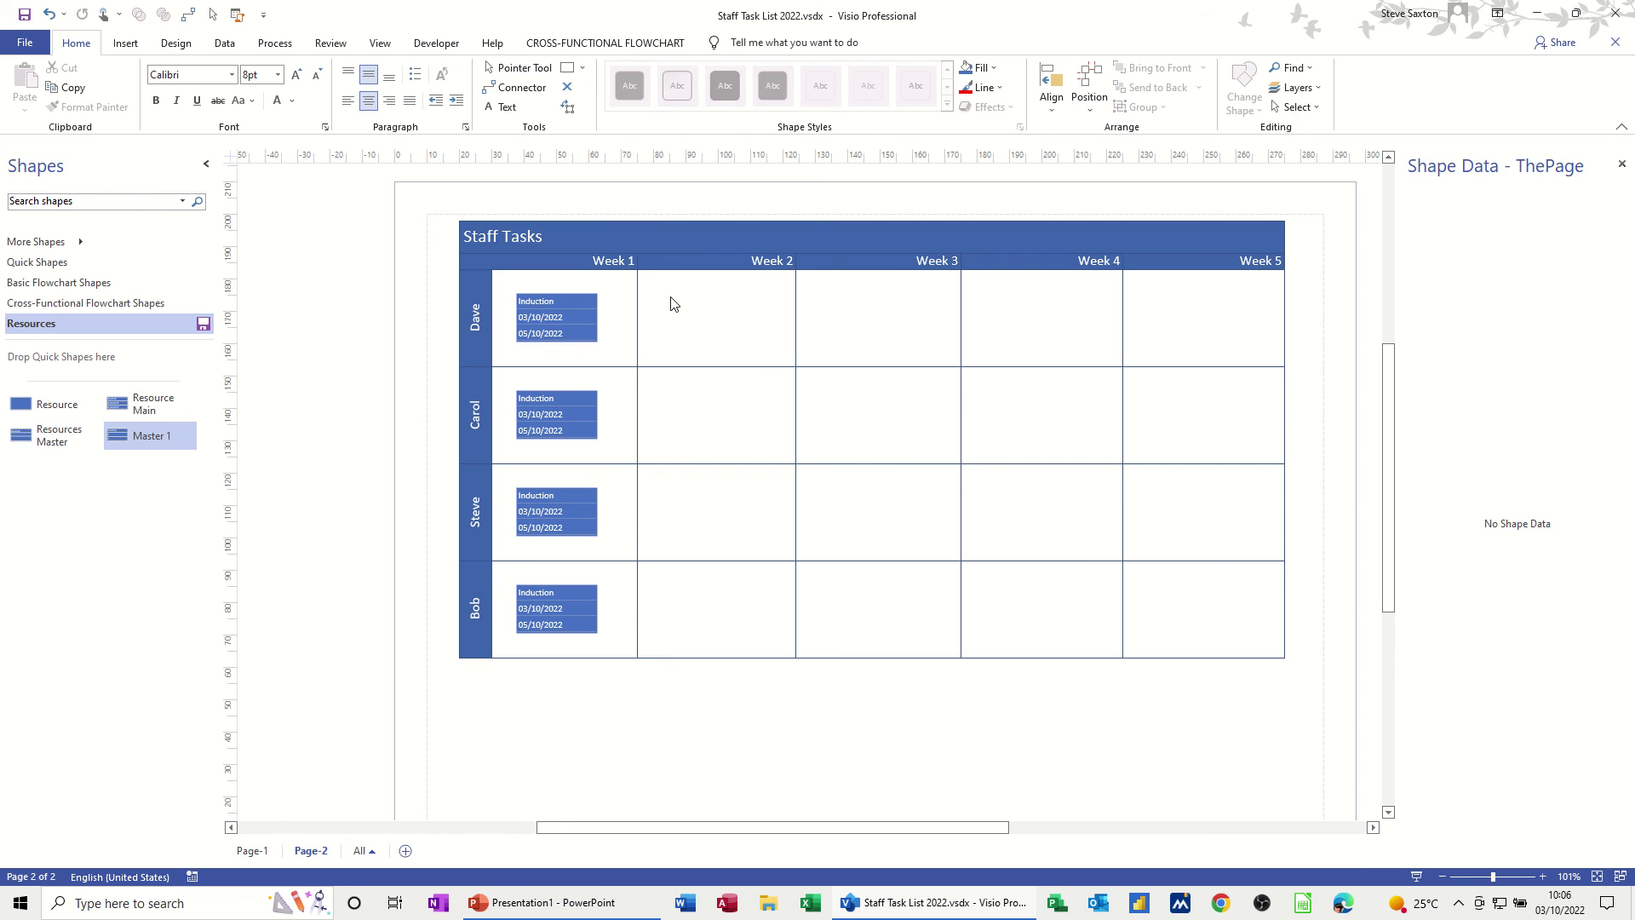
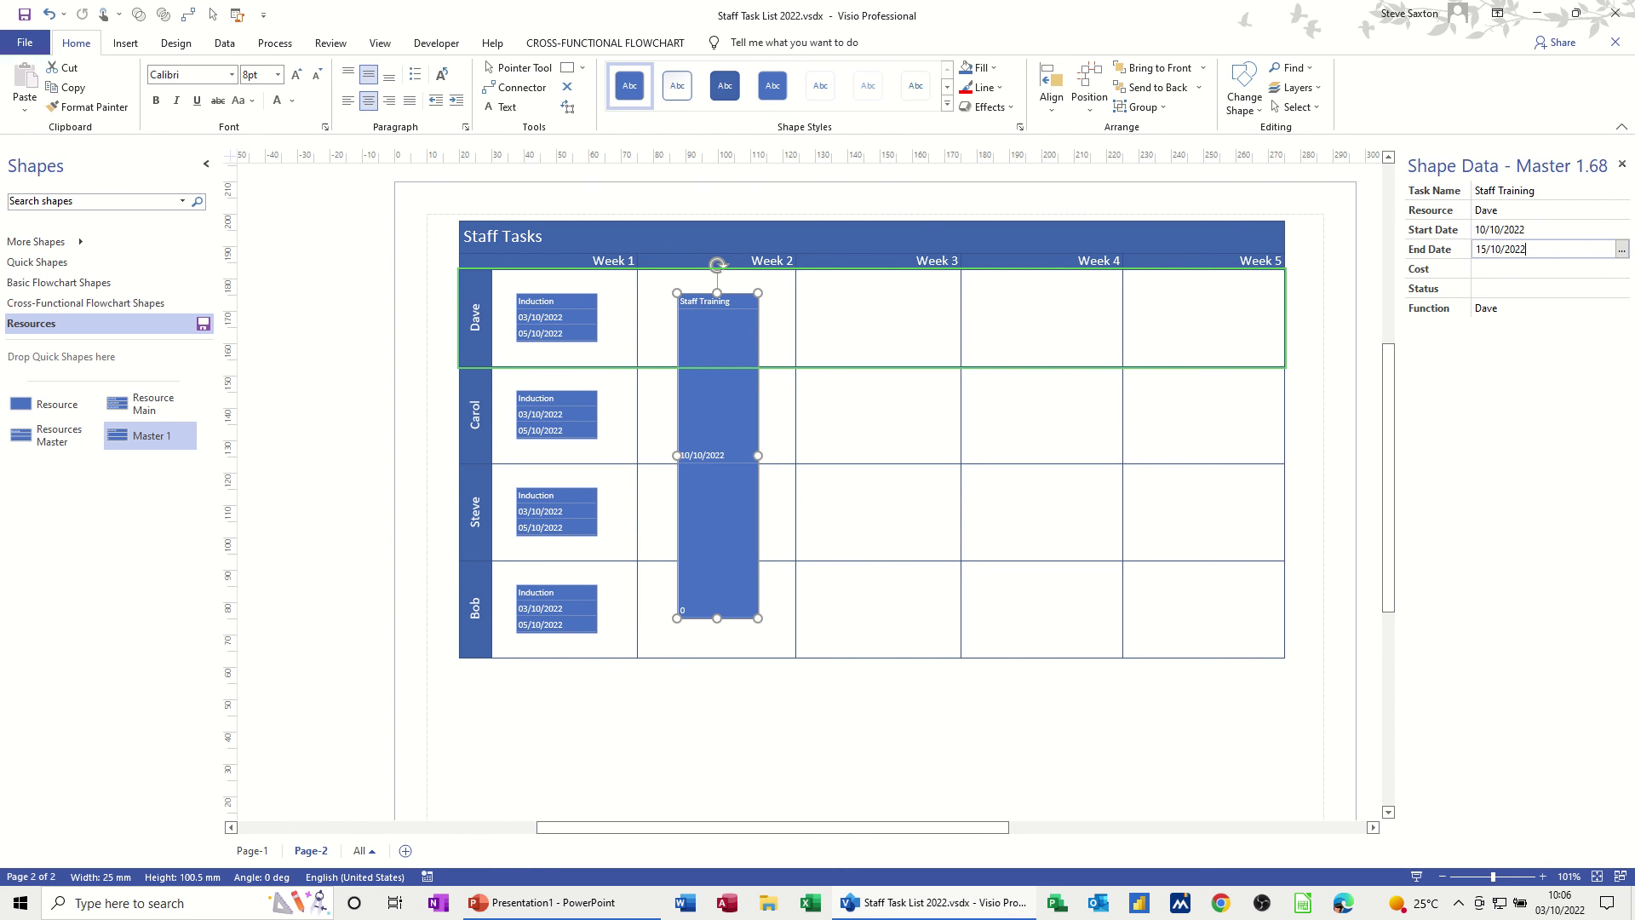
# Place a Master 1 shape in the Week 3 cell of the first swimlane and set its Task Name to Finance Training.
pyautogui.click(880, 473)
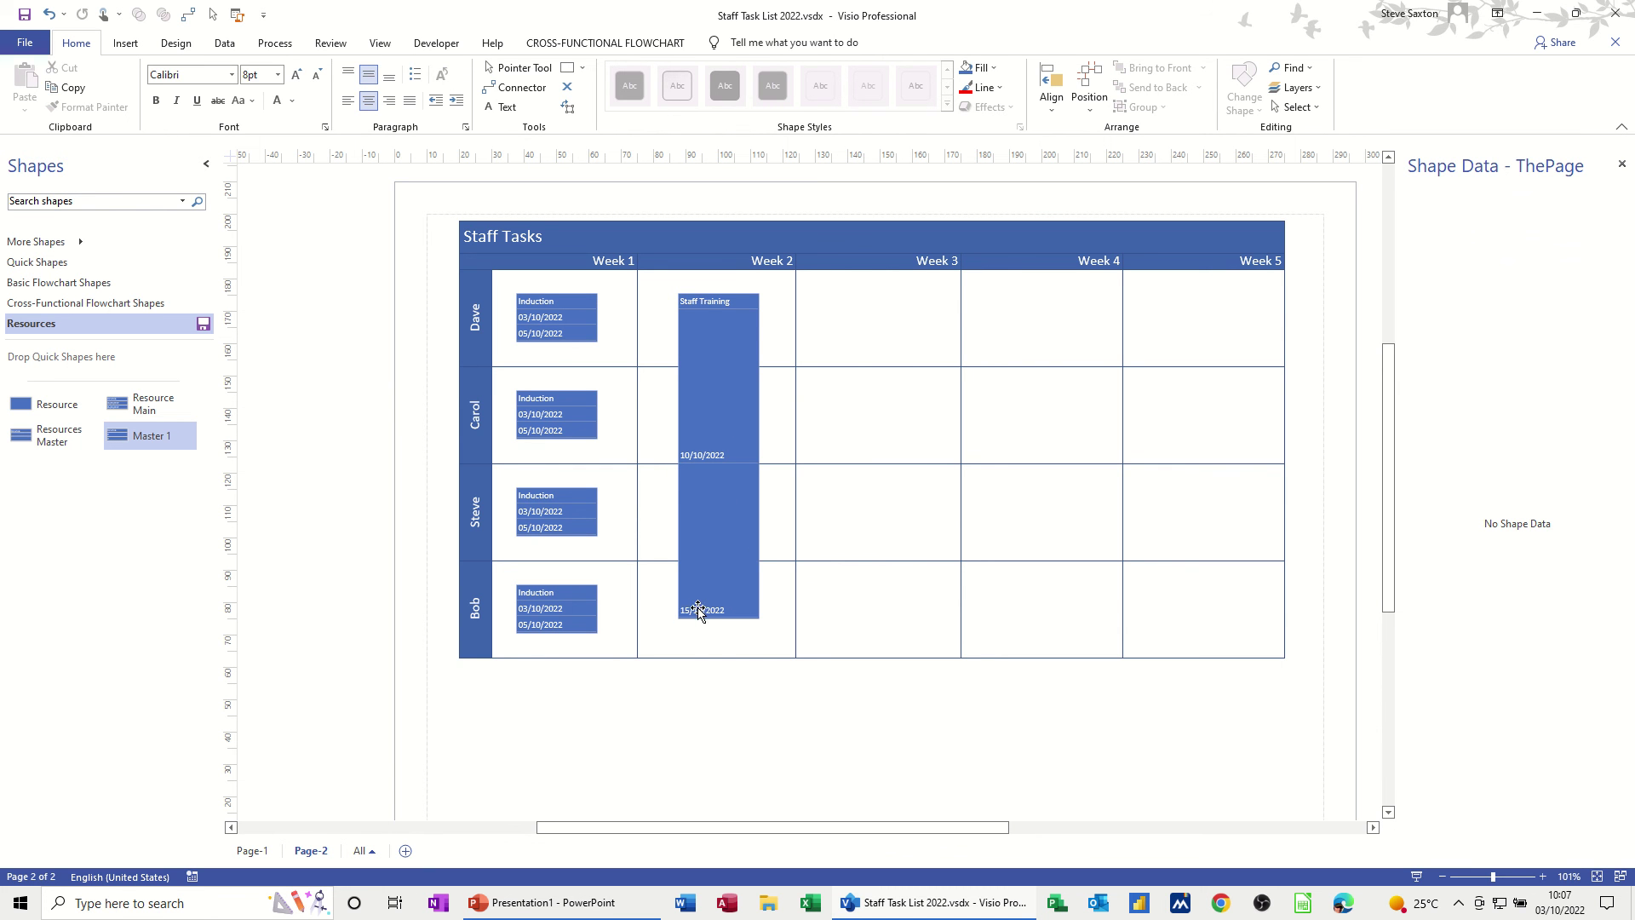
pyautogui.click(735, 412)
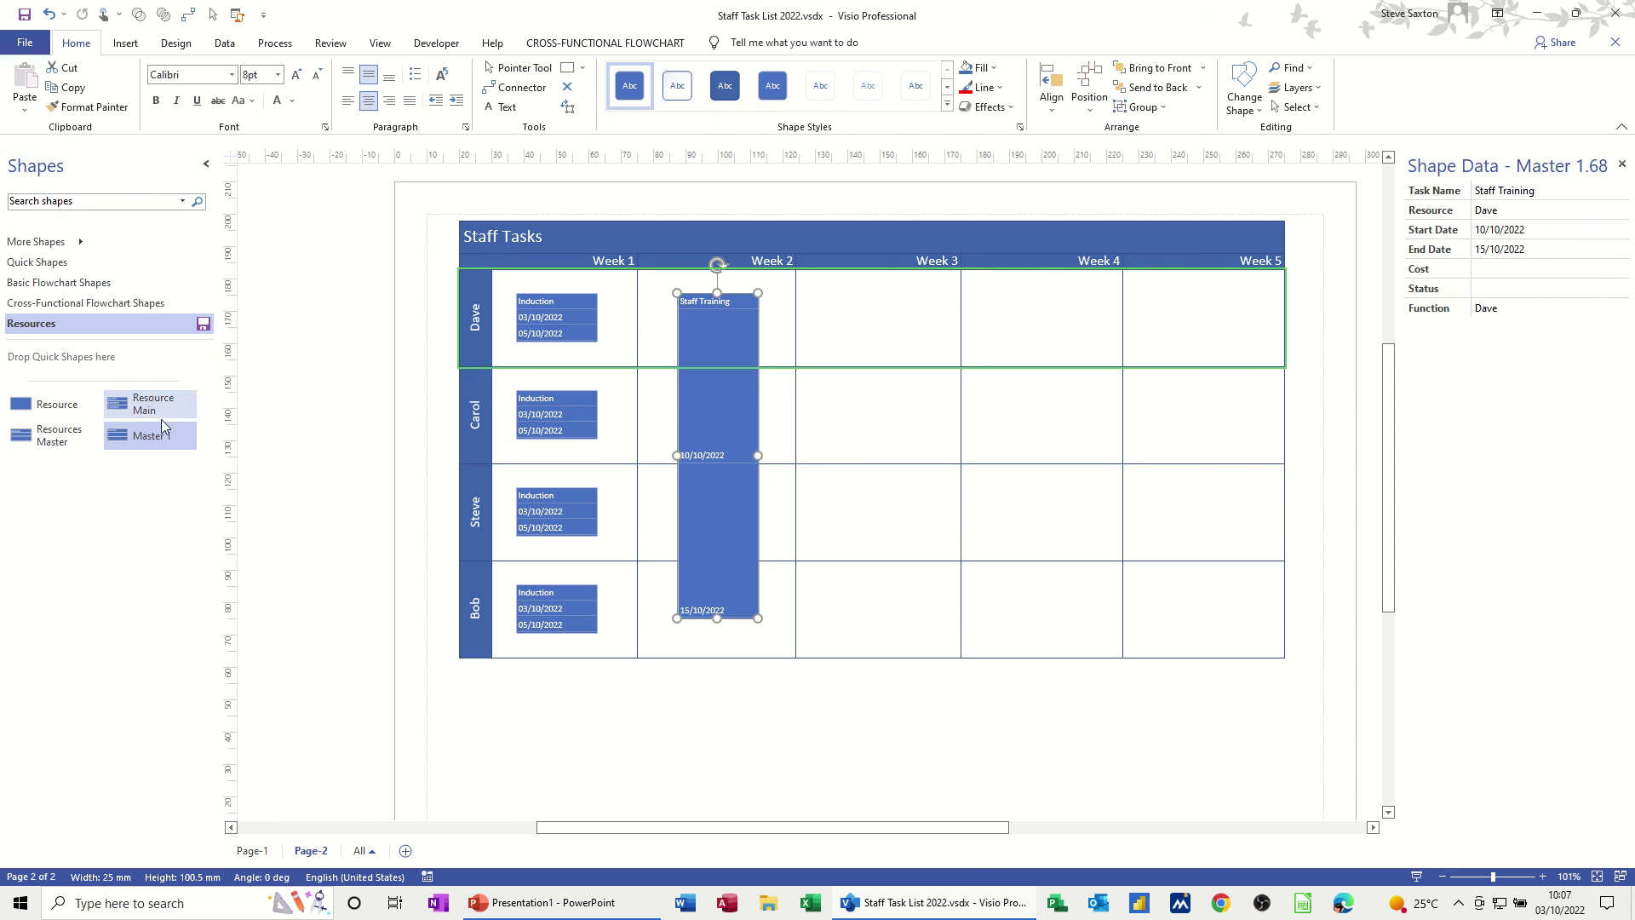
pyautogui.moveTo(153, 436); pyautogui.dragTo(862, 326)
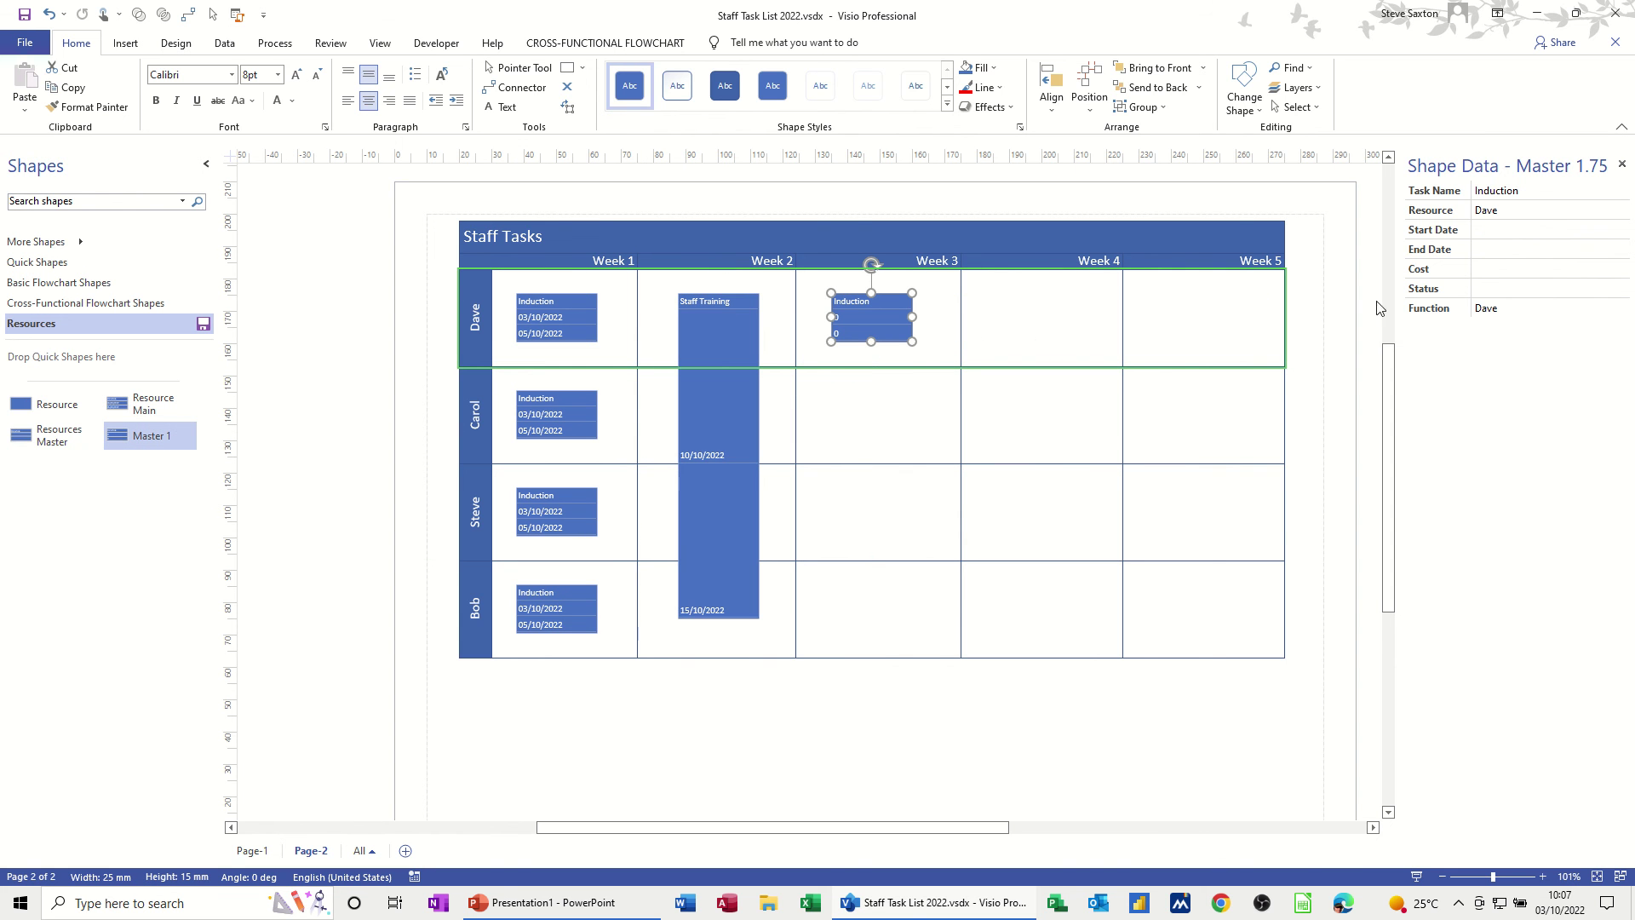
pyautogui.click(1542, 190)
pyautogui.write('Finance Training')
# Set the Finance Training task's Start Date to 25/10/2022 and its End Date to 30/10/2022.
pyautogui.click(1539, 233)
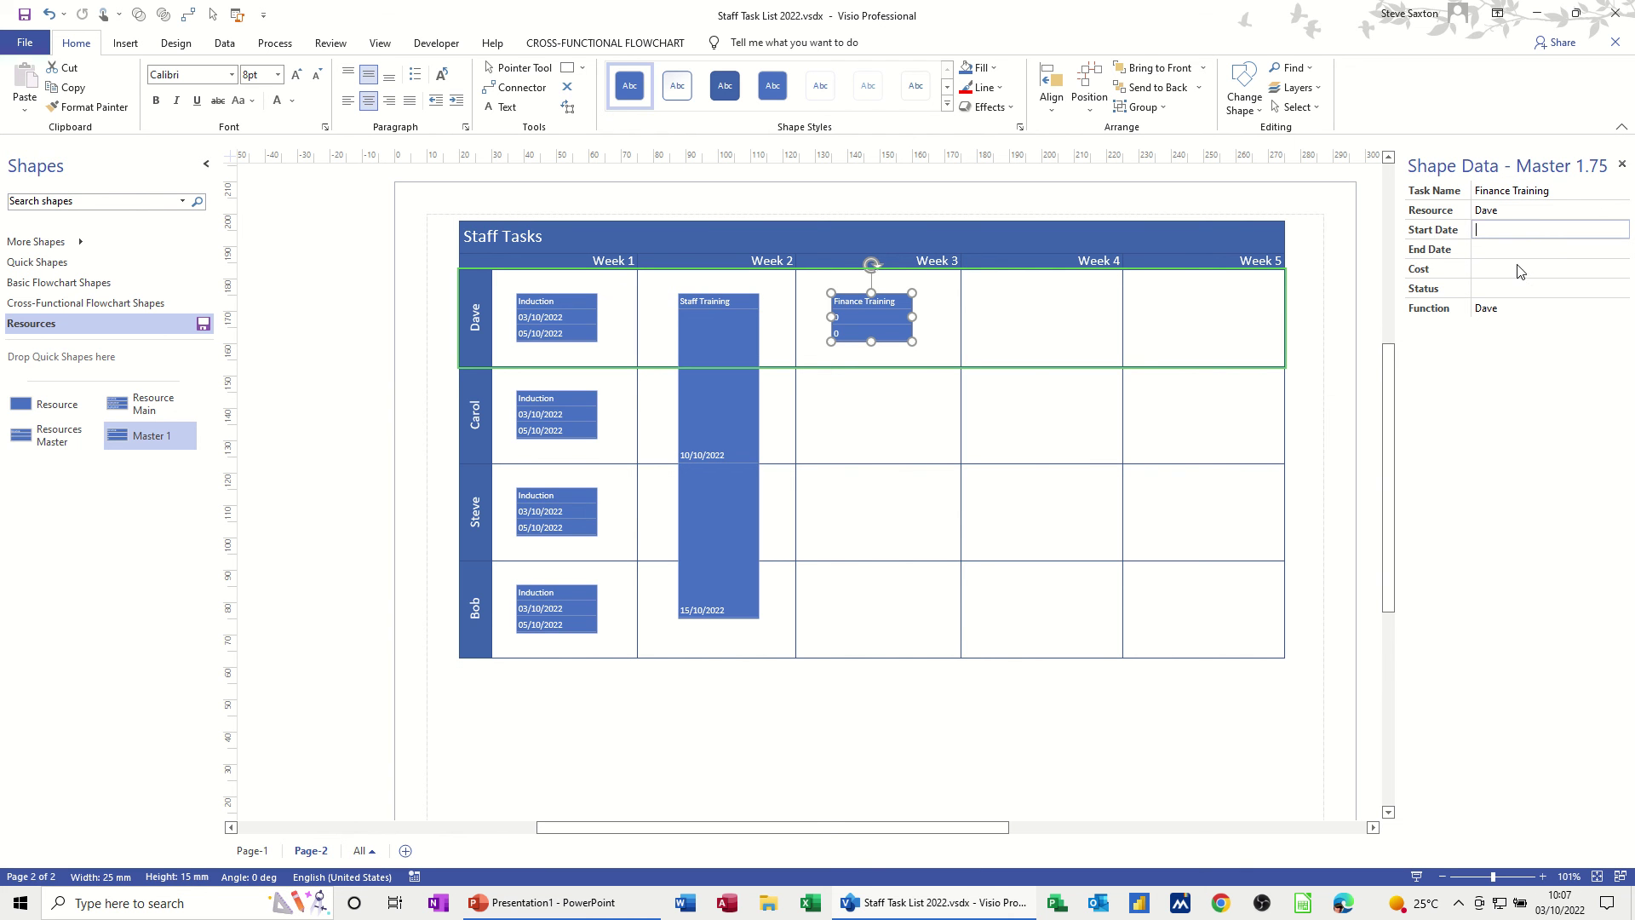
pyautogui.write('25/10/2022')
pyautogui.click(1487, 252)
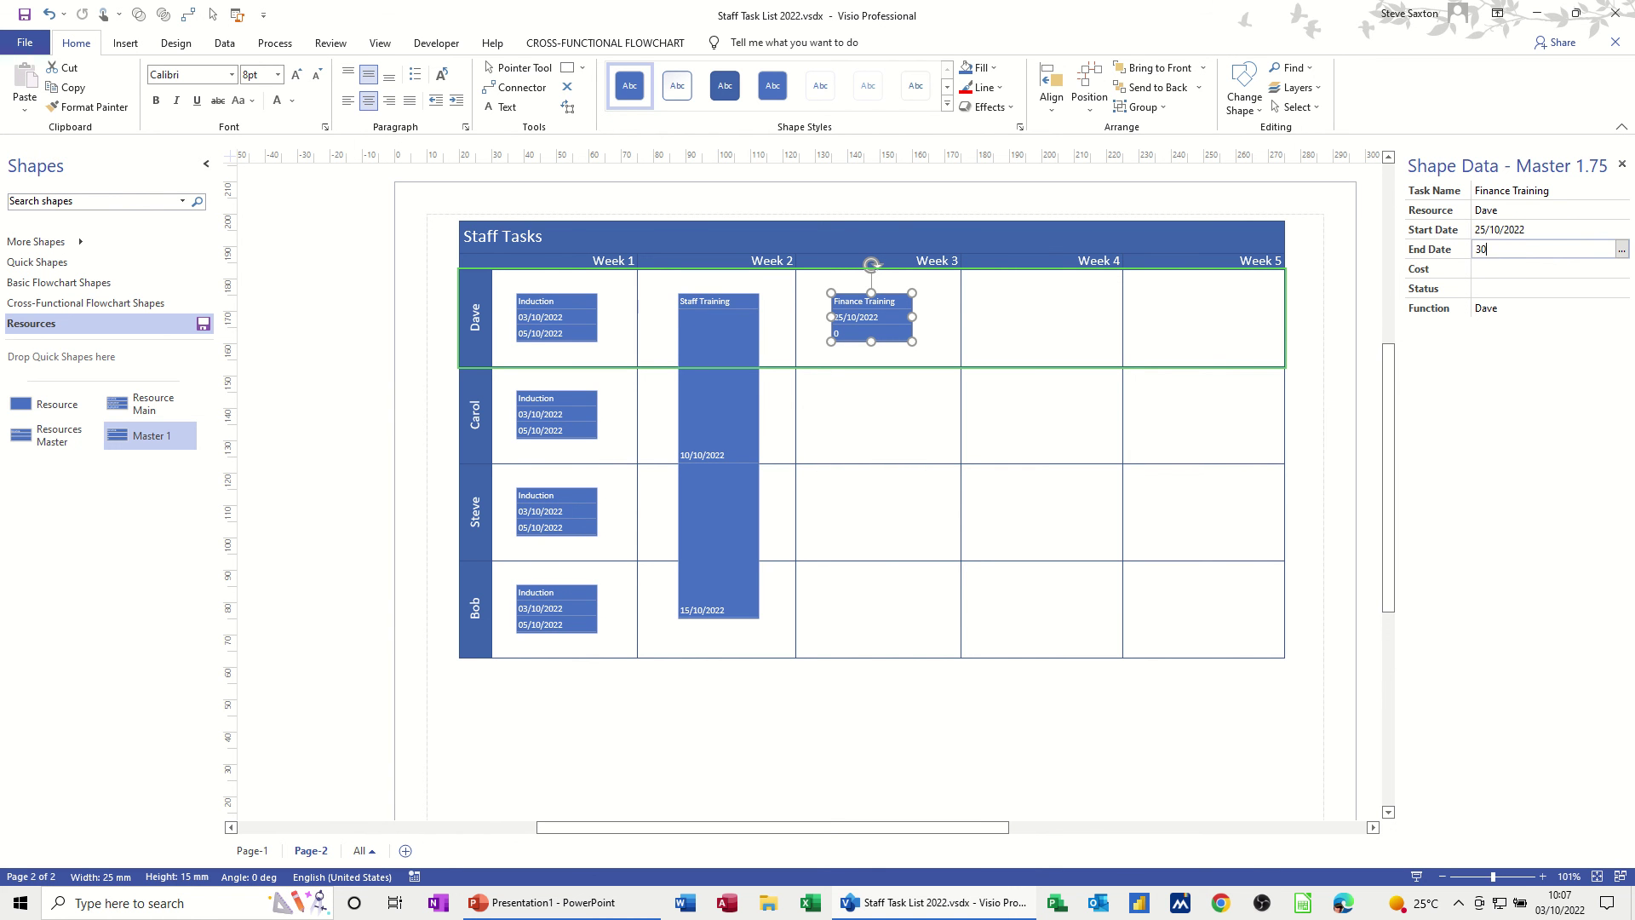
pyautogui.write('30/10/2022')
pyautogui.click(1091, 449)
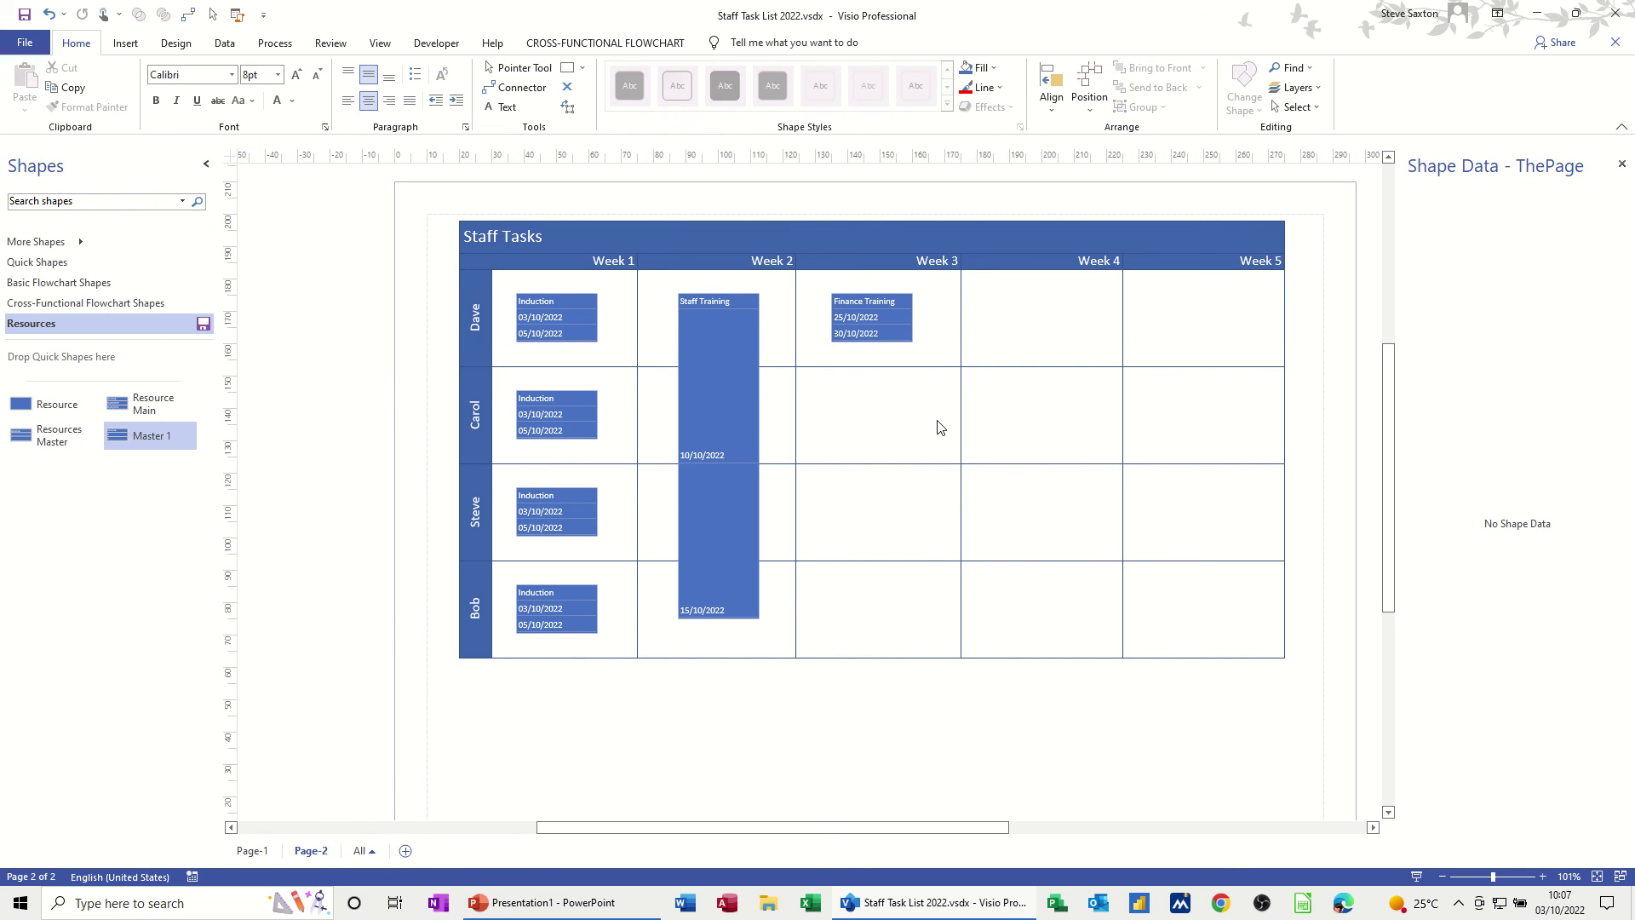
# Copy the Finance Training task into Week 3 of the other three swimlanes and rename the second swimlane's copy Admin Training.
pyautogui.click(901, 333)
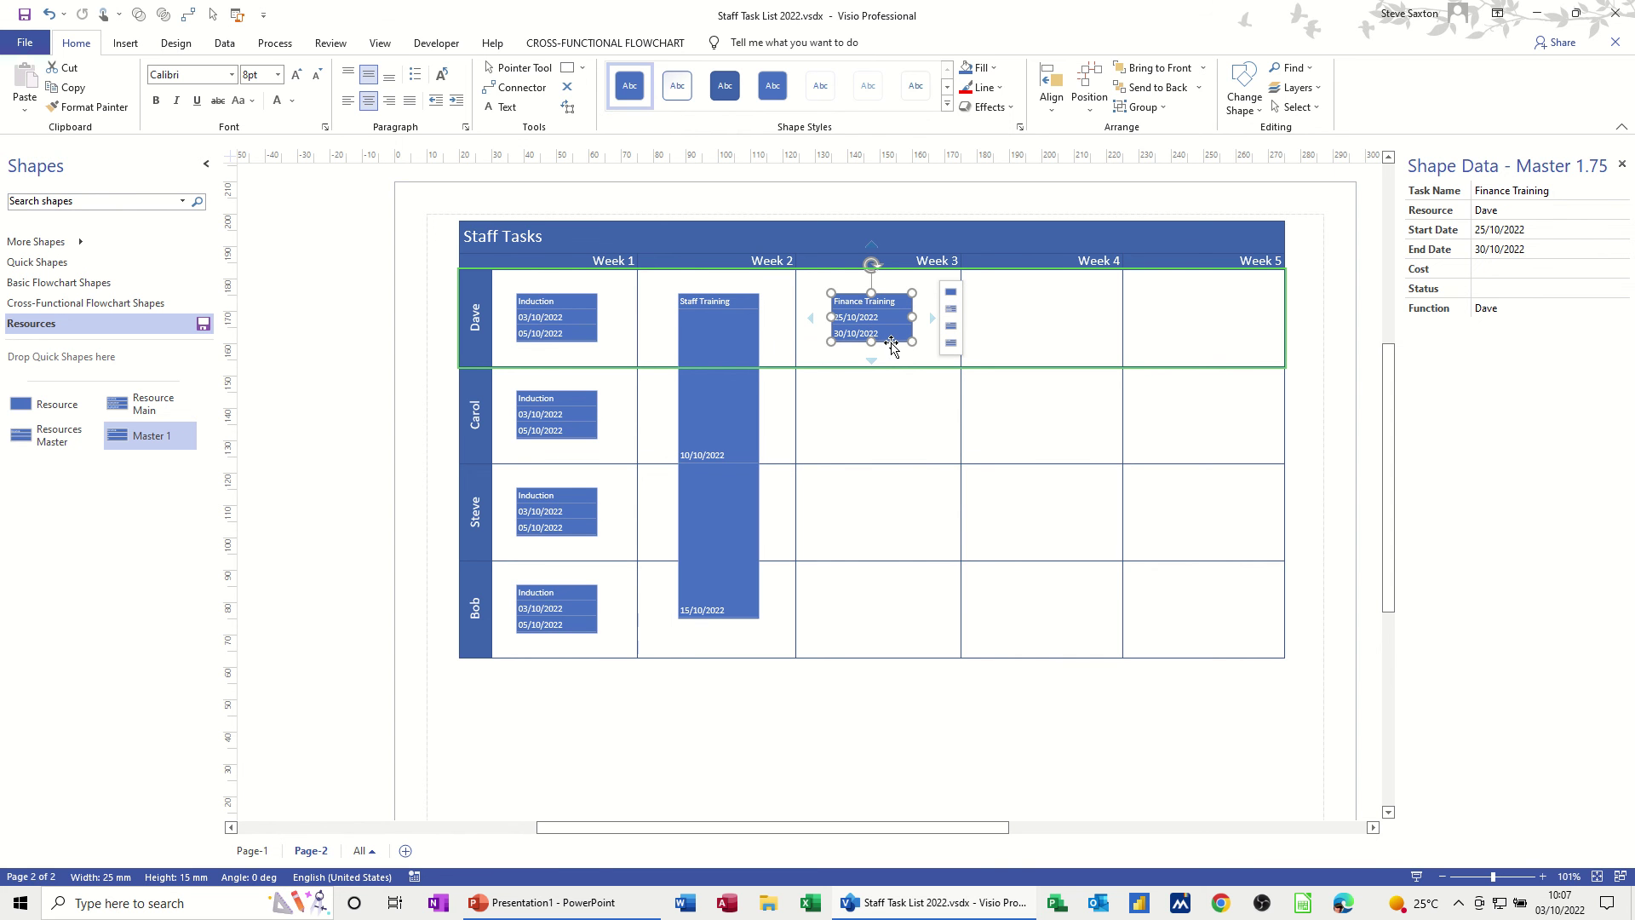
pyautogui.moveTo(893, 345); pyautogui.dragTo(892, 631)
pyautogui.click(902, 414)
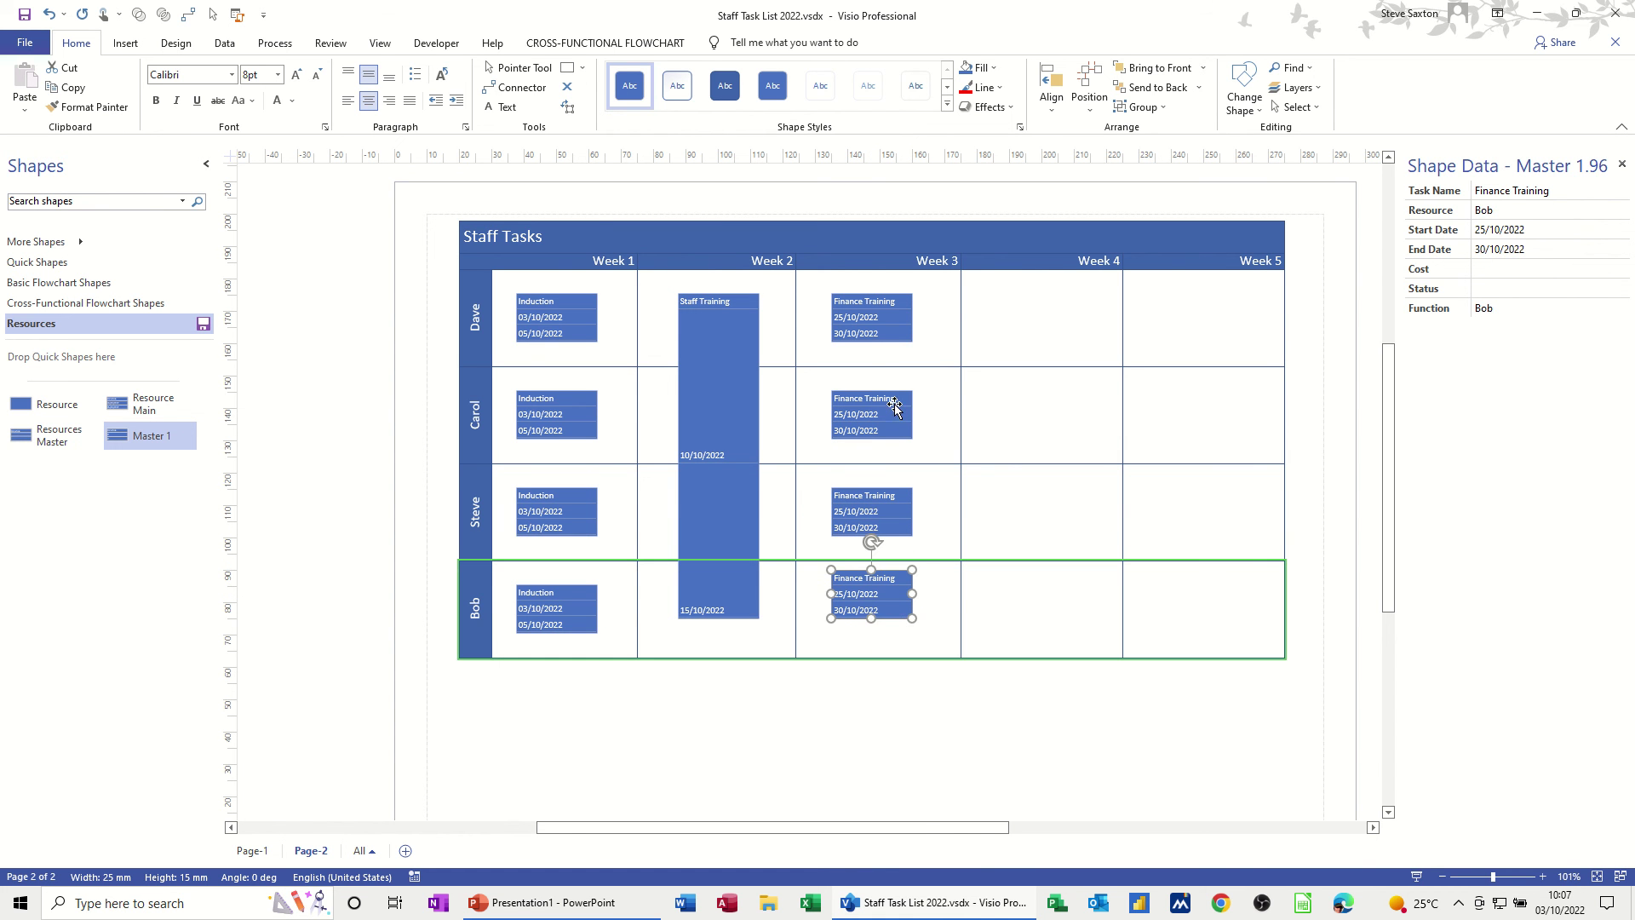
pyautogui.click(1491, 190)
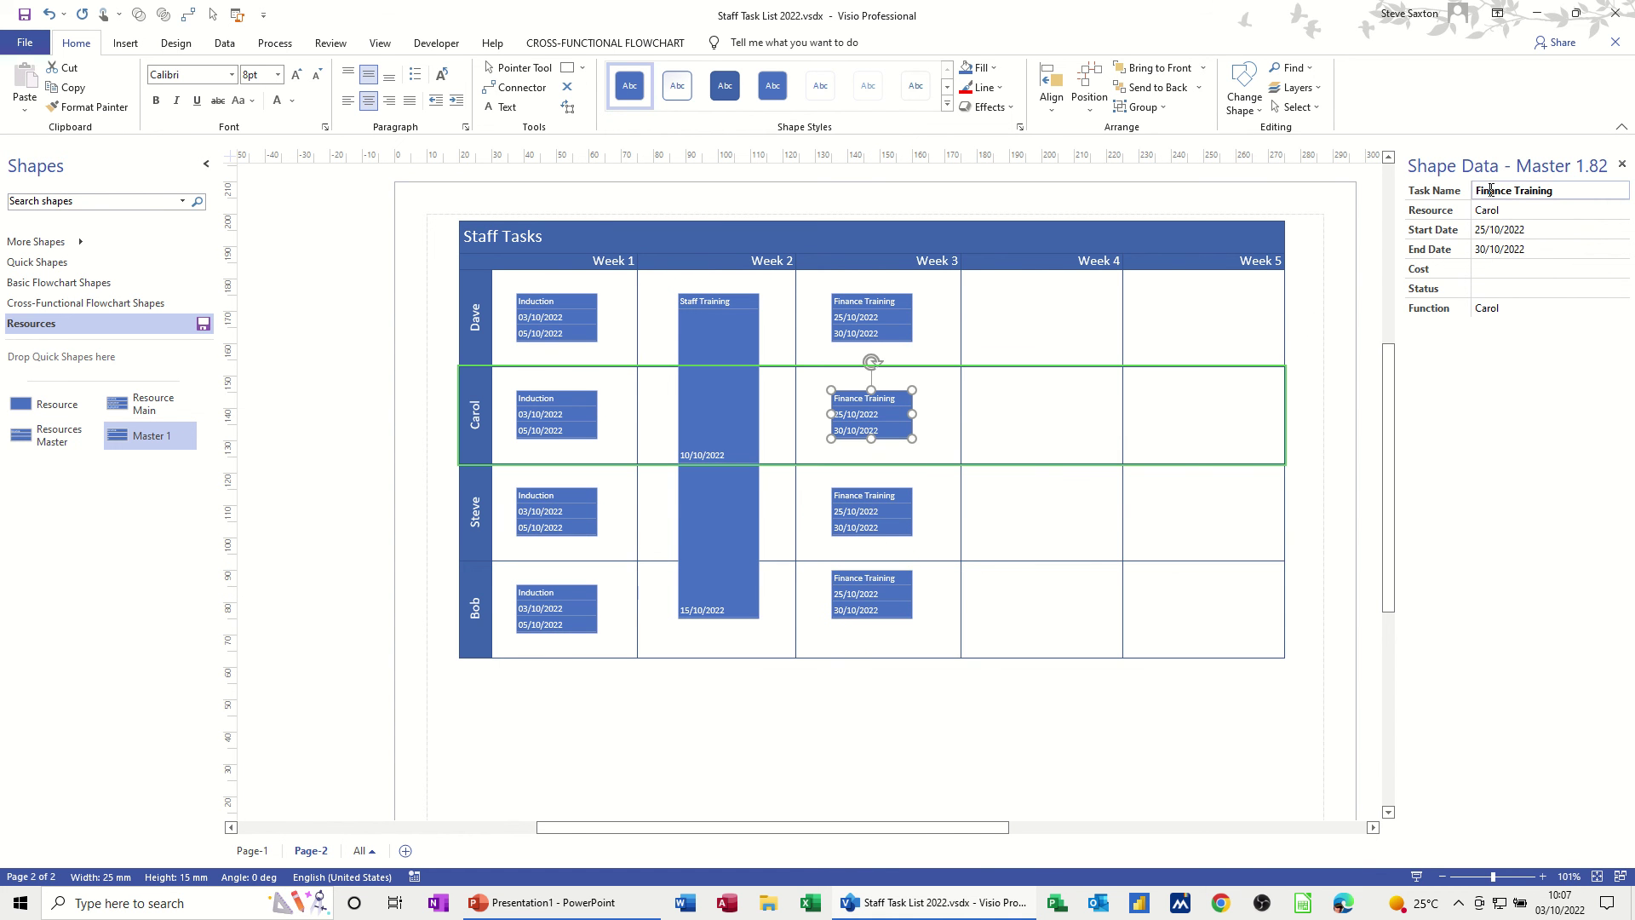
pyautogui.doubleClick(1492, 190)
pyautogui.write('Admin')
# Rename the third swimlane's Week 3 task as Sales Training.
pyautogui.click(891, 504)
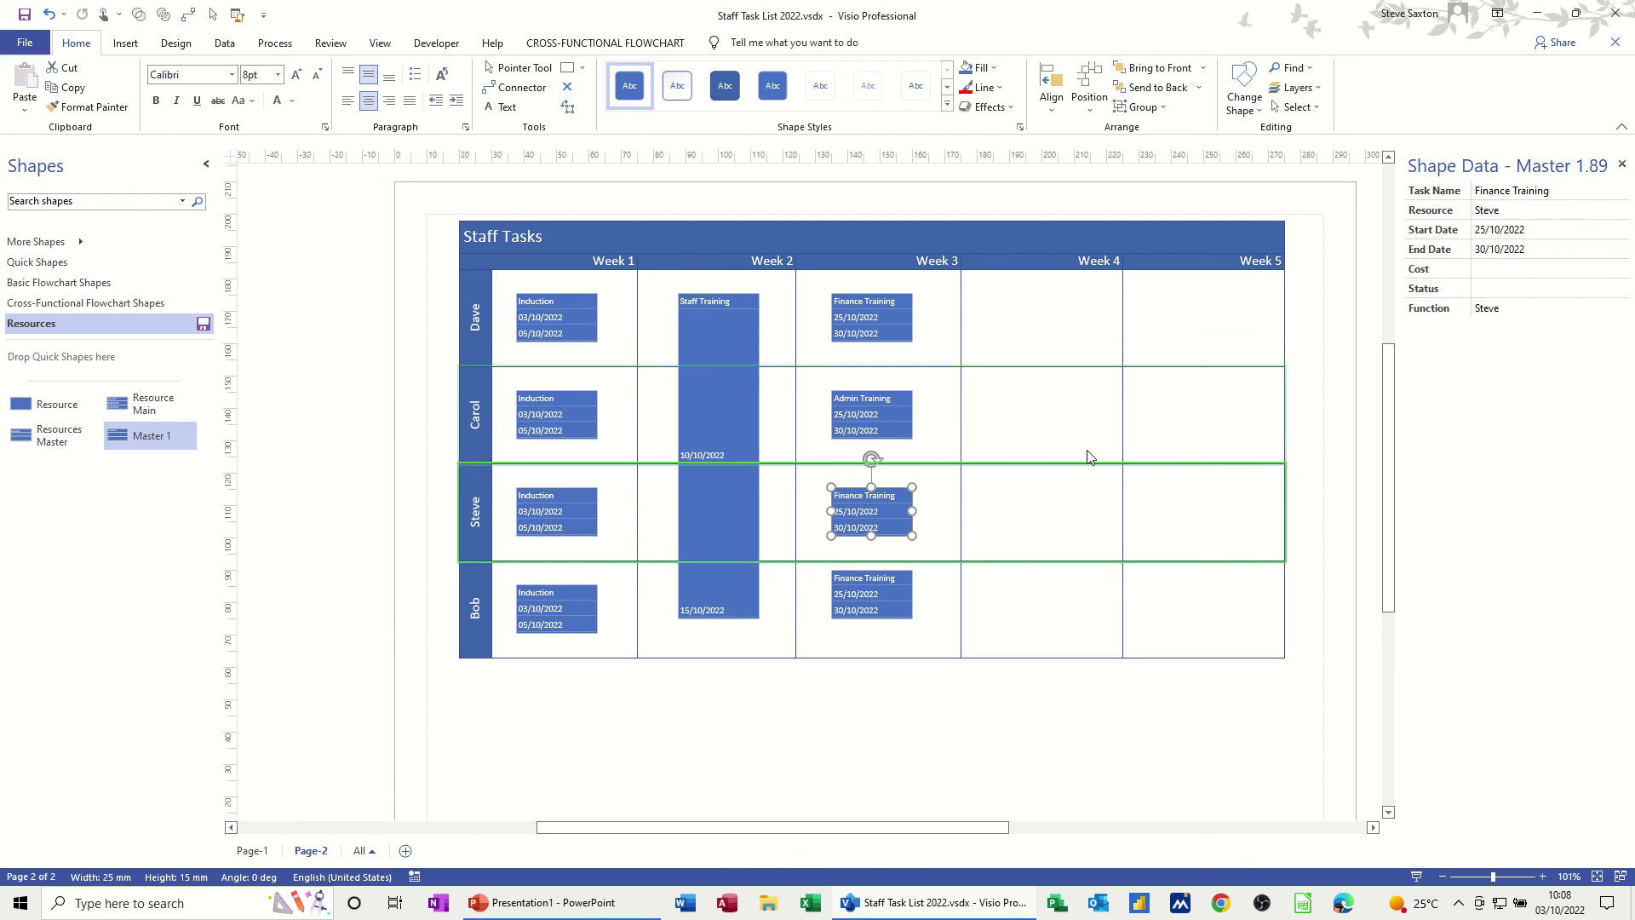
pyautogui.click(1491, 192)
pyautogui.click(1491, 193)
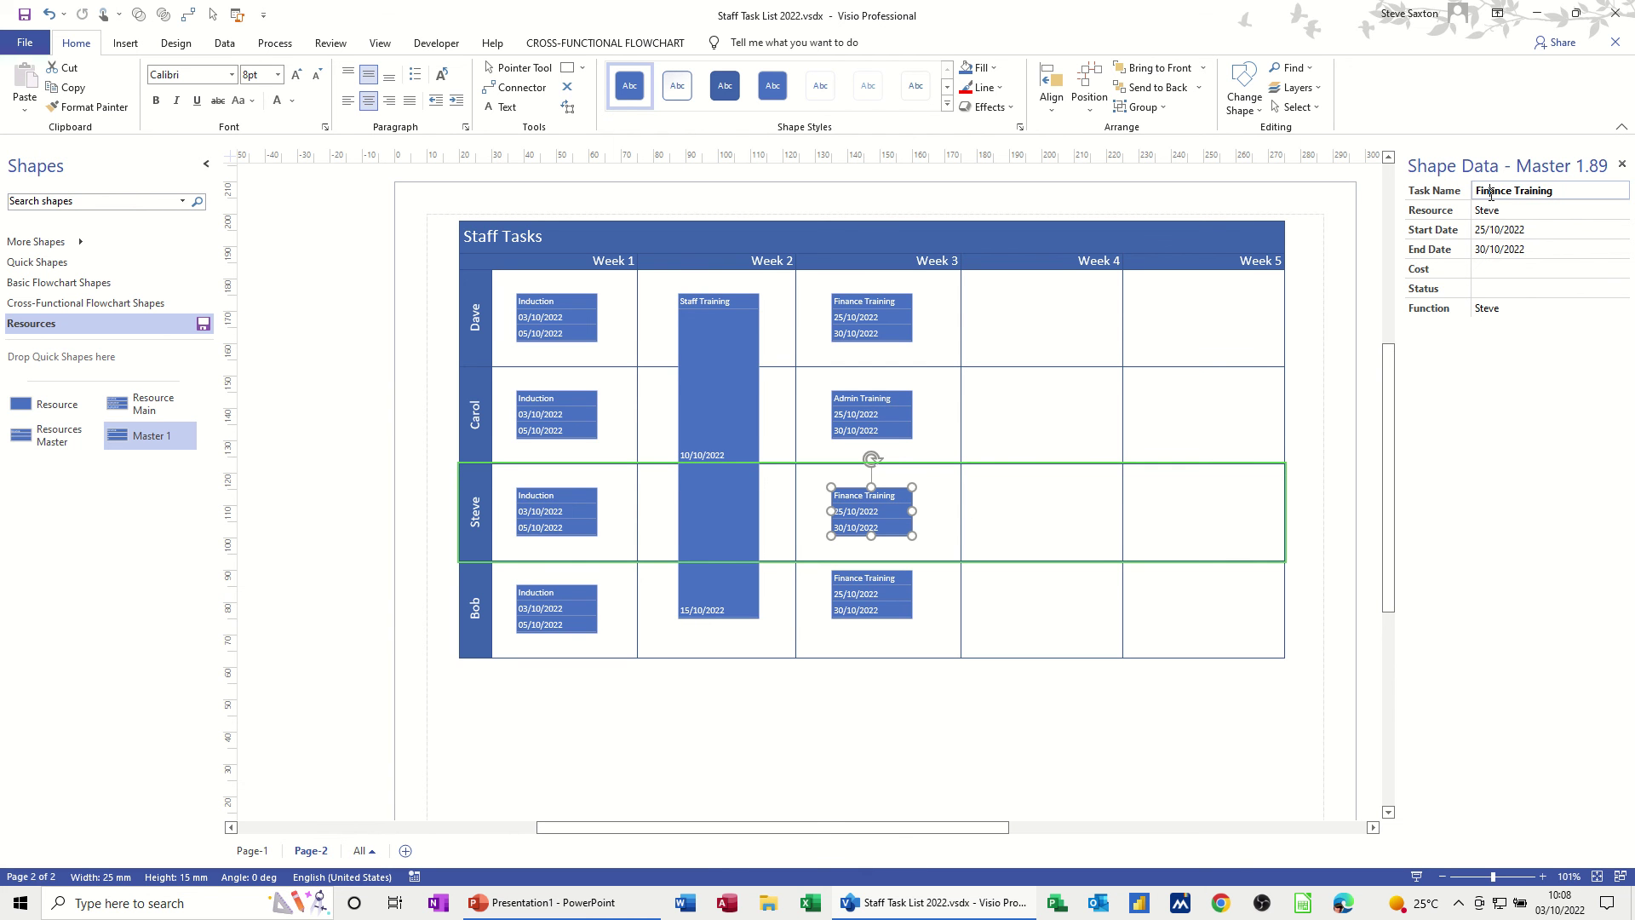
pyautogui.doubleClick(1491, 192)
pyautogui.write('Sales')
# Rename the fourth swimlane's Week 3 task as Admin Training.
pyautogui.click(867, 596)
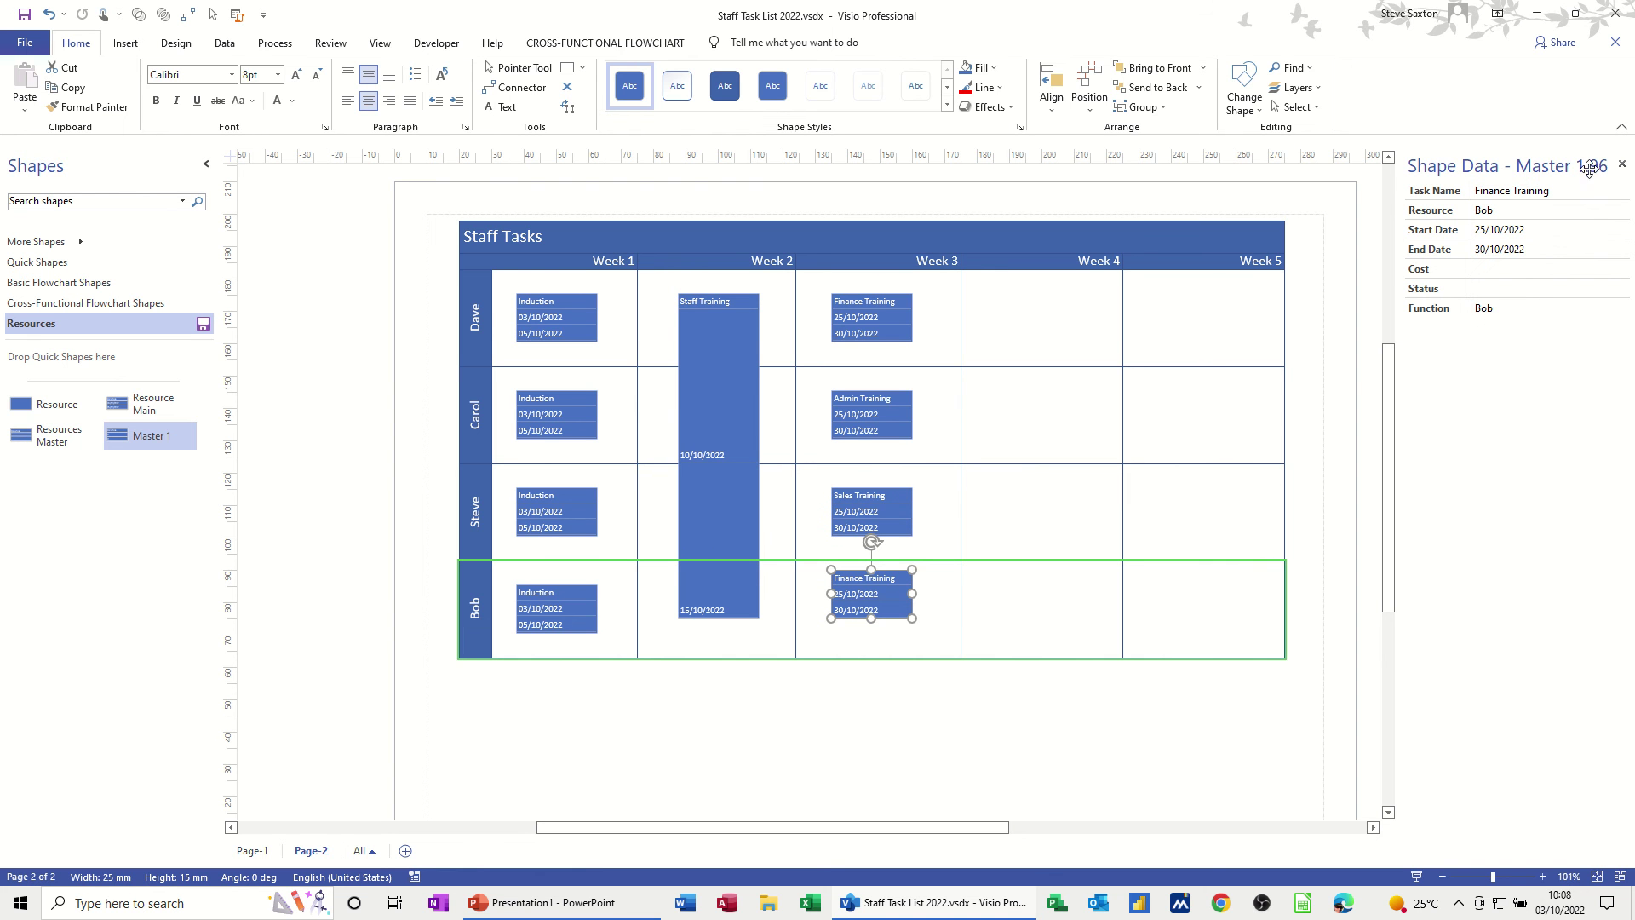
pyautogui.doubleClick(1489, 193)
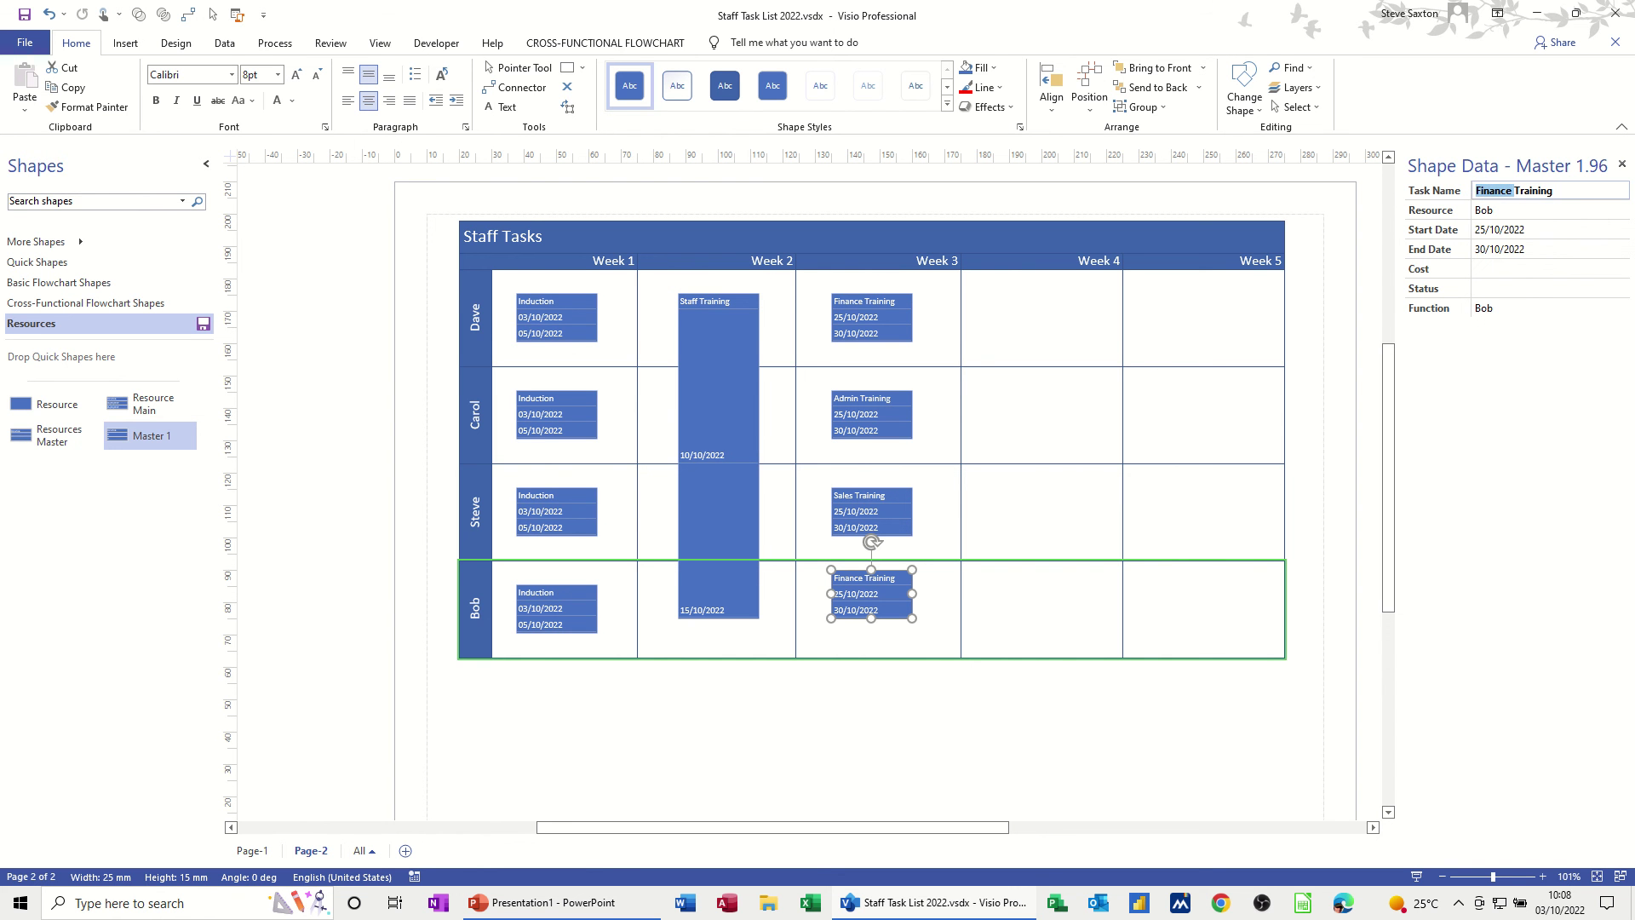
pyautogui.write('Admin')
pyautogui.click(1259, 288)
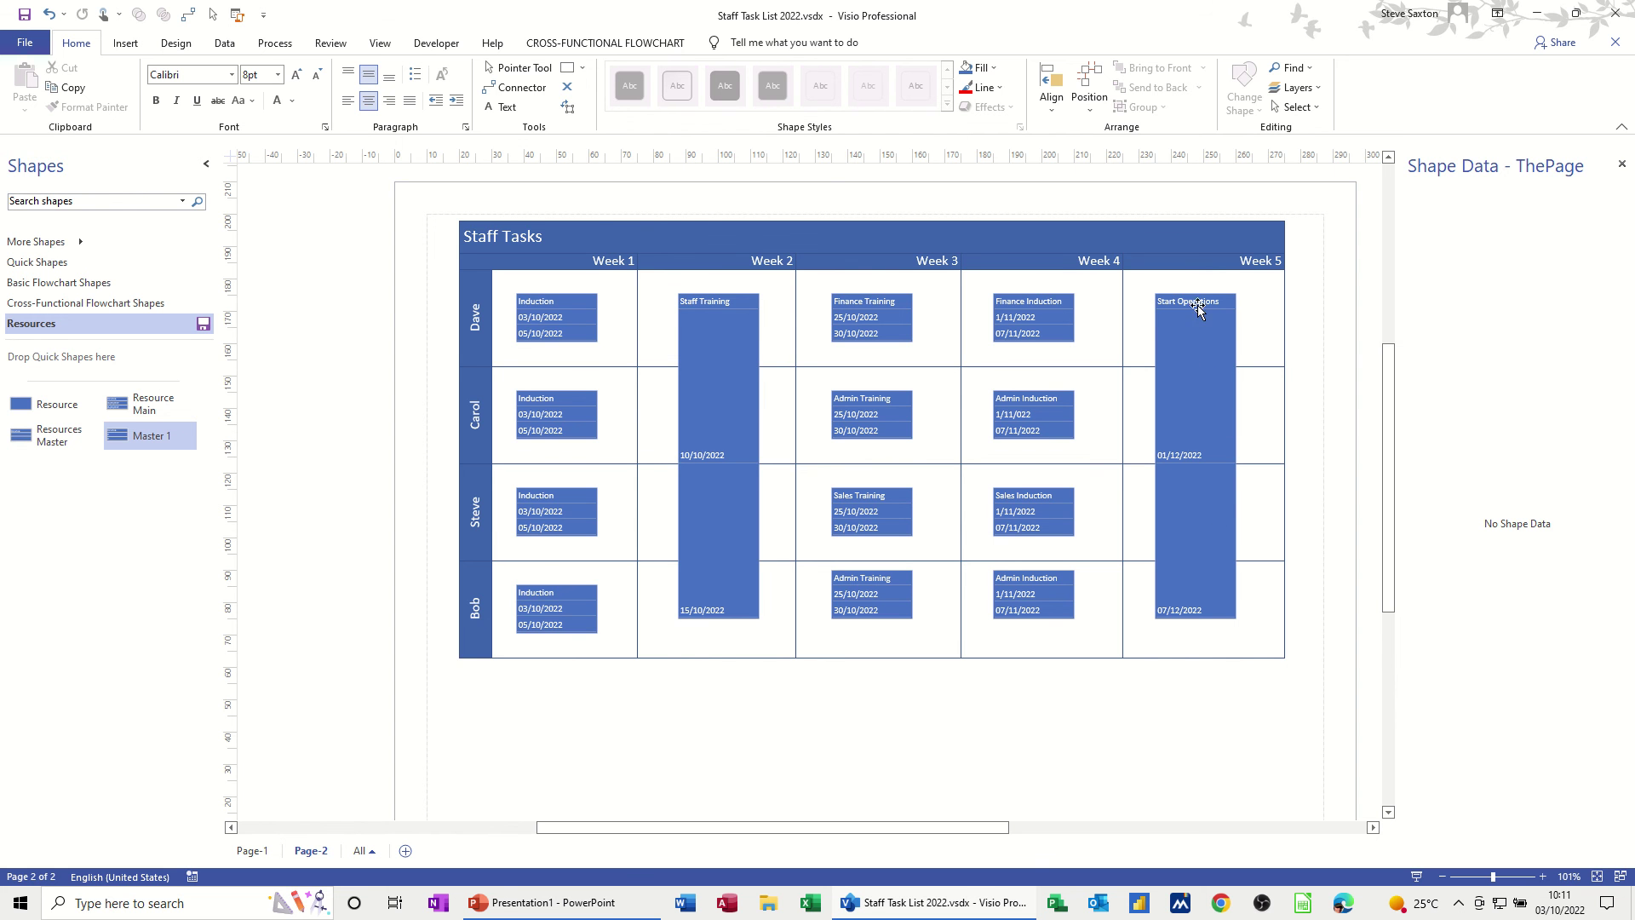
# Set the Status of the Week 5 Start Operations task to Not Started.
pyautogui.moveTo(1196, 349)
pyautogui.click(1174, 330)
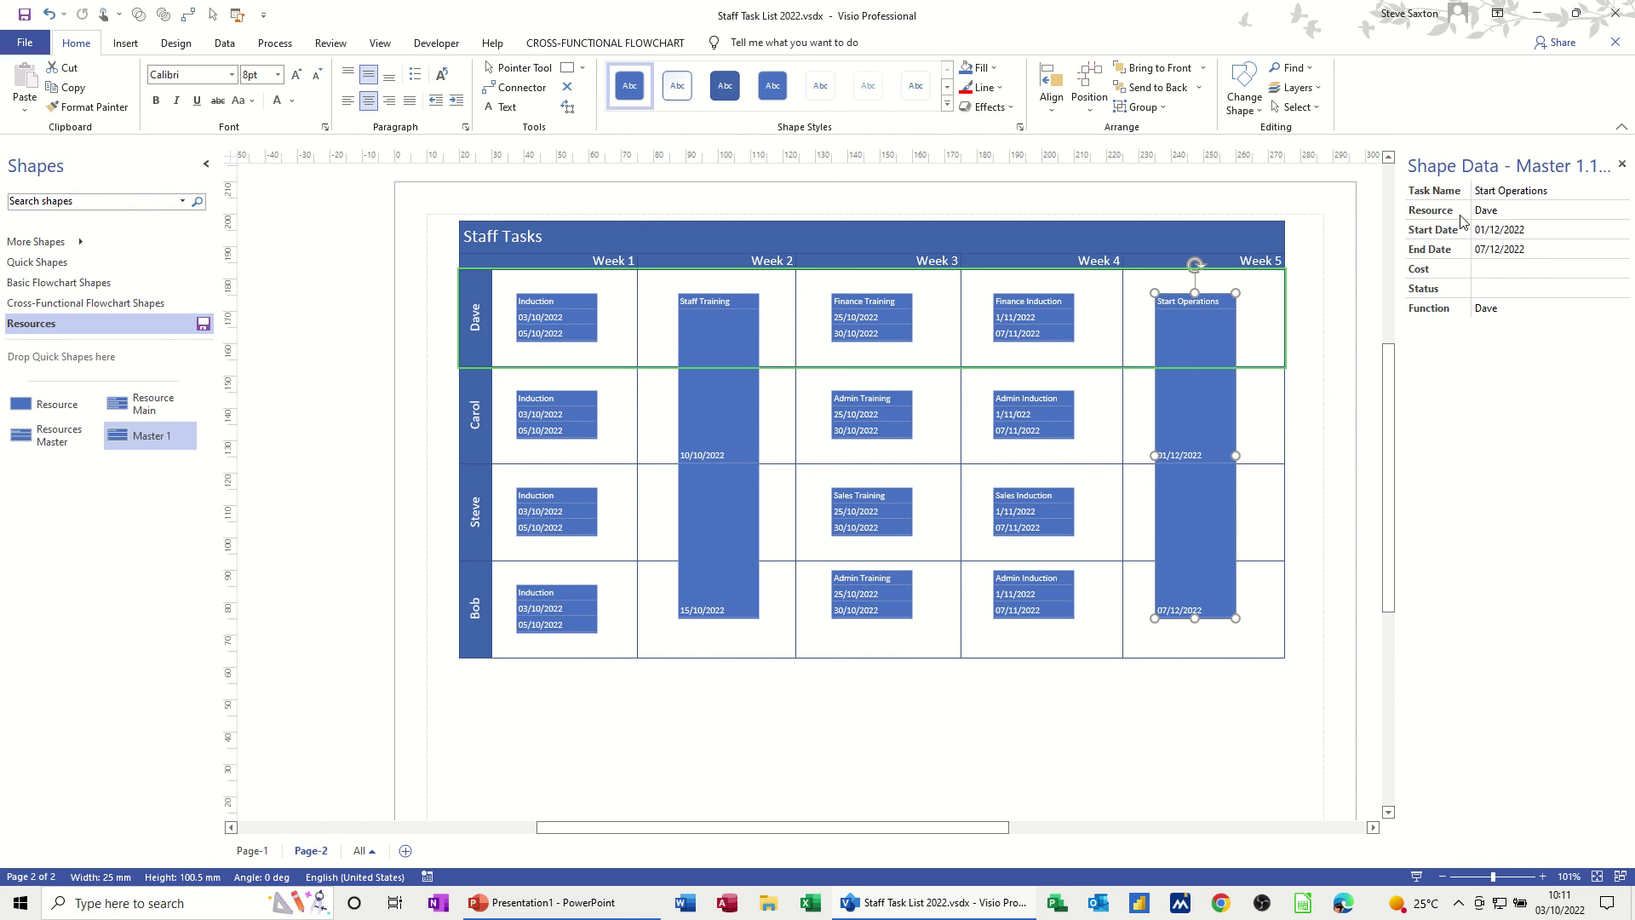
pyautogui.click(1499, 290)
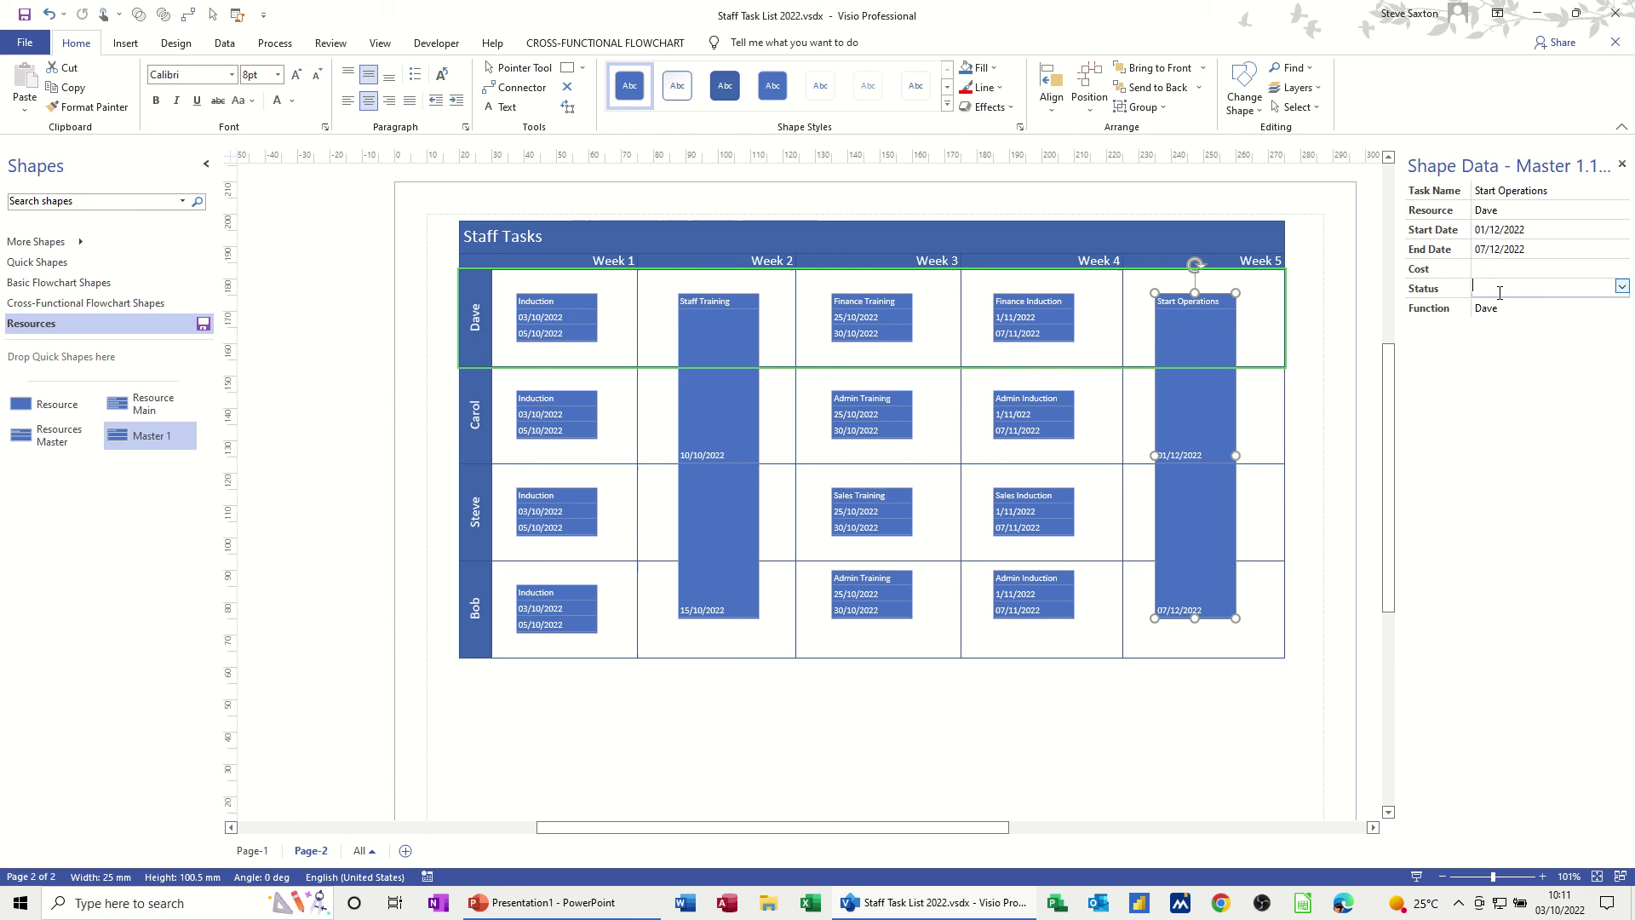
pyautogui.click(1623, 287)
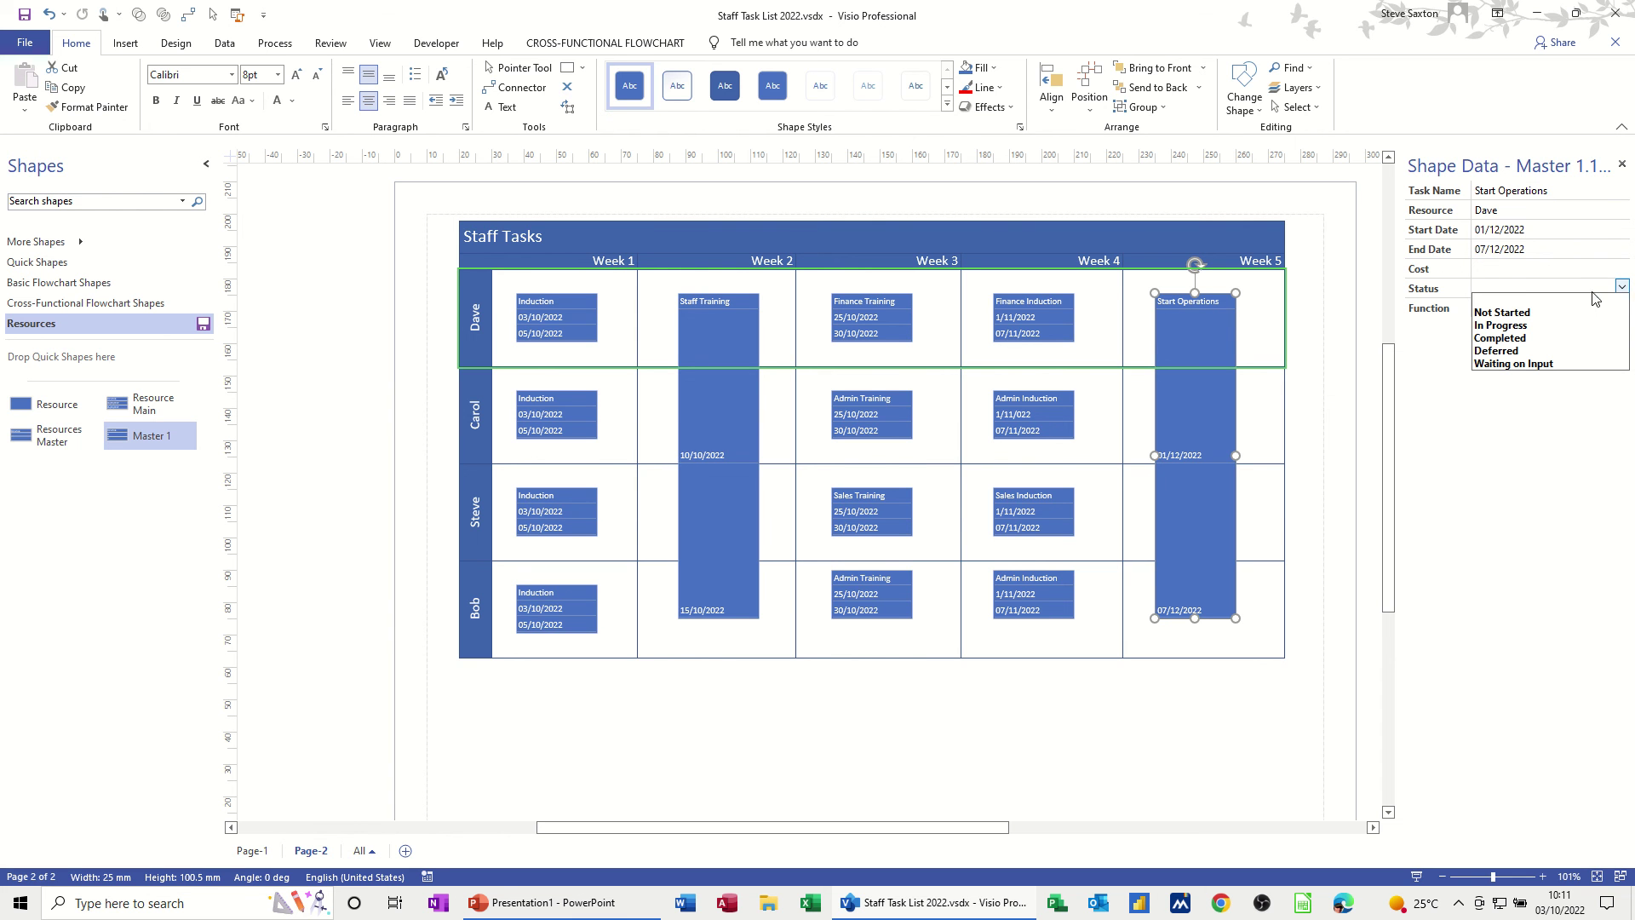
pyautogui.click(1545, 311)
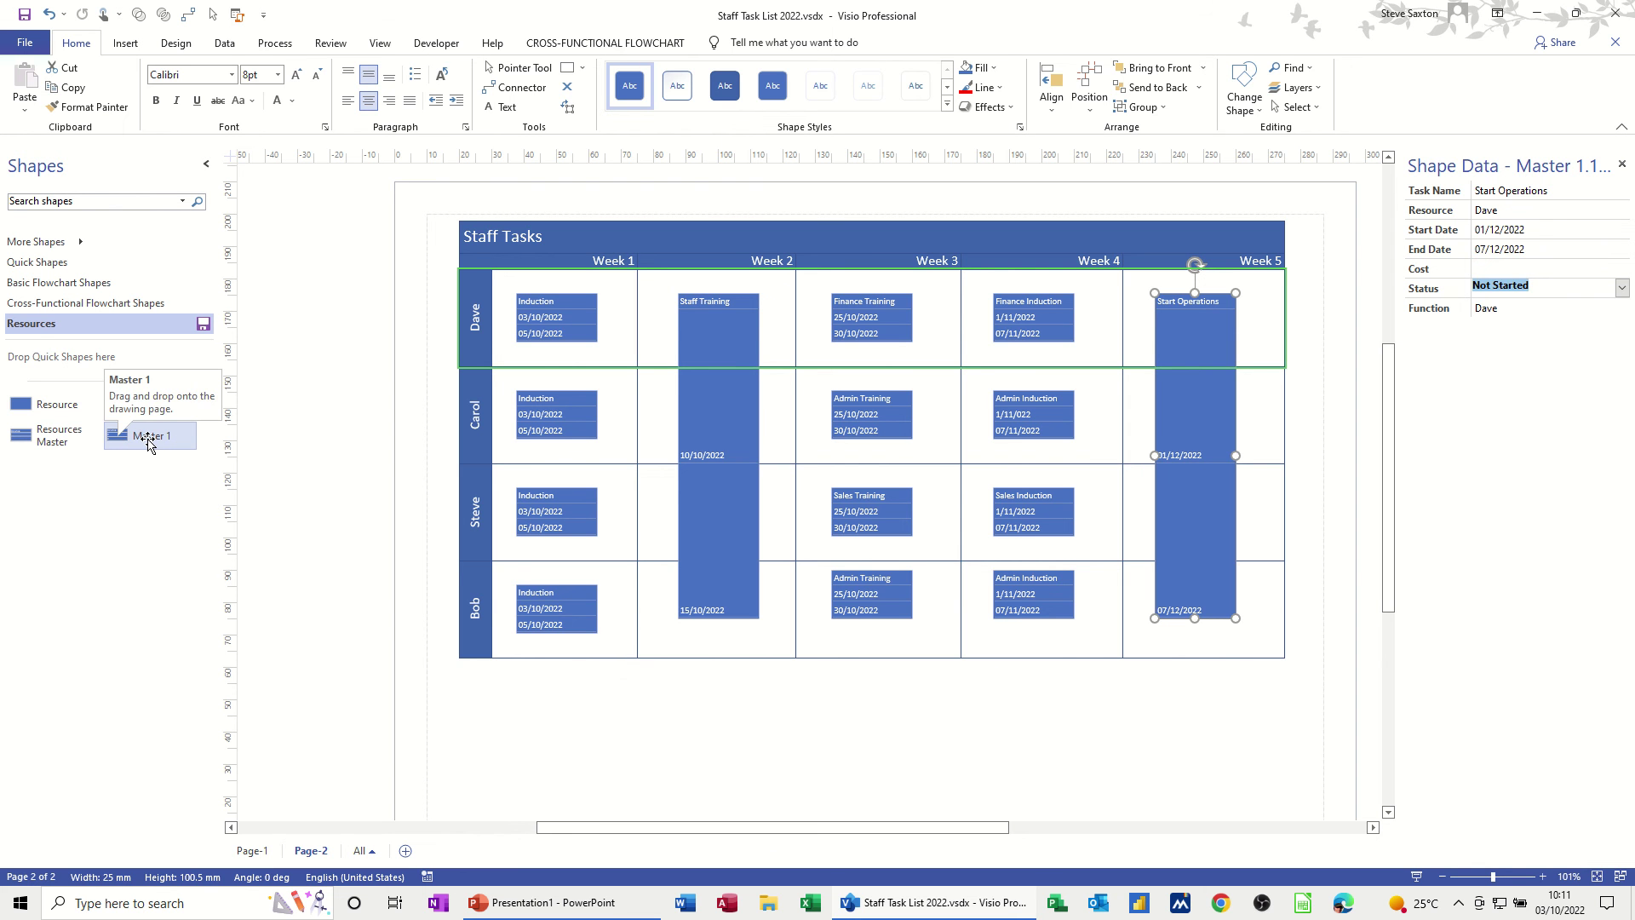
# Place a trial Master 1 shape below the chart and delete it.
pyautogui.moveTo(148, 441); pyautogui.dragTo(537, 730)
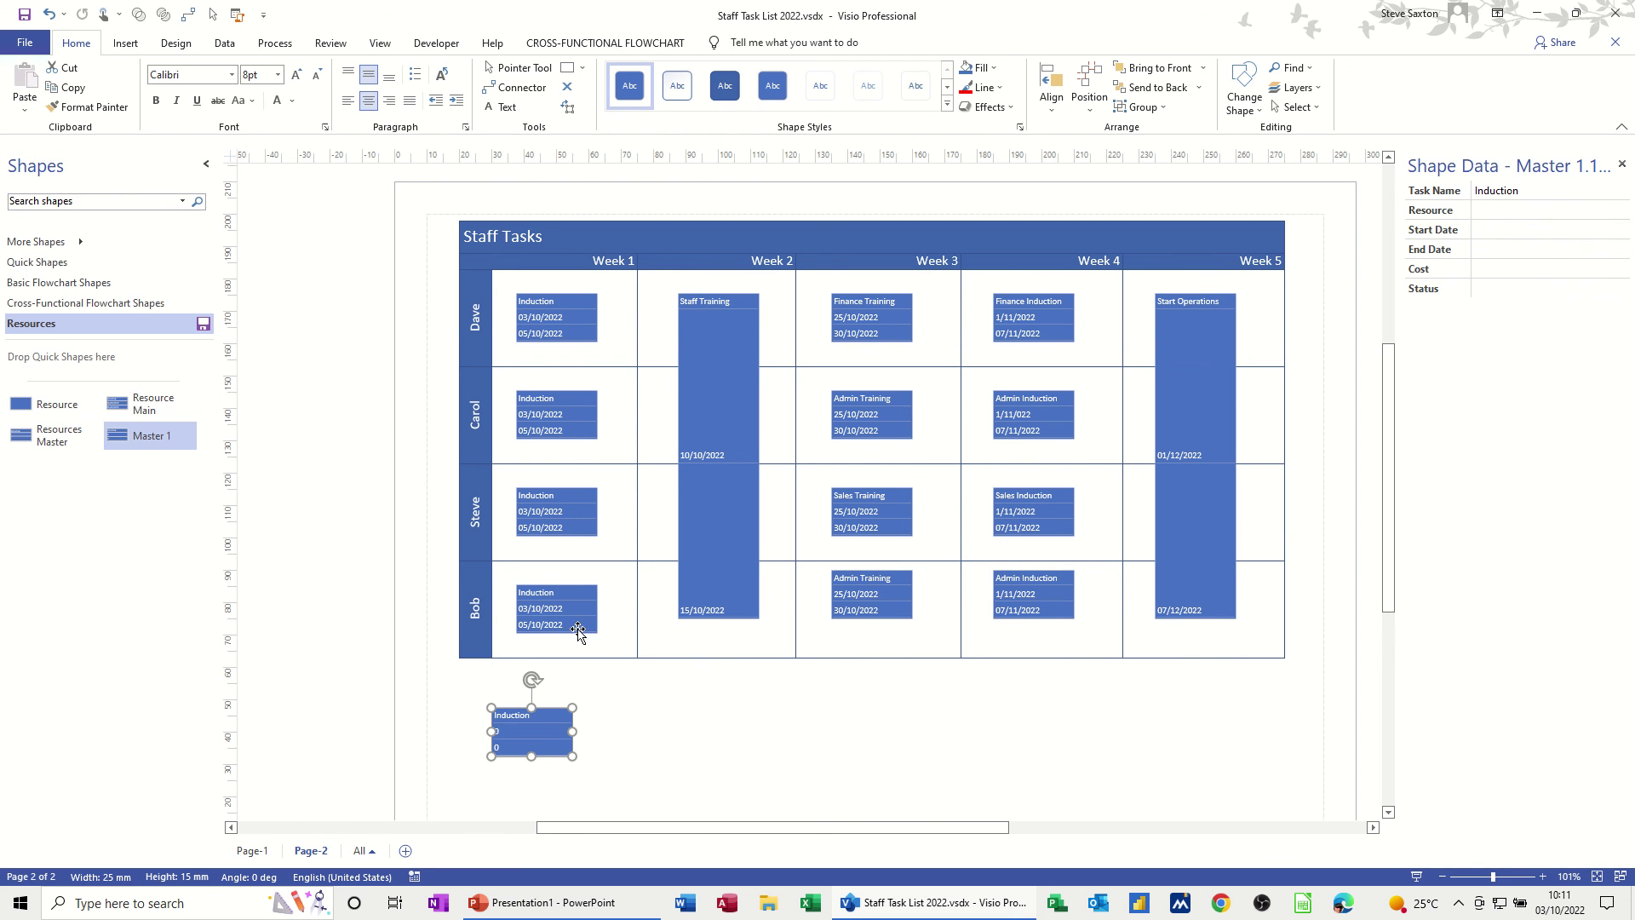
pyautogui.press('Delete')
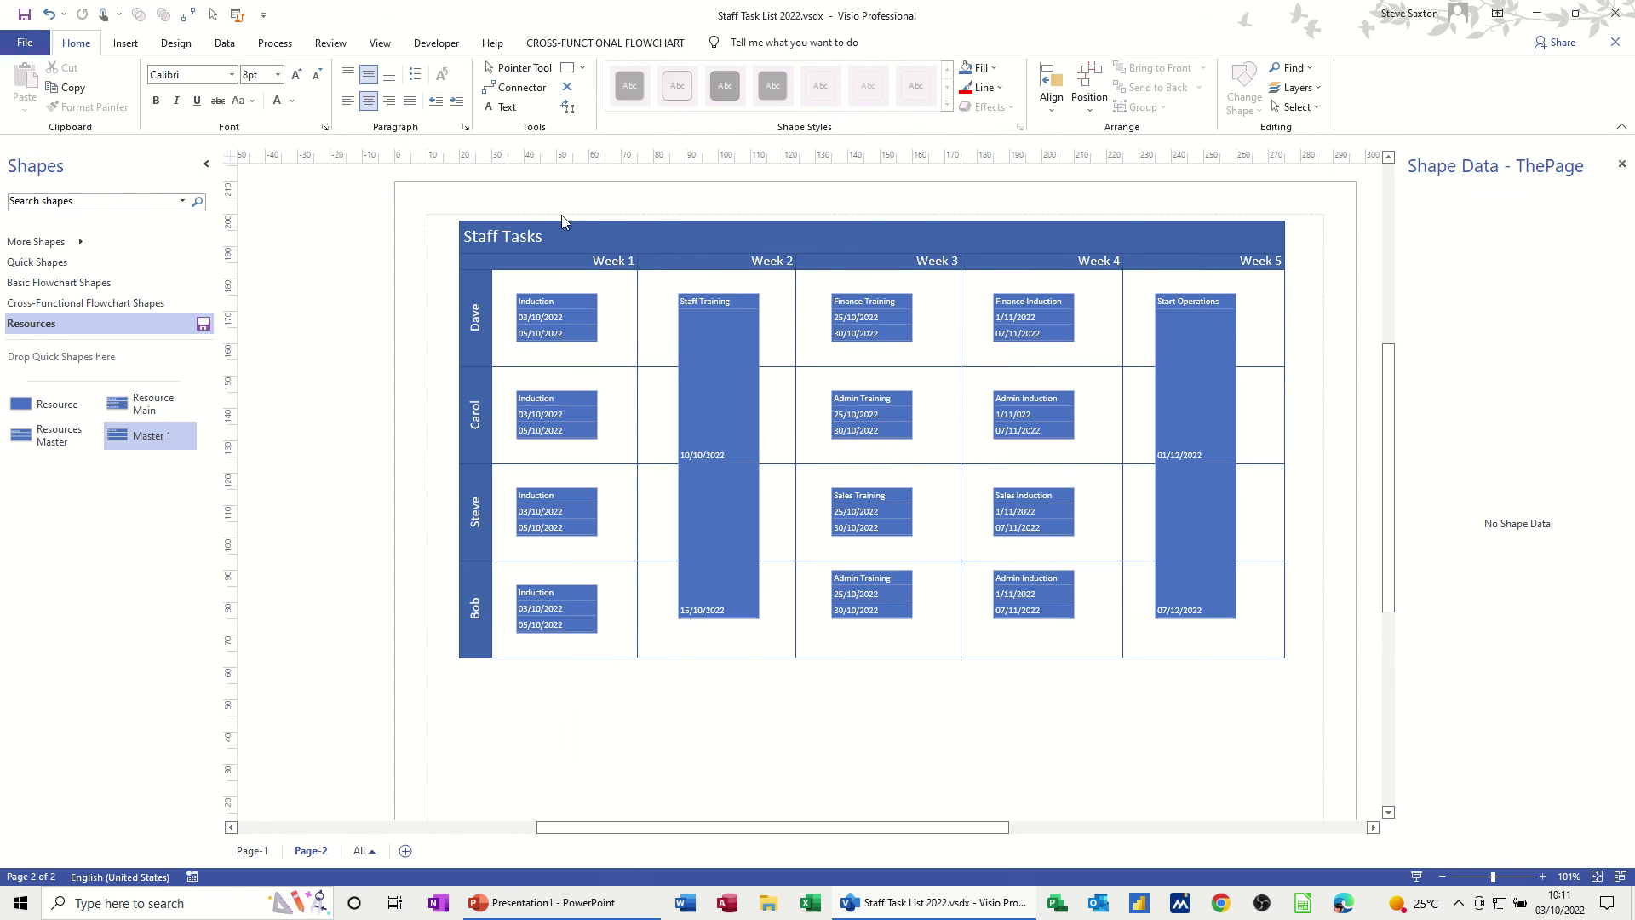
# Connect each of the four Week 1 Induction tasks to the Staff Training task with the Connector tool.
pyautogui.click(524, 92)
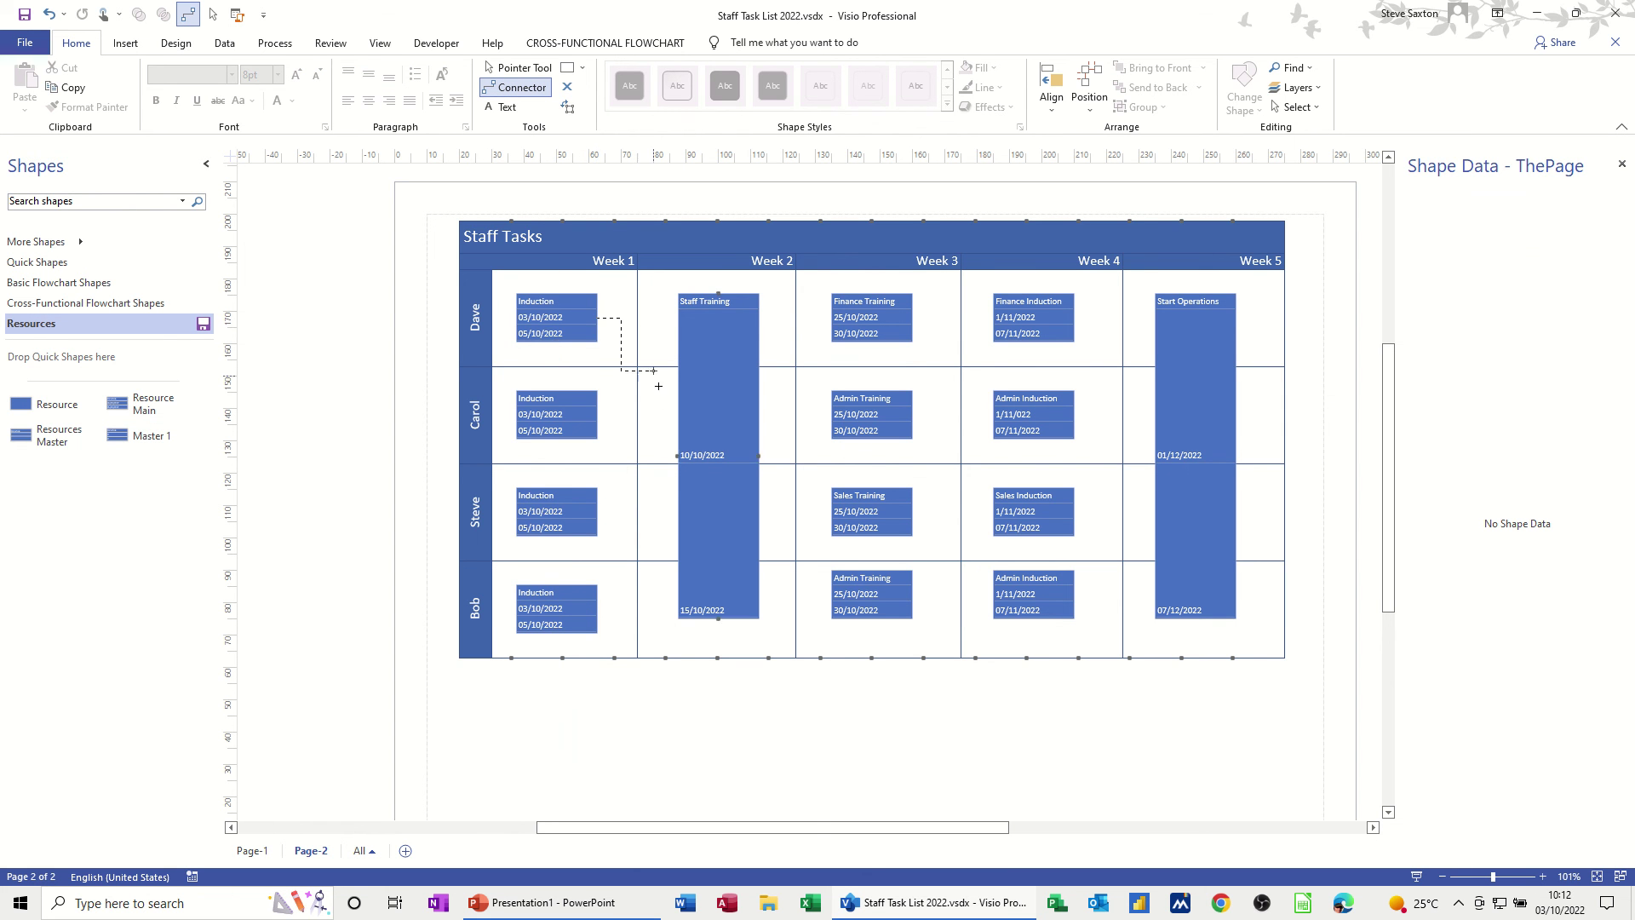
pyautogui.moveTo(658, 386); pyautogui.dragTo(686, 455)
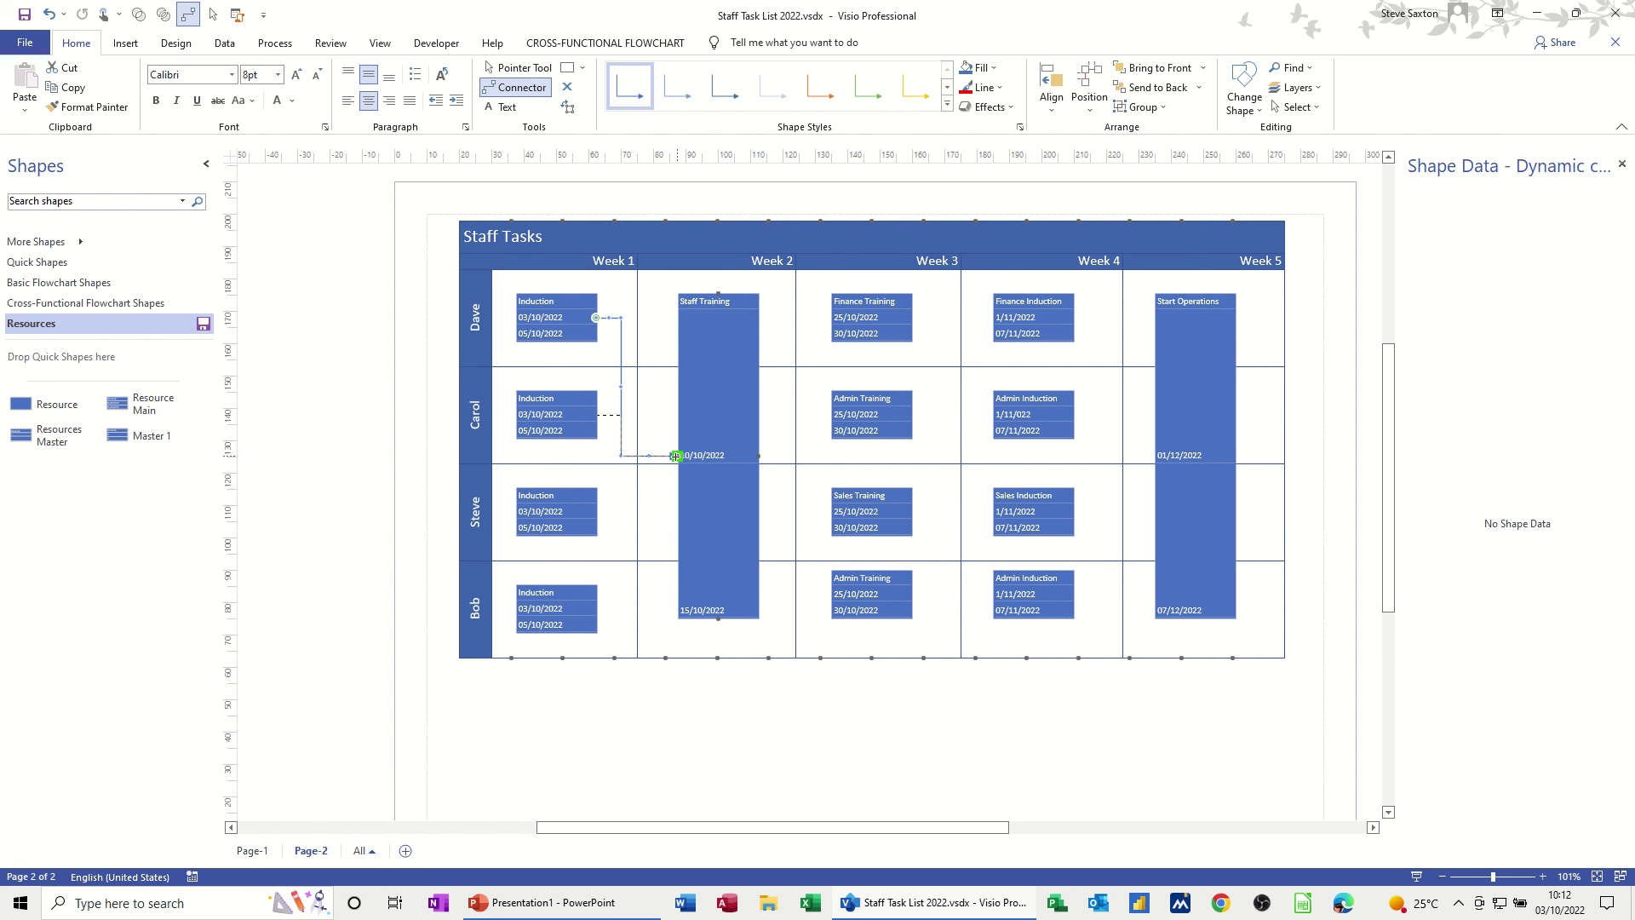
pyautogui.moveTo(676, 455); pyautogui.dragTo(677, 457)
pyautogui.moveTo(597, 608); pyautogui.dragTo(671, 456)
# Draw connectors from the Staff Training task to each of the four Week 3 training tasks.
pyautogui.moveTo(818, 327); pyautogui.dragTo(831, 318)
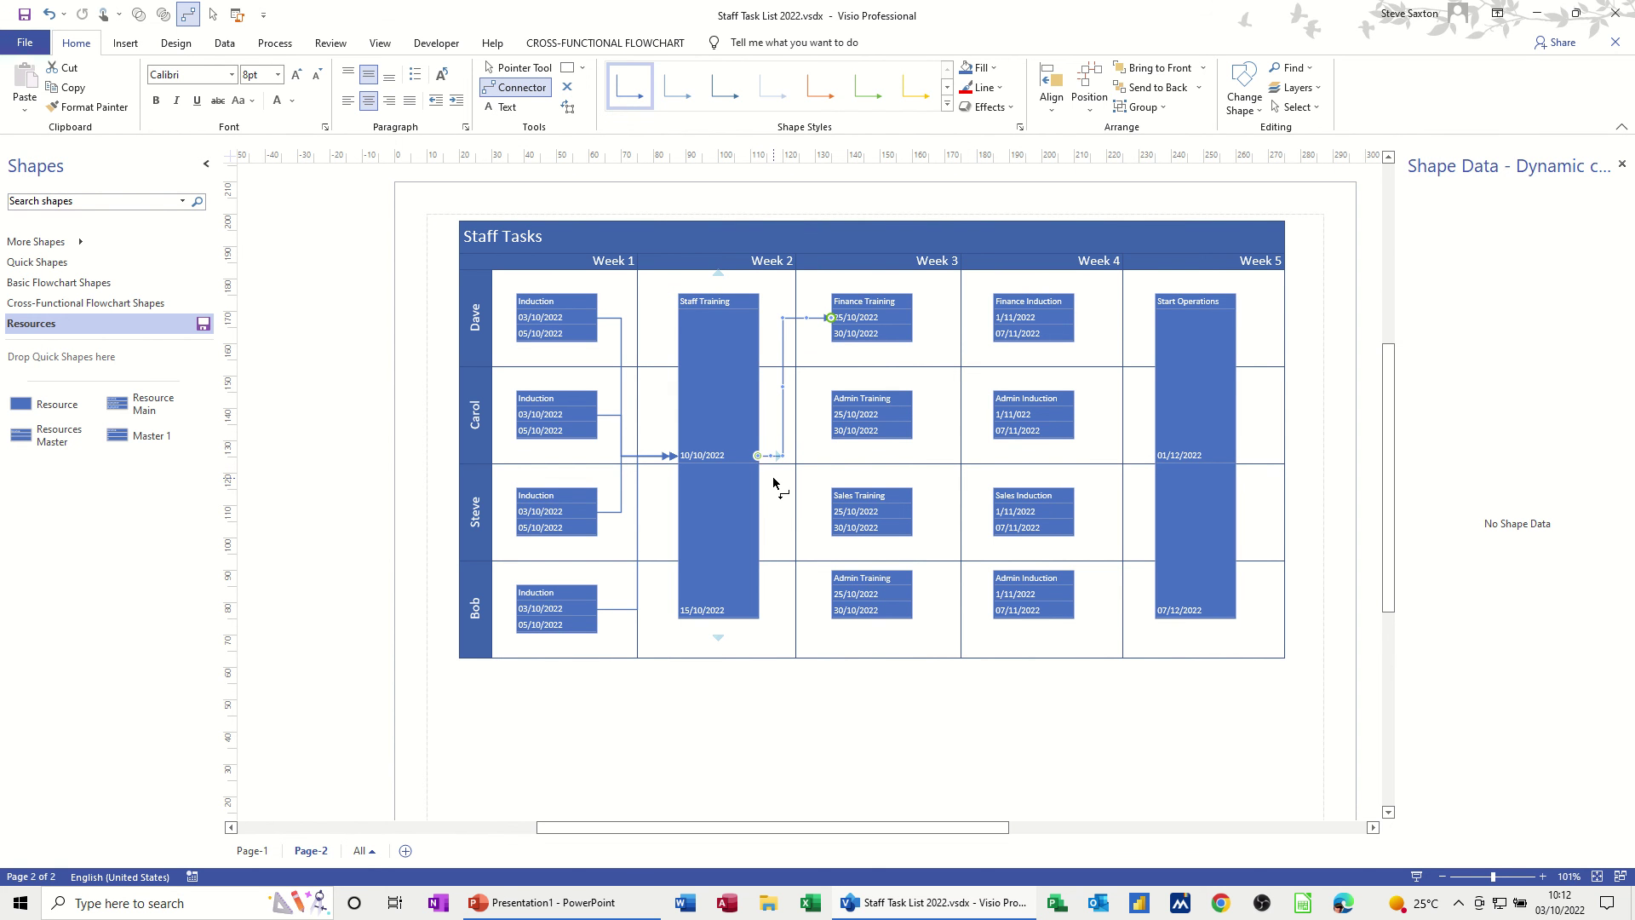
pyautogui.click(774, 483)
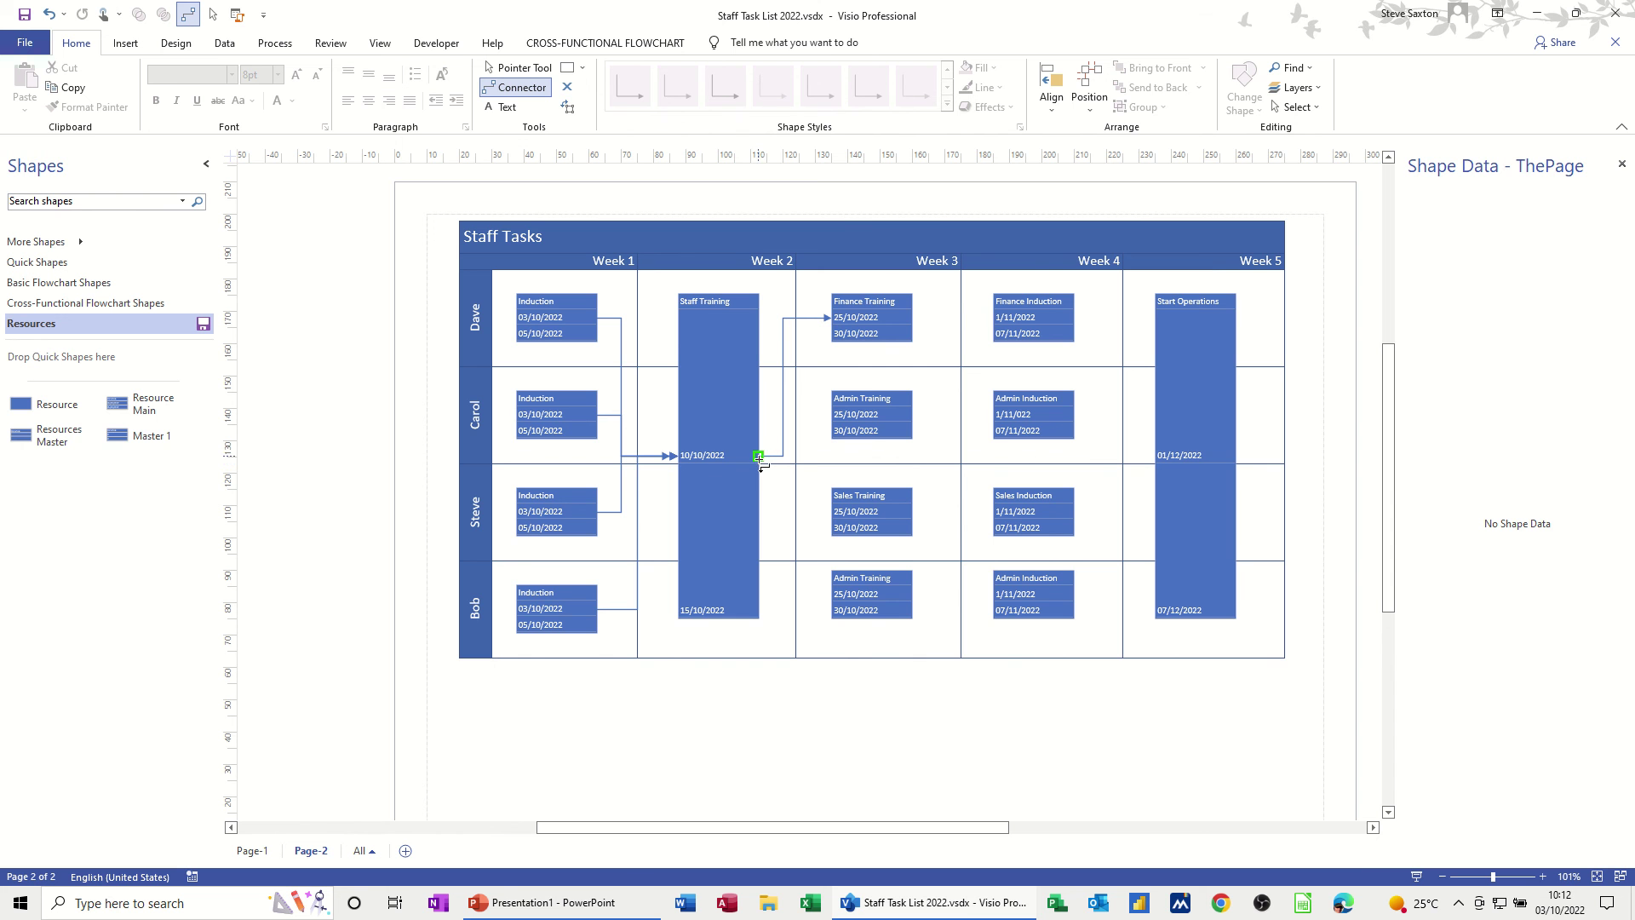
pyautogui.moveTo(823, 423); pyautogui.dragTo(831, 415)
pyautogui.click(767, 469)
pyautogui.moveTo(809, 503); pyautogui.dragTo(829, 511)
pyautogui.click(761, 481)
pyautogui.moveTo(760, 456); pyautogui.dragTo(831, 594)
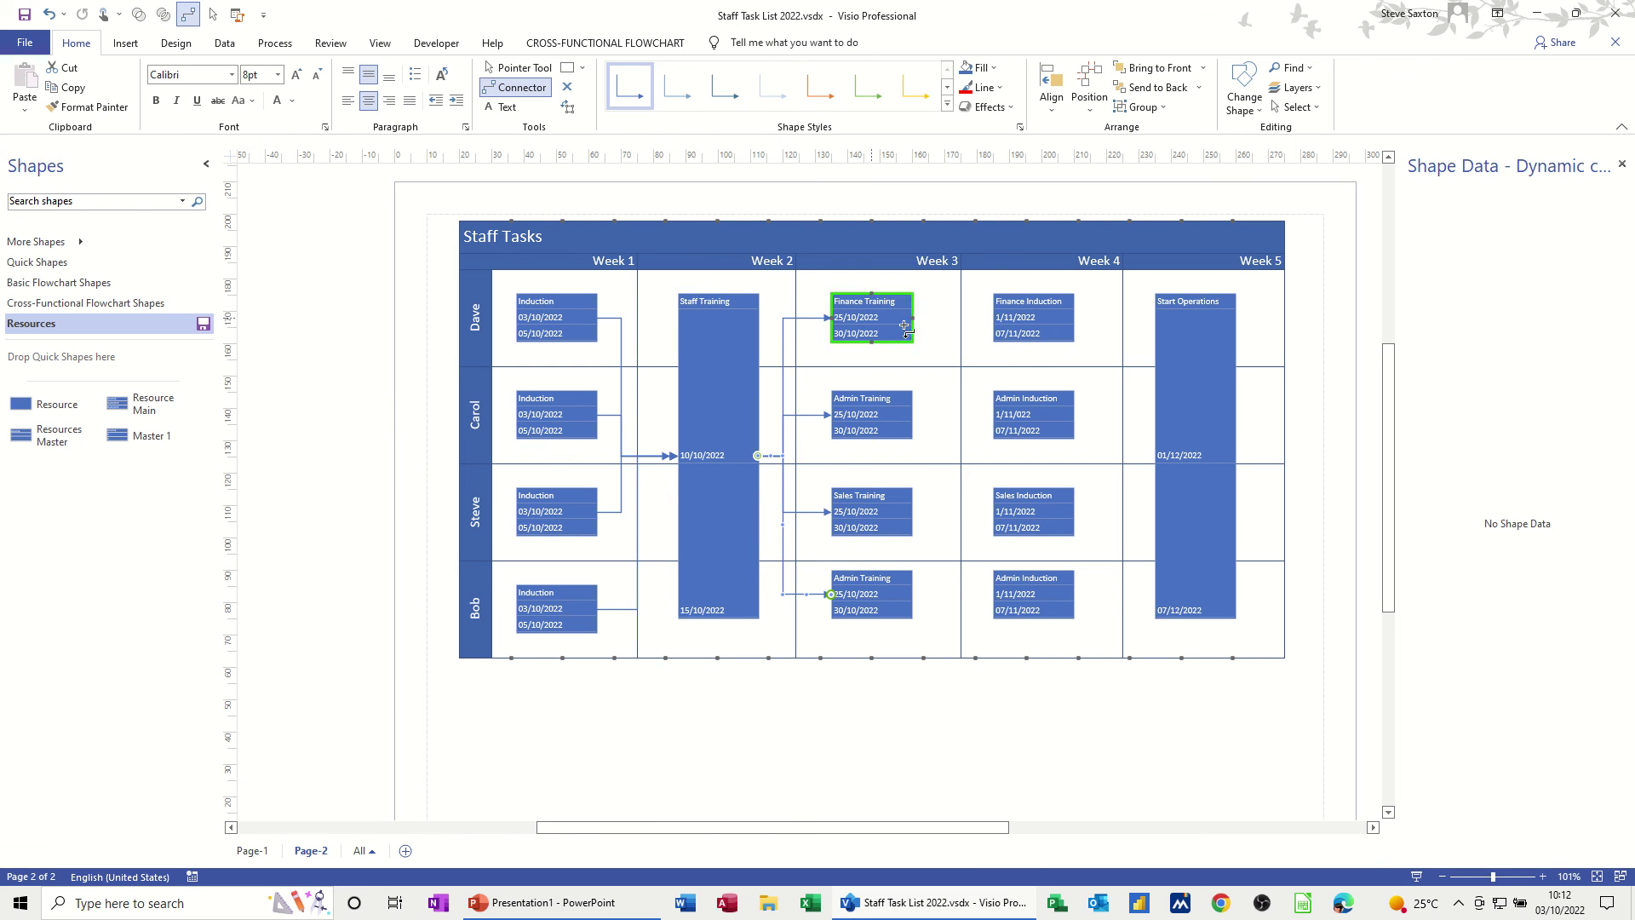
# Connect the Week 3 training tasks in the first three lanes to their matching Week 4 induction tasks.
pyautogui.moveTo(983, 329); pyautogui.dragTo(992, 318)
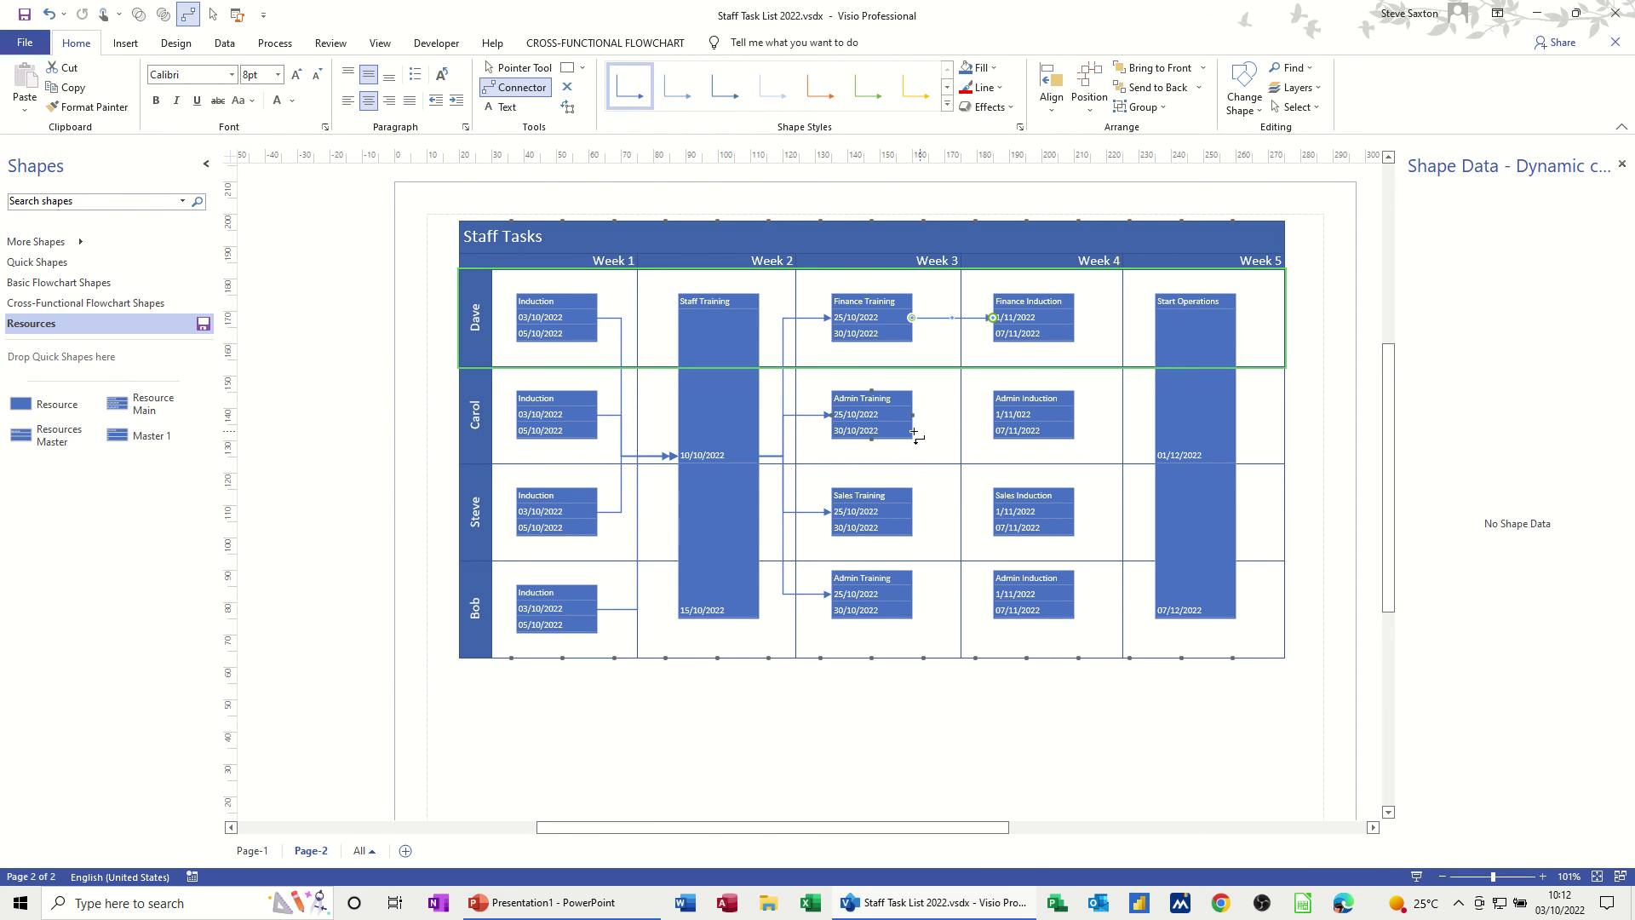
pyautogui.moveTo(911, 415); pyautogui.dragTo(993, 415)
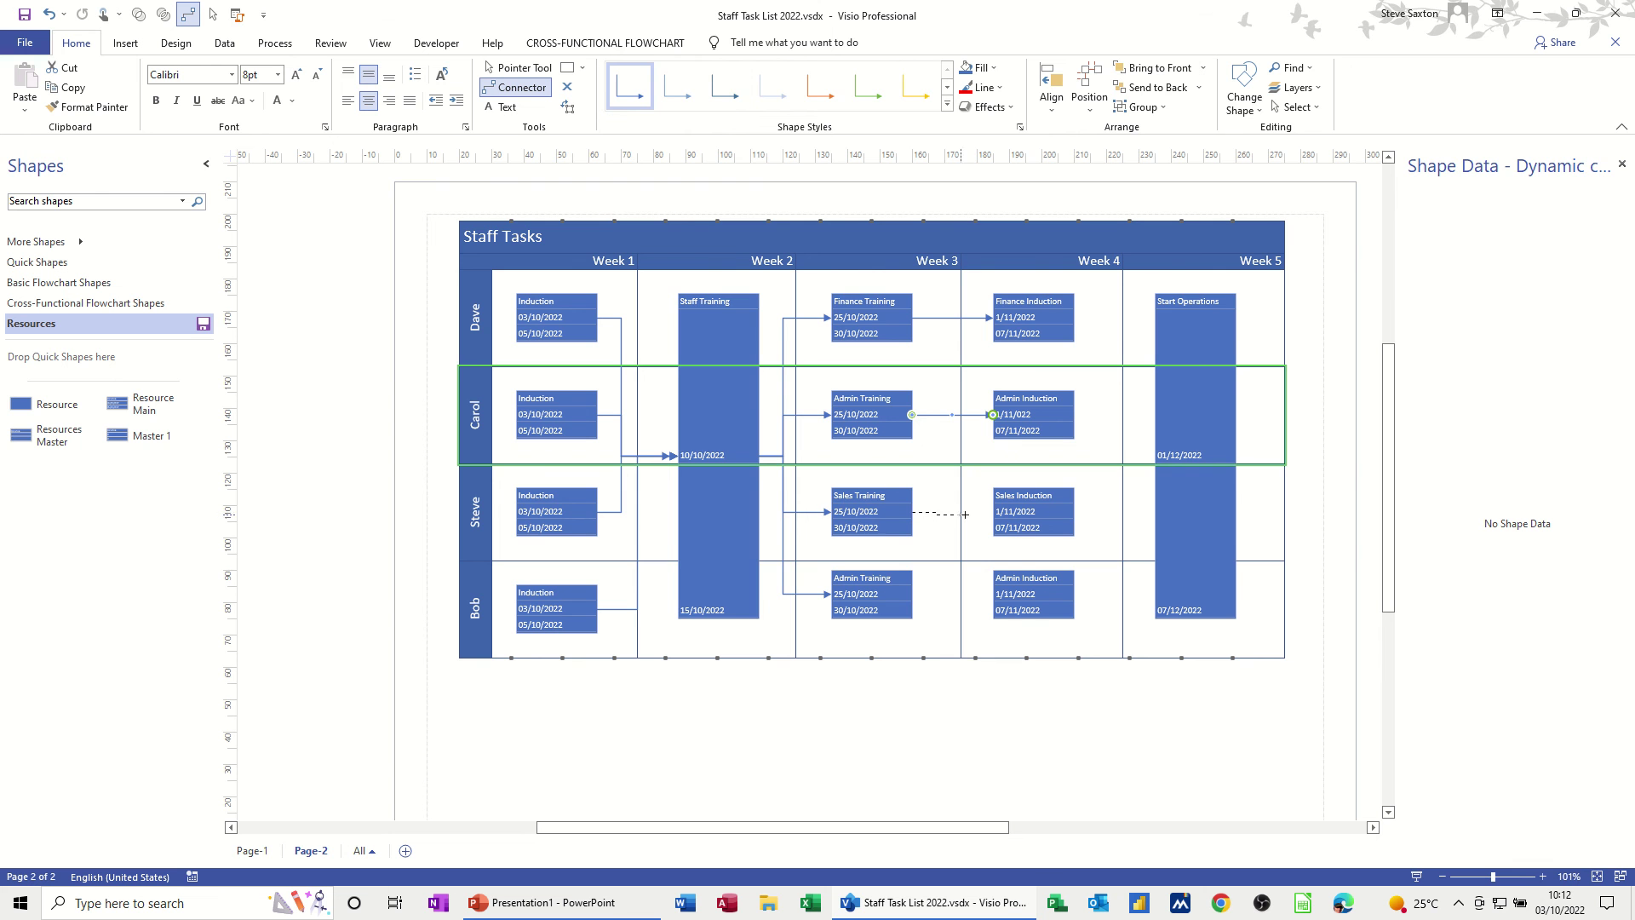
pyautogui.moveTo(965, 514); pyautogui.dragTo(992, 512)
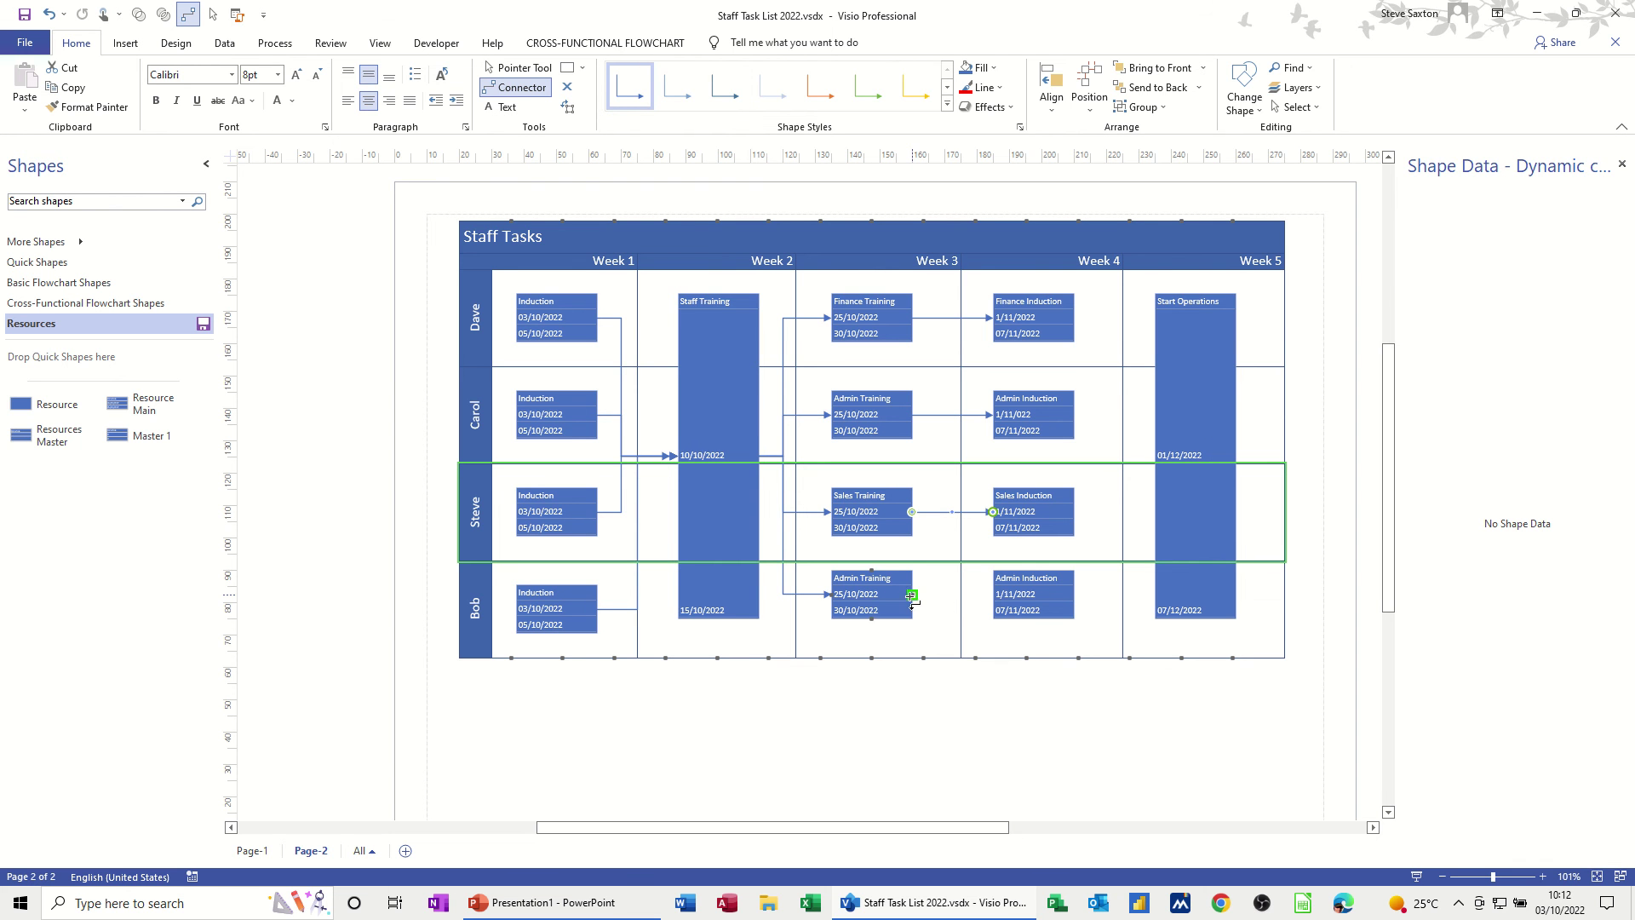
# Connect the fourth lane's Week 3 Admin Training to its Admin Induction, and all four Week 4 induction tasks to Start Operations.
pyautogui.moveTo(913, 595)
pyautogui.mouseDown()
pyautogui.moveTo(1100, 574)
pyautogui.moveTo(1148, 477)
pyautogui.moveTo(1129, 469)
pyautogui.moveTo(1154, 456)
pyautogui.mouseUp()
pyautogui.moveTo(1143, 398); pyautogui.dragTo(1154, 455)
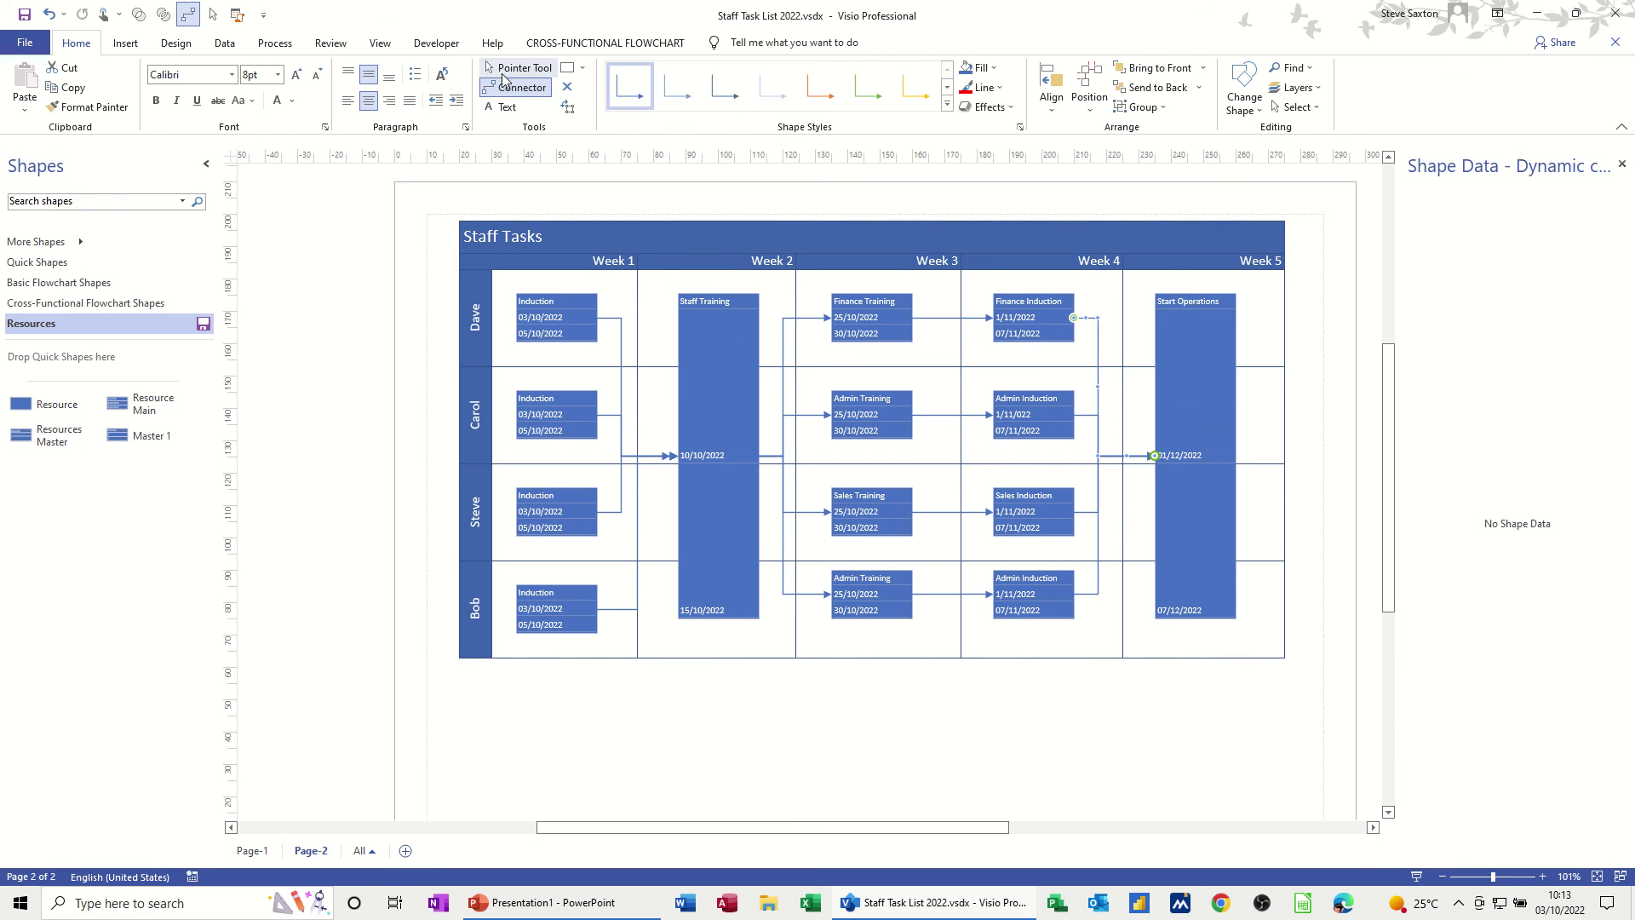
pyautogui.click(502, 73)
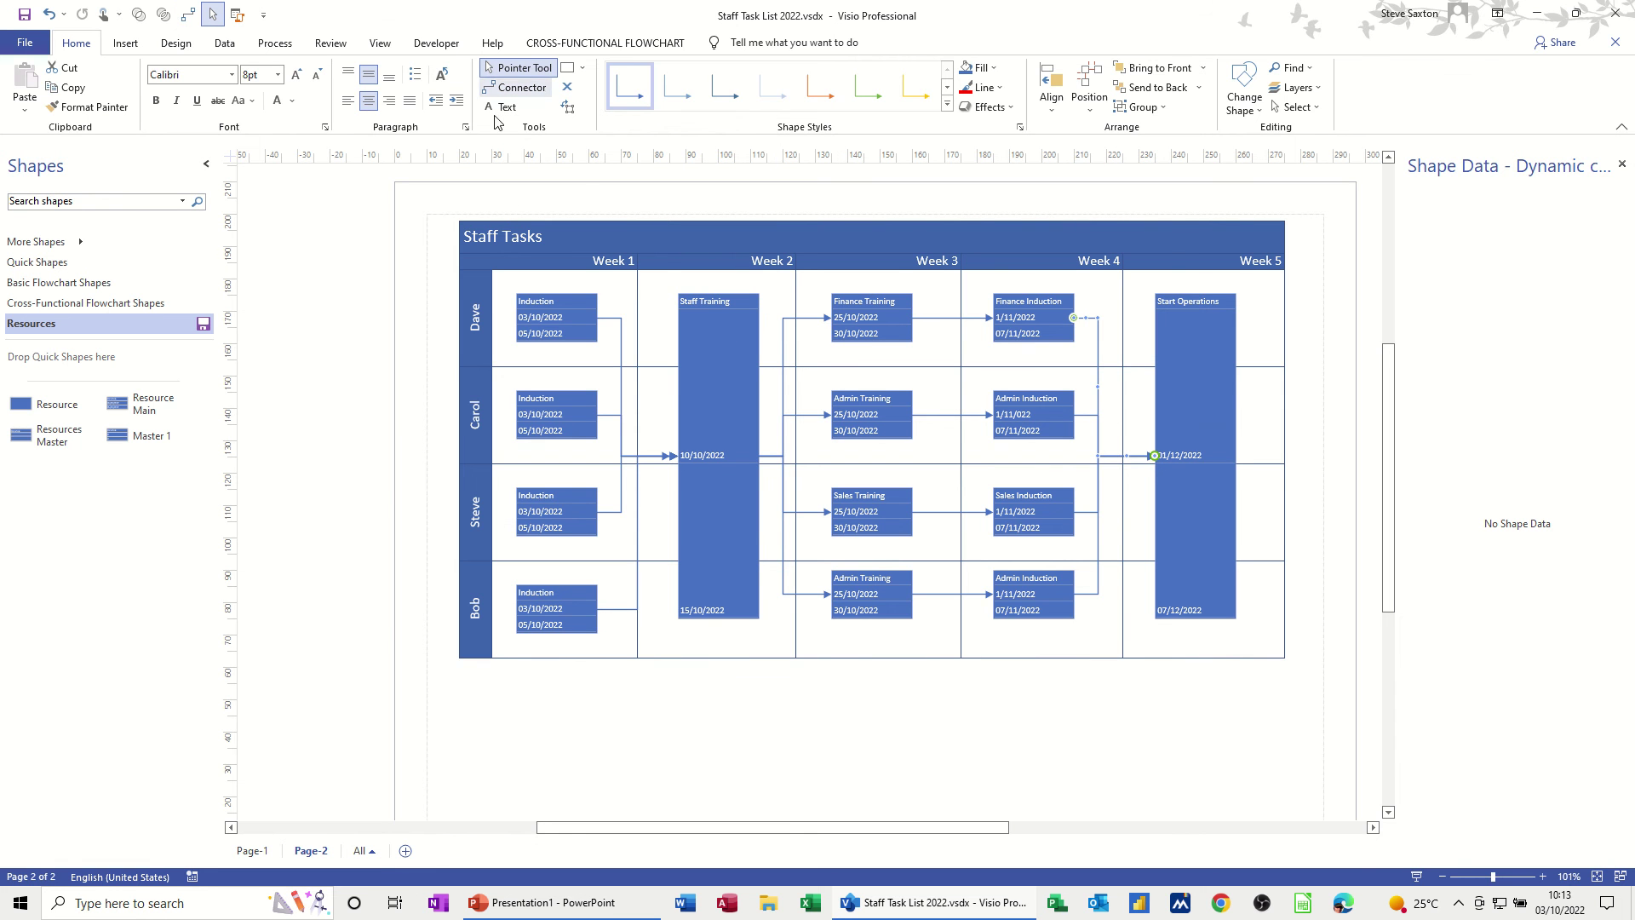
# Set the Status of the first lane's Week 1 Induction task to In Progress.
pyautogui.click(553, 315)
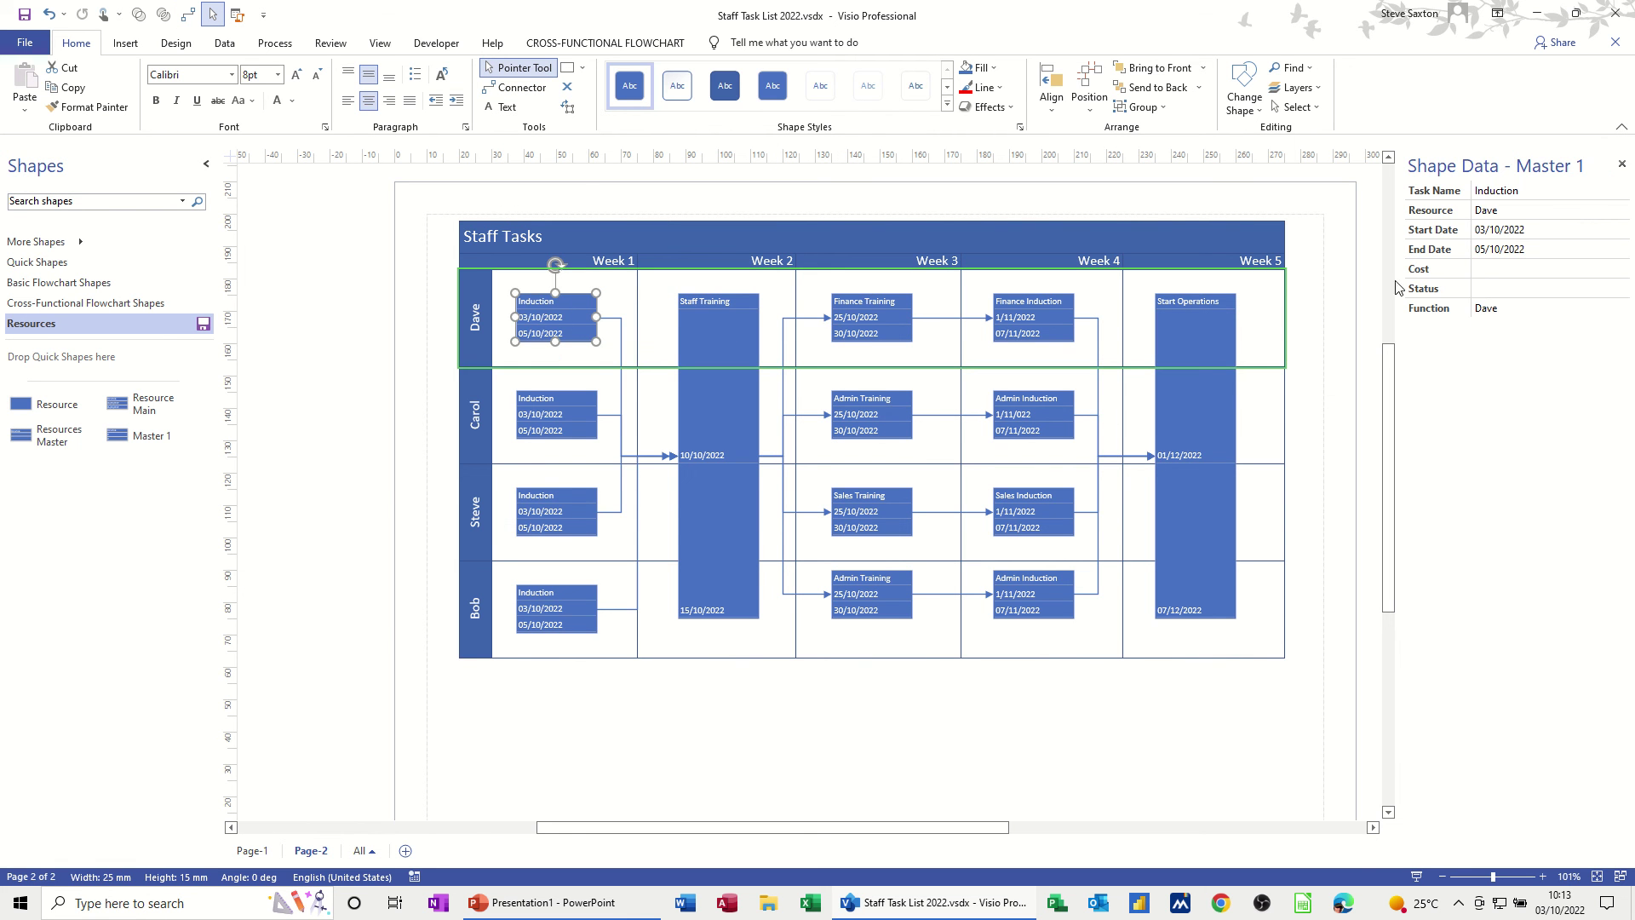
pyautogui.click(1504, 290)
pyautogui.click(1622, 287)
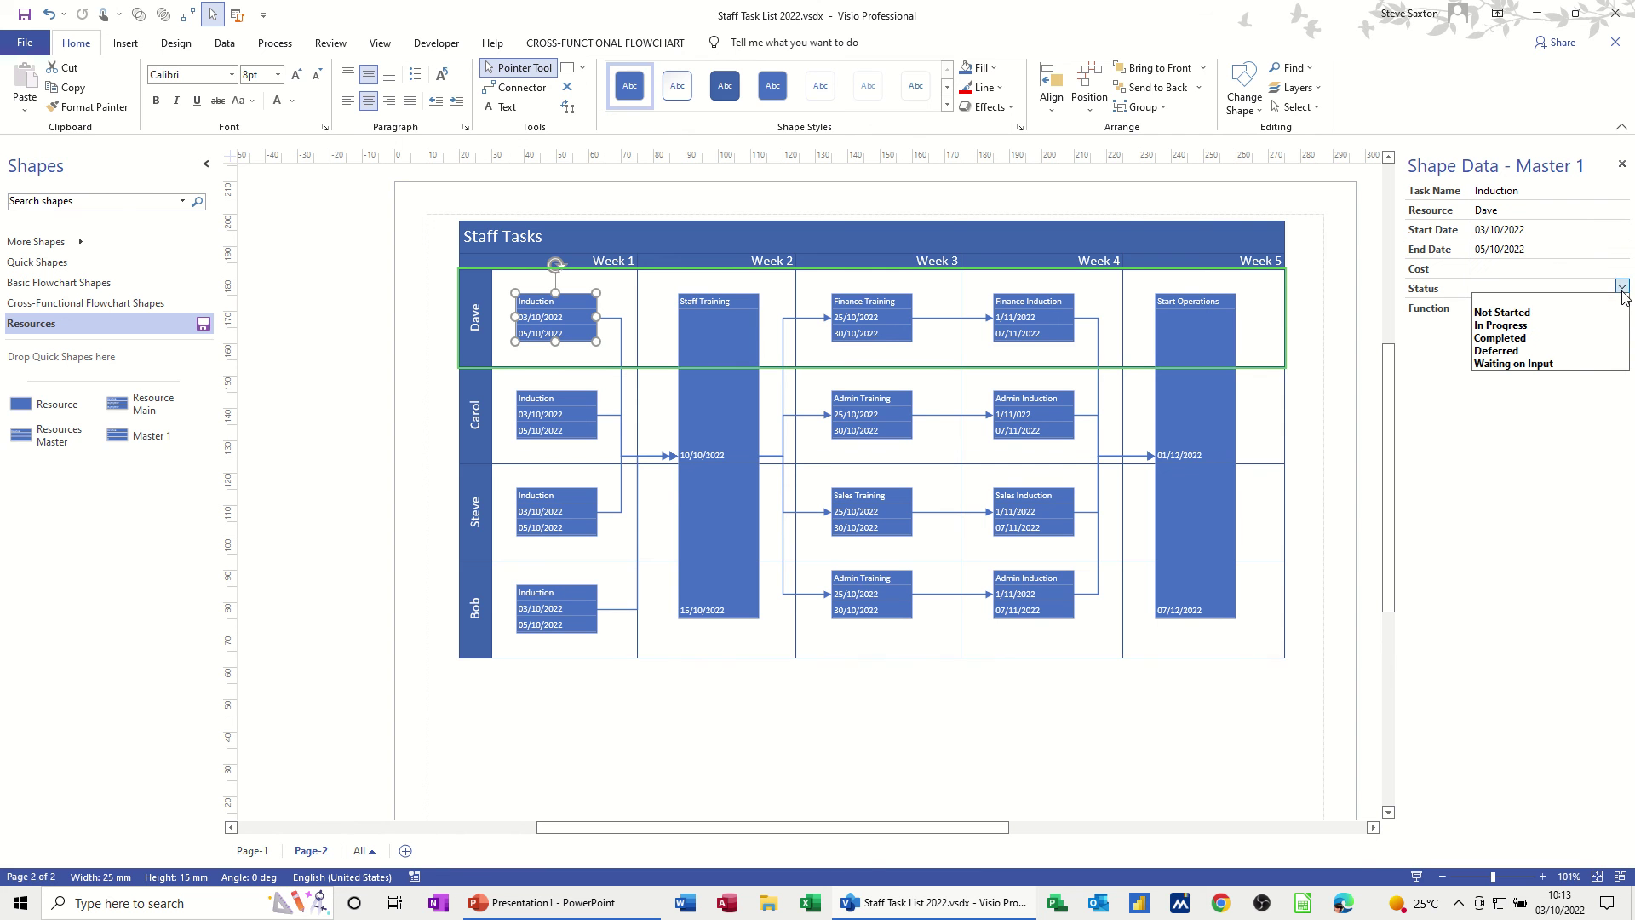
pyautogui.click(1557, 324)
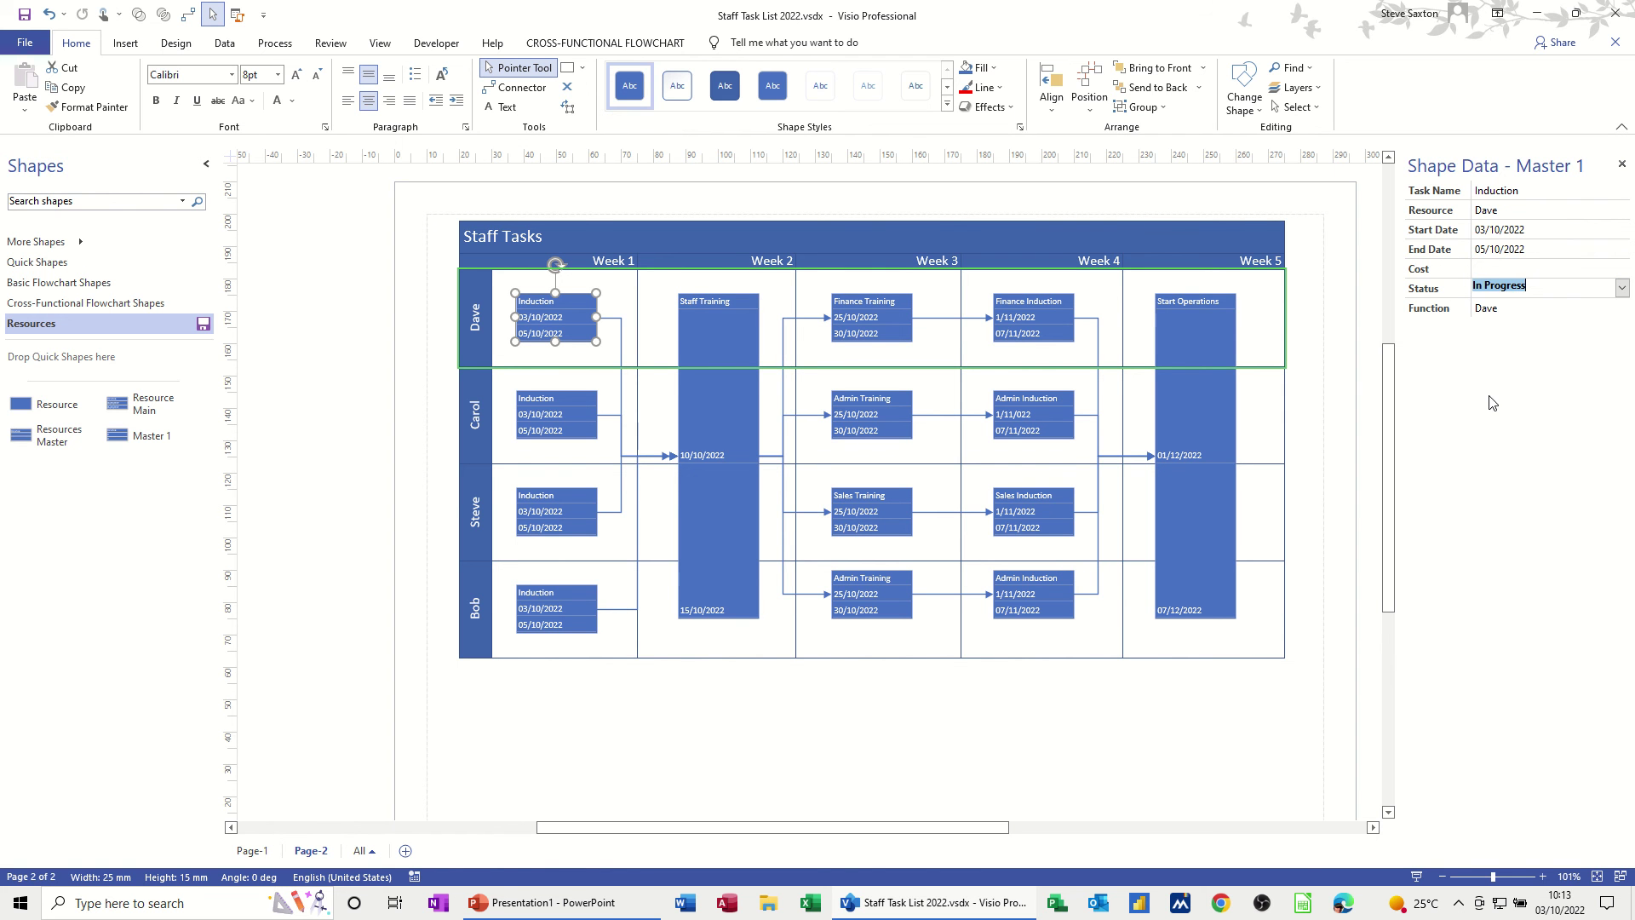